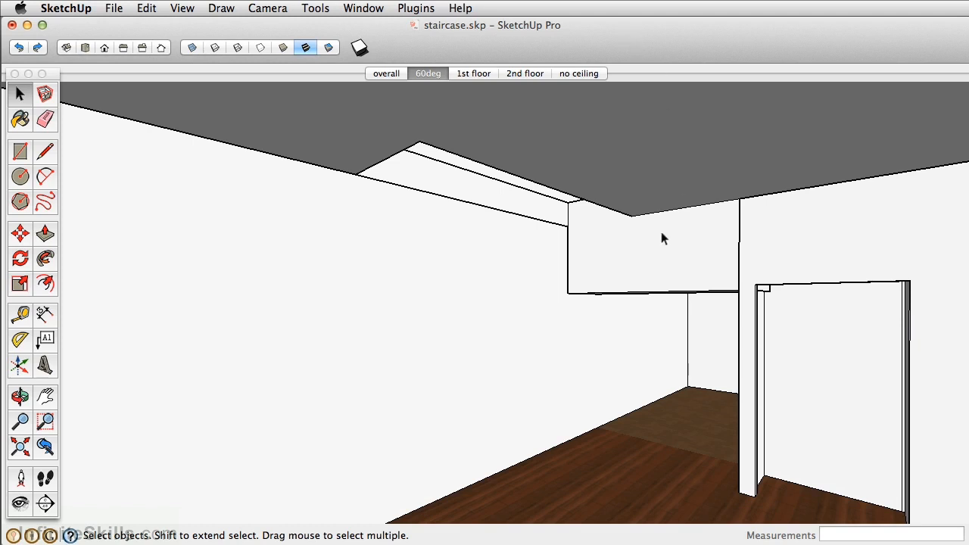
Draw a rectangle about 9' 4" by 2' 11" on open ground outside the house and Push/Pull it up into a step-shaped box
middle_click_drag(281, 259, 825, 308)
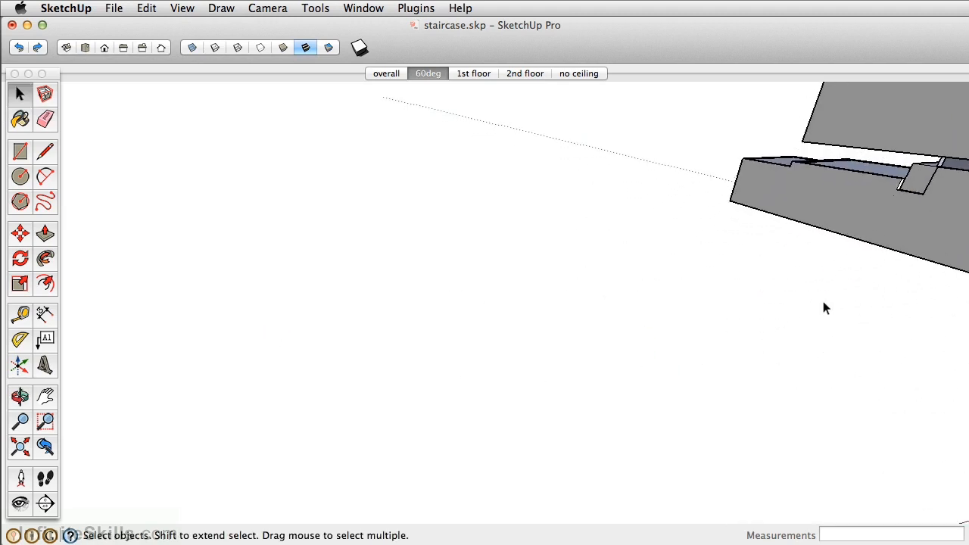
key("r")
left_click(303, 370)
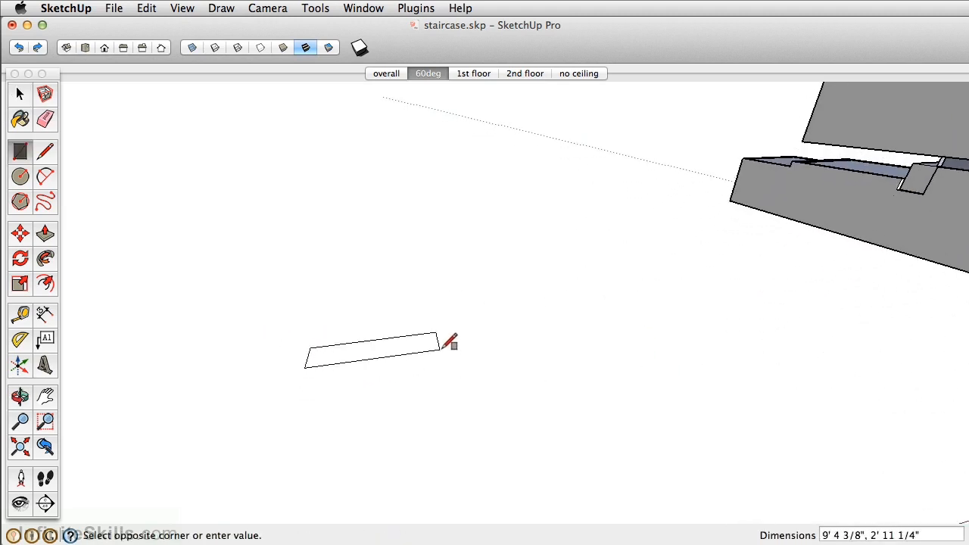
left_click(435, 350)
key("p")
left_click_drag(386, 350, 405, 344)
Copy the whole box about 11' 11" along its length and array it 2x for a row of three boxes
key("space")
triple_click(375, 351)
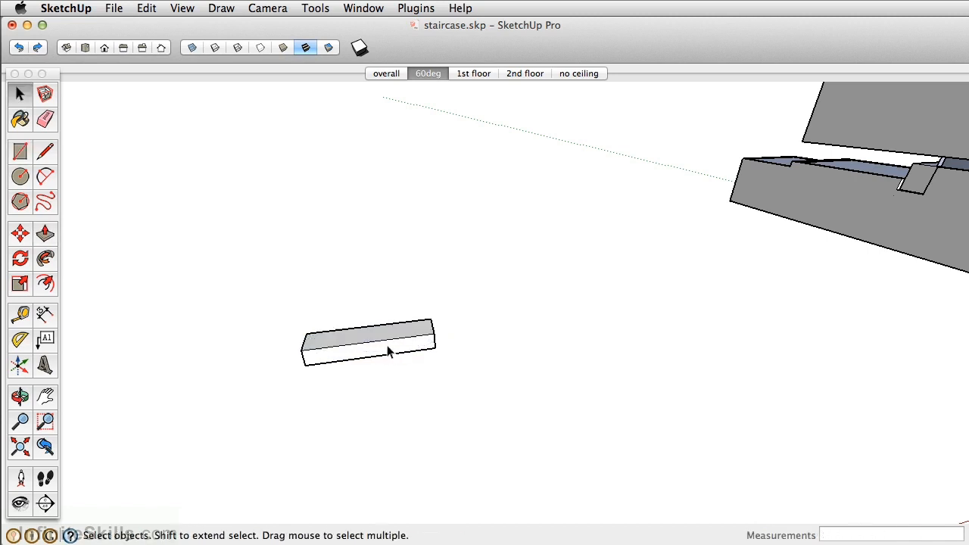
middle_click_drag(506, 314, 275, 381)
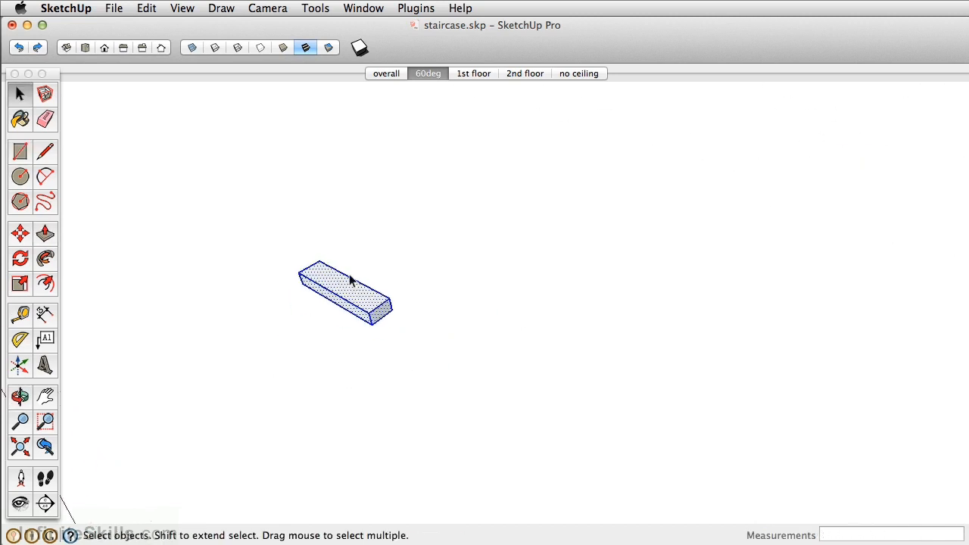
scroll(345, 259, "up", 2)
key("m")
left_click(305, 253)
key("alt")
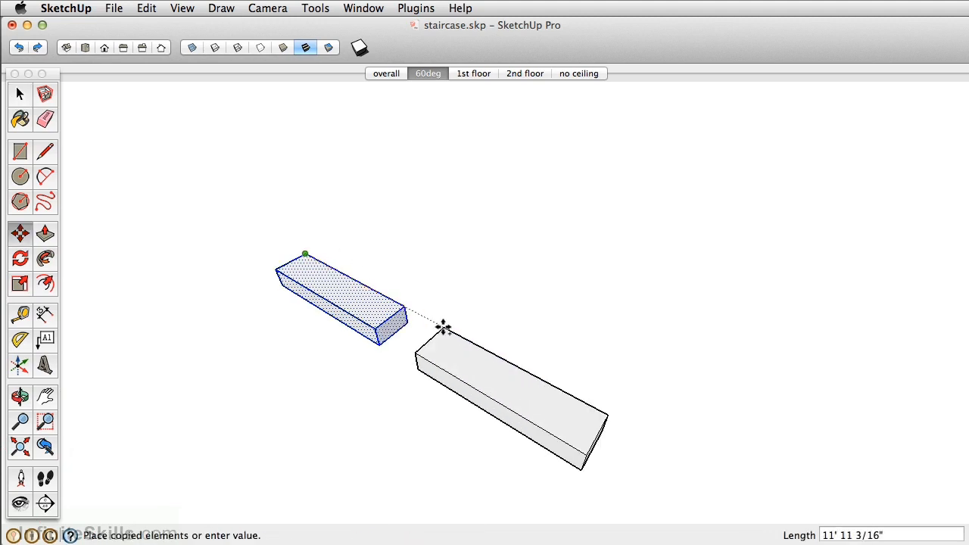
left_click(442, 327)
type("2x")
key("Return")
Make the middle box of the row a group
middle_click_drag(432, 313, 317, 267)
key("space")
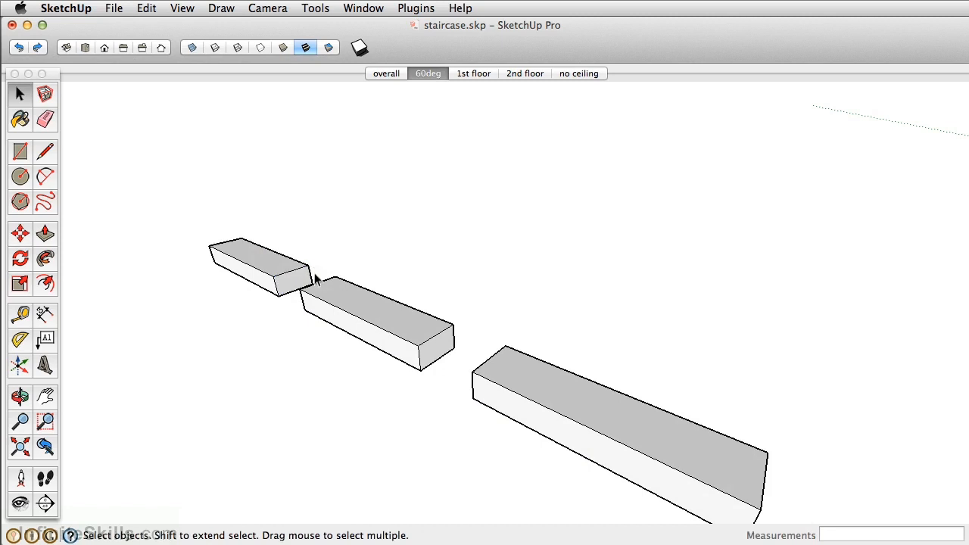
triple_click(397, 320)
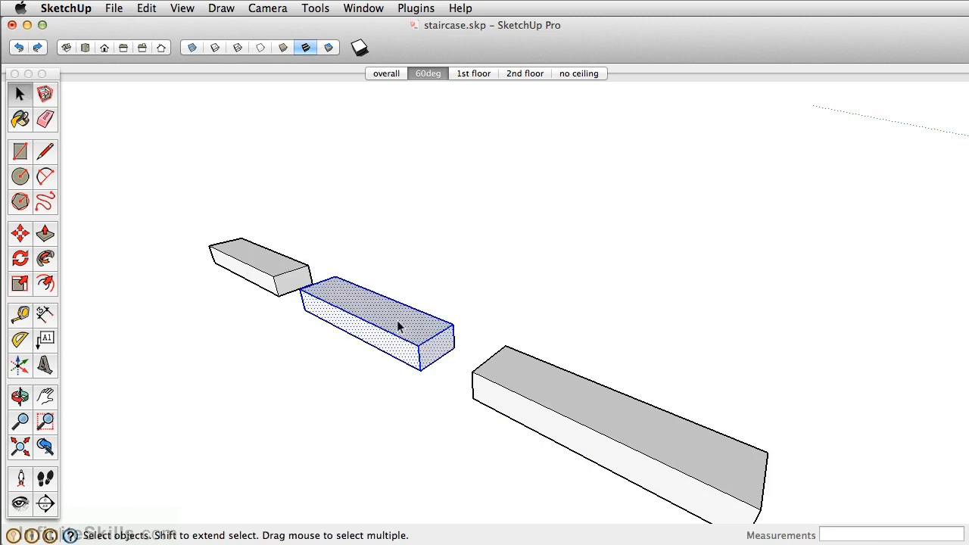
right_click(397, 320)
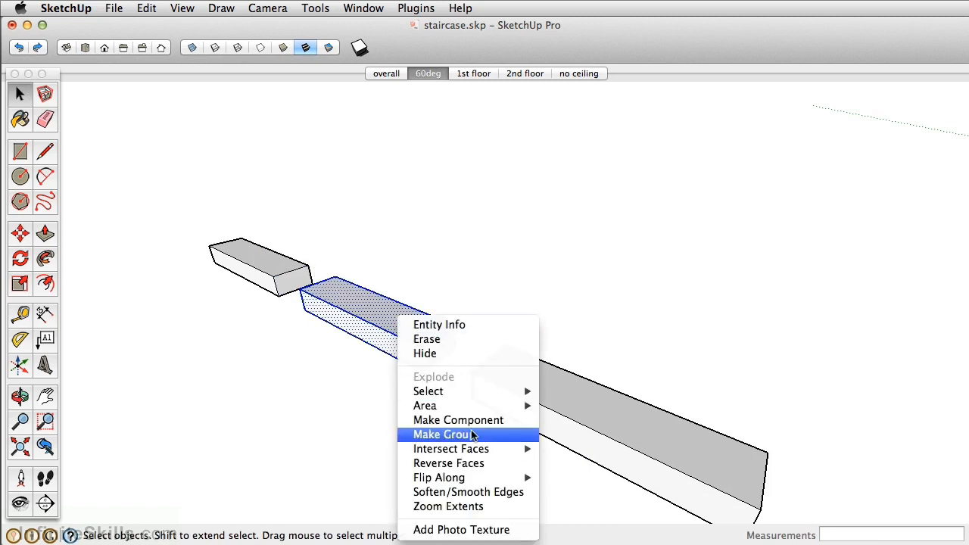
left_click(473, 434)
Make the box at the near end of the row a component named "stair"
triple_click(552, 382)
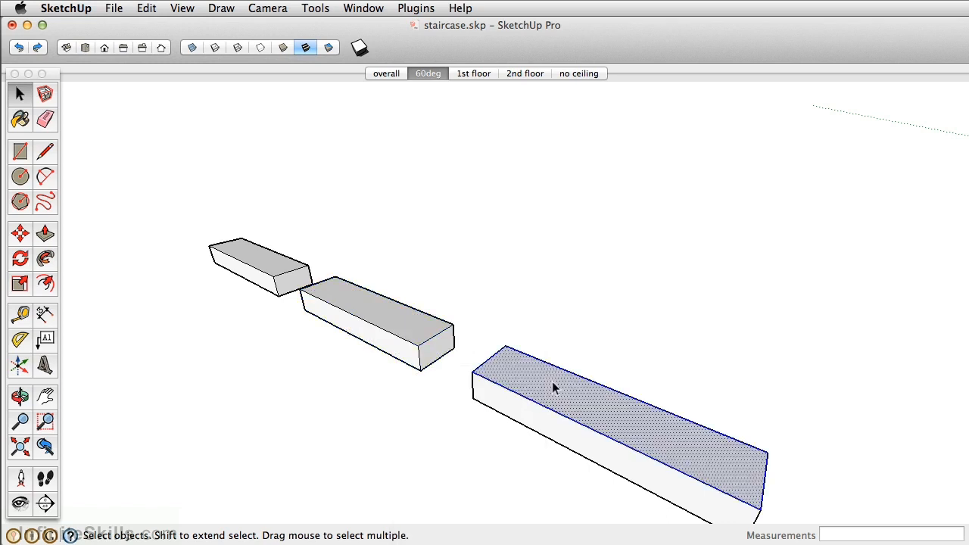
scroll(552, 382, "down", 3)
middle_click_drag(551, 381, 542, 428, "shift")
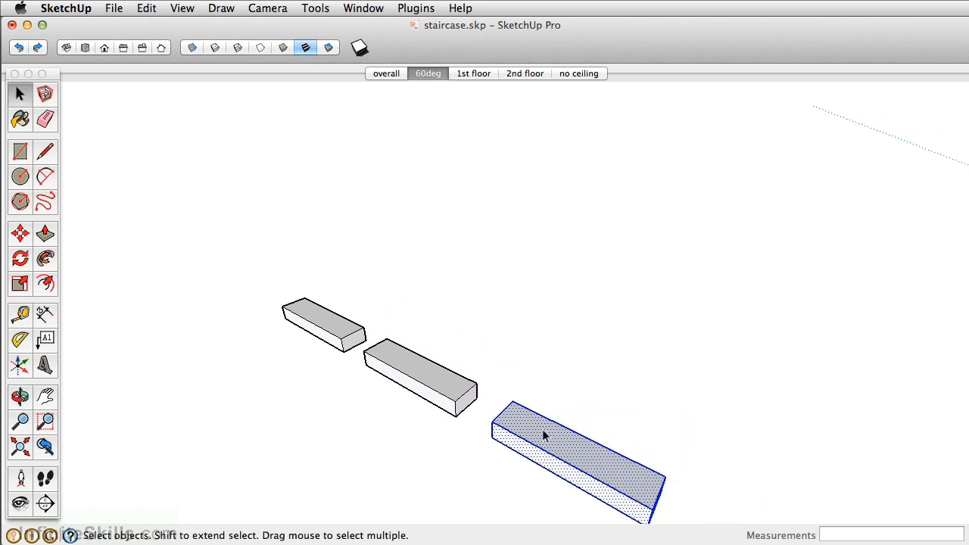
scroll(542, 428, "up", 1)
right_click(542, 432)
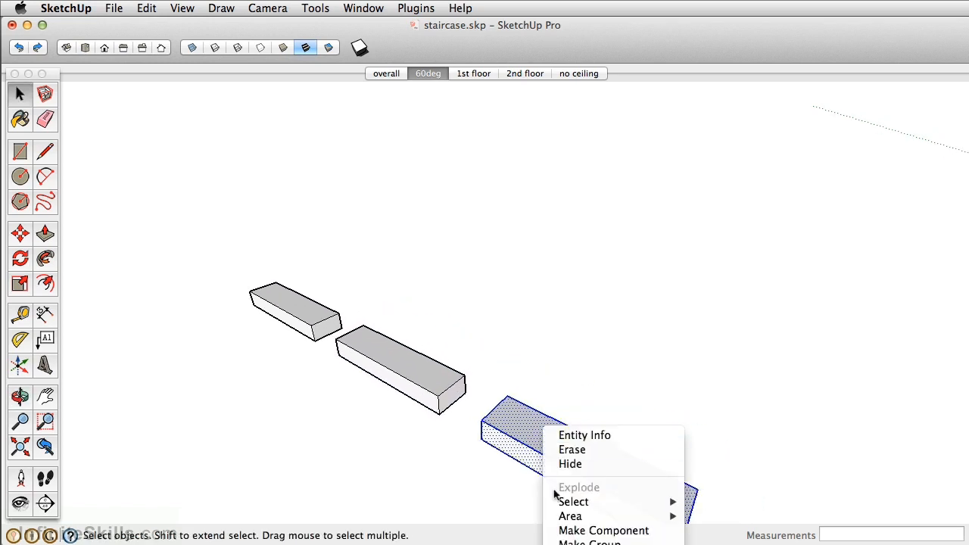
left_click(573, 531)
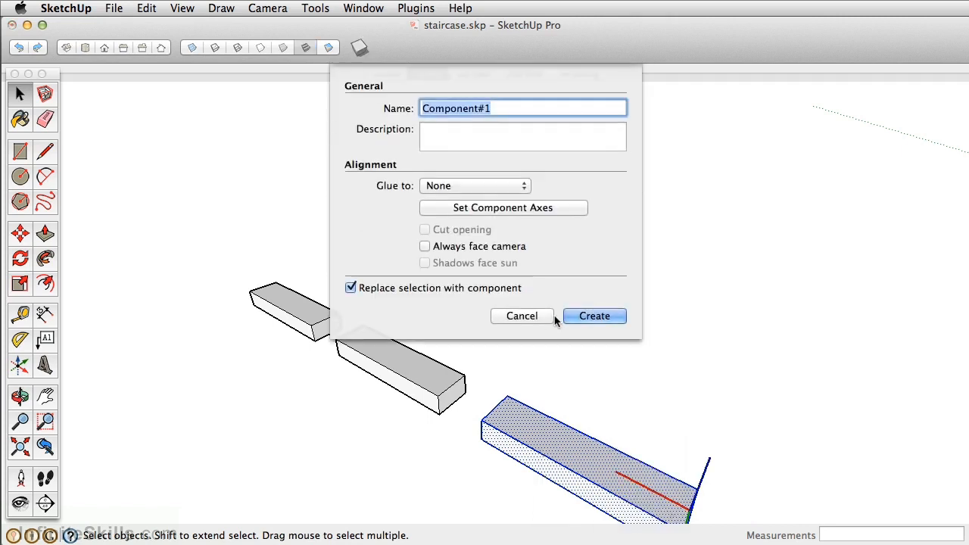
type("stair")
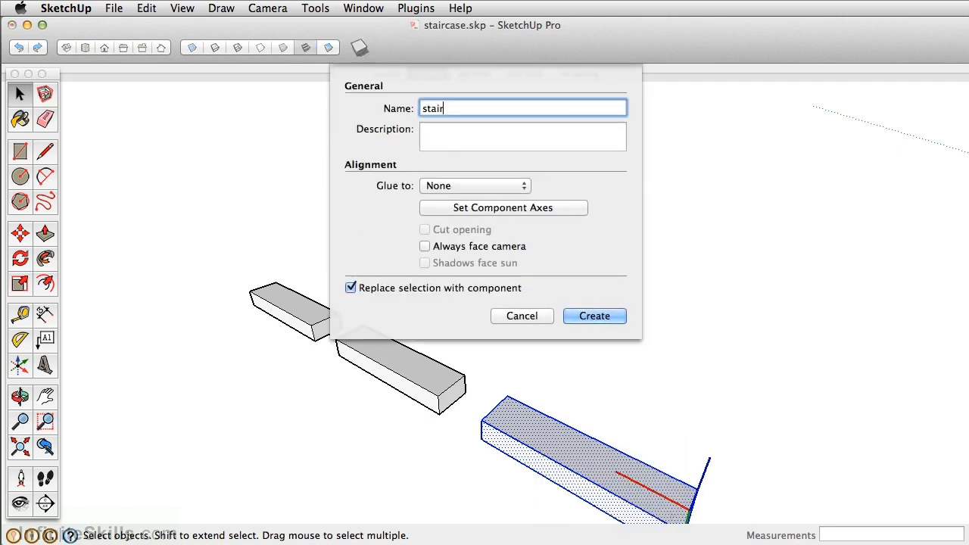
key("Return")
Copy all three boxes together about 2' 6" up and back onto their own rear top edges, and array them 10x into flights
scroll(466, 197, "down", 2)
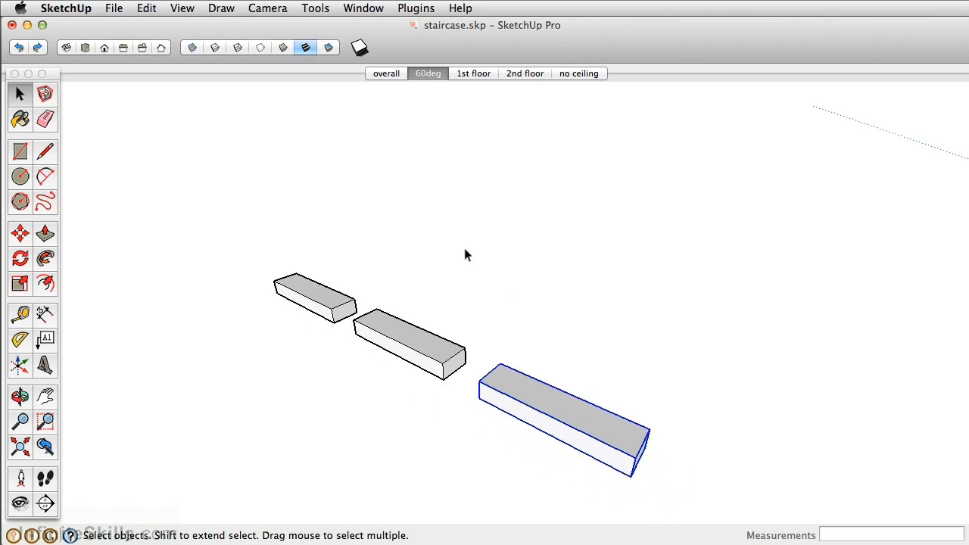
left_click(408, 337, "shift")
left_click(329, 302, "shift")
key("m")
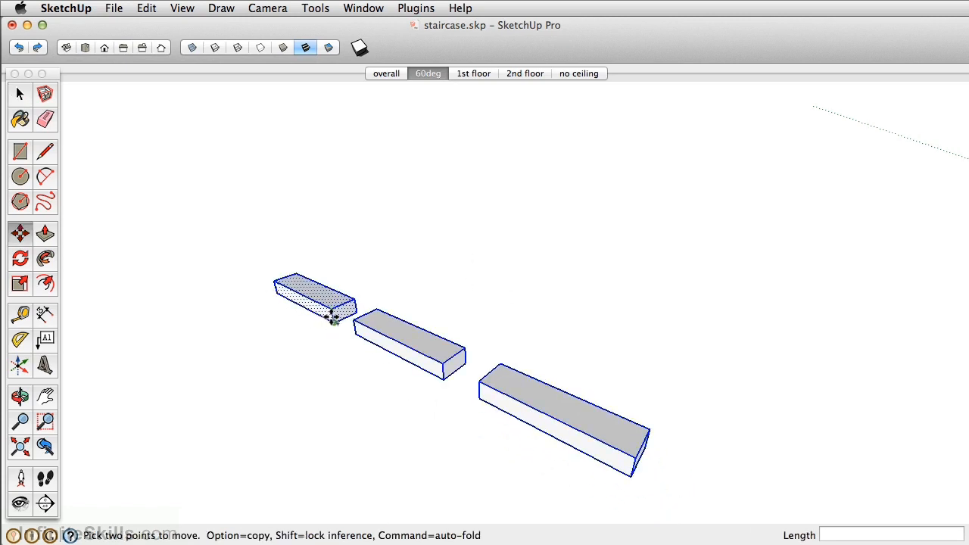
key("alt")
left_click(331, 316)
left_click(350, 308)
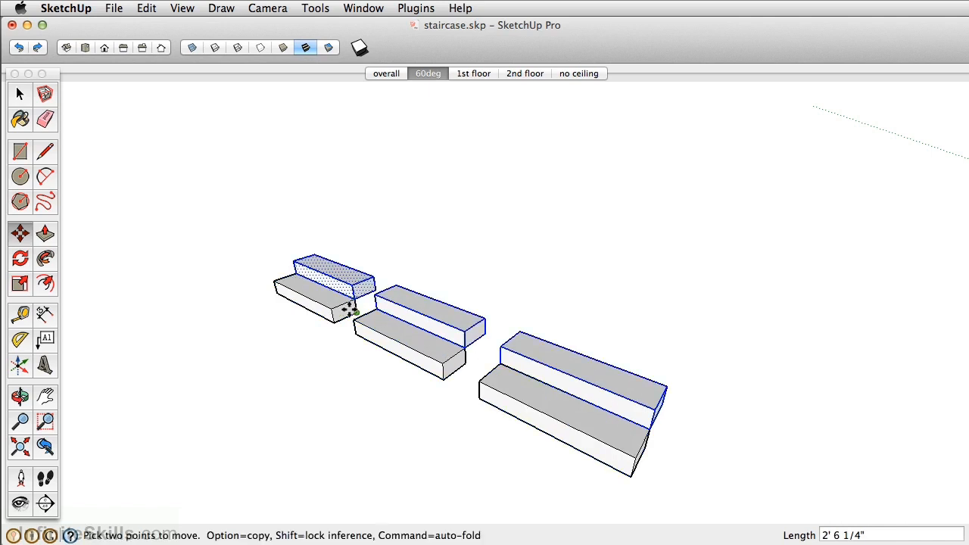
type("10x")
key("Return")
Select individual steps in each flight to compare how loose geometry, grouped steps and component steps get selected
middle_click_drag(374, 291, 349, 295)
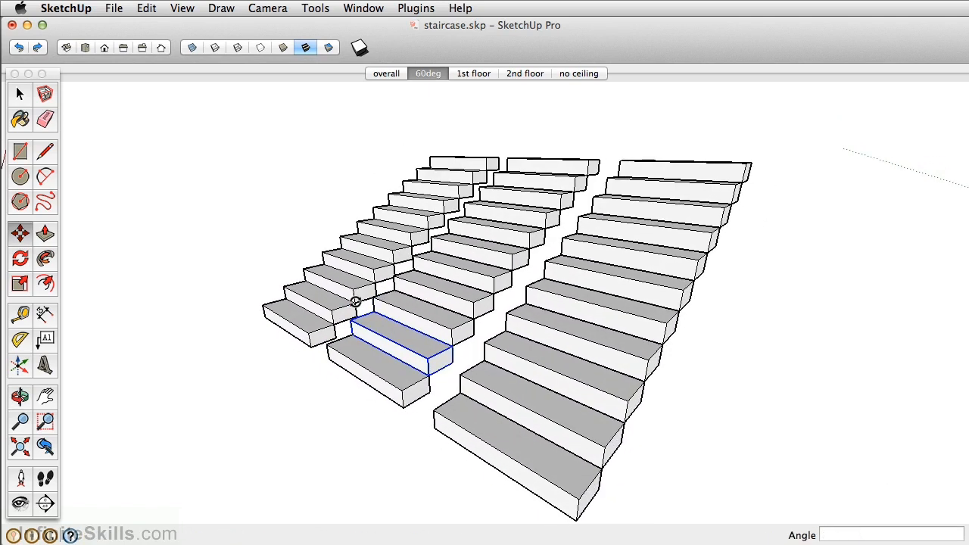
key("space")
left_click(353, 265)
left_click(435, 296)
left_click(633, 350)
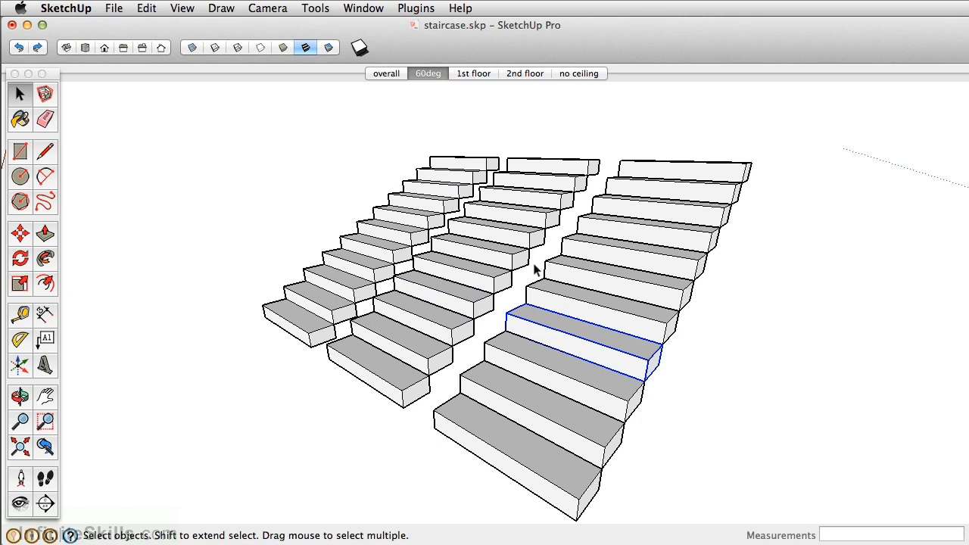
triple_click(373, 259)
Erase the front corner edge of a middle step in the ungrouped flight
middle_click_drag(373, 259, 447, 274)
left_click(398, 257)
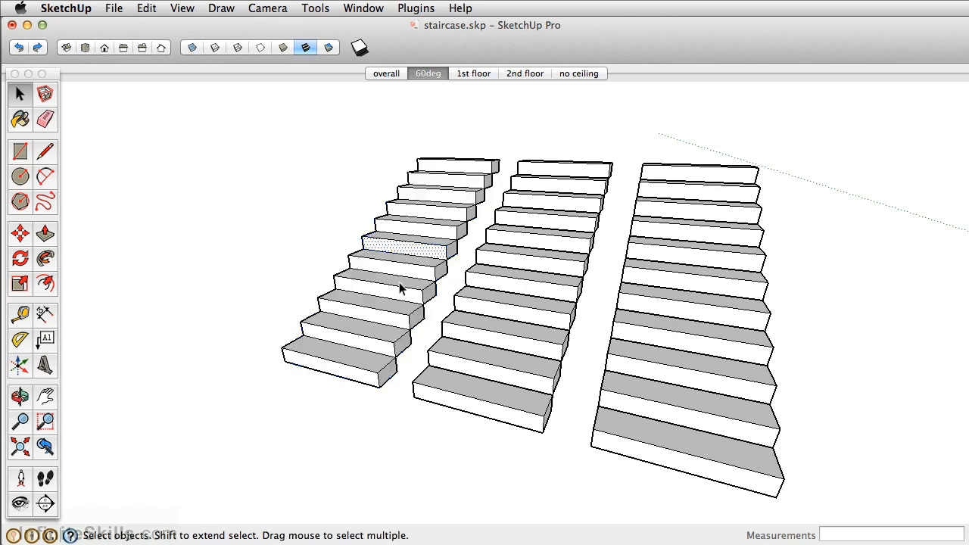
scroll(401, 276, "up", 6)
scroll(427, 272, "up", 3)
scroll(450, 283, "up", 3)
key("r")
key("space")
scroll(408, 284, "down", 3)
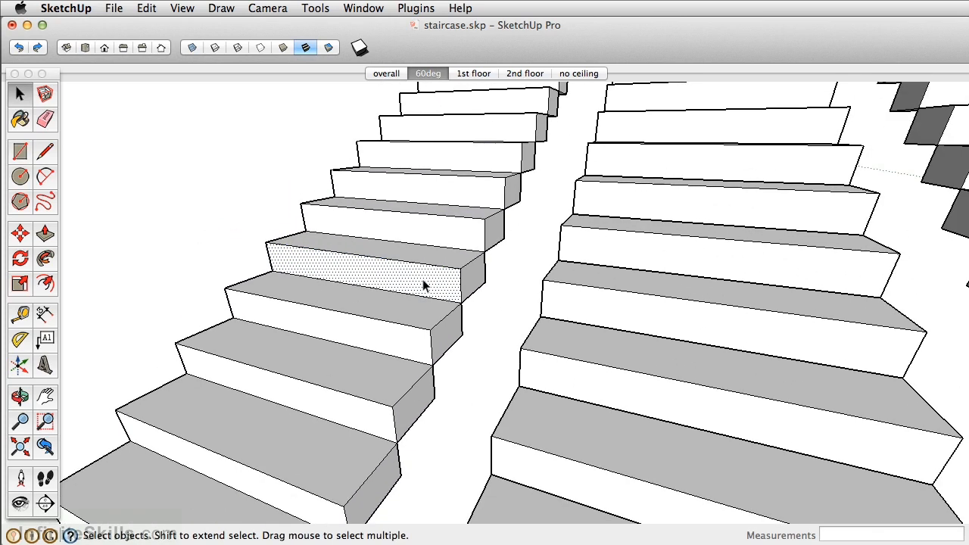
left_click(468, 275)
key("e")
left_click(464, 300)
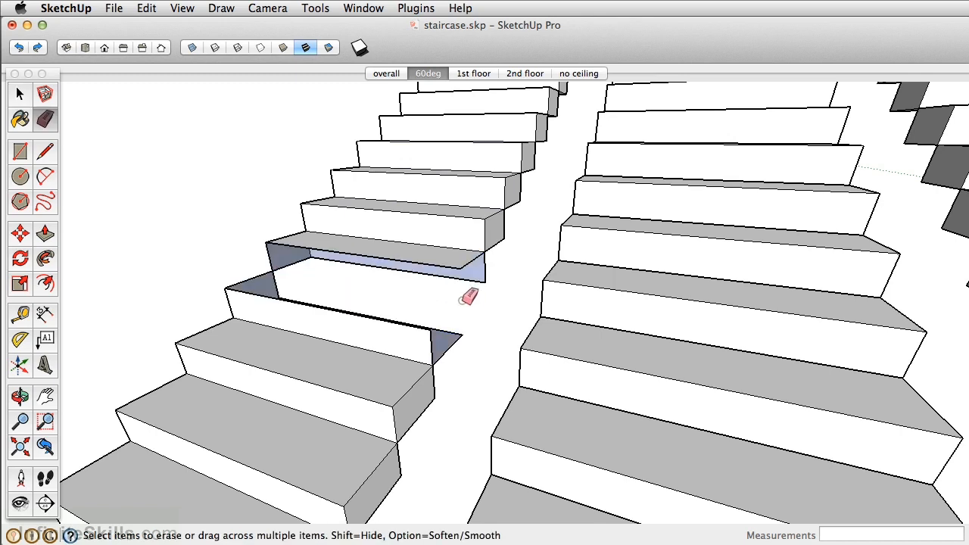
Open a middle step of the grouped flight for editing and draw a thin rectangle along the upper edge of its riser
scroll(435, 250, "down", 4)
middle_click_drag(436, 243, 370, 257)
key("space")
scroll(456, 291, "up", 3)
double_click(456, 290)
key("r")
left_click(226, 244)
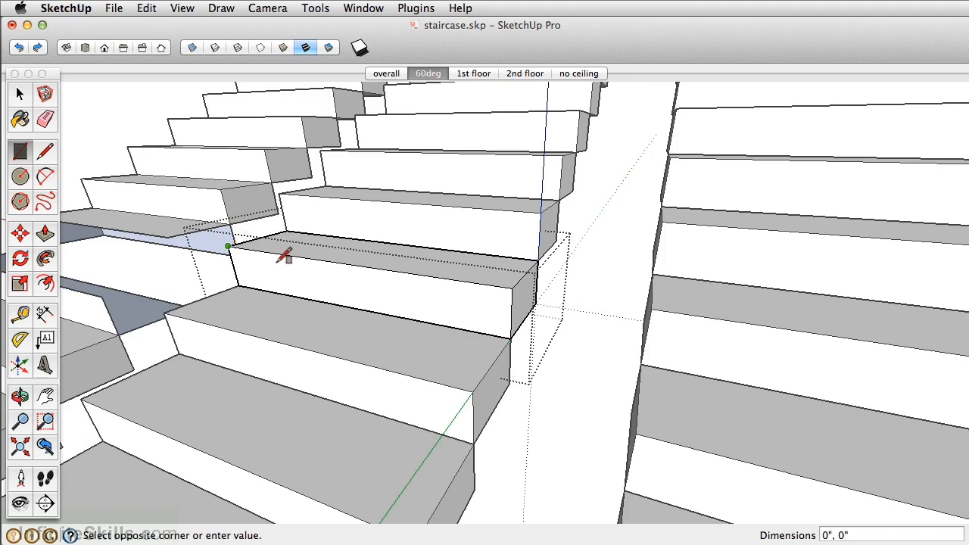
left_click(507, 306)
Push/Pull the thin strip outward as a tread nosing on the grouped step and close the group
key("p")
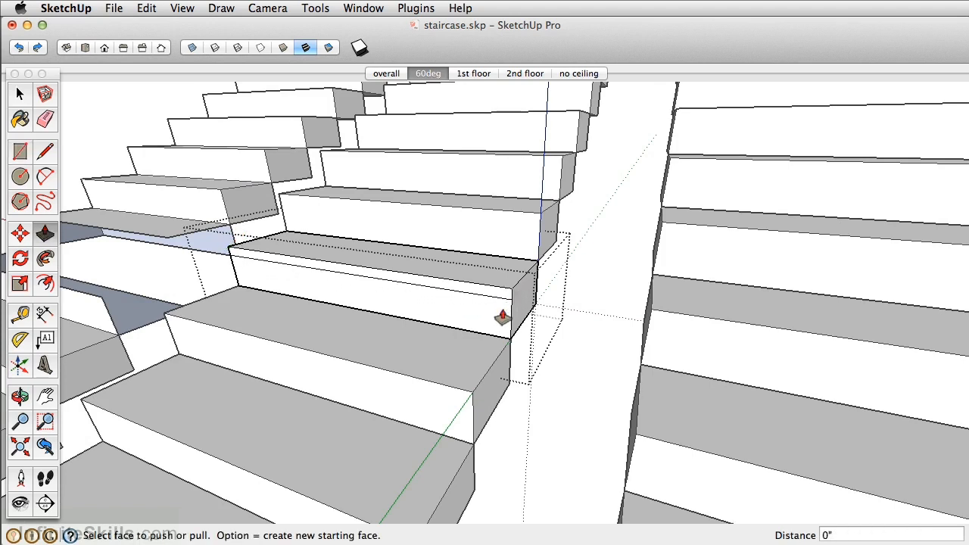
left_click(501, 305)
left_click(516, 298)
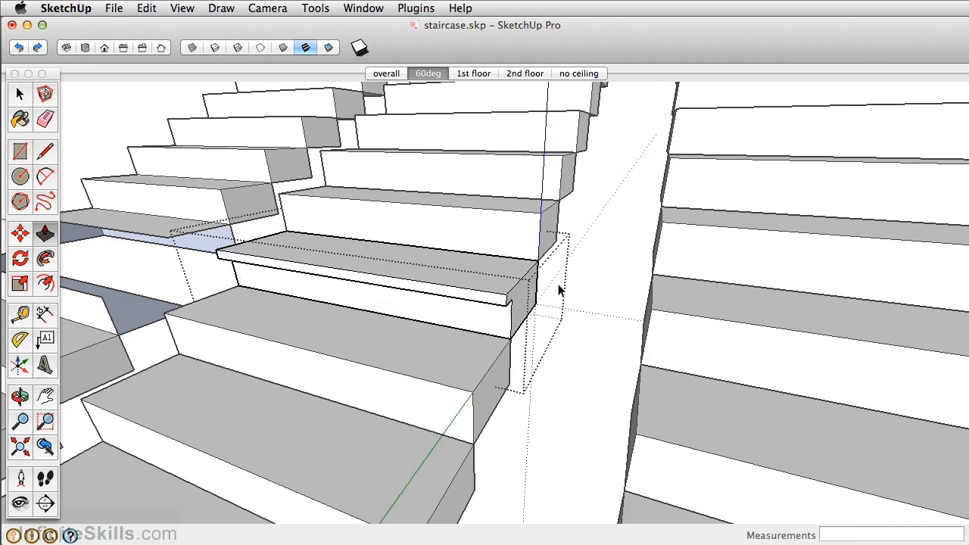
key("space")
left_click(588, 237)
left_click(508, 292)
scroll(506, 288, "down", 2)
scroll(506, 288, "down", 1)
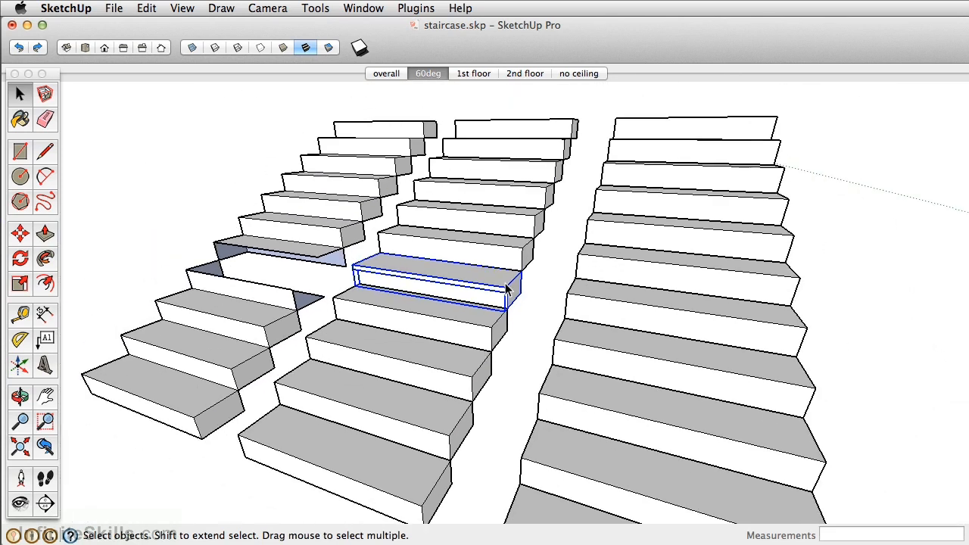
middle_click_drag(506, 288, 462, 281)
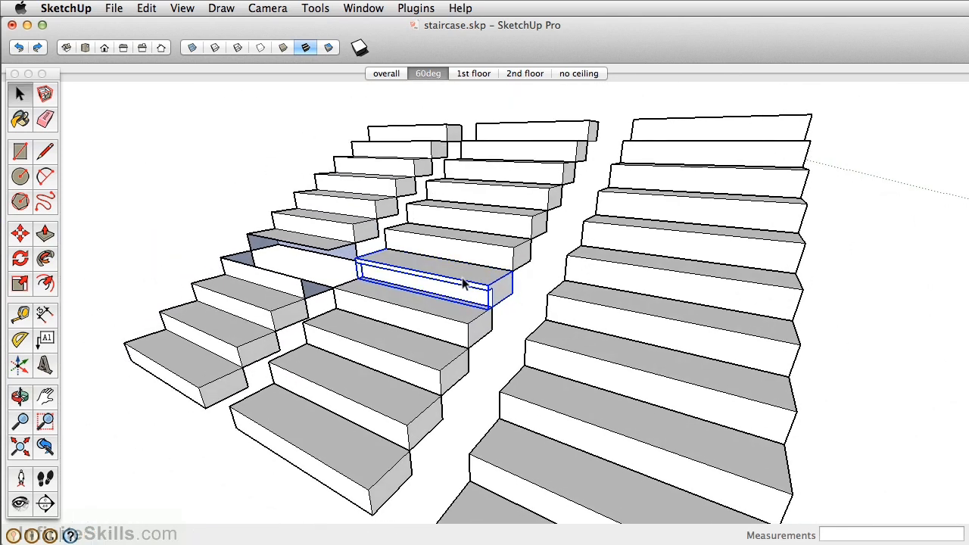
Open a middle step of the component flight for editing and draw a thin rectangle along the top of its riser
scroll(483, 230, "down", 1)
middle_click_drag(483, 227, 489, 283)
left_click(520, 286)
scroll(538, 292, "up", 3)
key("r")
left_click(383, 251)
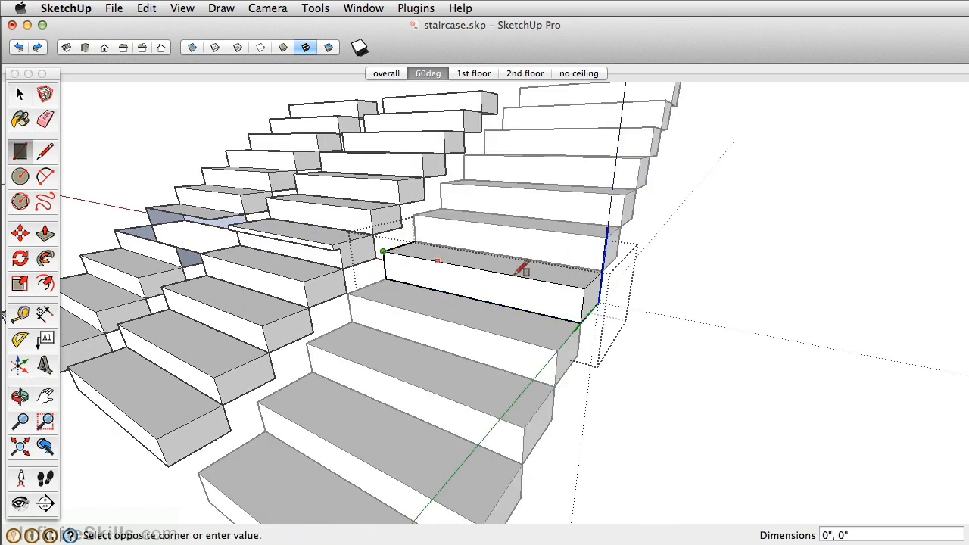
scroll(590, 284, "up", 4)
left_click(591, 290)
Push/Pull the thin strip about 4 7/8" outward as a nosing on the component step and close the component
key("p")
left_click(576, 287)
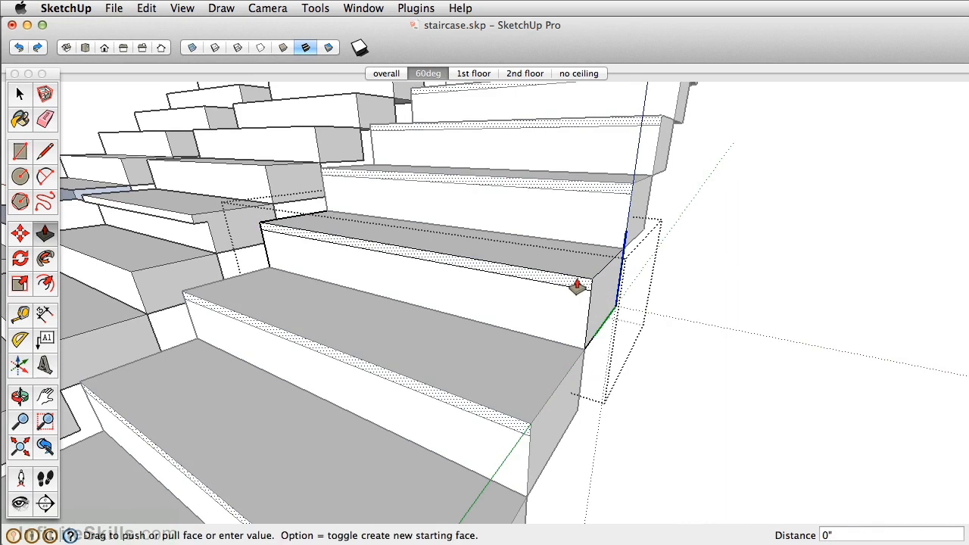
left_click(564, 293)
scroll(564, 293, "down", 6)
middle_click_drag(566, 293, 525, 309)
scroll(513, 302, "down", 4)
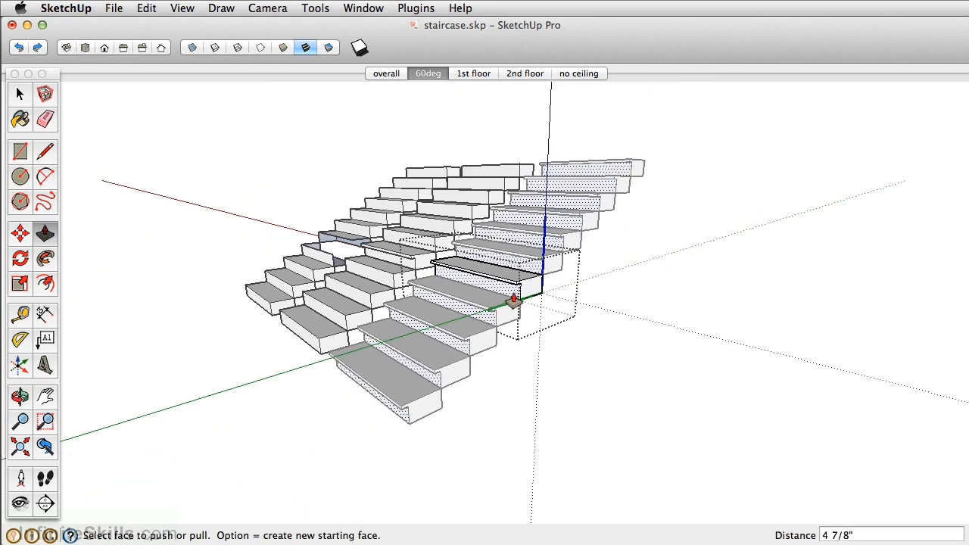
key("space")
left_click(621, 214)
Make the lowest step of the component flight unique
left_click(413, 411)
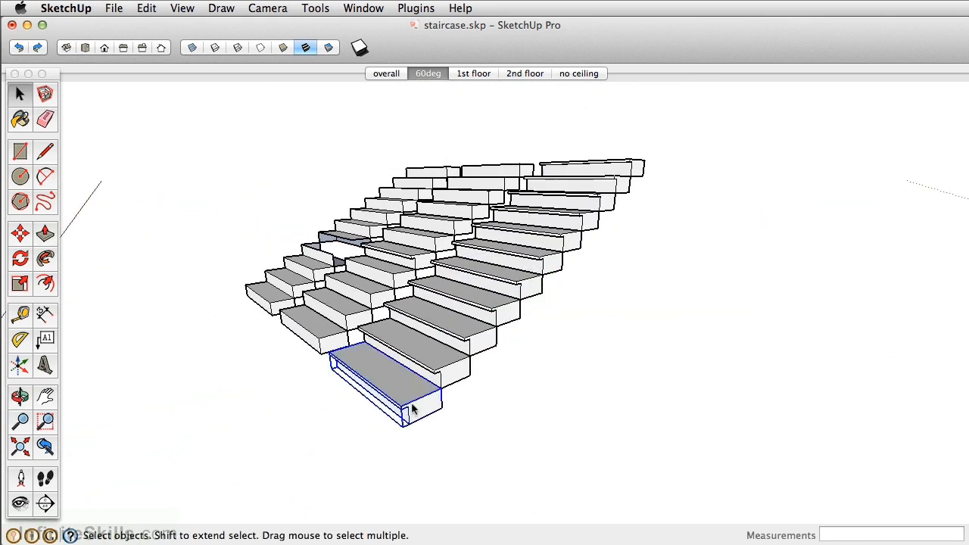
right_click(413, 411)
left_click(463, 491)
Push the lowest step's riser back and its nosing in by about 5 7/16" inside the component, and close it
double_click(405, 398)
key("p")
left_click(401, 423)
left_click(411, 418)
left_click(394, 412)
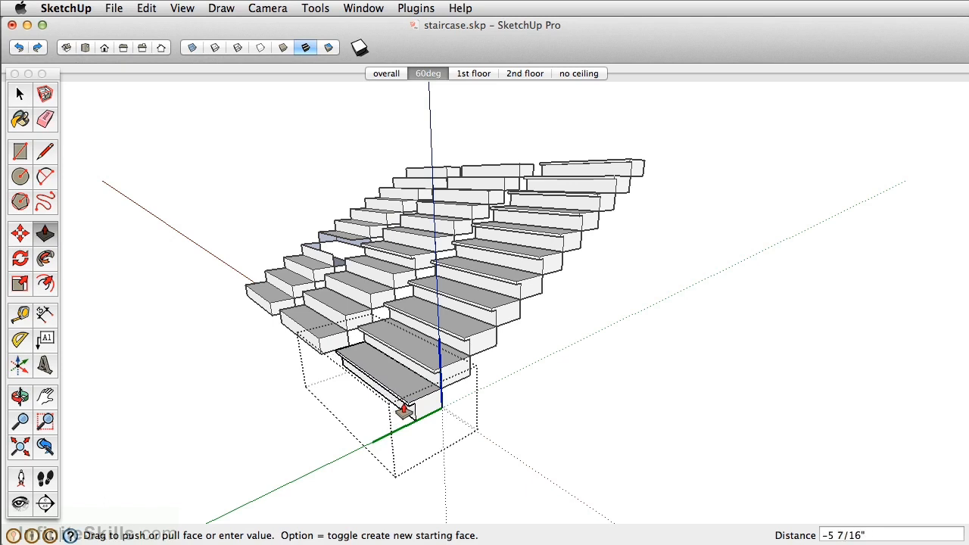
left_click(404, 413)
key("space")
left_click(667, 274)
Open a middle step of the component flight, push its nosing back about 2 9/16", and close the component
double_click(529, 293)
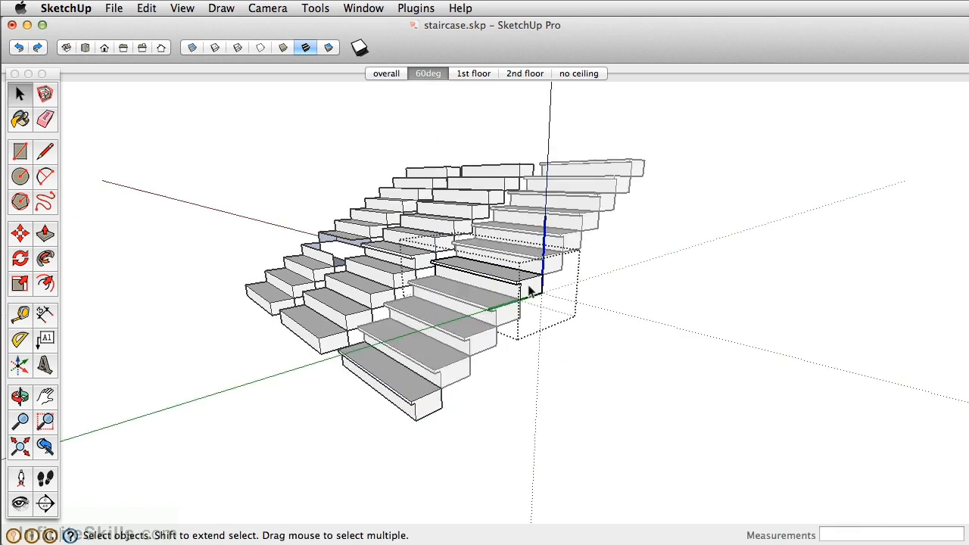
scroll(529, 284, "up", 5)
key("p")
left_click(500, 292)
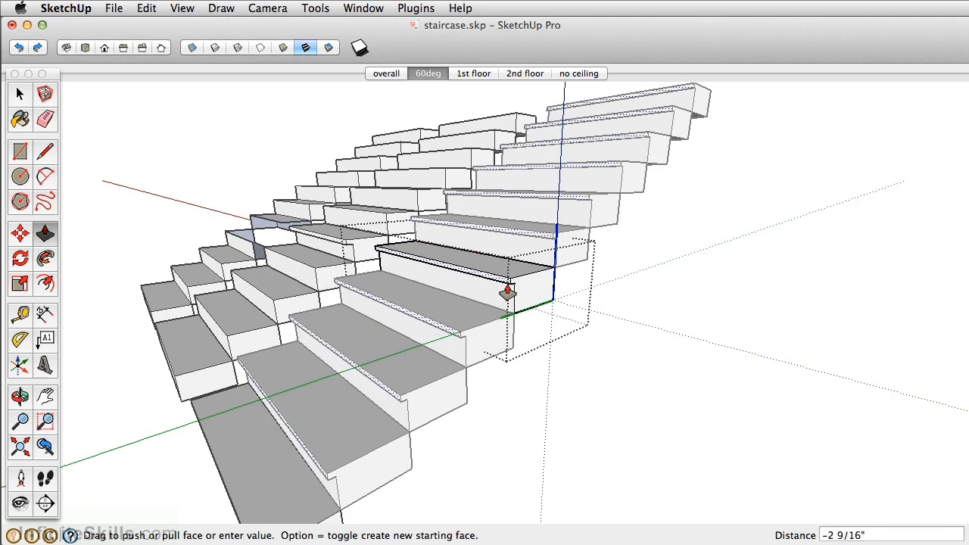
left_click(507, 288)
key("space")
left_click(648, 282)
scroll(537, 288, "down", 3)
scroll(530, 289, "down", 2)
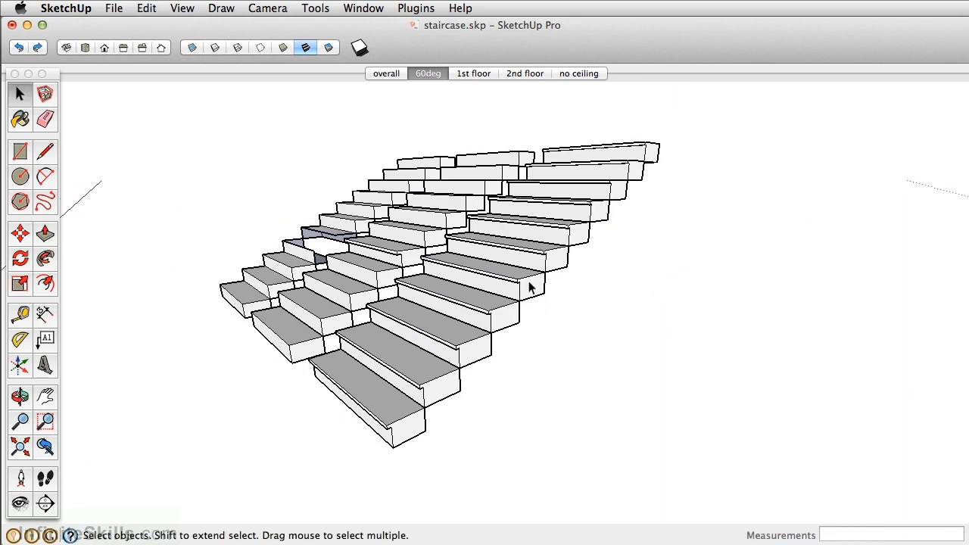
middle_click_drag(530, 287, 514, 299)
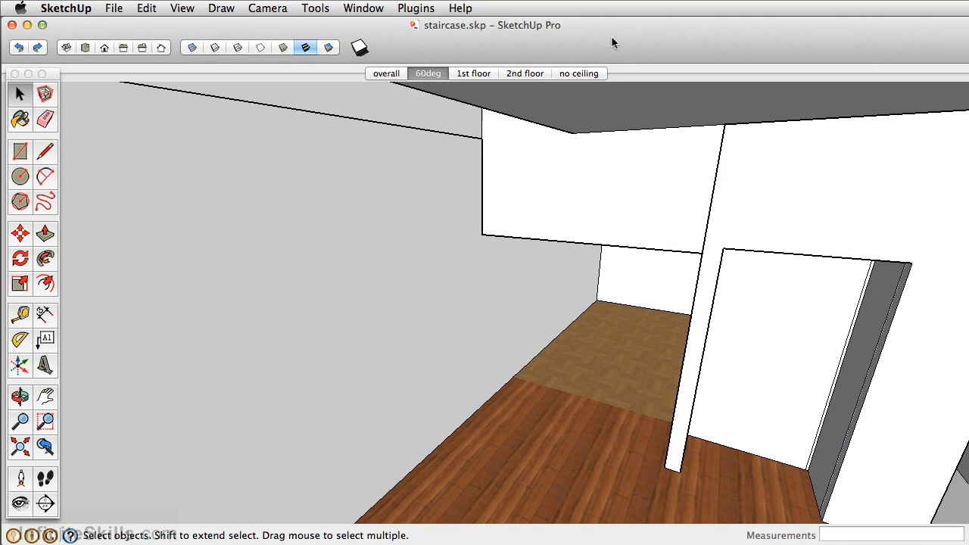
Place a guide line 9.75" out from the upper floor's edge at the top of the stairwell
key("o")
left_click_drag(507, 217, 598, 227)
key("space")
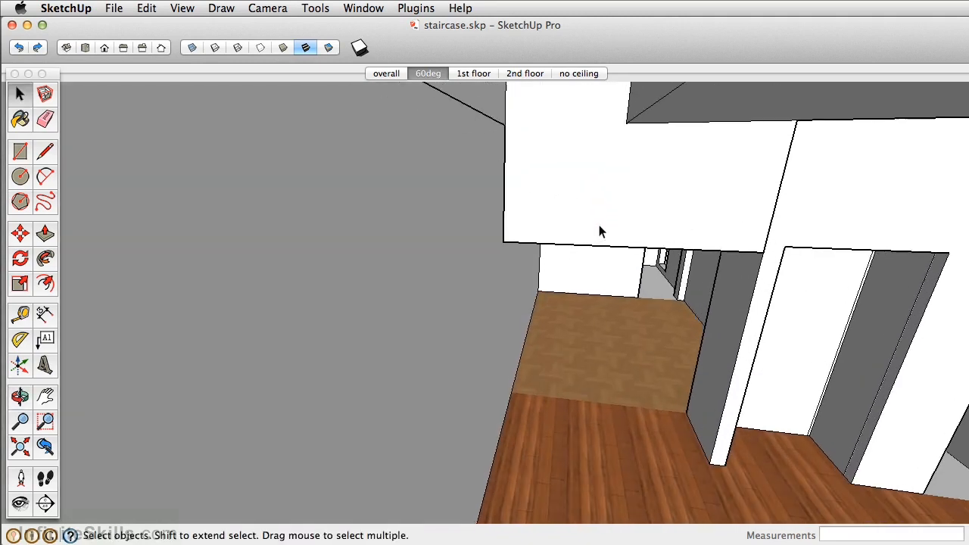
middle_click_drag(580, 199, 551, 302)
key("t")
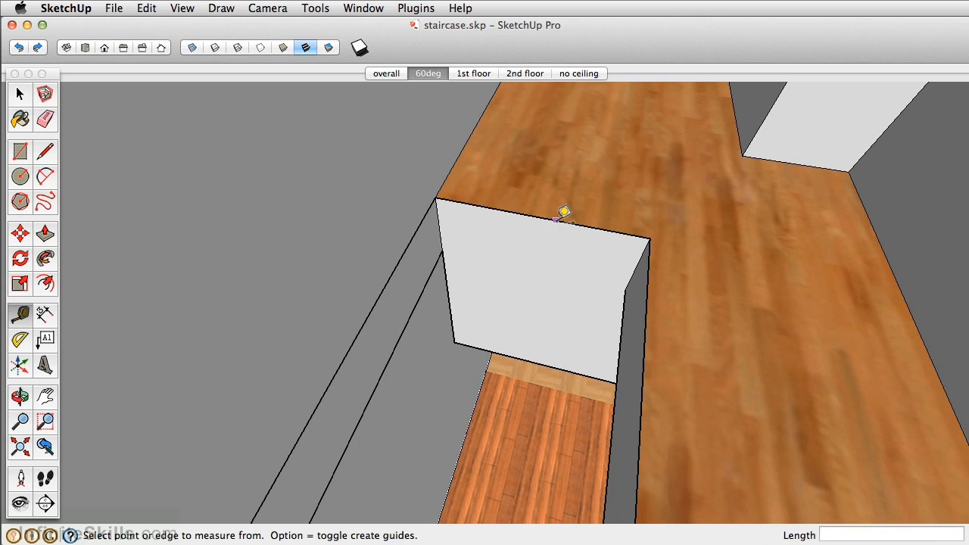
left_click(556, 220)
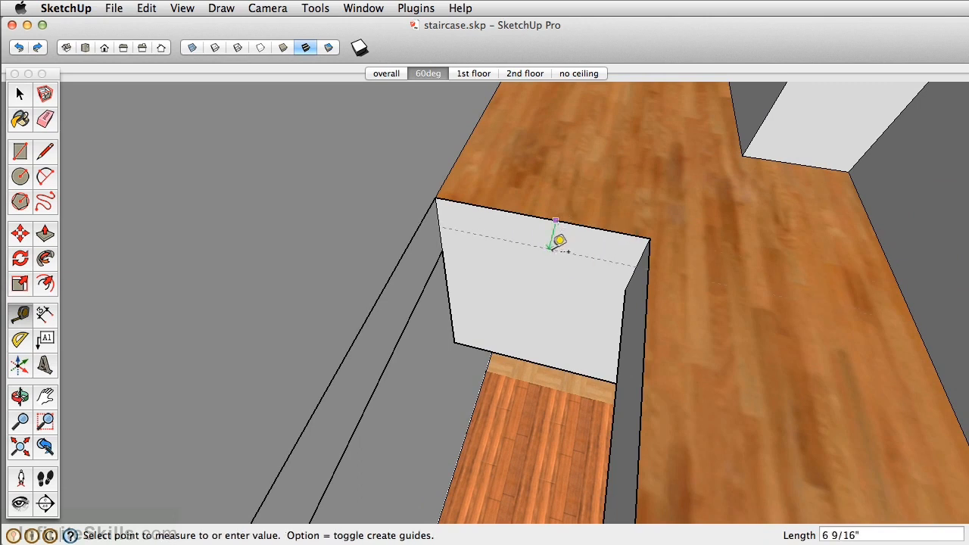
type("9.75")
key("Return")
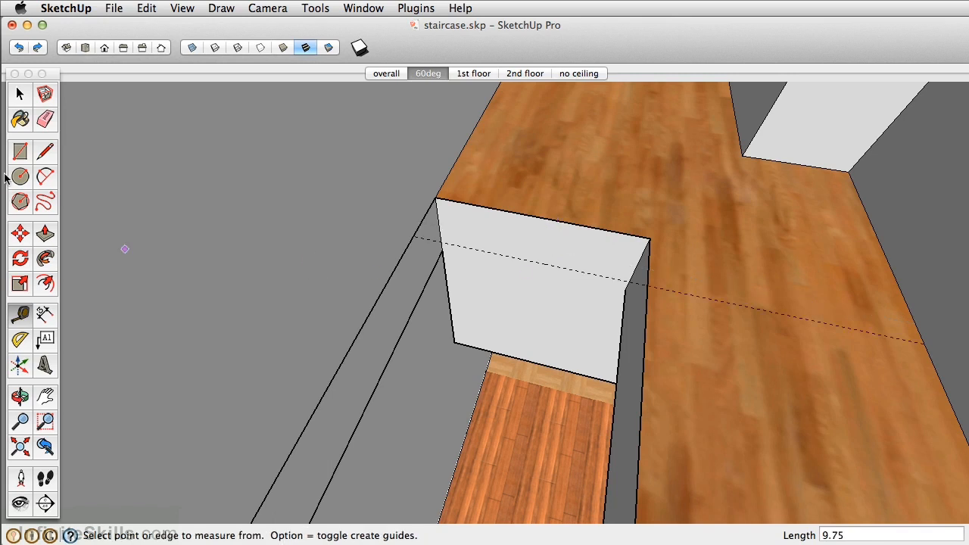
Draw the top tread as a rectangle from the upper floor's corner out to the guide line
left_click(21, 154)
left_click(435, 198)
left_click(649, 281)
middle_click_drag(649, 280, 538, 173)
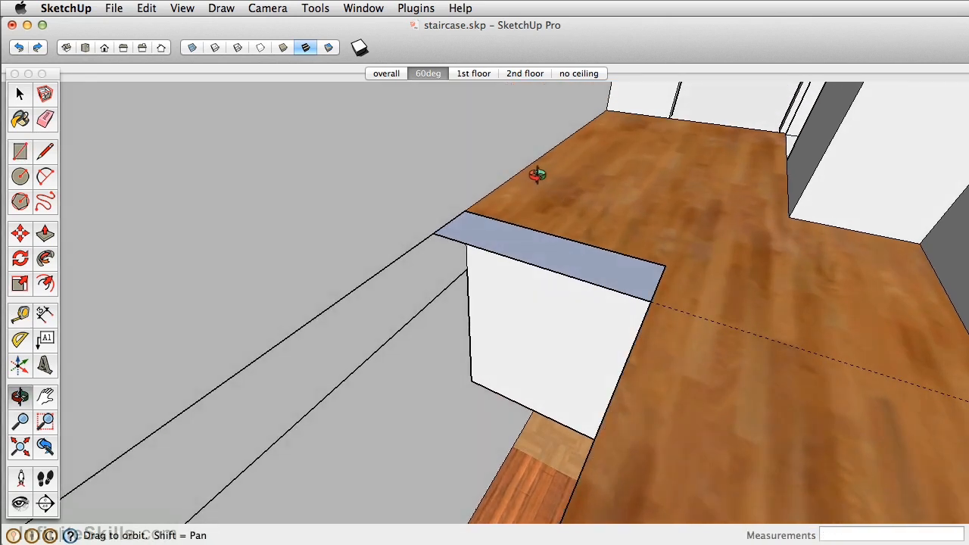
Make the tread rectangle a component named "stair", with gluing set to None and the selection replaced
key("space")
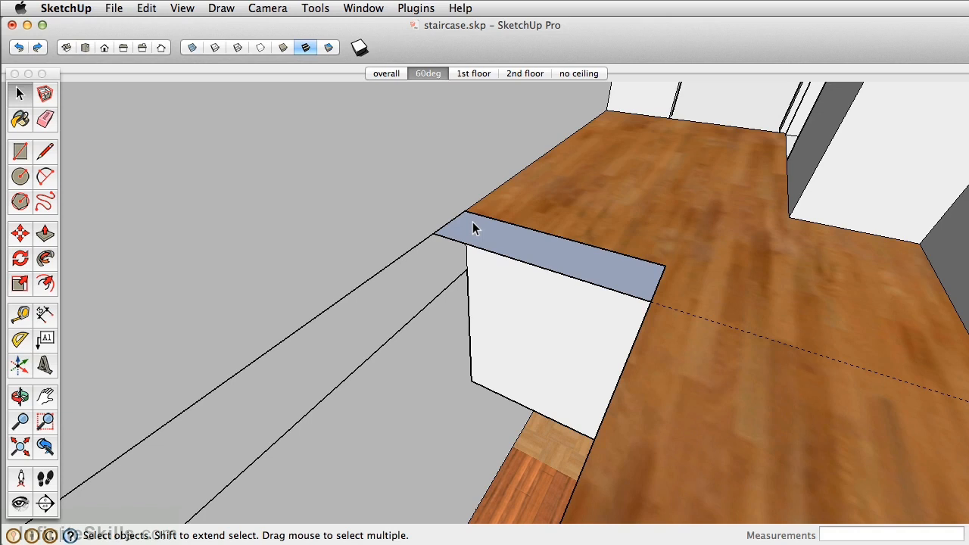
left_click(573, 269)
right_click(573, 262)
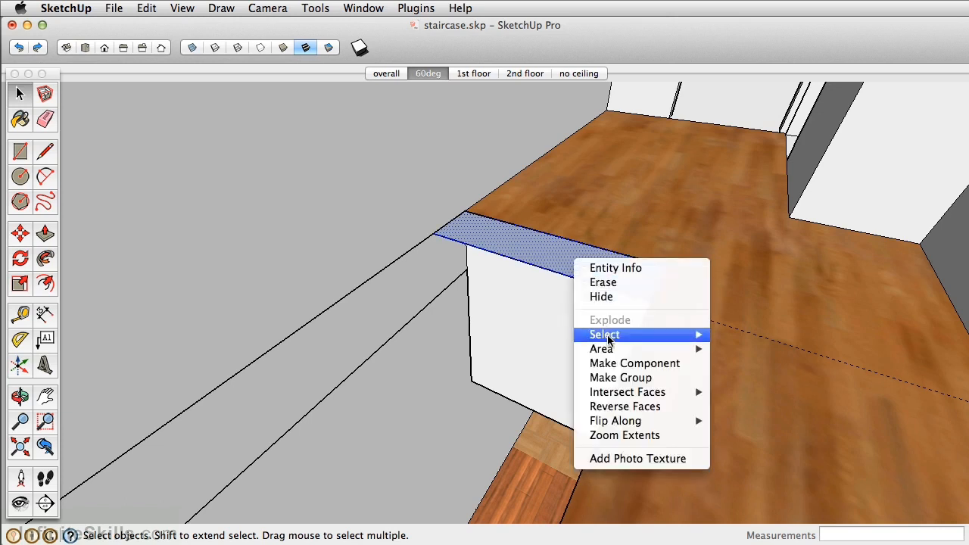
left_click(634, 364)
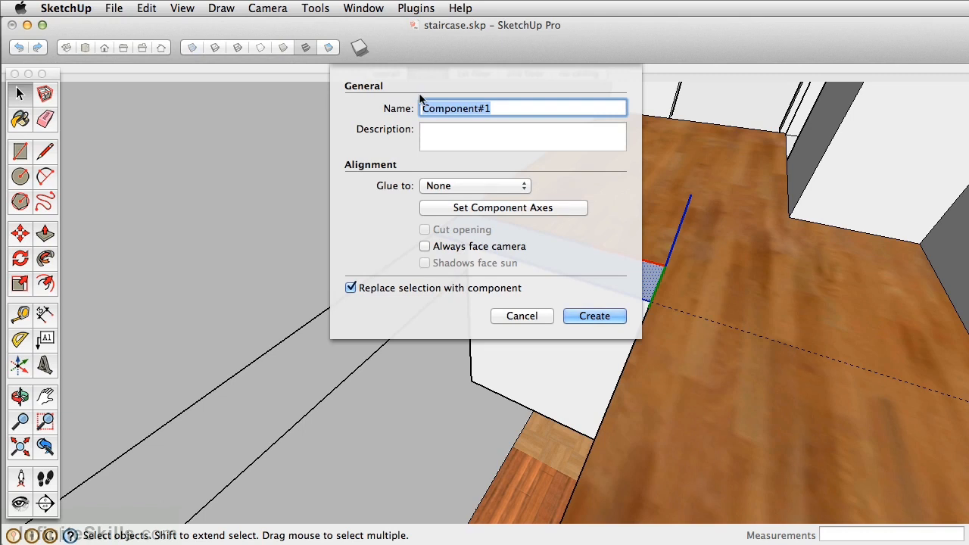
type("stair")
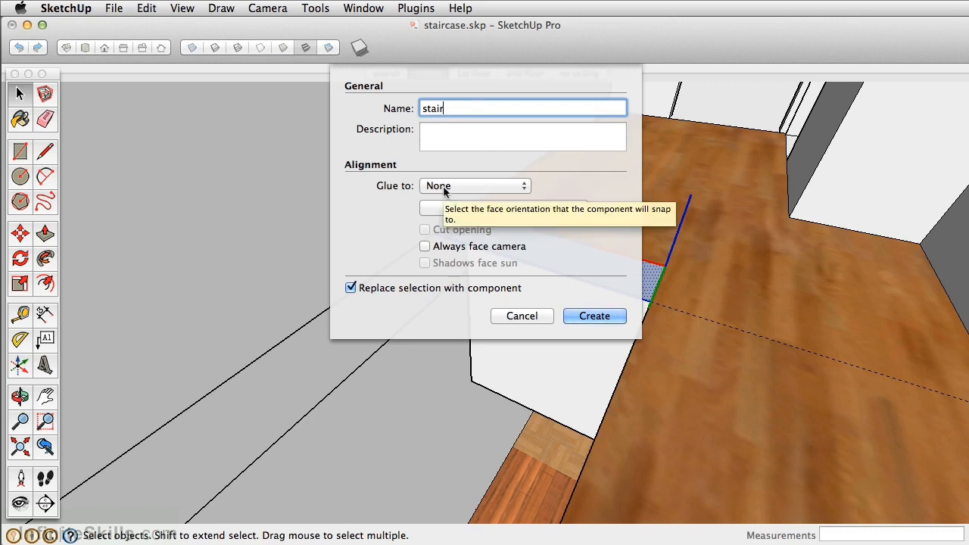
left_click(482, 189)
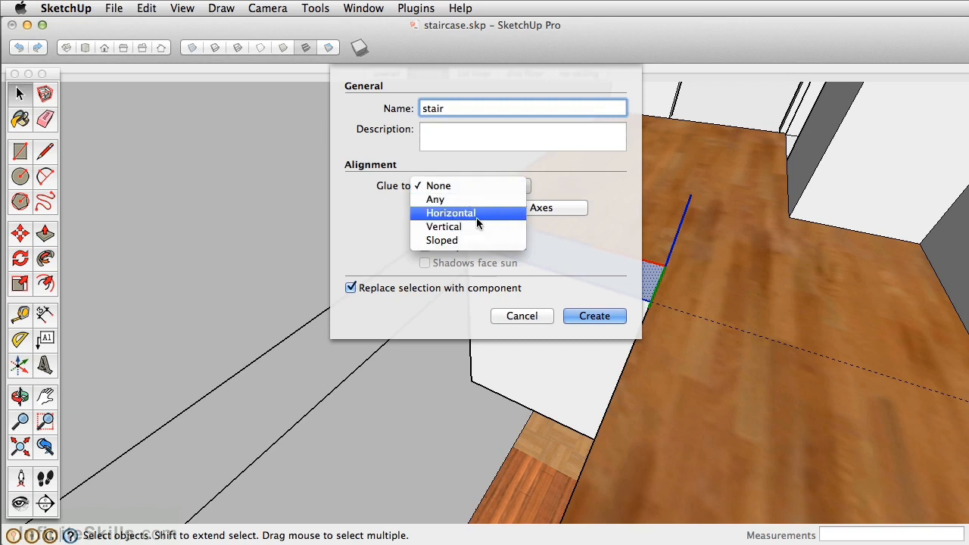
left_click(591, 179)
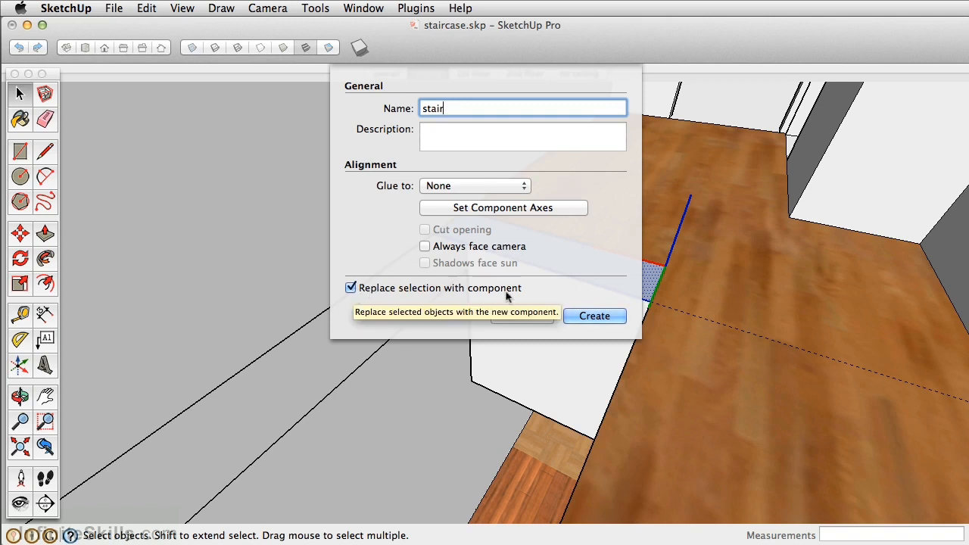
left_click(596, 315)
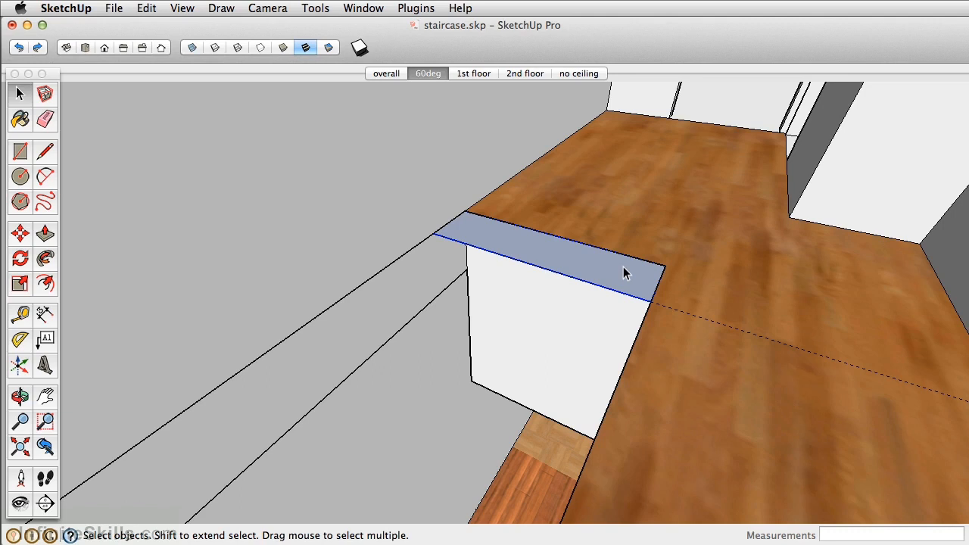
Push/Pull the tread face down 8" inside the stair component and close the component
double_click(562, 258)
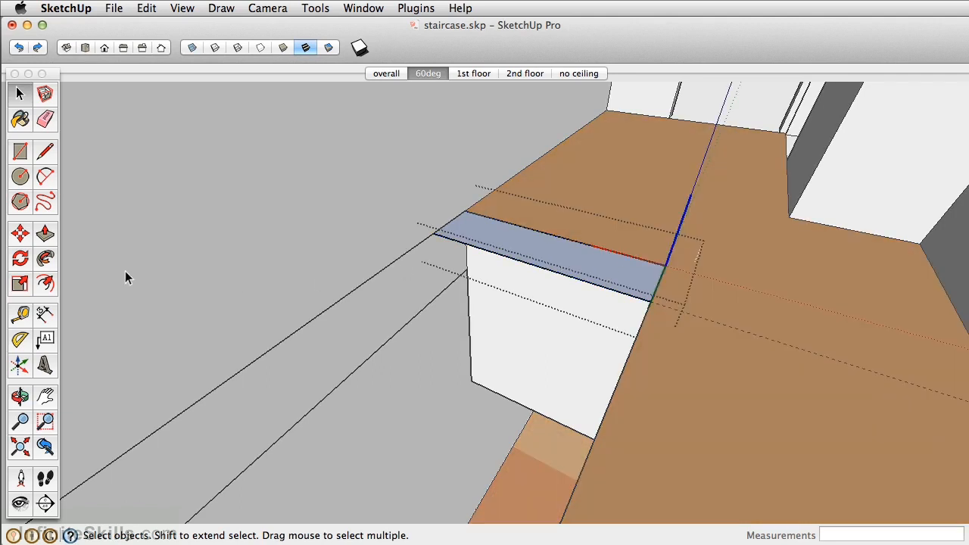
left_click(45, 235)
left_click_drag(468, 241, 469, 263)
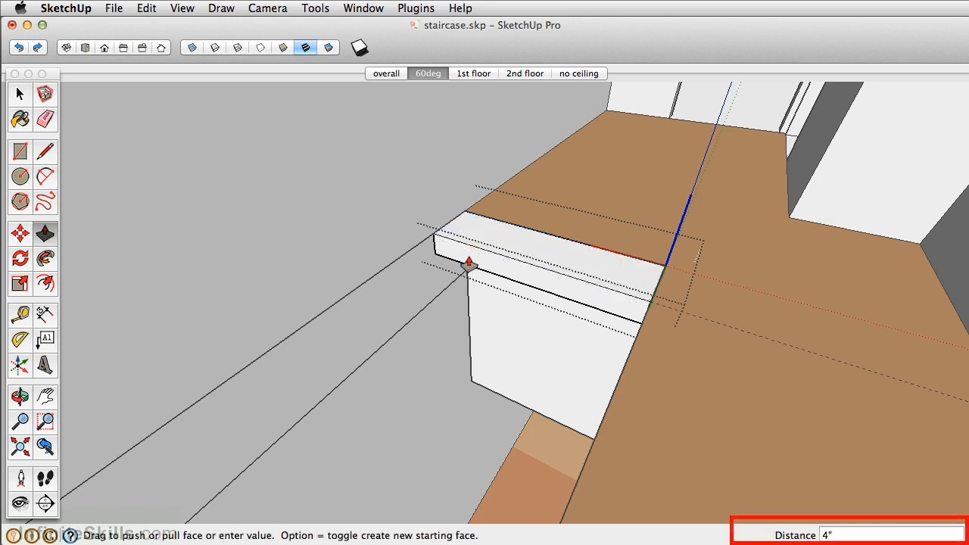
type("8")
key("Return")
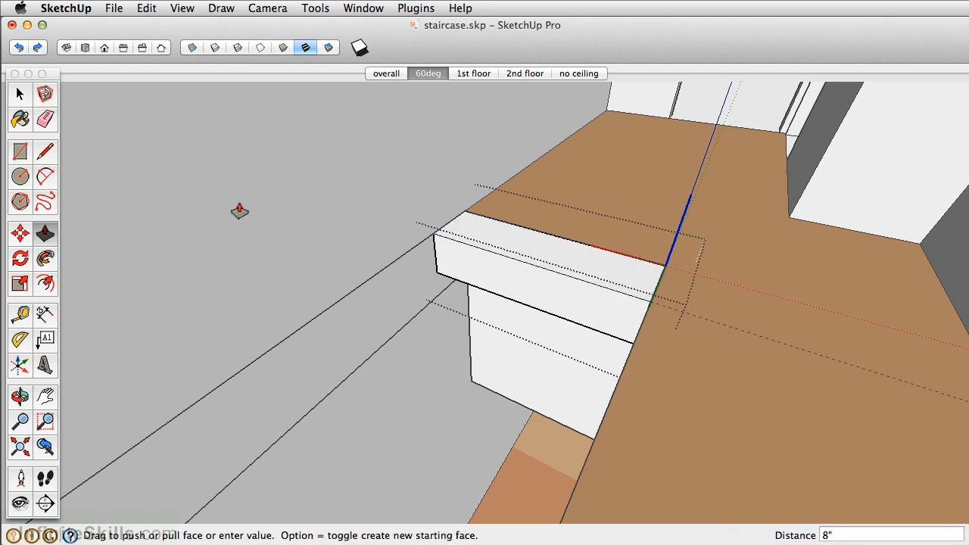
left_click(20, 93)
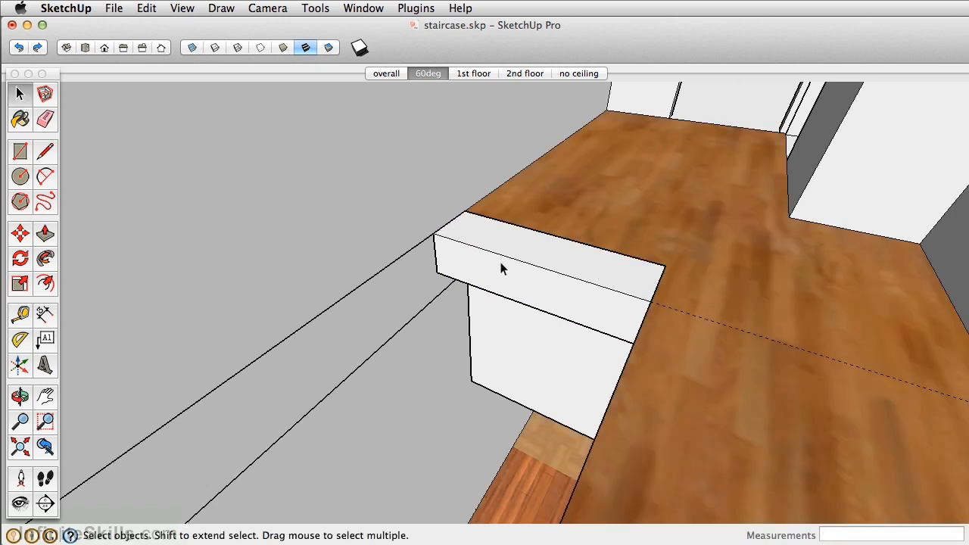
left_click(499, 269)
Copy the top step about 1' 5/8" diagonally, from its upper back corner to its lower front corner
key("o")
left_click_drag(513, 292, 550, 299)
middle_click_drag(550, 299, 528, 257)
scroll(518, 241, "down", 2)
scroll(580, 160, "down", 2)
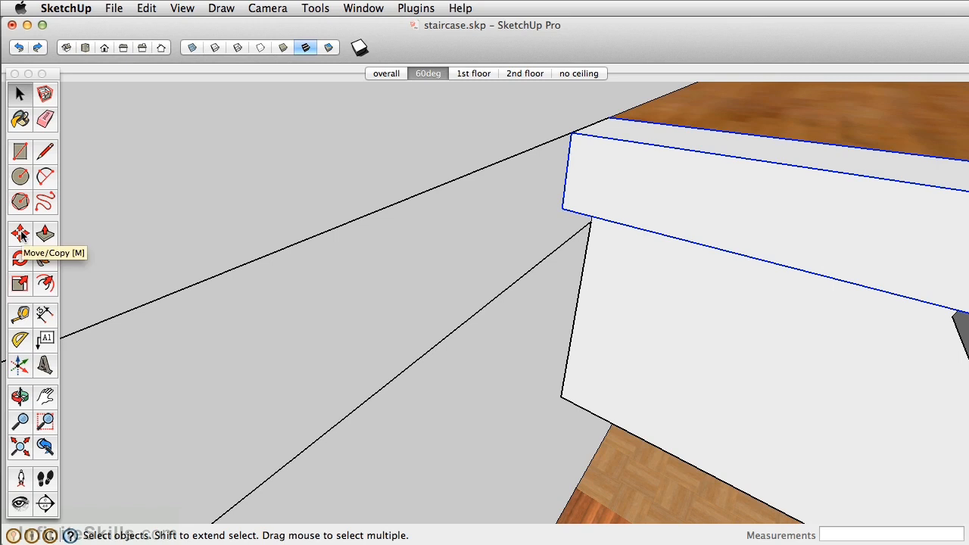
left_click(21, 234)
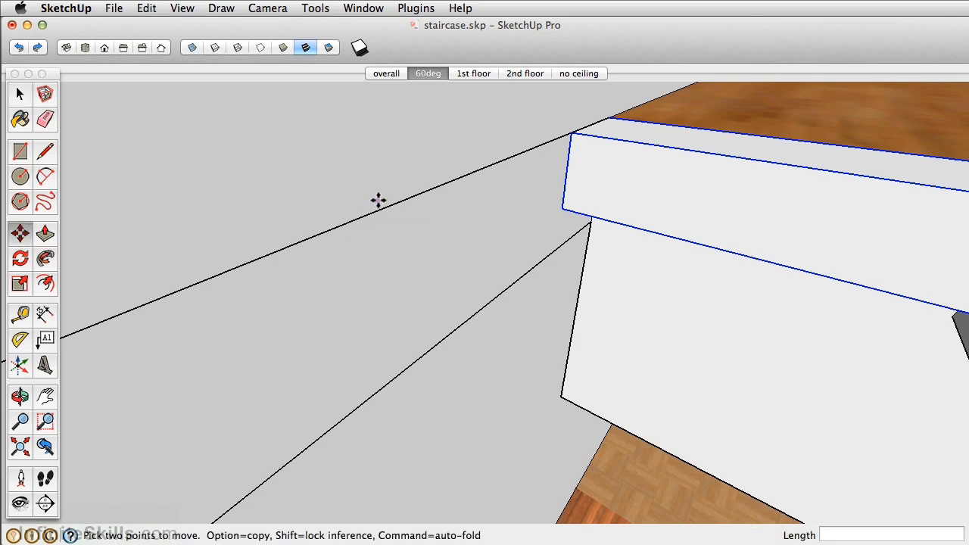
scroll(611, 119, "up", 6)
left_click(605, 116)
scroll(606, 116, "down", 3)
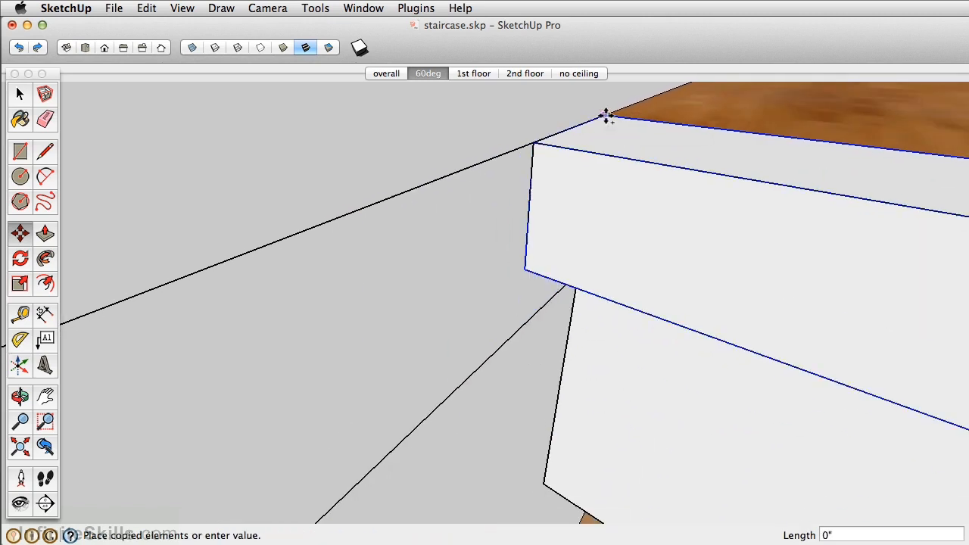
left_click(526, 270)
scroll(612, 217, "down", 2)
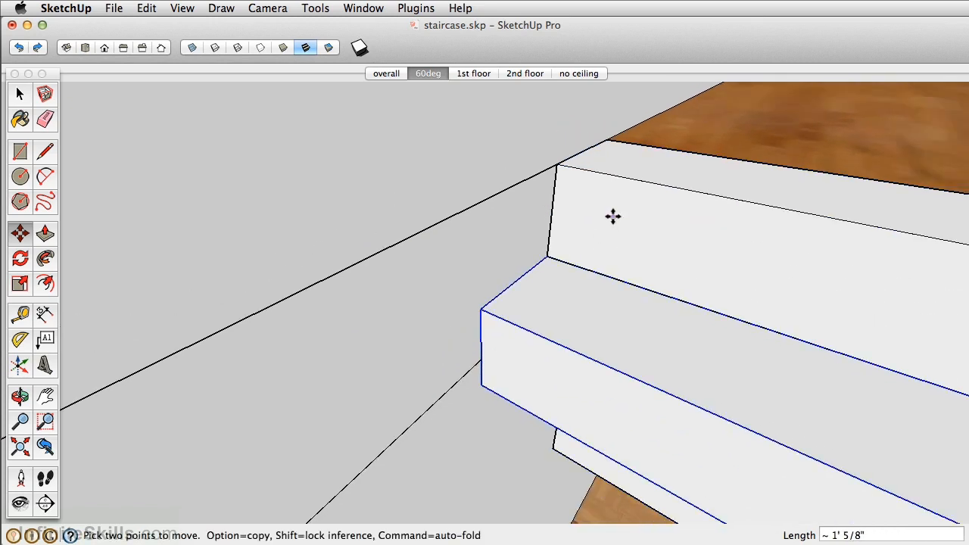
Array the copied step down towards the floor, entering 12x, 14x and finally 15x copies
scroll(613, 216, "down", 2)
middle_click_drag(616, 339, 703, 255)
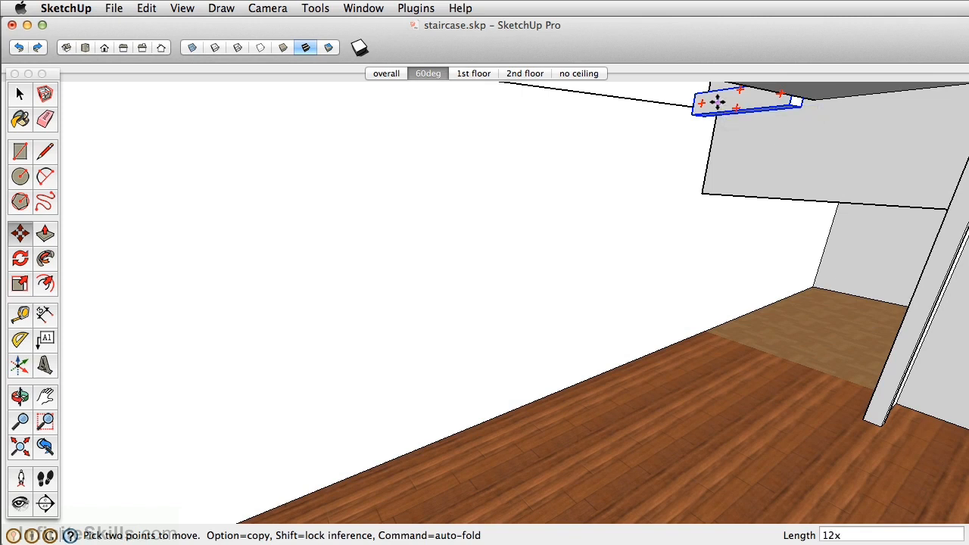
key("Return")
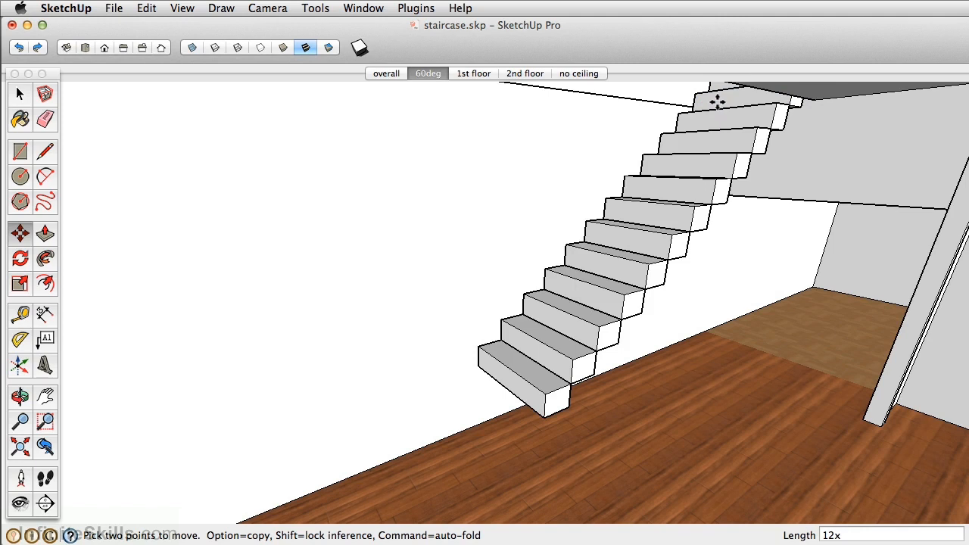
type("14x")
key("Return")
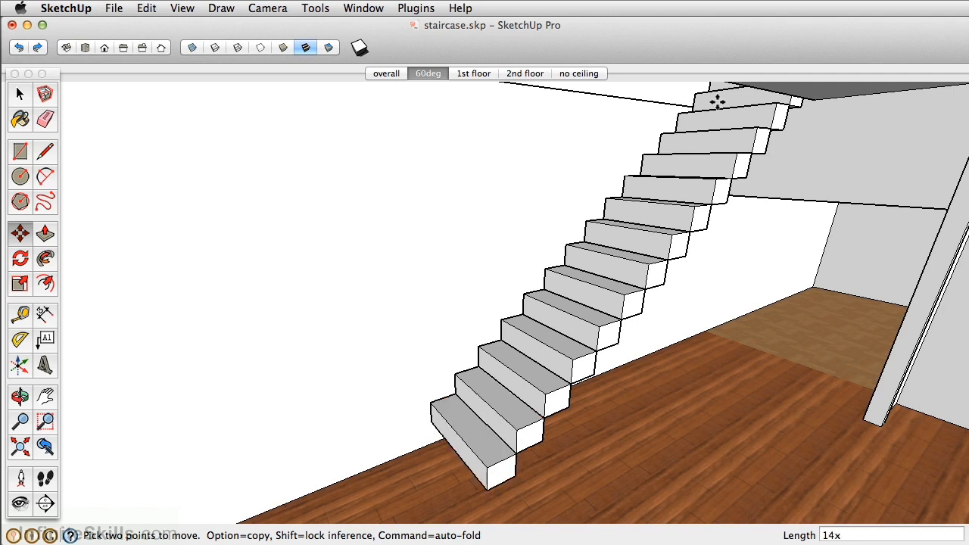
type("1")
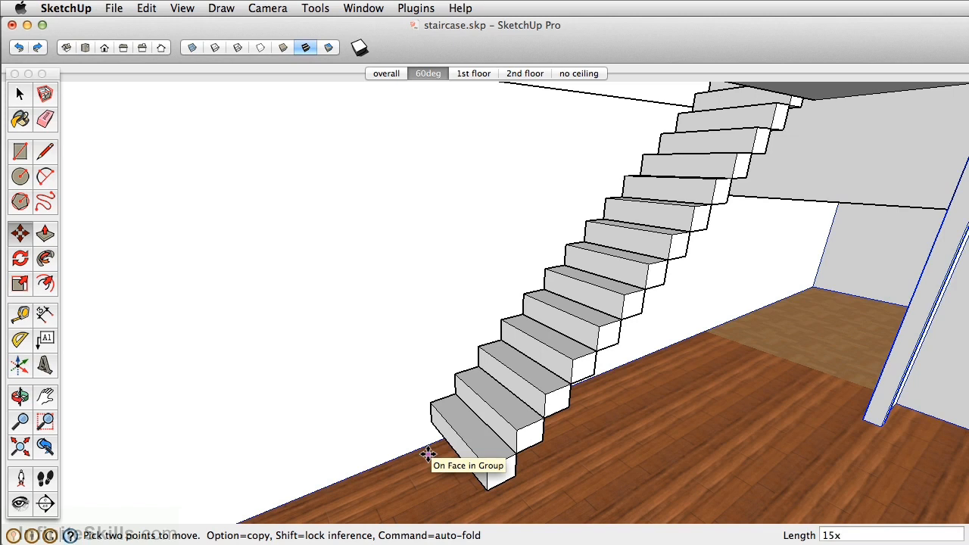
type("5x")
key("Return")
Delete the lowest step of the flight
middle_click_drag(429, 450, 513, 352)
left_click(512, 354)
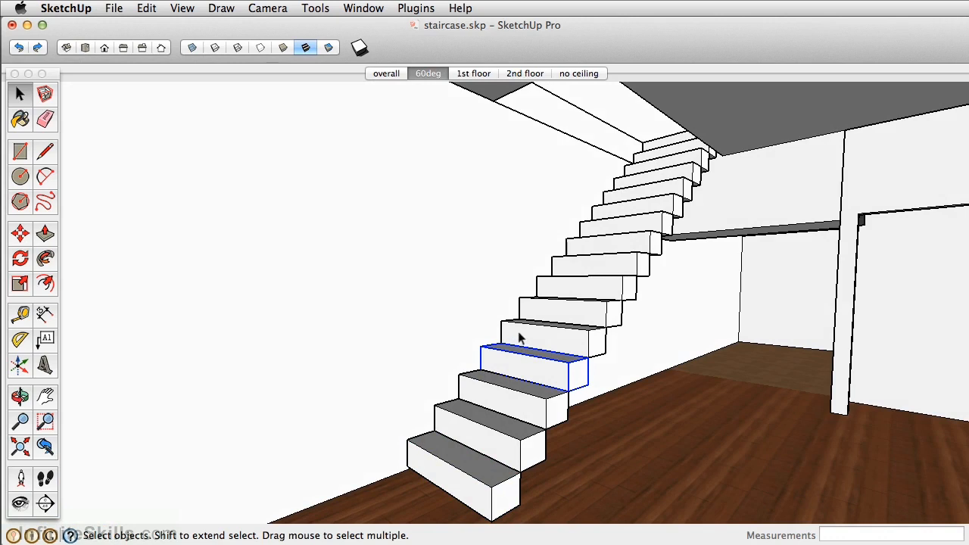
left_click(479, 471)
key("Delete")
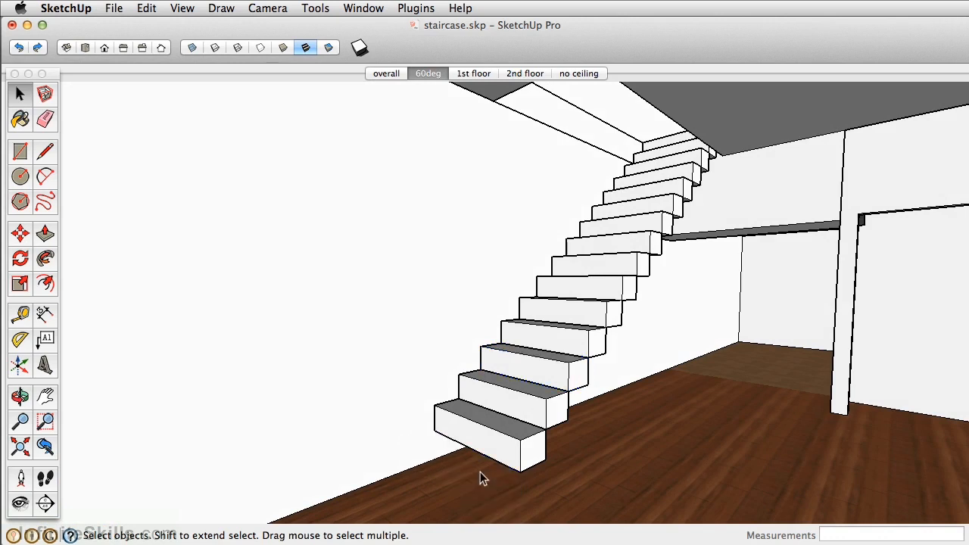
Copy the lowest remaining step one tread further down, corner to corner, to complete the flight
left_click(488, 433)
key("m")
left_click(462, 400)
key("alt")
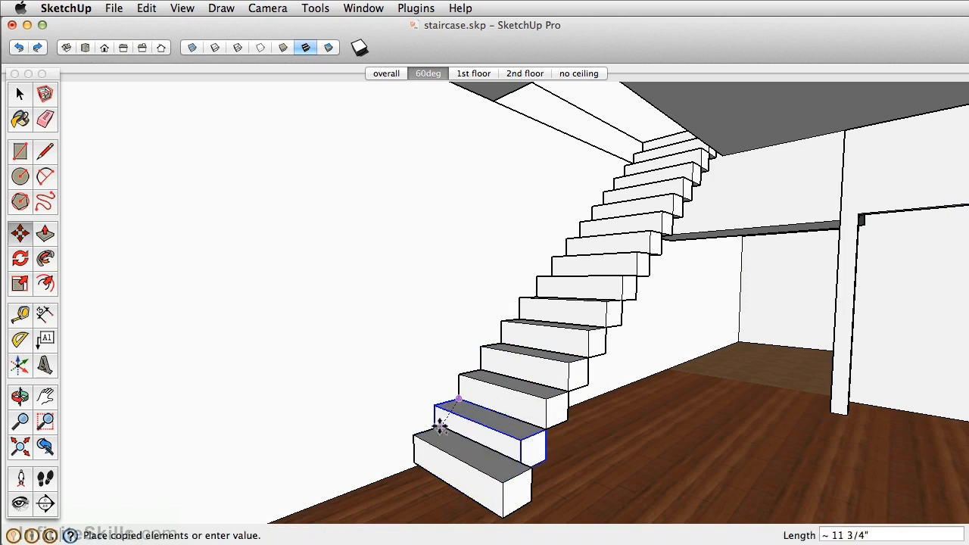
left_click(432, 432)
key("o")
left_click_drag(480, 371, 427, 329)
key("m")
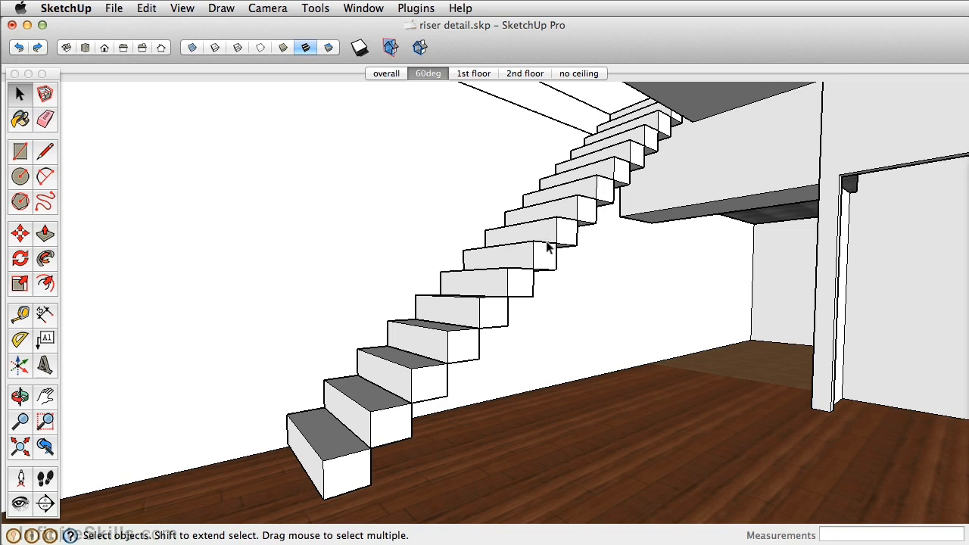
Open one of the lower steps of the flight for editing
scroll(543, 251, "up", 5)
scroll(542, 266, "up", 2)
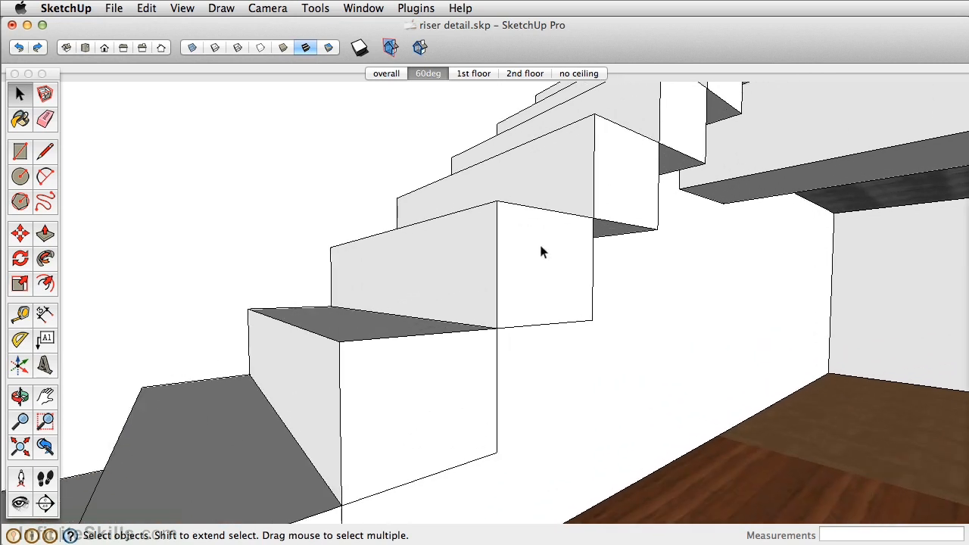
double_click(400, 365)
scroll(401, 365, "down", 5)
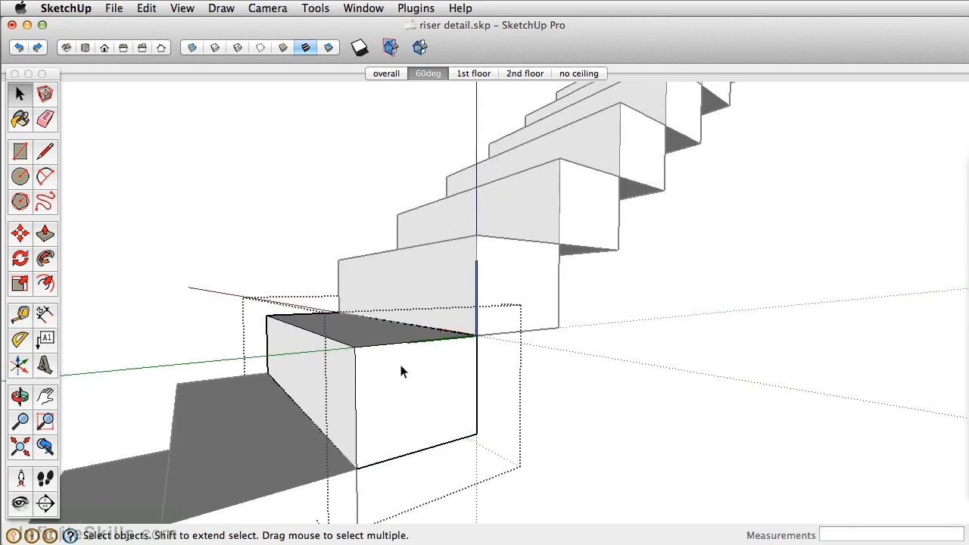
scroll(376, 370, "up", 5)
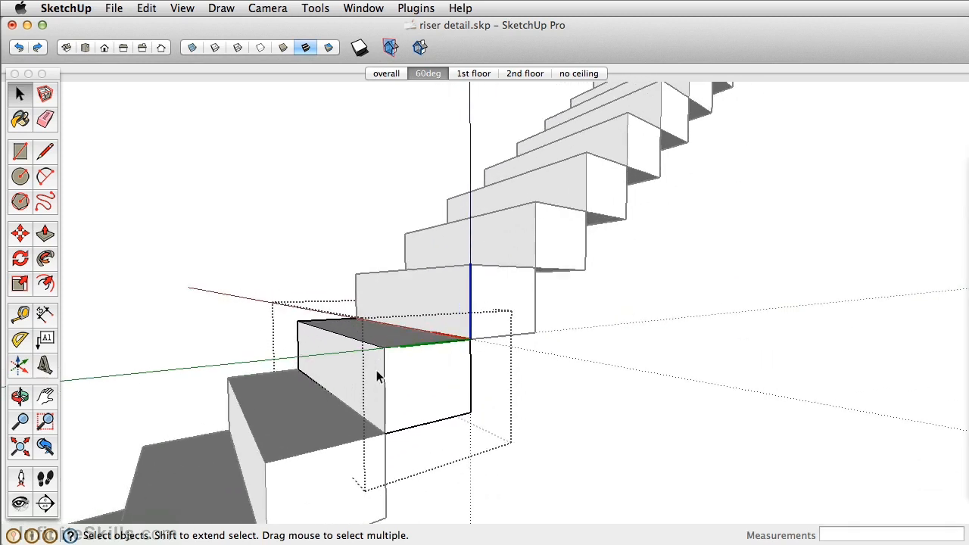
scroll(376, 370, "up", 1)
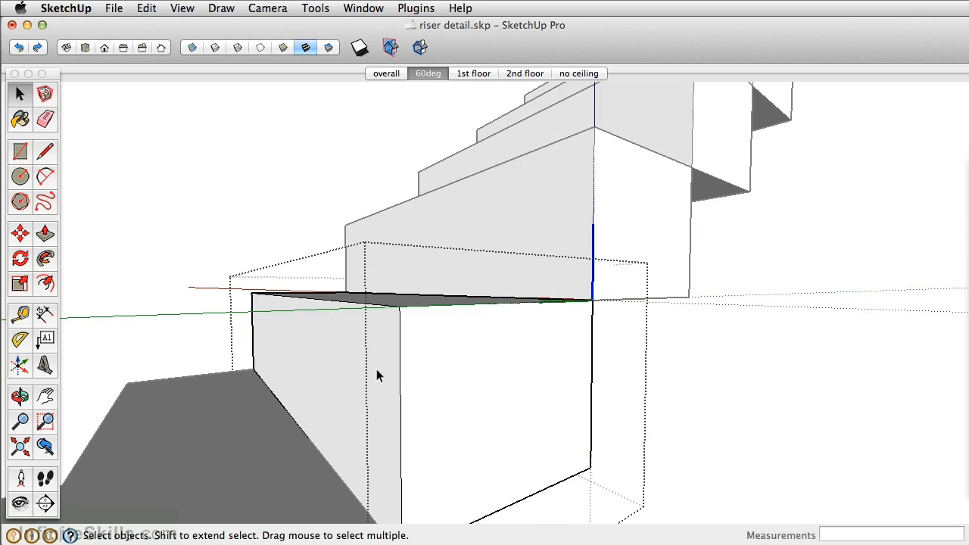
Copy the step's front and side top edges about 1" straight down to mark out the tread thickness
left_click(357, 303)
middle_click_drag(356, 304, 429, 382)
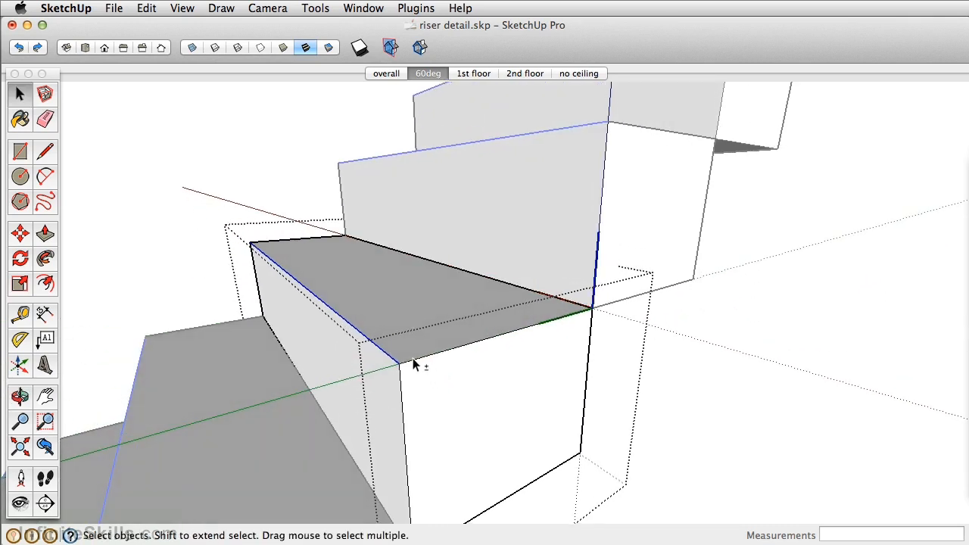
left_click(414, 358, "shift")
left_click(18, 231)
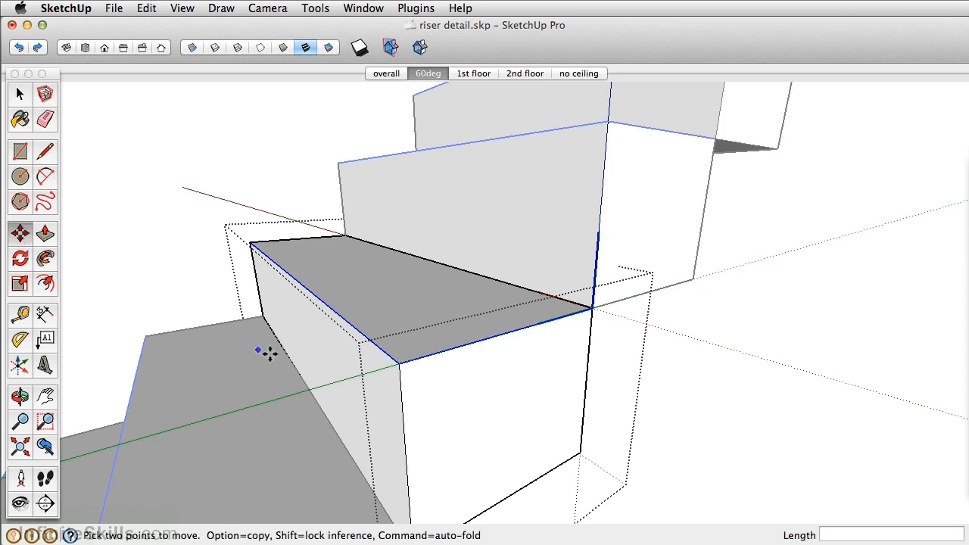
key("alt")
left_click(398, 363)
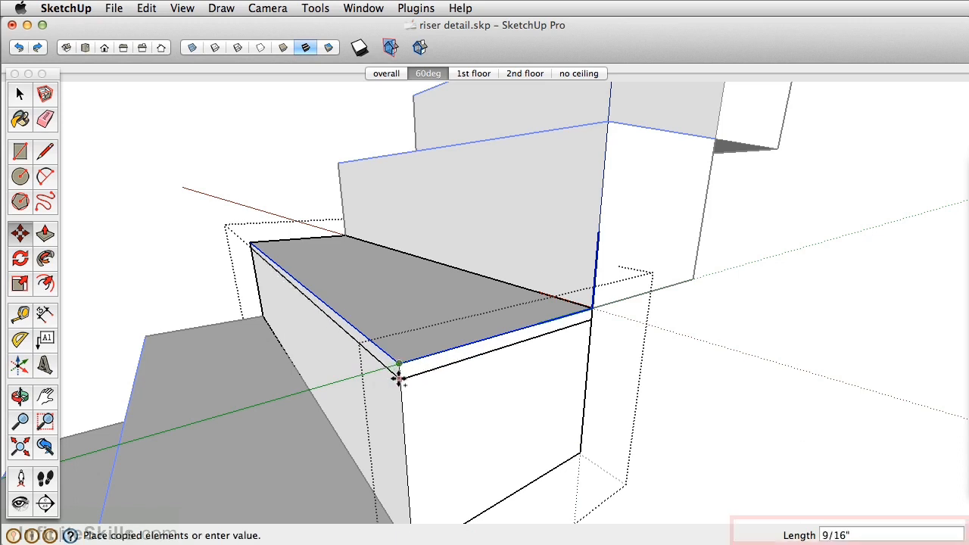
left_click(395, 385)
Pull the tread's front band out 1" and extend its side band by the same distance to form an overhang
middle_click_drag(371, 389, 368, 285)
key("p")
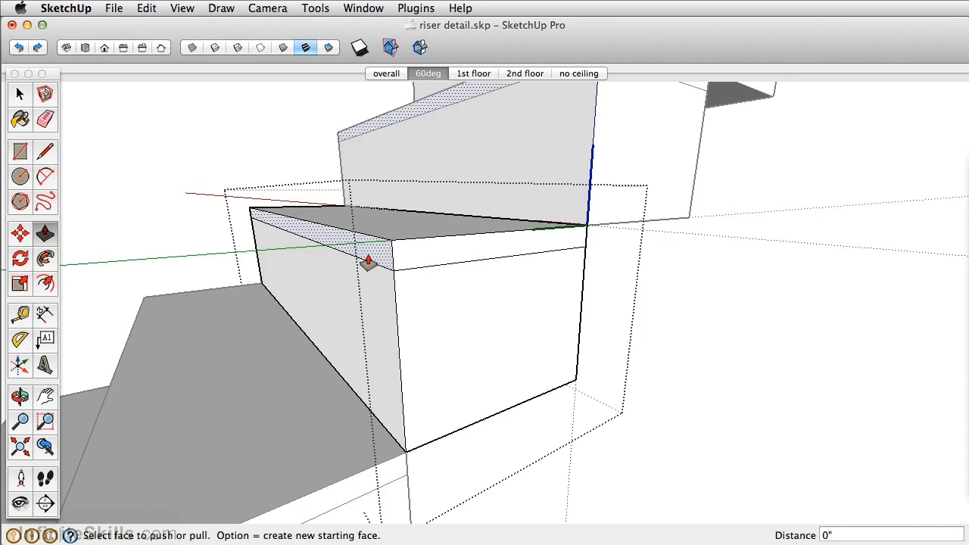
left_click_drag(367, 263, 328, 265)
type("1 5/8")
key("Return")
double_click(469, 255)
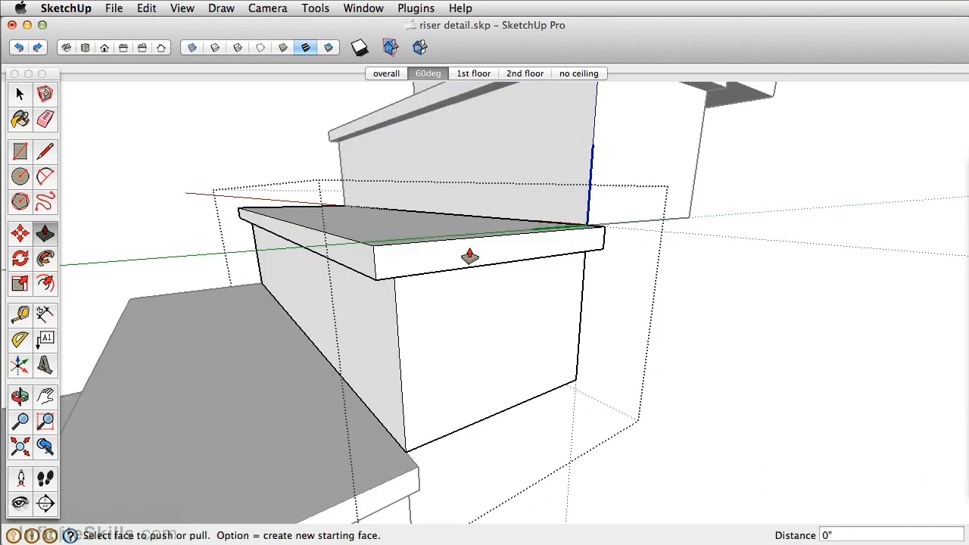
Draw a 1" vertical line from the step's upper back corner down to the underside of the tread's side overhang
scroll(469, 256, "down", 6)
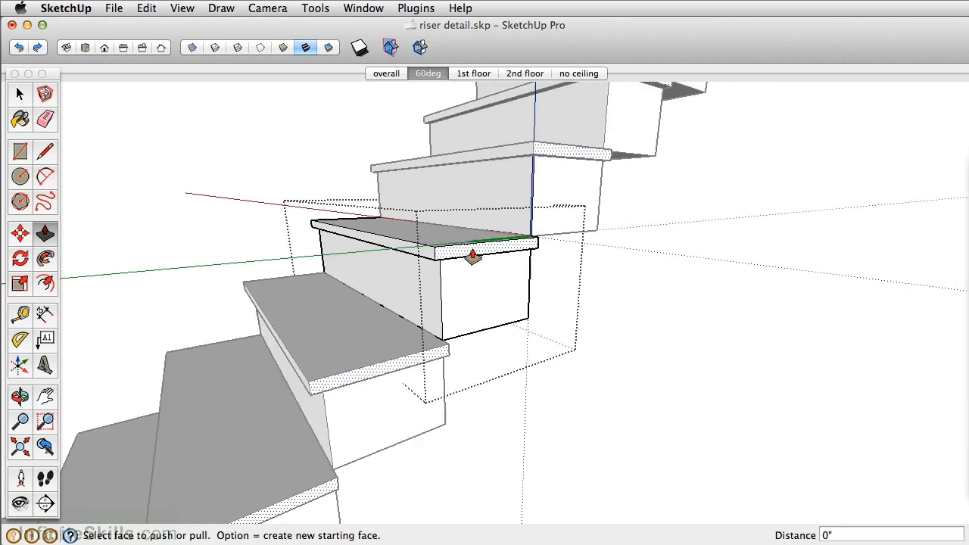
scroll(472, 256, "down", 8)
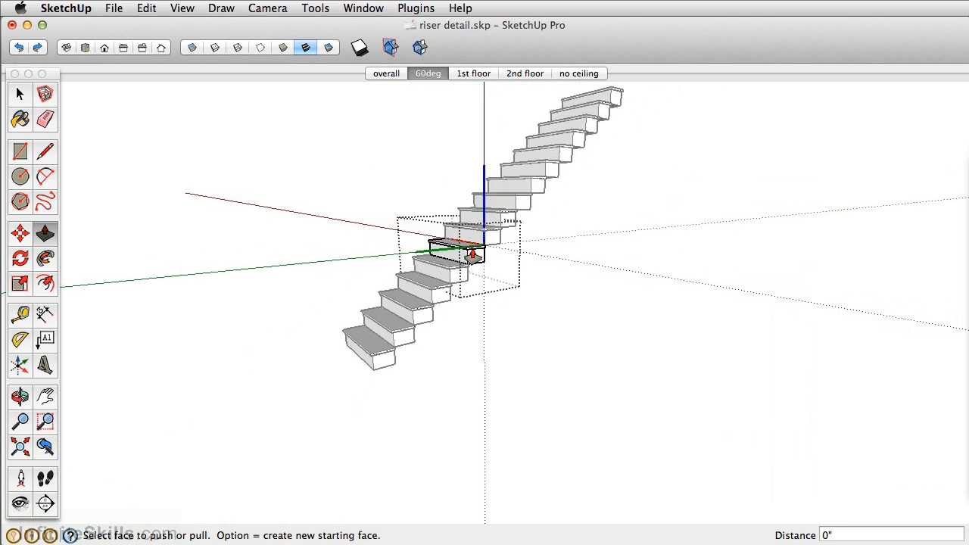
scroll(472, 256, "up", 10)
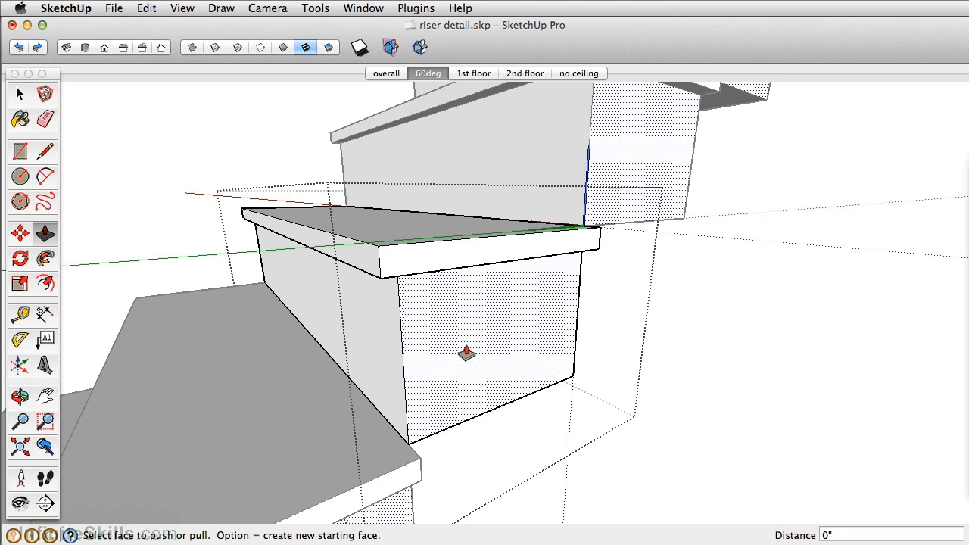
key("o")
left_click_drag(495, 331, 437, 350)
key("p")
middle_click_drag(573, 341, 269, 224)
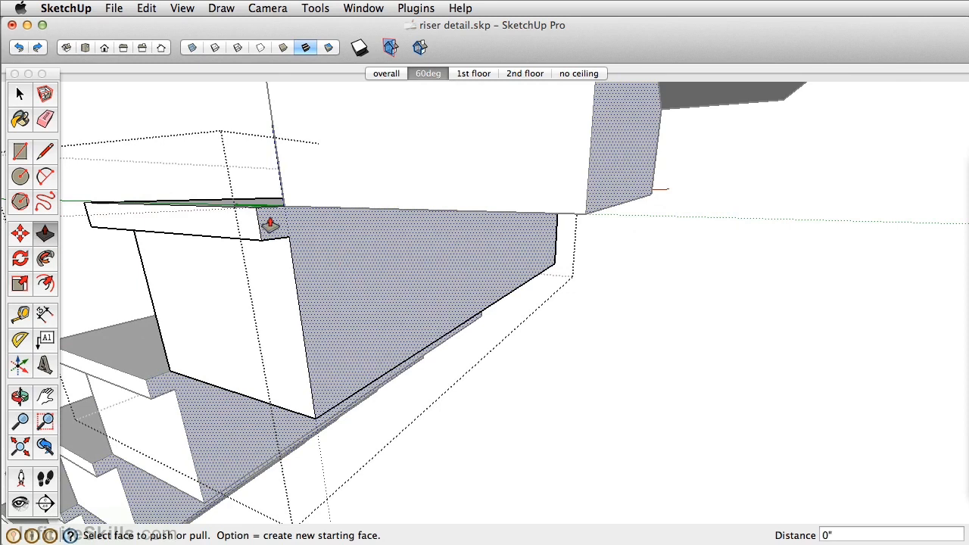
left_click(45, 154)
left_click(285, 205)
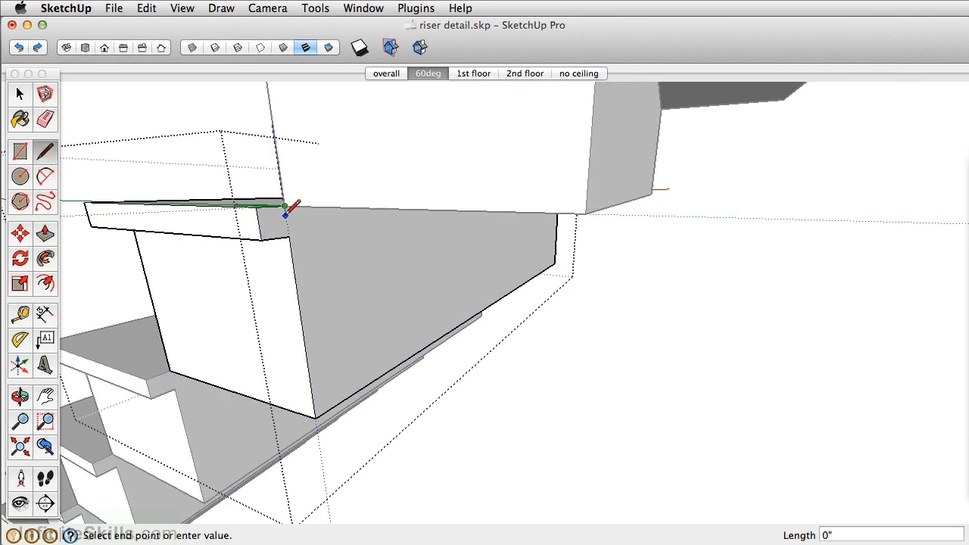
left_click(288, 225)
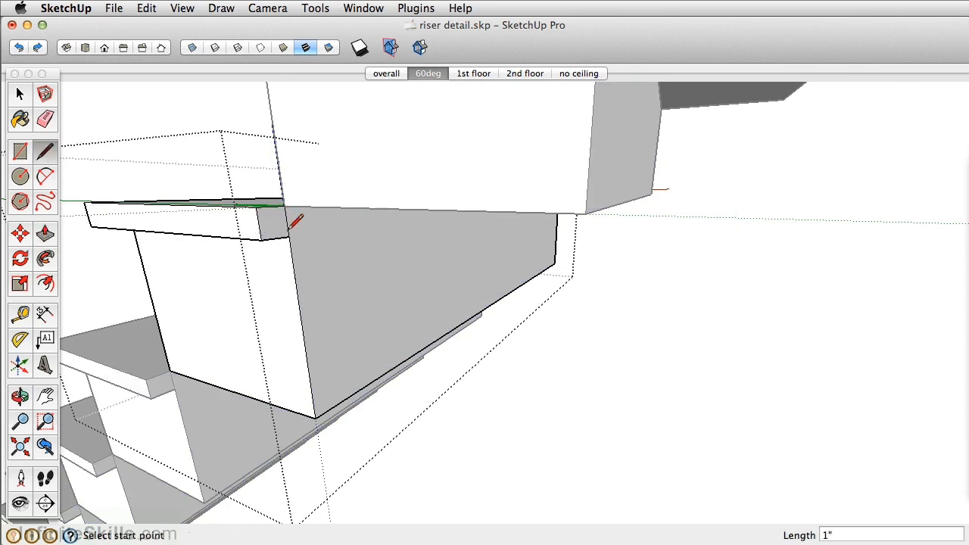
Extrude the step's back face 9 3/4" backward beneath the step above
left_click(45, 234)
left_click_drag(306, 225, 485, 216)
scroll(458, 223, "down", 5)
middle_click_drag(522, 164, 504, 182, "shift")
key("p")
scroll(438, 312, "up", 3)
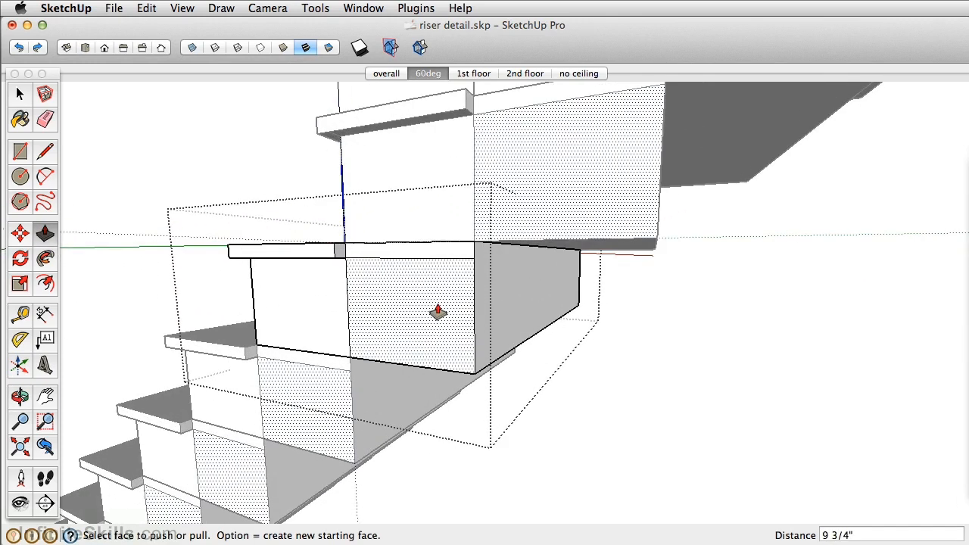
Erase the horizontal edge dividing the tread band from the side face on the extended back part
scroll(437, 312, "up", 1)
key("e")
left_click(439, 254)
mouse_move(435, 307)
middle_mouse_down()
mouse_move(462, 340)
mouse_move(523, 298)
mouse_move(476, 260)
mouse_move(432, 249)
middle_mouse_up()
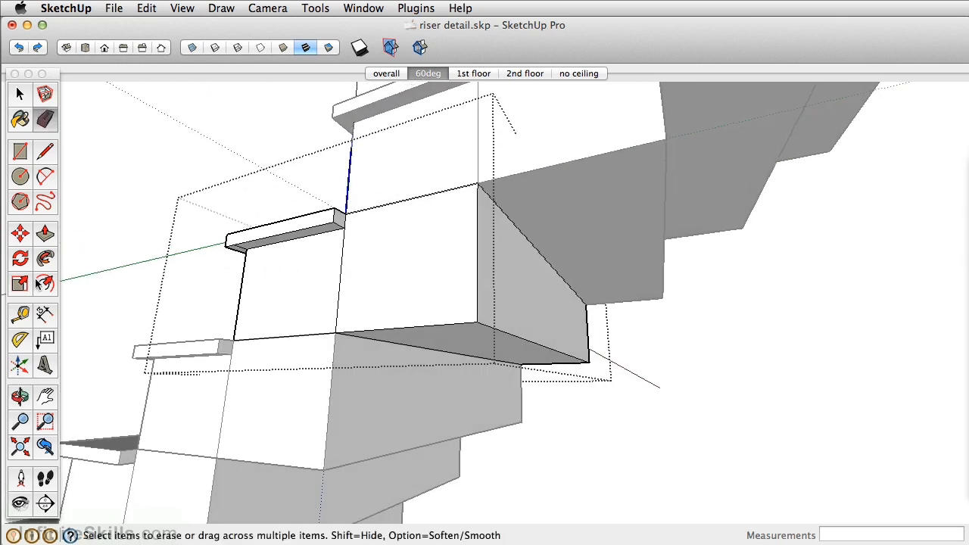
Move the lower back edge 9 3/4" forward to turn the step's underside into a continuous slope
left_click(20, 233)
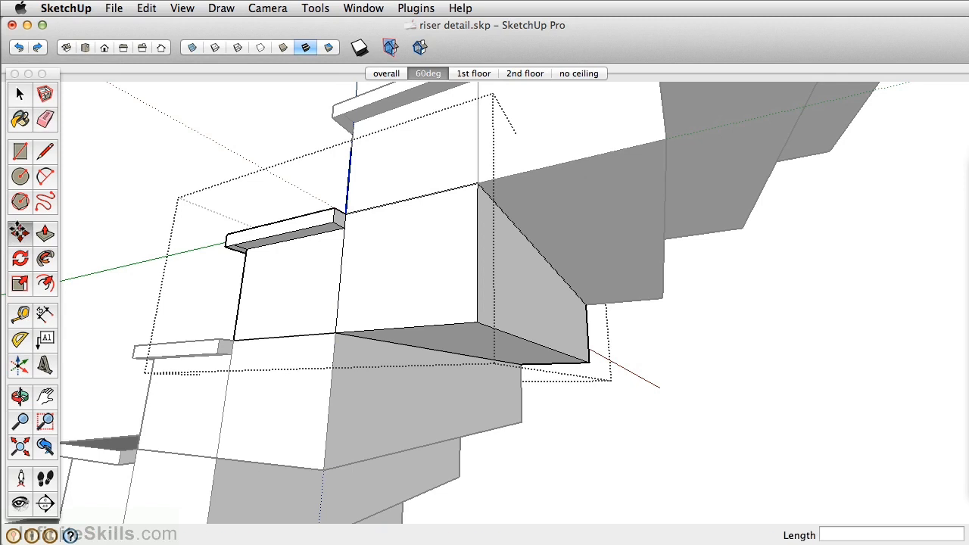
left_click(513, 338)
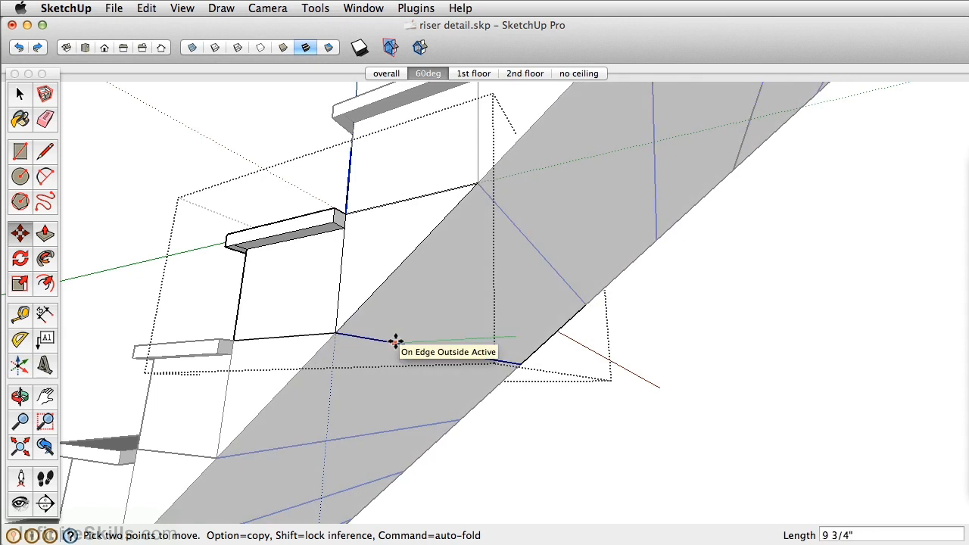
left_click(396, 342)
Erase the vertical seam between the original side face and its triangular extension
scroll(498, 237, "down", 3)
scroll(454, 257, "down", 3)
middle_click_drag(393, 283, 447, 271)
scroll(448, 271, "up", 5)
key("e")
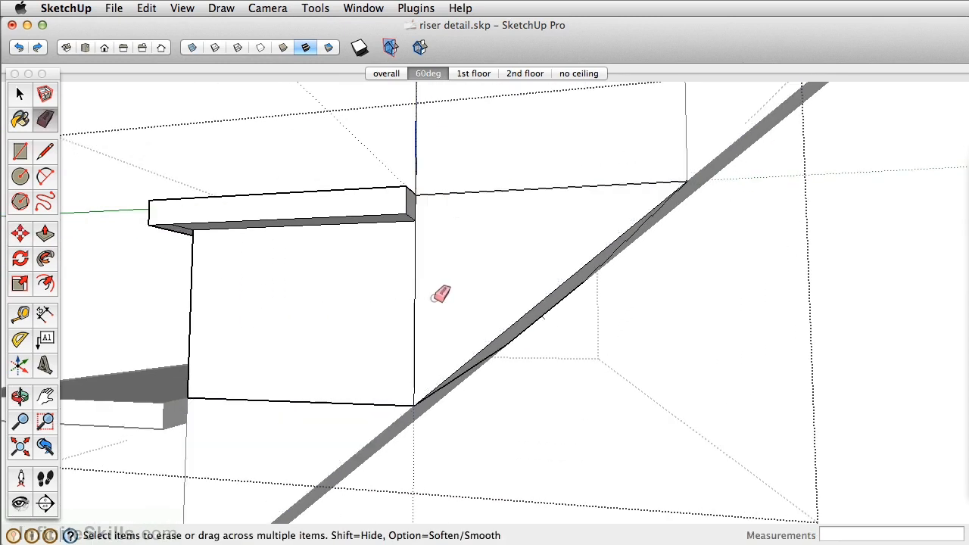
scroll(433, 283, "down", 3)
mouse_move(432, 277)
middle_mouse_down()
mouse_move(389, 308)
mouse_move(385, 328)
mouse_move(393, 322)
middle_mouse_up()
Extend the back end of the tread's side overhang by 2"
key("p")
scroll(425, 254, "up", 4)
left_click(428, 244)
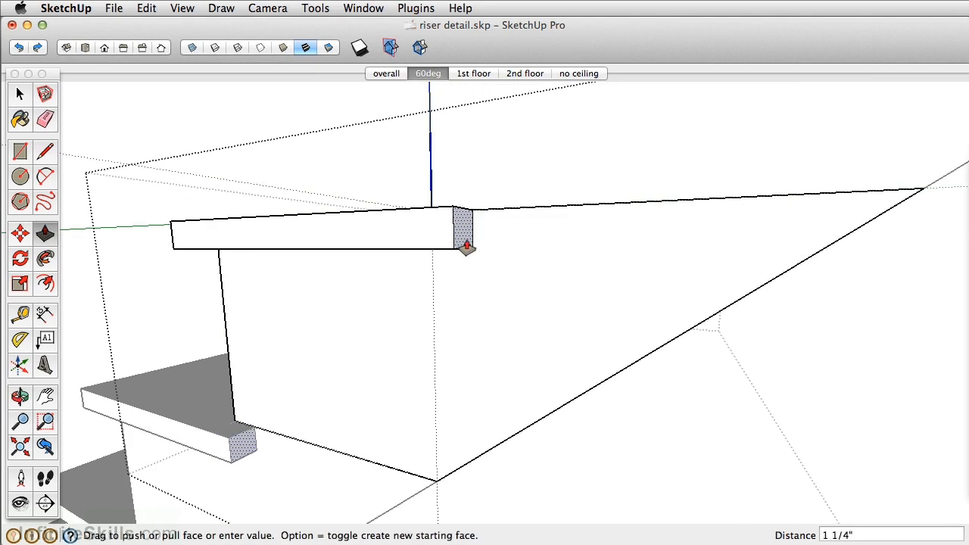
type("2")
key("Return")
mouse_move(476, 242)
middle_mouse_down()
mouse_move(411, 303)
mouse_move(606, 280)
mouse_move(443, 310)
middle_mouse_up()
key("e")
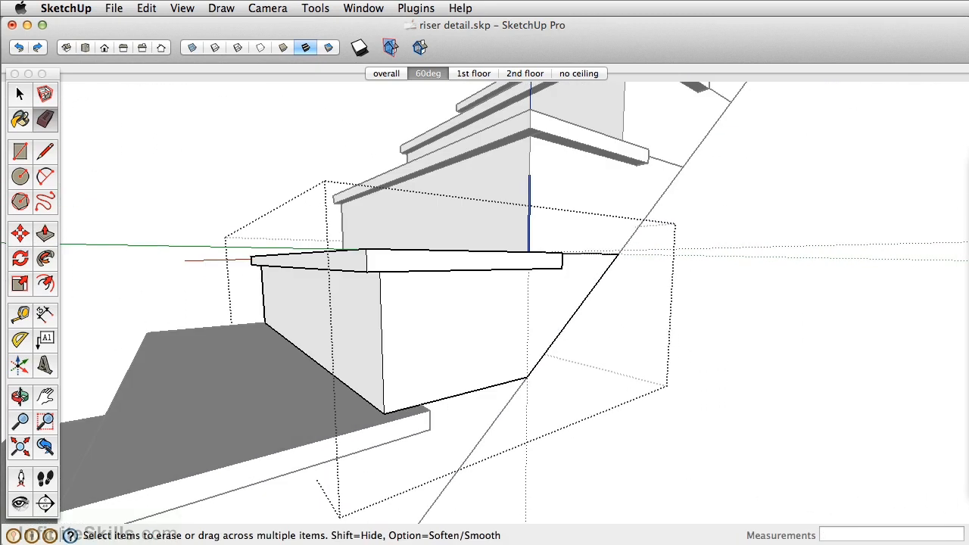
Bring up the staircase.jpg photo in Preview and narrow the SketchUp window to fit beside it
key("super+Tab")
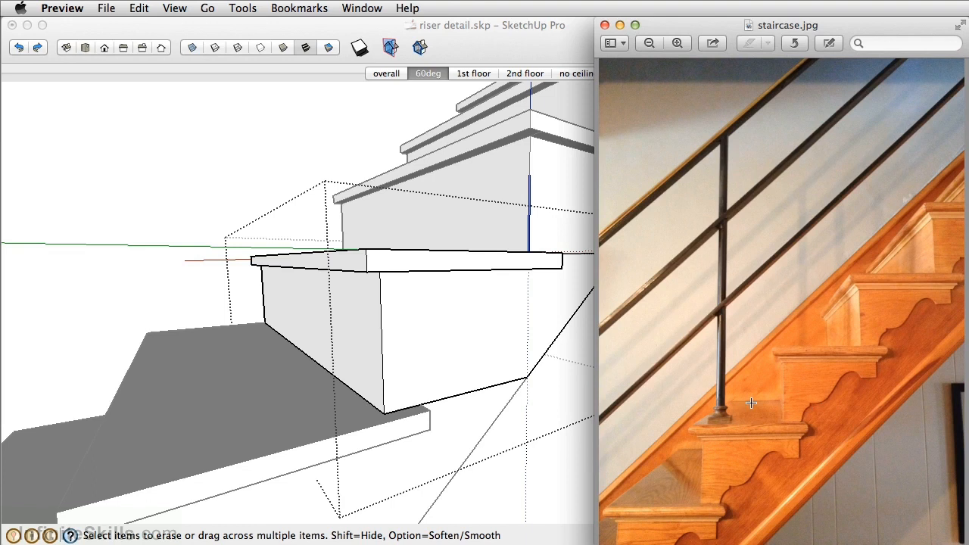
left_click(588, 72)
mouse_move(966, 111)
left_mouse_down()
mouse_move(575, 106)
mouse_move(594, 106)
left_mouse_up()
Draw a 1.5" line down from the tread's underside near its back end, followed by a 1.5" horizontal line towards the front
middle_click_drag(261, 278, 101, 265)
scroll(236, 302, "up", 4)
mouse_move(242, 297)
middle_mouse_down()
mouse_move(296, 275)
mouse_move(353, 305)
middle_mouse_up()
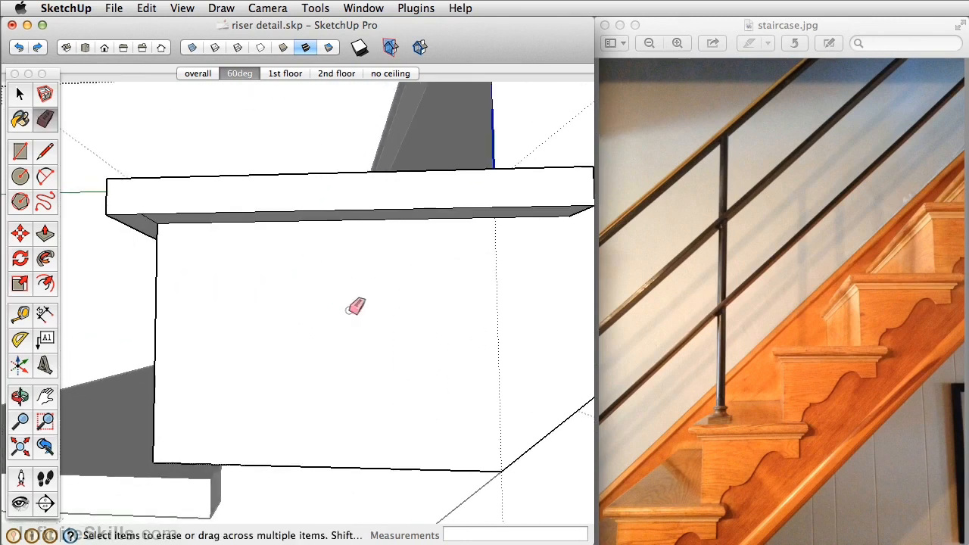
left_click(44, 153)
middle_click_drag(519, 274, 458, 269)
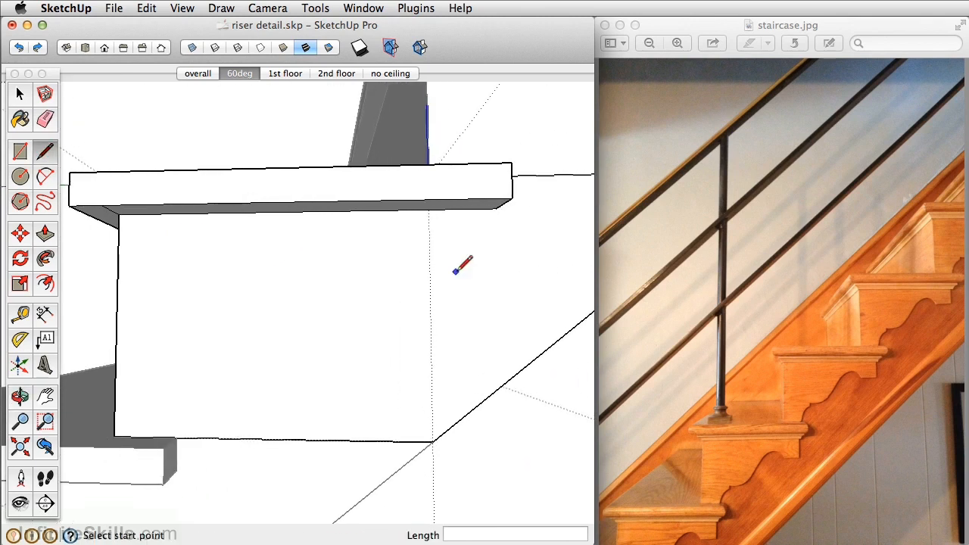
left_click(483, 207)
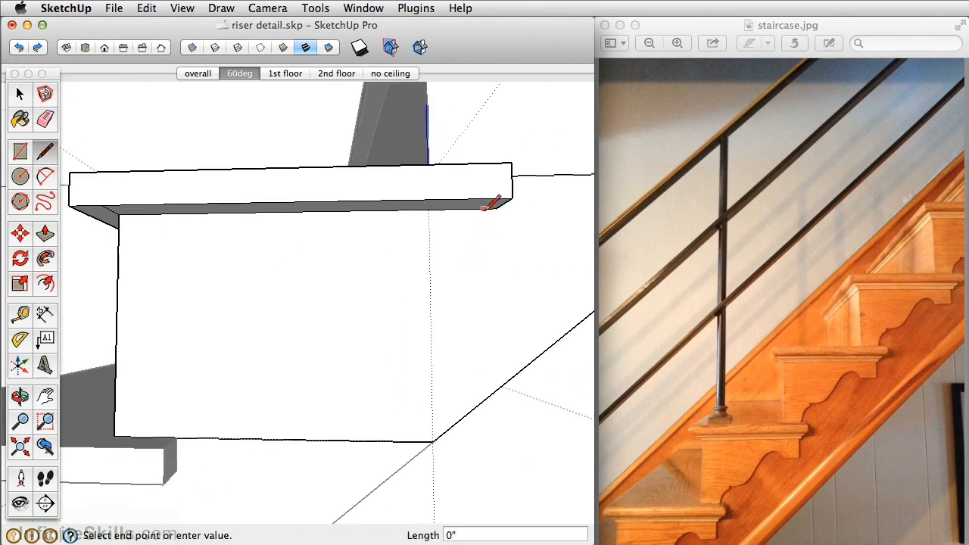
left_click(484, 258)
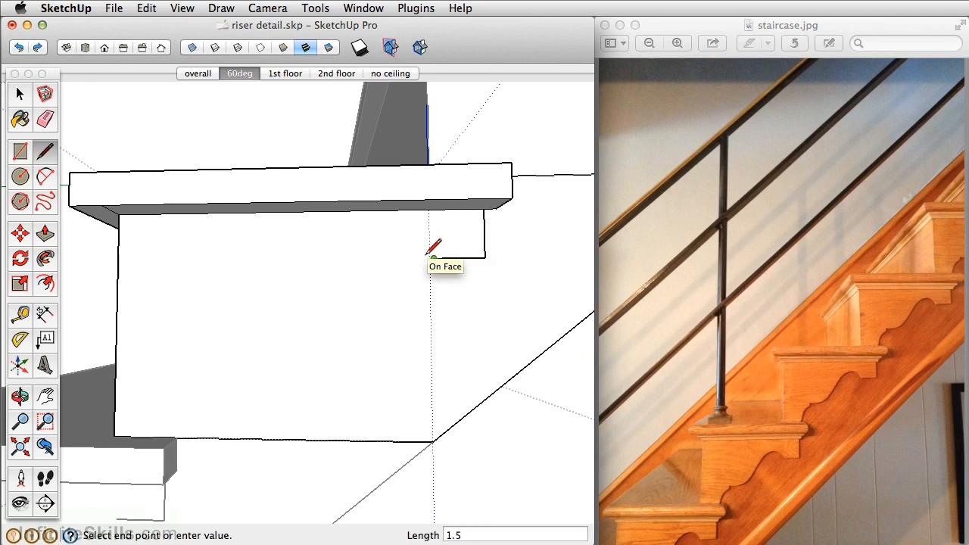
left_click(433, 258)
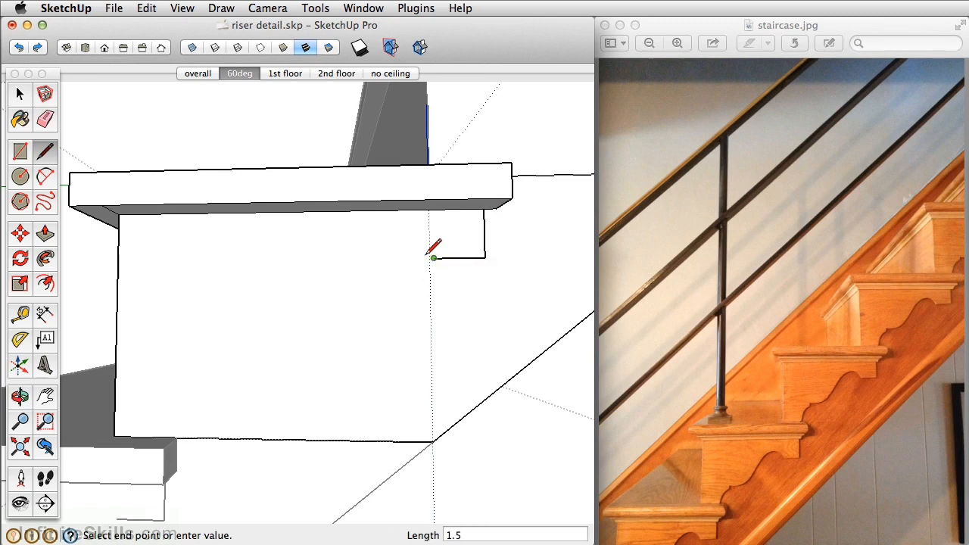
Draw a small upward-bulging arc from the horizontal line's end, then a large tangent arc sweeping down towards the lower front corner
key("a")
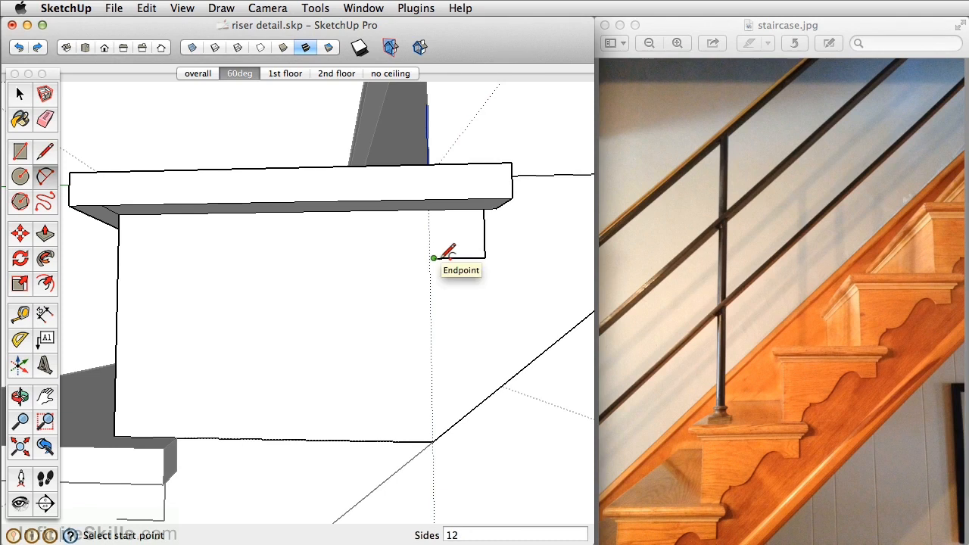
left_click(434, 257)
left_click(370, 258)
left_click(391, 227)
left_click(368, 259)
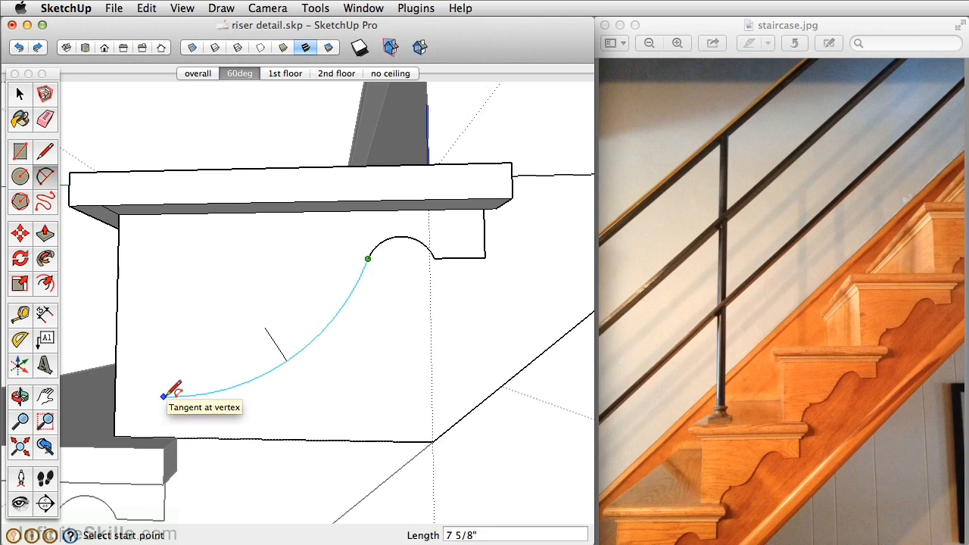
left_click(171, 389)
left_click(174, 388)
Draw a short vertical line down from the lower end of the large arc
key("l")
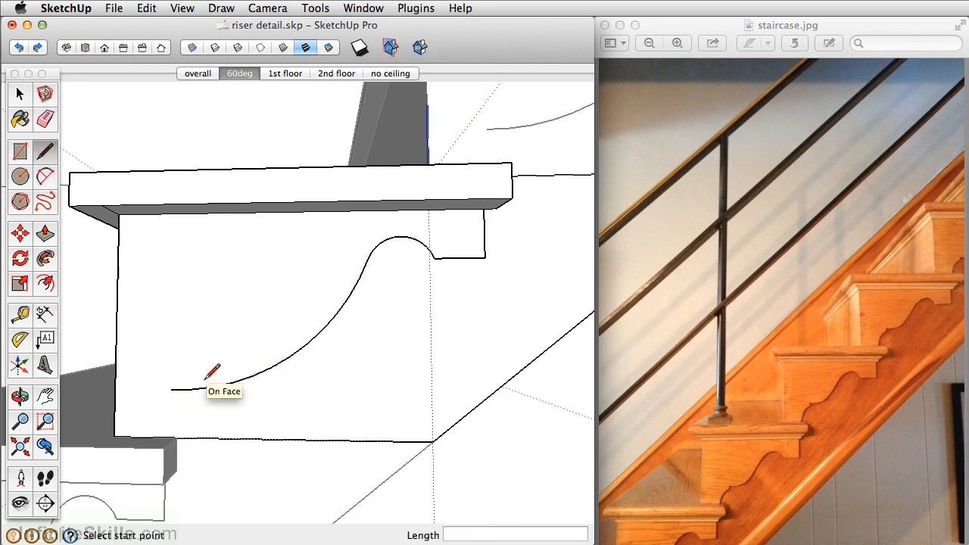
scroll(185, 386, "up", 3)
scroll(173, 398, "up", 1)
left_click(166, 374)
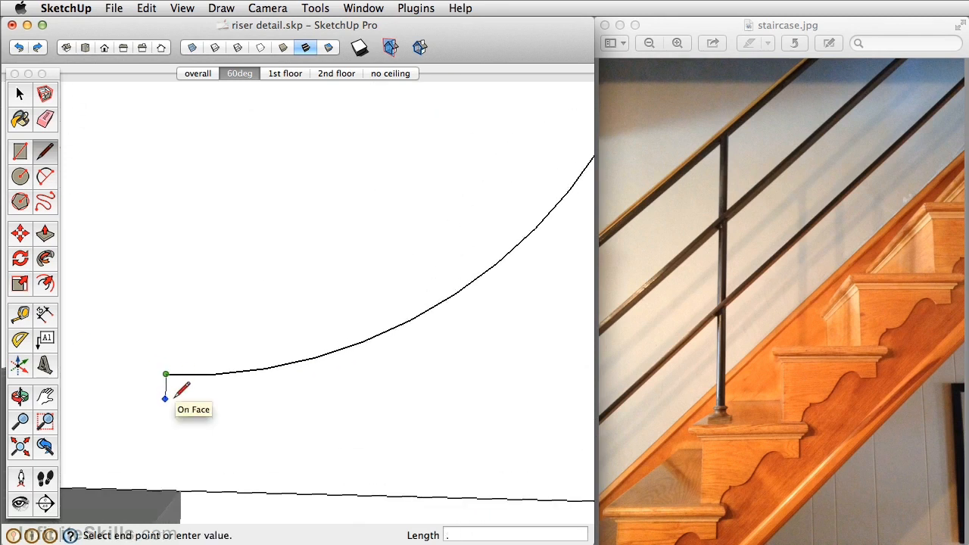
key("Return")
scroll(157, 395, "down", 5)
middle_click_drag(159, 395, 299, 364, "shift")
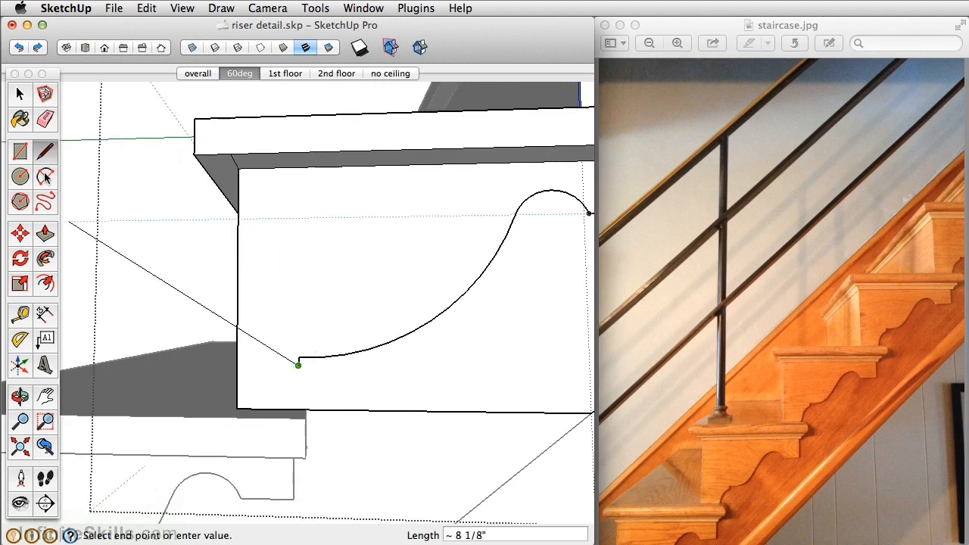
Draw a small arc bulging towards the front, from the short line's end to the side face's bottom edge
left_click(45, 176)
left_click(299, 364)
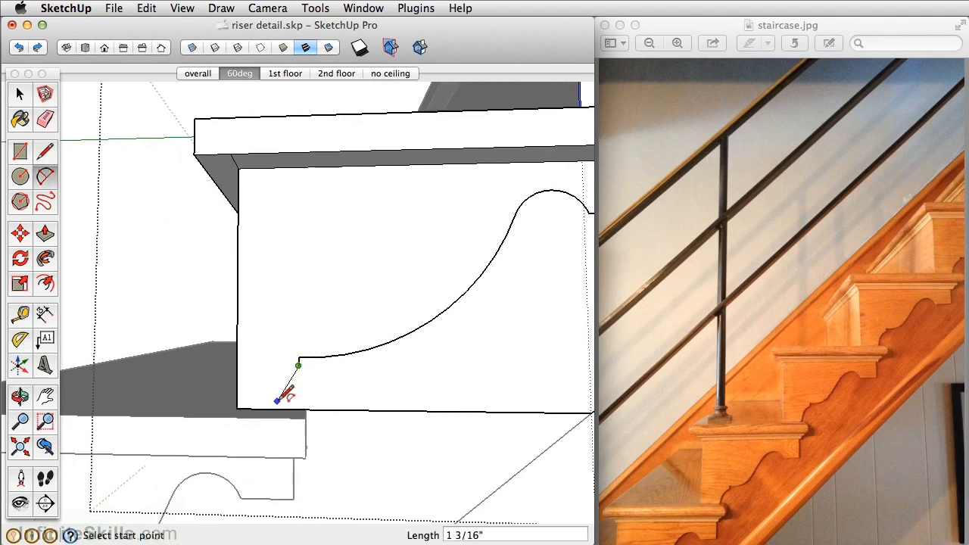
scroll(275, 404, "up", 3)
left_click(290, 413)
left_click(288, 365)
key("m")
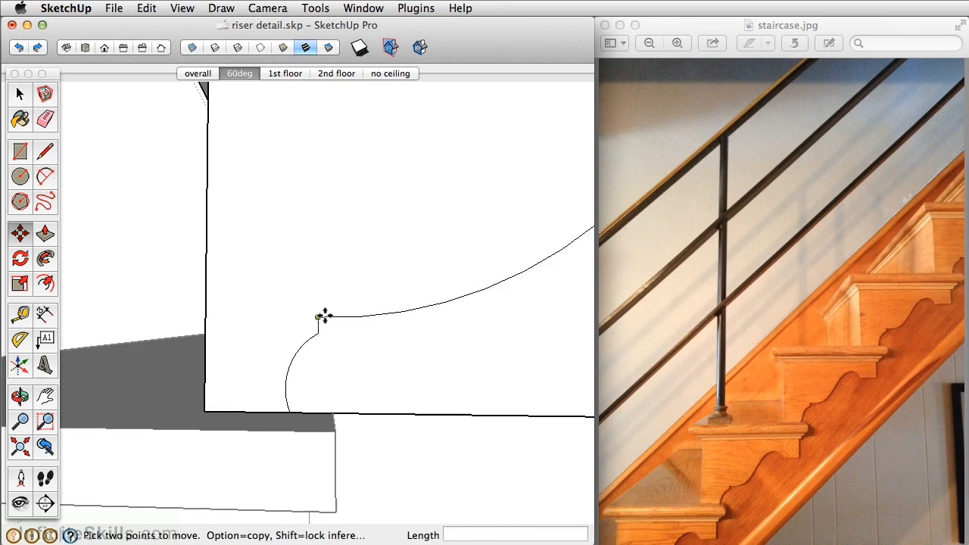
Push/Pull the decorative bracket face under the tread outward by 1/8"
scroll(321, 318, "up", 3)
left_click(367, 336)
scroll(371, 333, "down", 5)
middle_click_drag(377, 331, 258, 351, "shift")
scroll(309, 318, "down", 2)
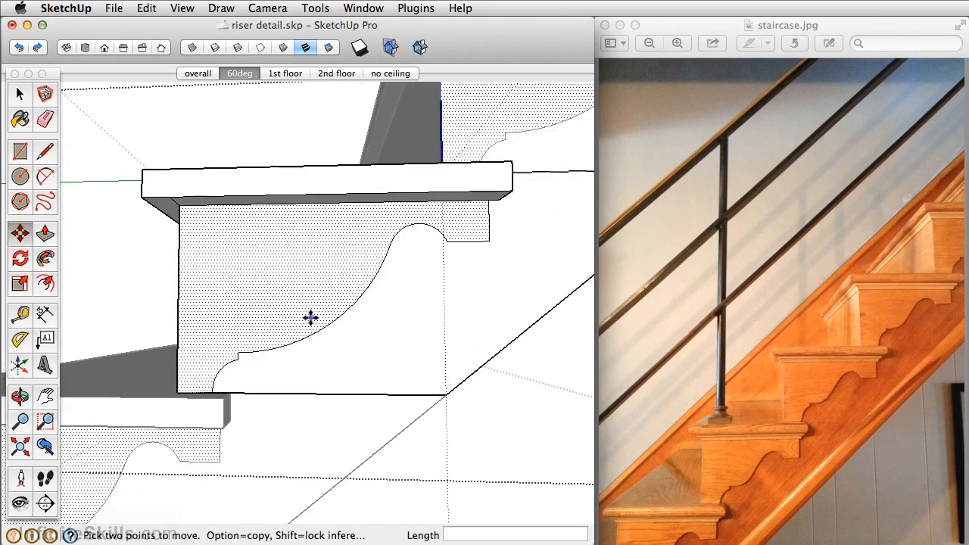
middle_click_drag(371, 299, 293, 385)
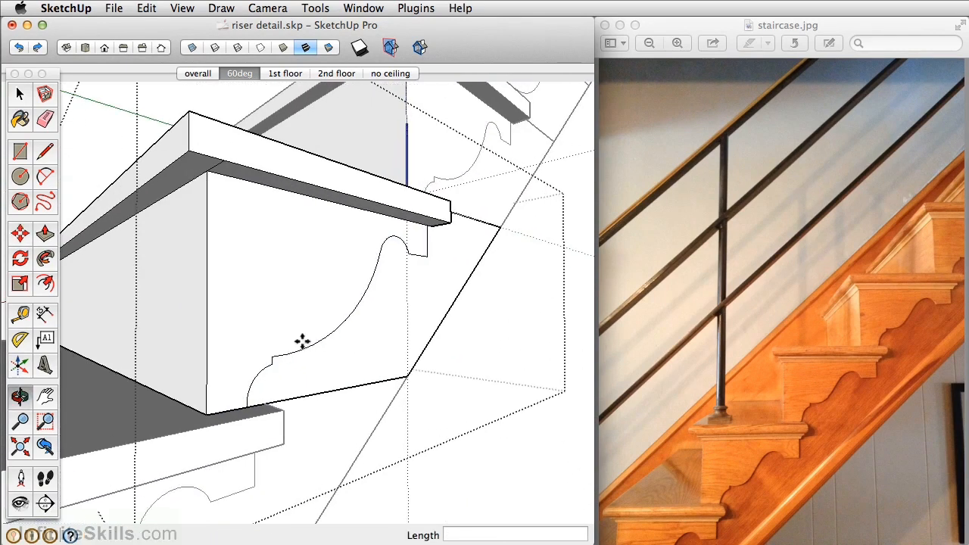
left_click(45, 233)
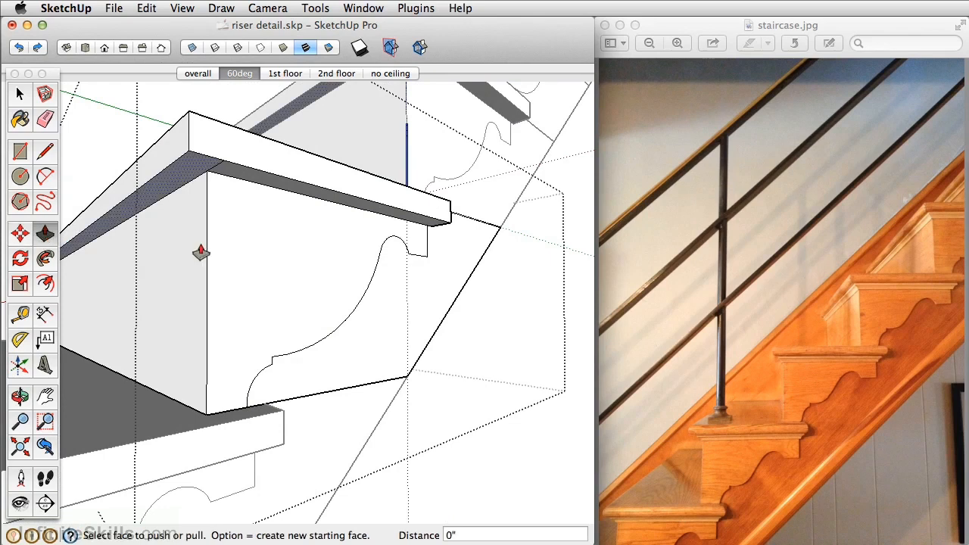
left_click(303, 265)
type("1/8")
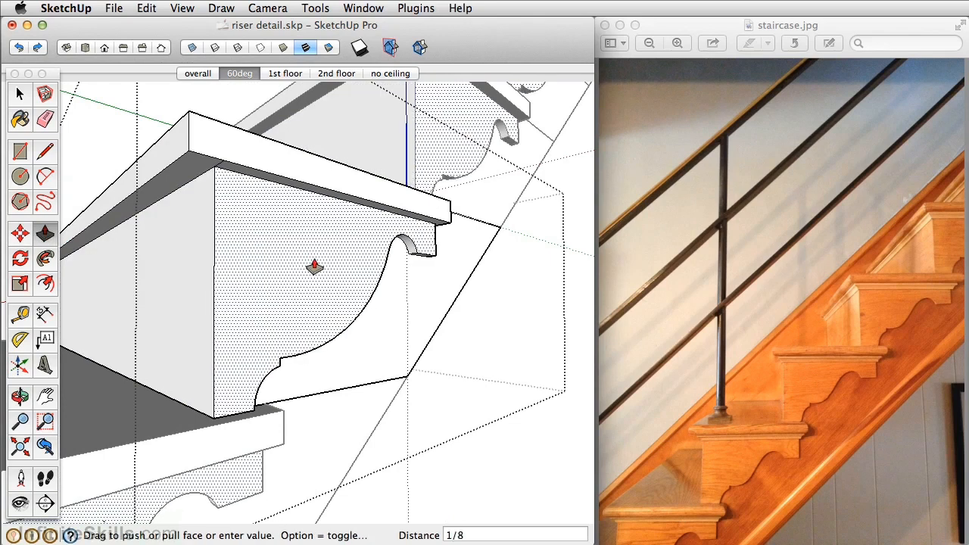
key("Return")
middle_click_drag(314, 267, 431, 334)
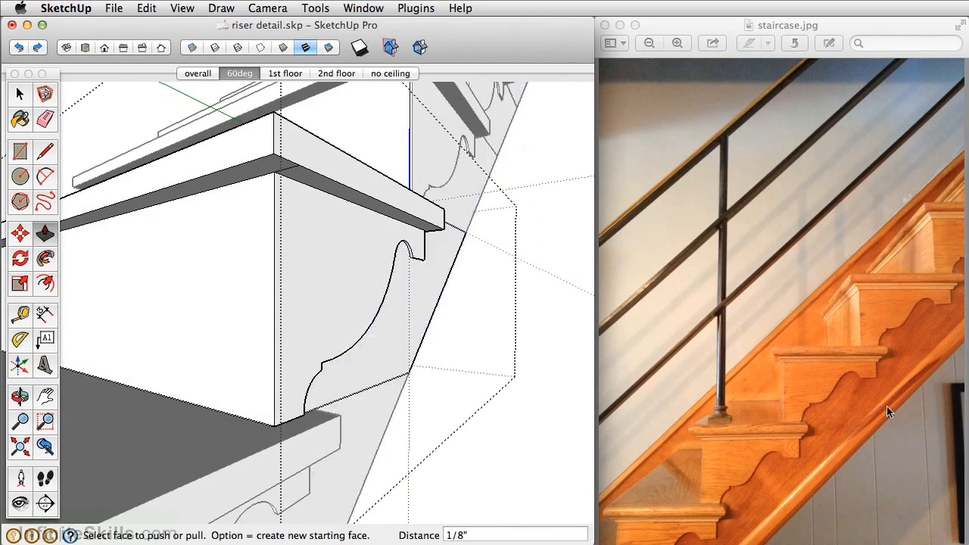
Draw a line about 1' 5/8" long on the side face, parallel to the sloped underside, from the bottom edge to the top edge
middle_click_drag(396, 368, 212, 341)
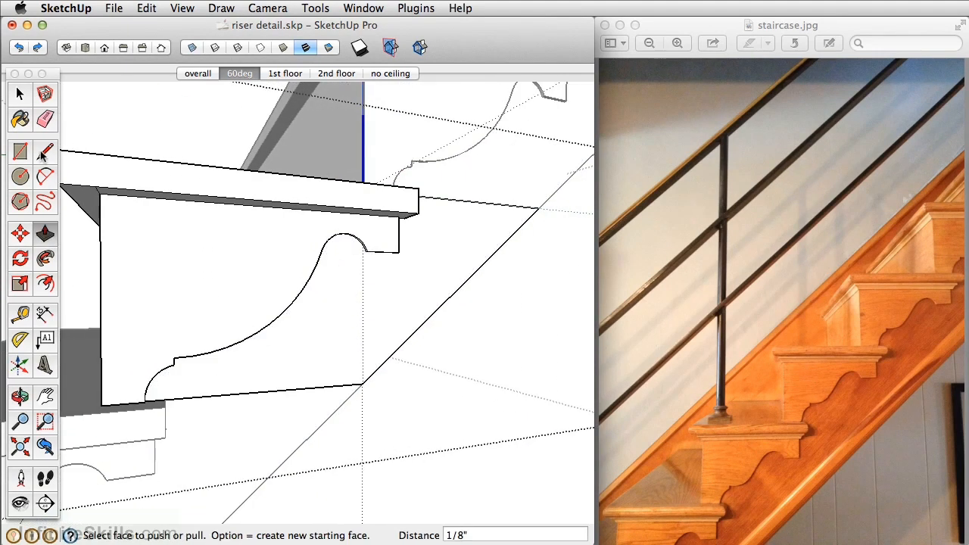
left_click(43, 153)
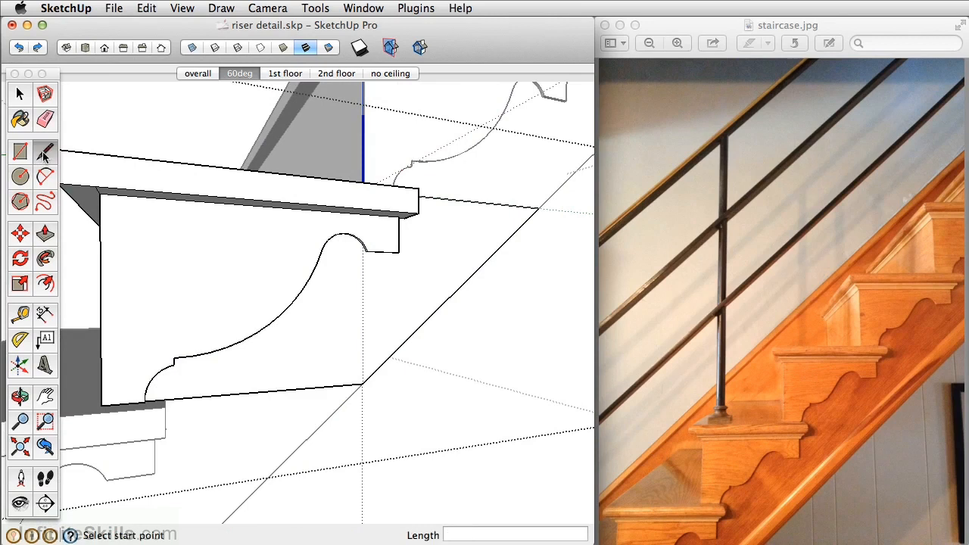
left_click(339, 385)
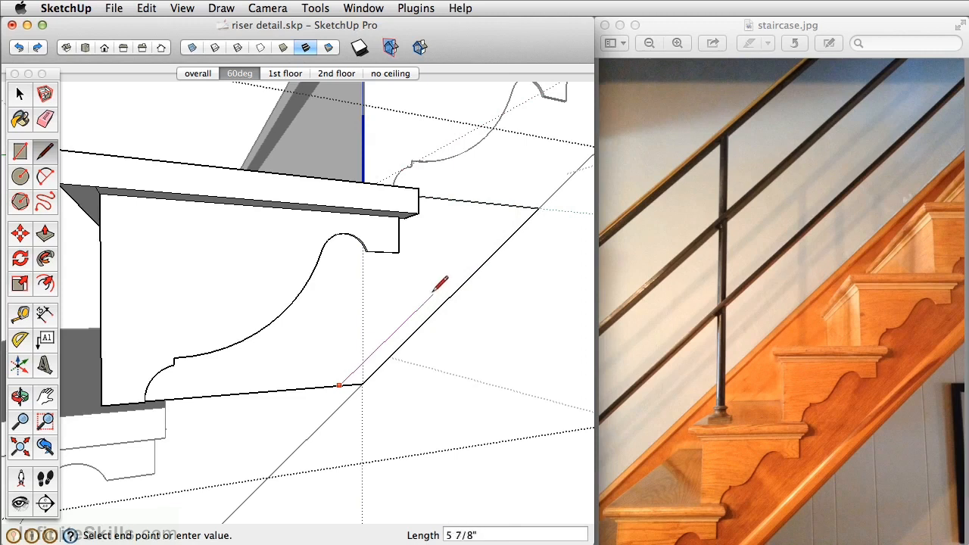
left_click(522, 205)
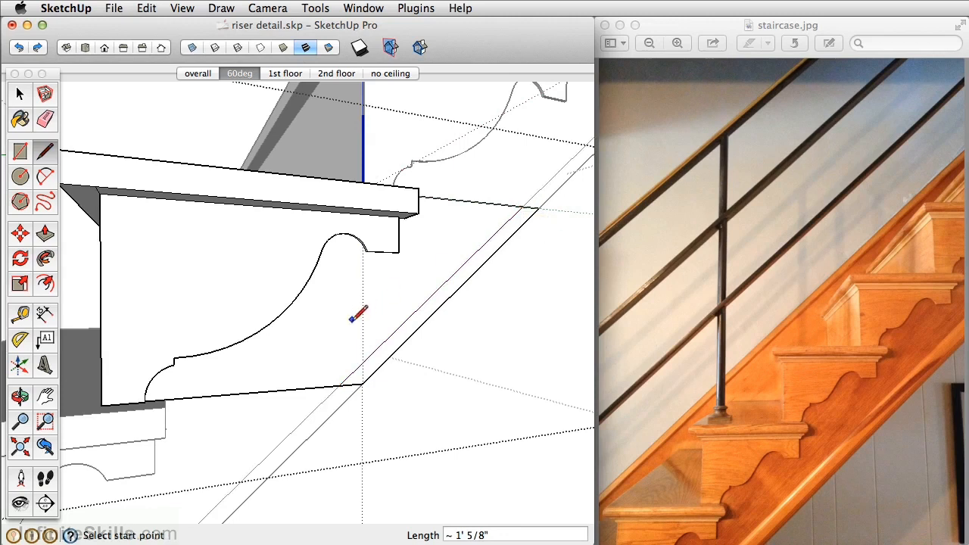
Push/Pull the narrow strip along the sloped underside outward 1/8", flush with the bracket face, and close the stair component
key("p")
left_click(374, 363)
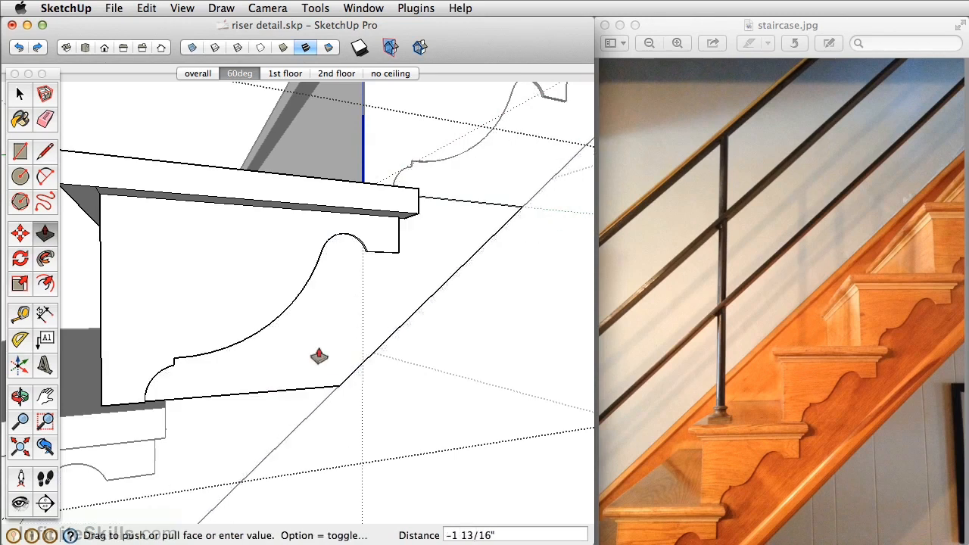
left_click(242, 292)
scroll(244, 294, "down", 5)
middle_click_drag(245, 295, 318, 306)
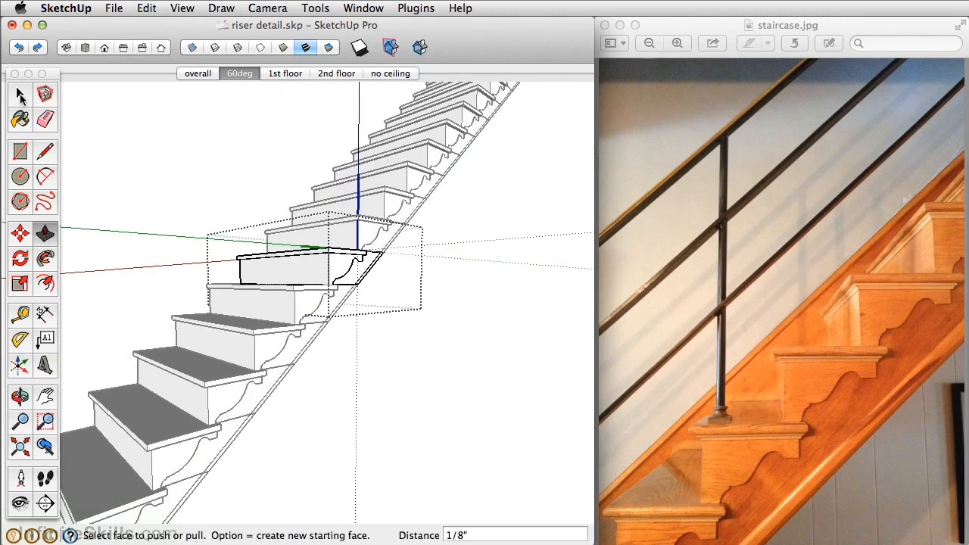
left_click(19, 94)
left_click(402, 415)
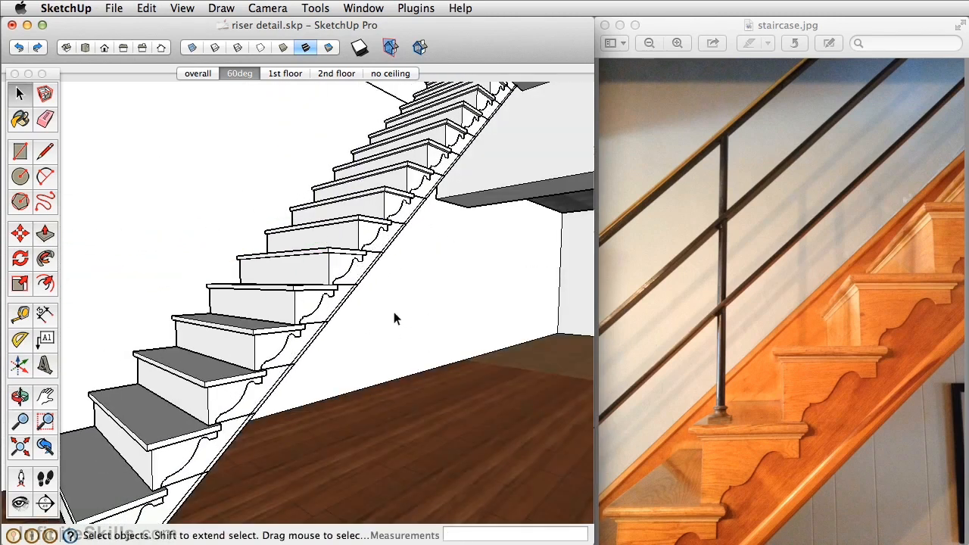
Open one middle stair component for editing and hide the seam edge behind its tread on the side face with the Eraser
middle_click_drag(371, 339, 377, 274)
scroll(371, 277, "up", 5)
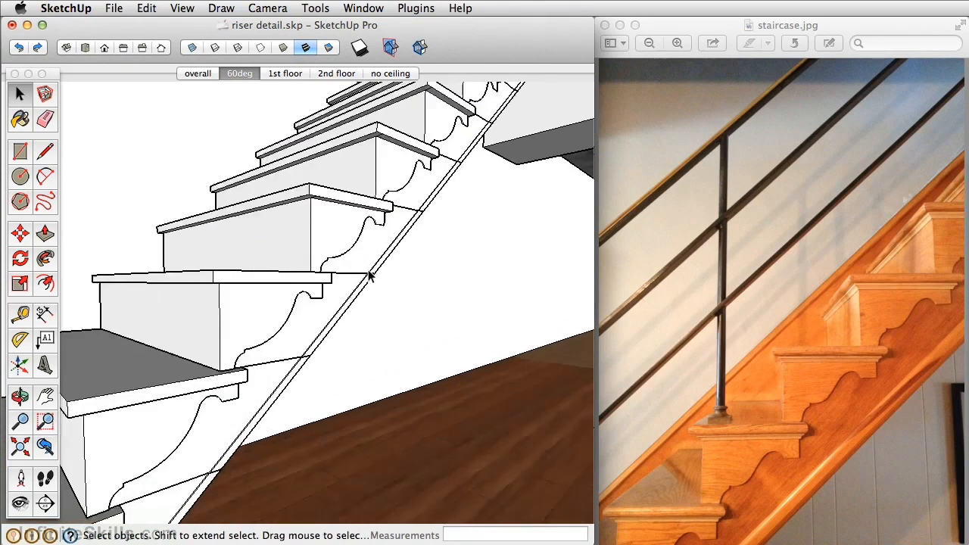
left_click(295, 237)
left_click(303, 305)
left_click(328, 232)
left_click(294, 319)
left_click(332, 233)
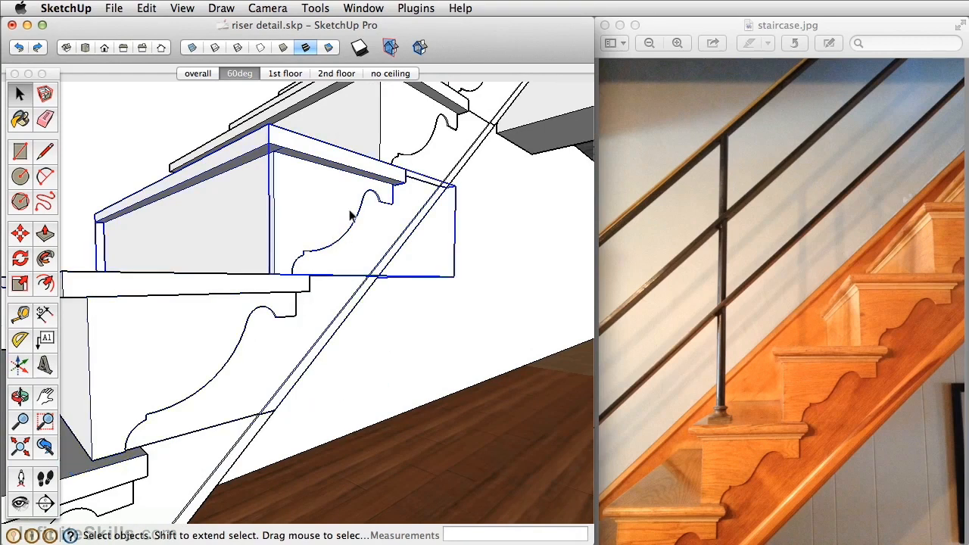
double_click(349, 216)
middle_click_drag(355, 216, 267, 259)
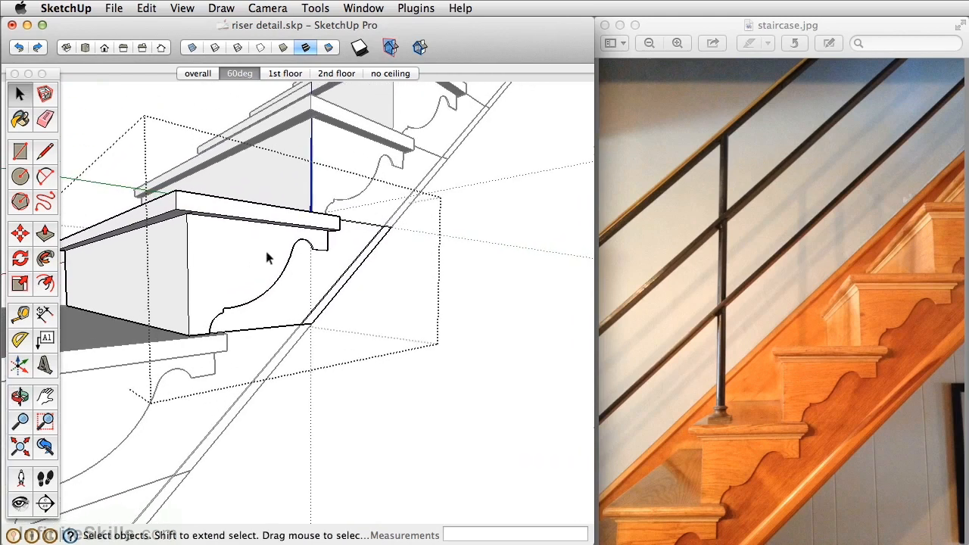
left_click(45, 119)
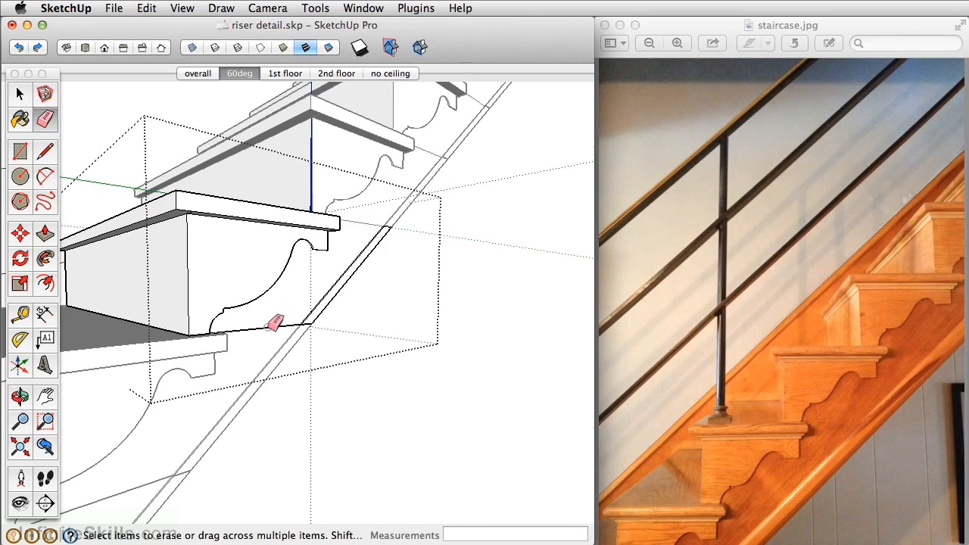
Hide the side face's bottom seam edge and the edge across the sloped strip's lower end
scroll(331, 318, "up", 10)
scroll(168, 152, "down", 5)
middle_click_drag(168, 152, 224, 206)
scroll(252, 241, "up", 8)
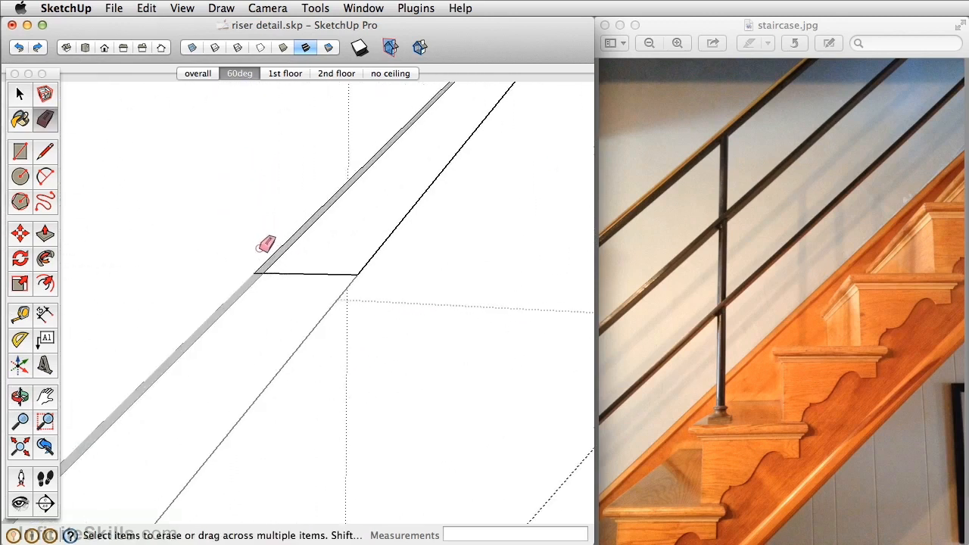
scroll(264, 267, "up", 5)
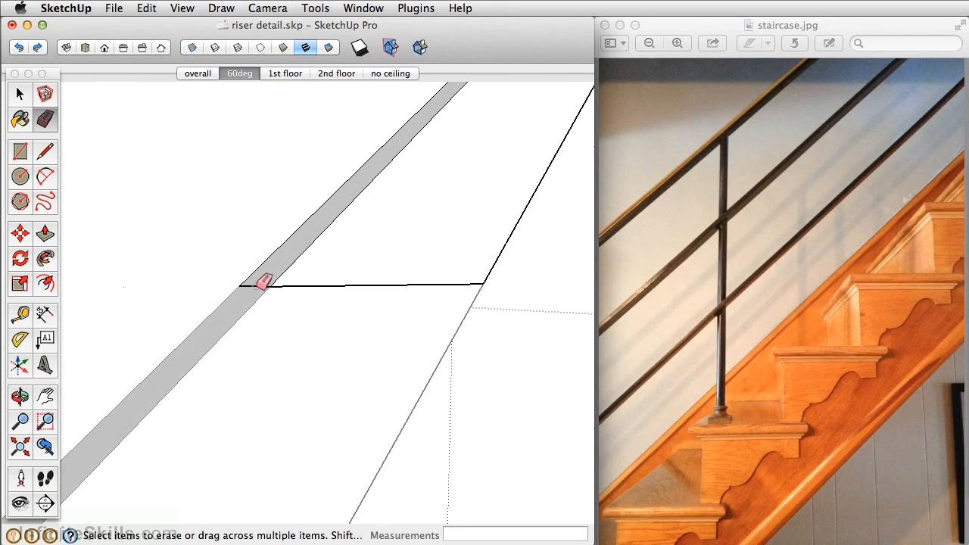
left_click(391, 281)
Hide the edges across the sloped strip's upper end, on its outer face and underside, and close the stair component
middle_click_drag(485, 236, 317, 229)
scroll(581, 320, "down", 4)
scroll(586, 315, "down", 2)
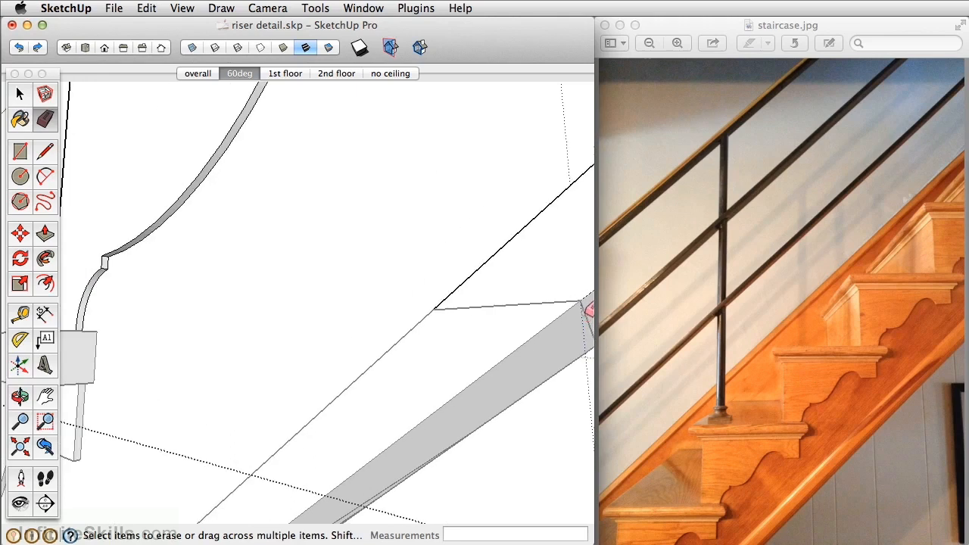
mouse_move(588, 300)
middle_mouse_down()
mouse_move(391, 249)
mouse_move(395, 267)
mouse_move(497, 164)
mouse_move(391, 309)
mouse_move(345, 294)
mouse_move(378, 220)
mouse_move(493, 113)
mouse_move(381, 234)
middle_mouse_up()
scroll(400, 259, "down", 2)
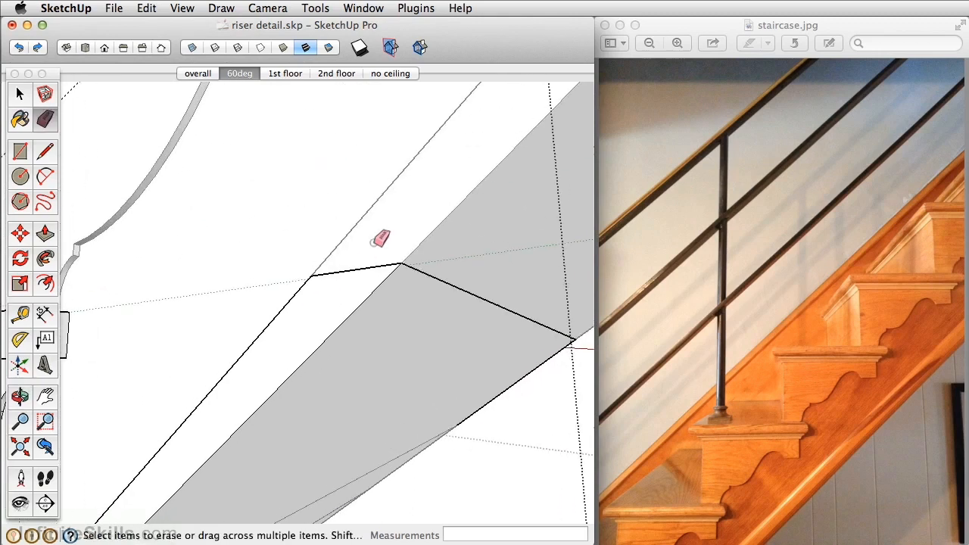
left_click(429, 274)
left_click(373, 267)
mouse_move(378, 264)
middle_mouse_down()
mouse_move(510, 288)
mouse_move(240, 227)
mouse_move(474, 255)
mouse_move(439, 270)
mouse_move(349, 377)
mouse_move(443, 245)
middle_mouse_up()
scroll(444, 244, "down", 1)
key("space")
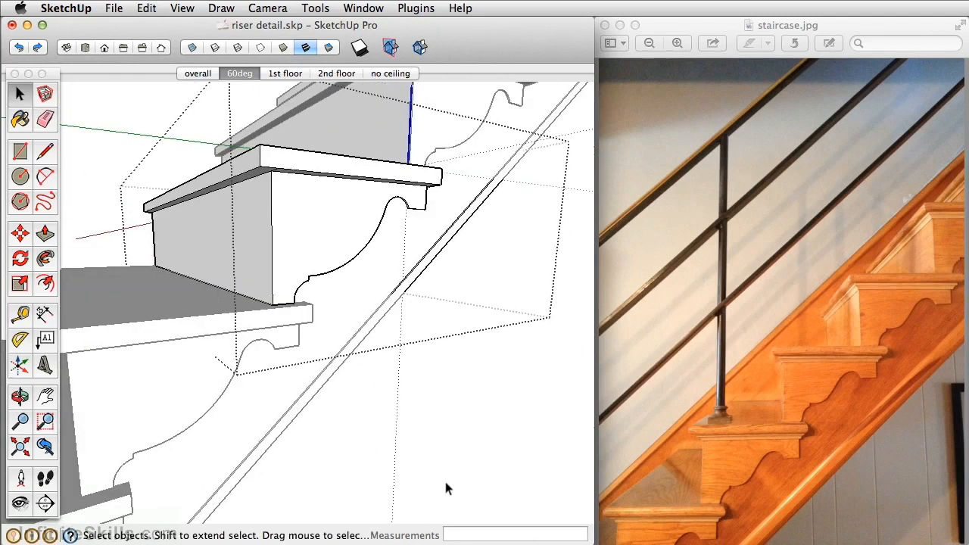
left_click(444, 478)
scroll(386, 261, "down", 3)
scroll(386, 266, "down", 3)
middle_click_drag(460, 281, 358, 281)
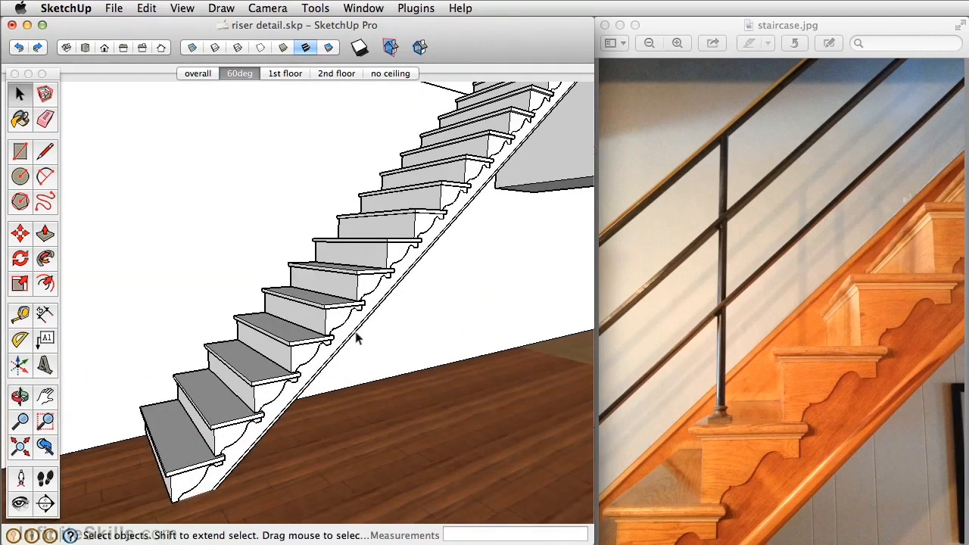
middle_click_drag(253, 407, 318, 340)
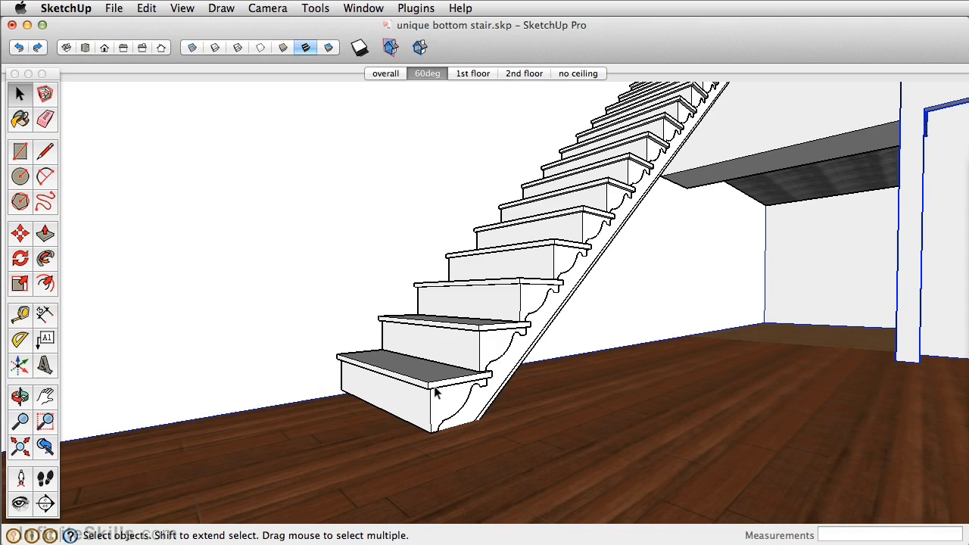
Make the bottom stair component unique
left_click(435, 391)
right_click(435, 391)
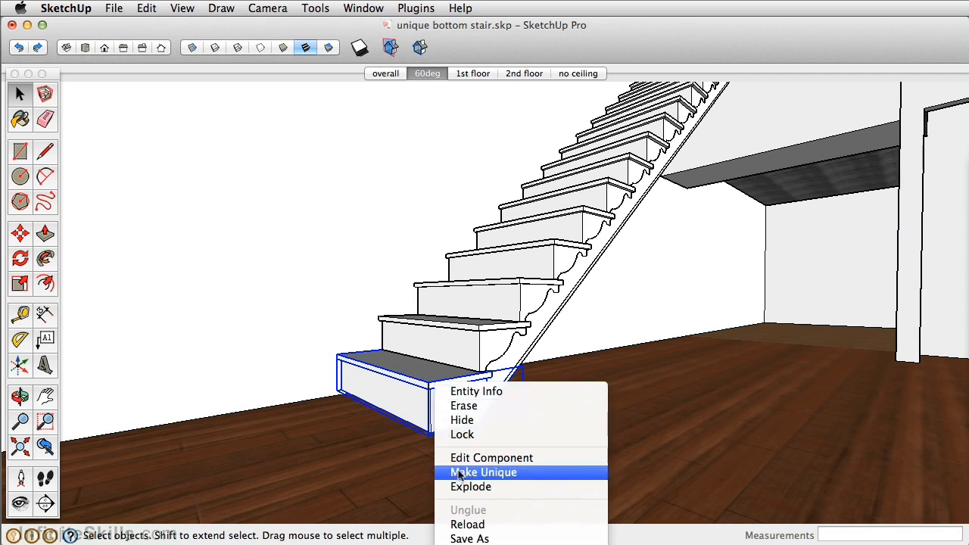
left_click(521, 473)
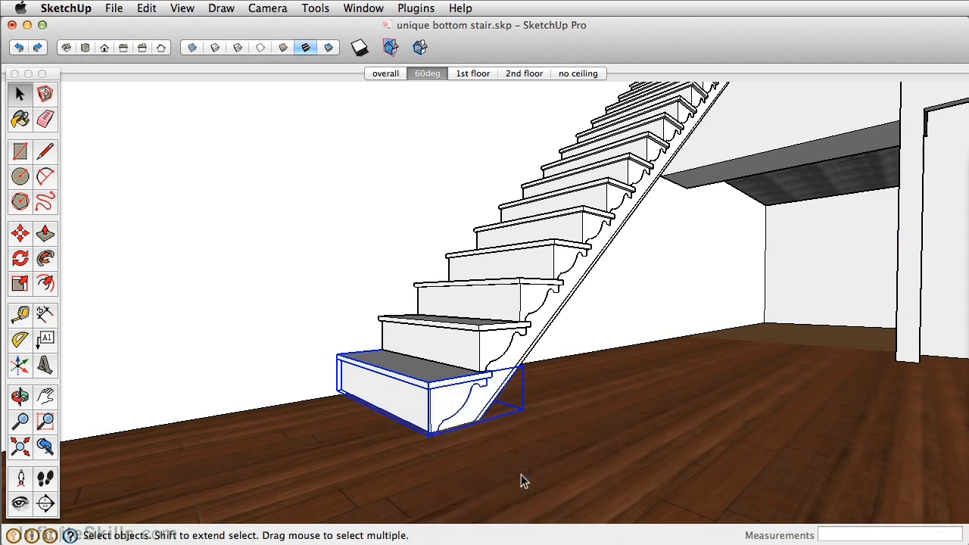
double_click(414, 403)
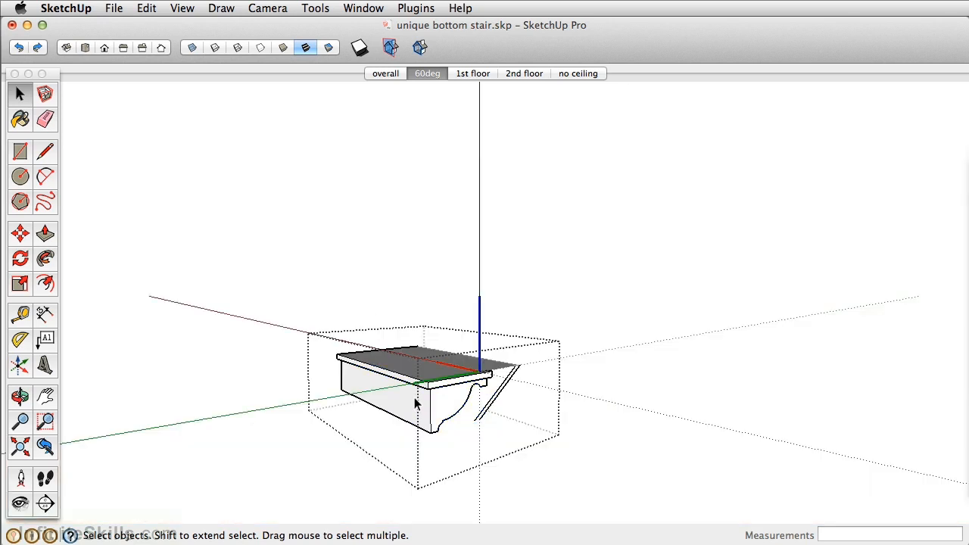
key("h")
key("p")
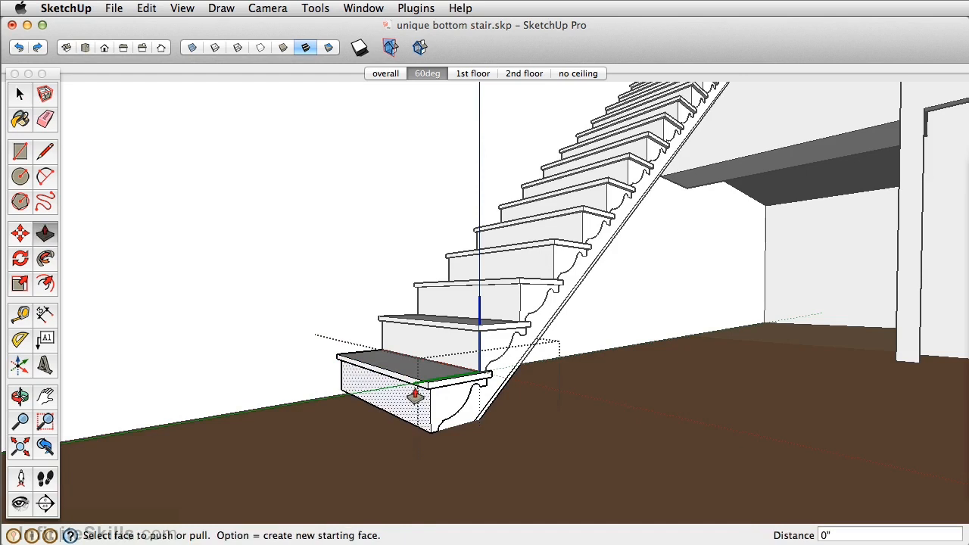
left_click(415, 391)
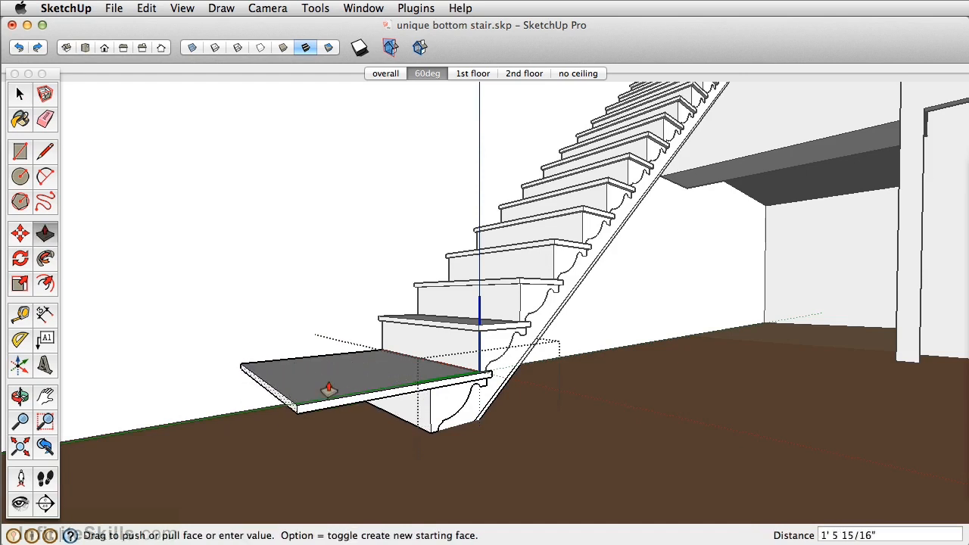
key("space")
Review the stair definitions in the model's Components browser, and move the browser out of the way
left_click(364, 8)
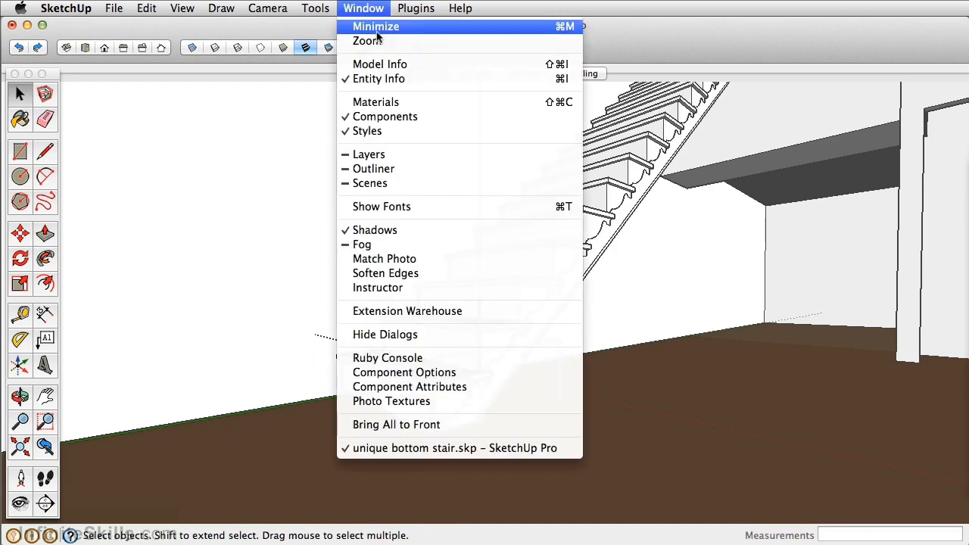
left_click(424, 116)
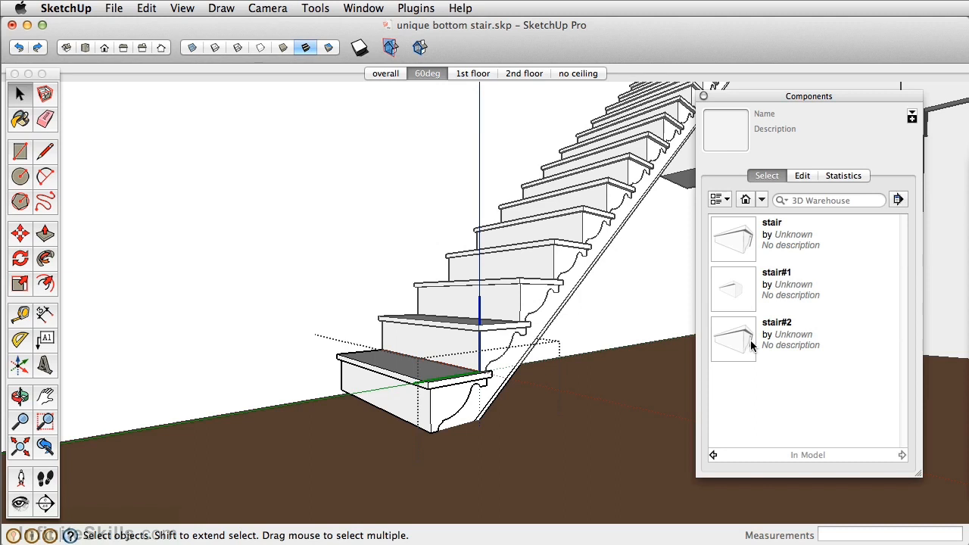
left_click(793, 96)
left_click_drag(855, 97, 967, 97)
left_click(734, 243)
double_click(480, 292)
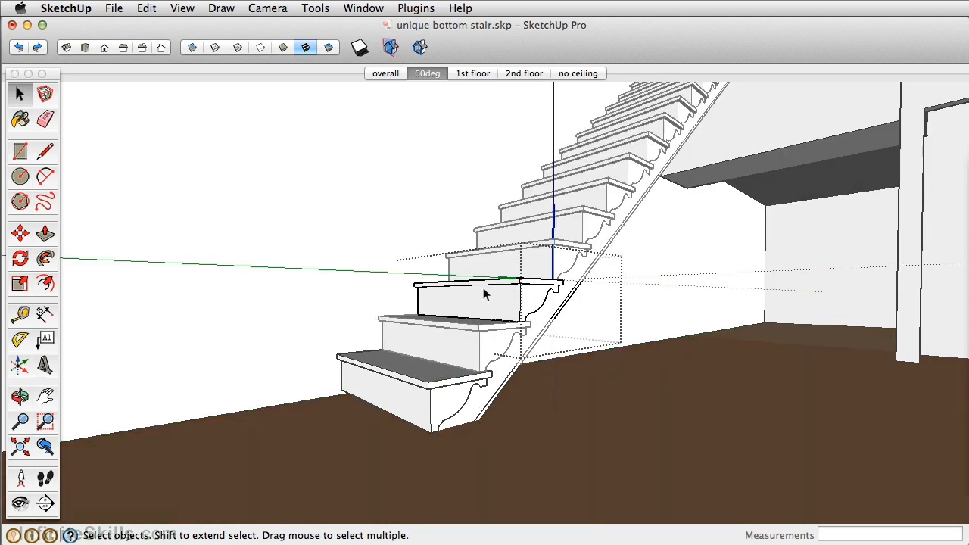
key("p")
left_click_drag(461, 290, 477, 276)
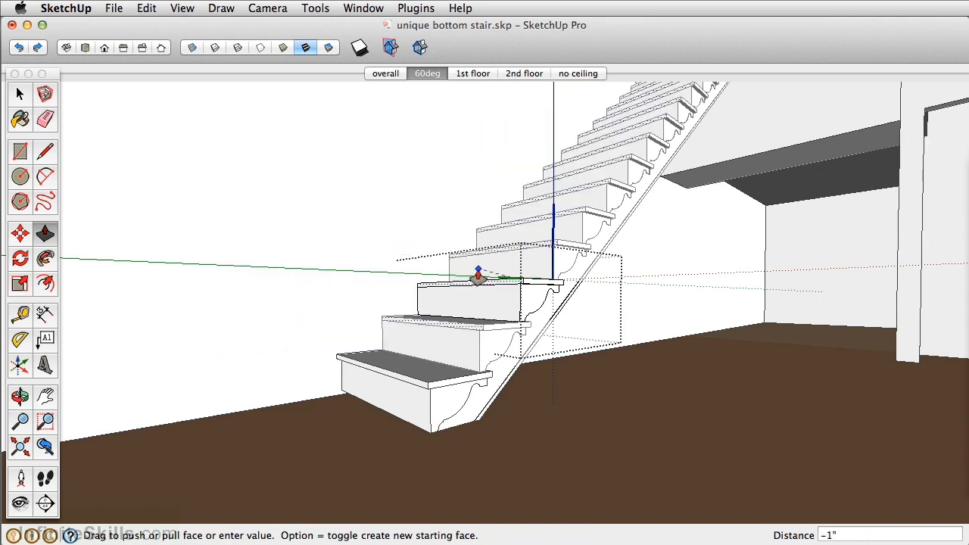
key("space")
left_click(344, 211)
Consult the landing reference photo in Preview for the bottom stair's shape, and return to the staircase model in SketchUp
key("super+Tab")
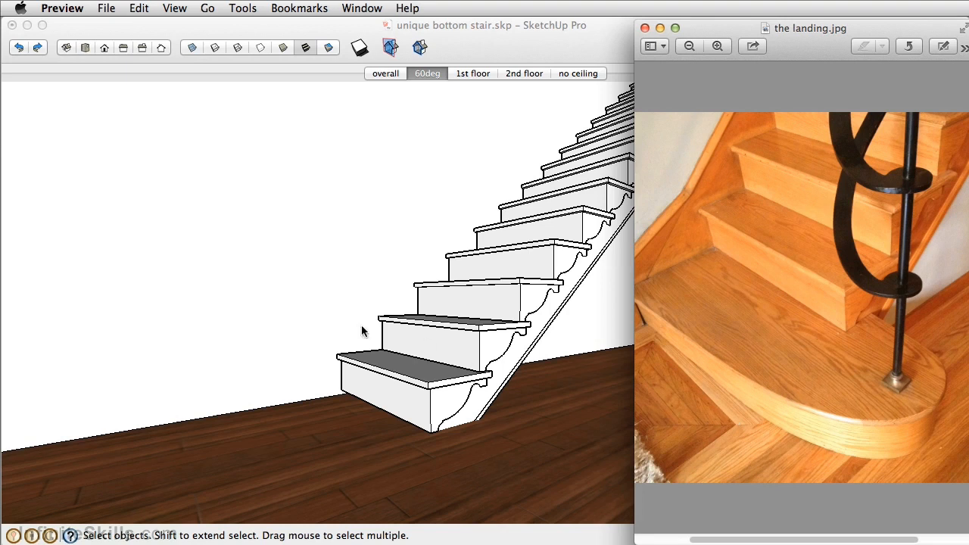
left_click(562, 39)
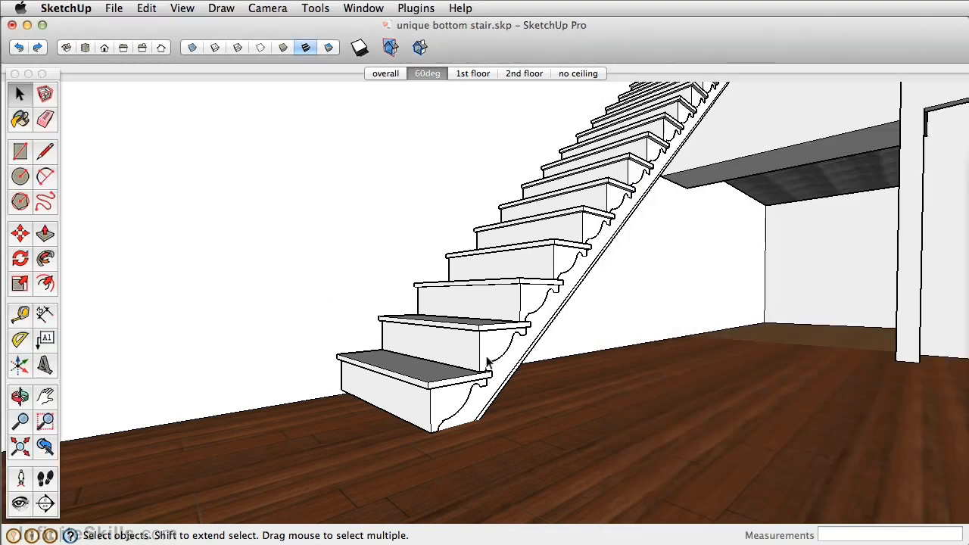
scroll(413, 399, "up", 3)
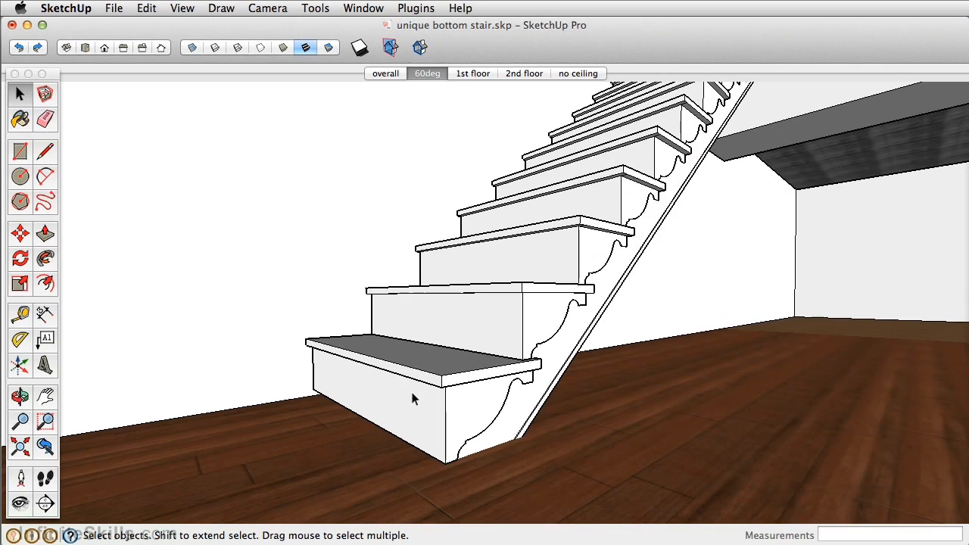
Open the bottom stair component for editing and remove its curved side bracket, pushing it flush and erasing its leftover edges
left_click(412, 399)
middle_click_drag(476, 408, 376, 335)
scroll(445, 350, "up", 2)
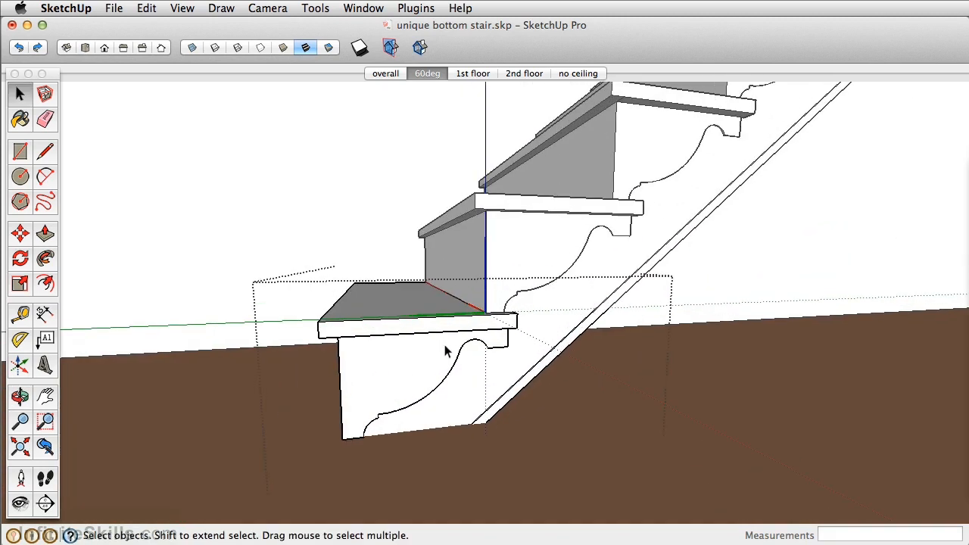
key("p")
scroll(499, 352, "up", 3)
middle_click_drag(500, 353, 464, 347)
left_click_drag(464, 346, 500, 363)
key("e")
mouse_move(512, 323)
left_mouse_down()
mouse_move(502, 339)
mouse_move(476, 340)
mouse_move(443, 316)
mouse_move(404, 342)
left_mouse_up()
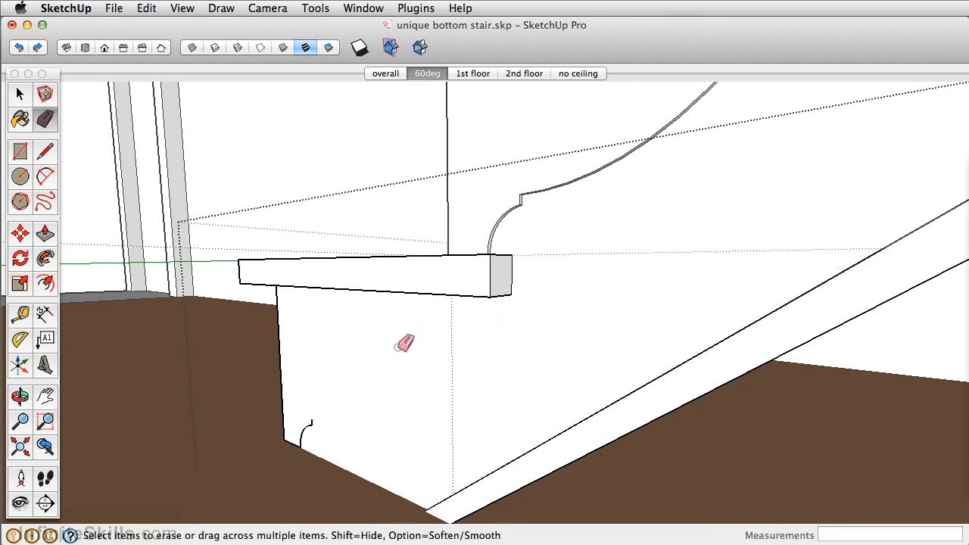
mouse_move(317, 428)
middle_mouse_down()
mouse_move(634, 371)
mouse_move(612, 345)
mouse_move(528, 374)
mouse_move(540, 339)
middle_mouse_up()
Extend the bottom stair's tread sideways by pulling its open end out about 11 3/16"
key("p")
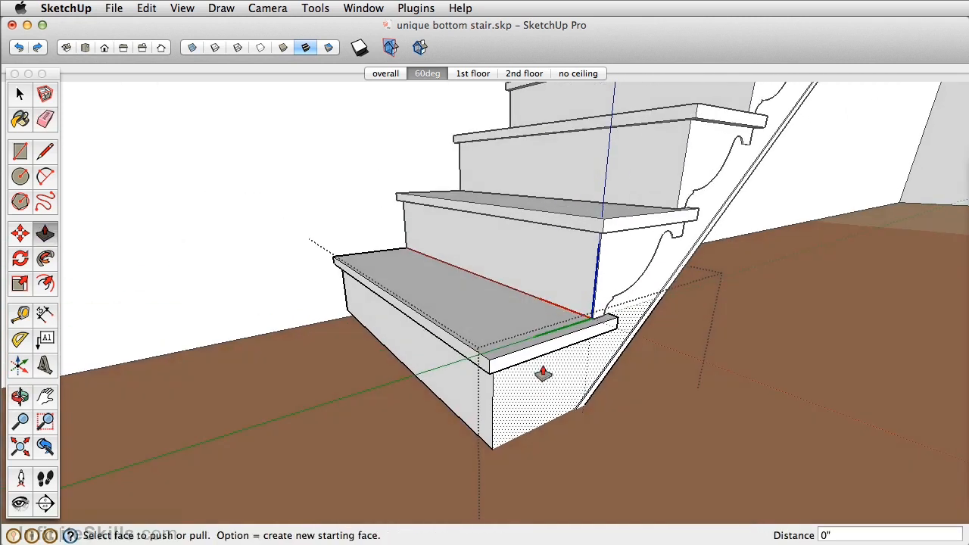
left_click(538, 355)
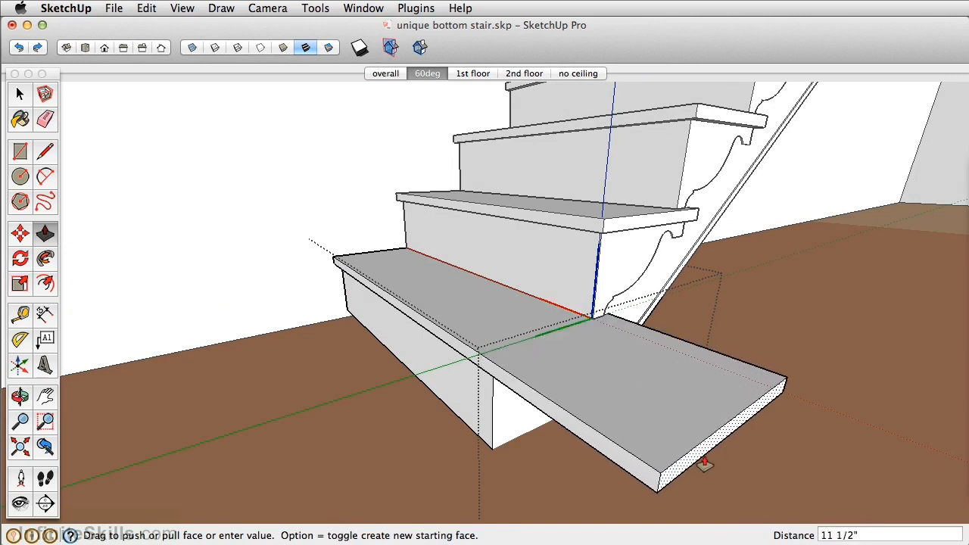
left_click(703, 458)
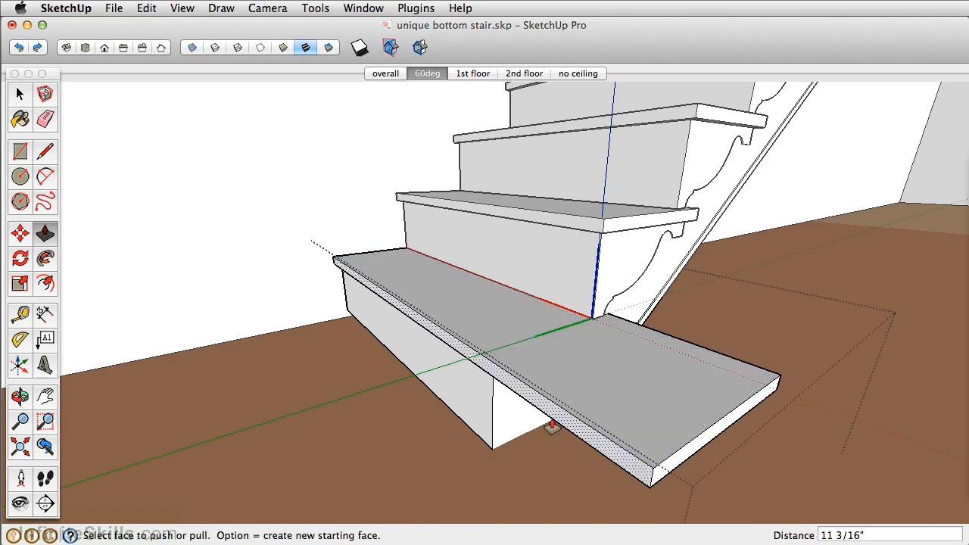
Push the riser block's open end back across the stair to the wall side and erase its leftover edges
middle_click_drag(523, 428, 540, 340)
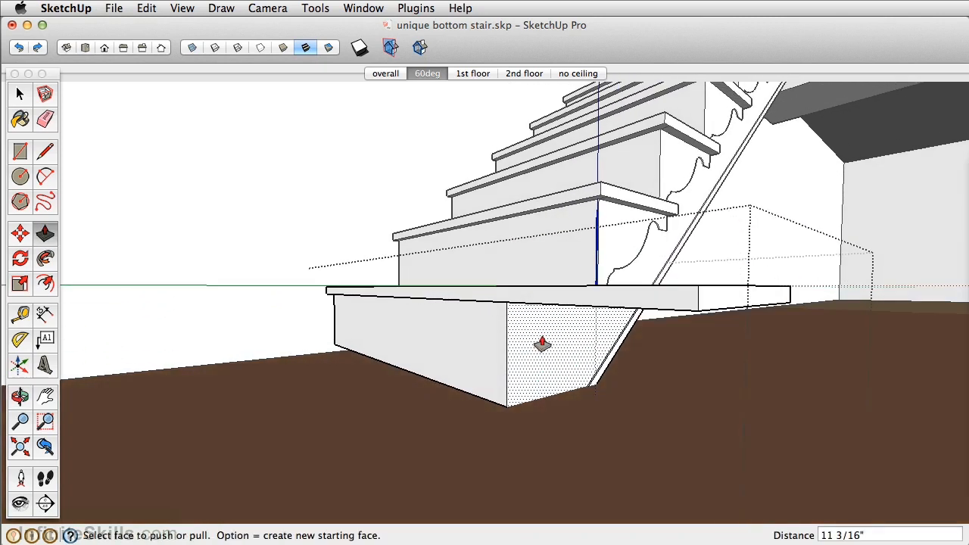
left_click(514, 370)
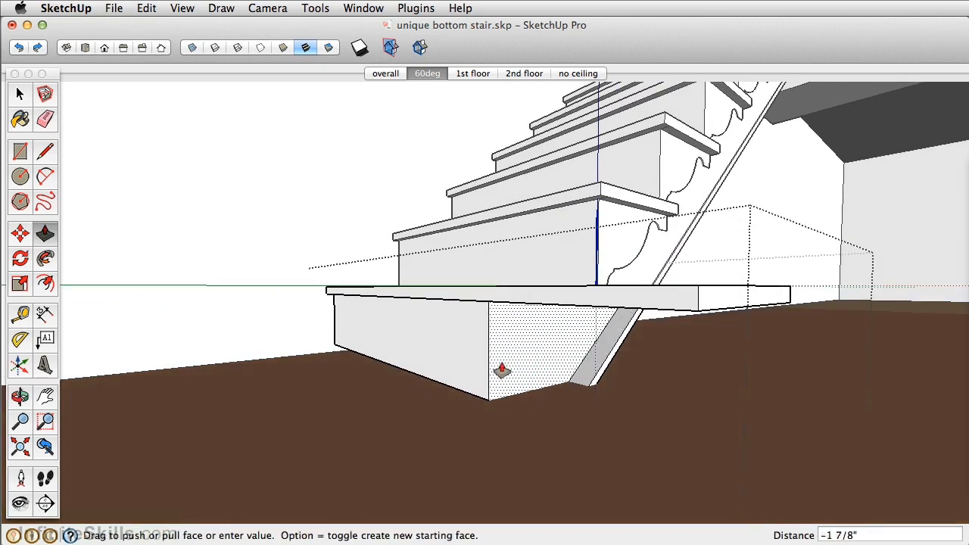
left_click(339, 329)
key("e")
left_click(345, 342)
mouse_move(441, 314)
middle_mouse_down()
mouse_move(450, 407)
mouse_move(482, 341)
middle_mouse_up()
Pull the front face of the bottom tread out 4"
key("p")
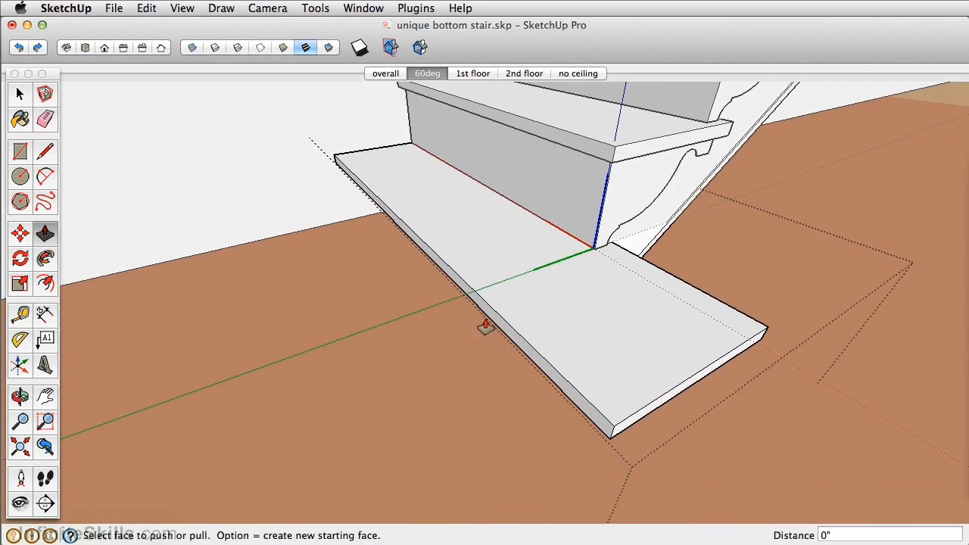
left_click(490, 322)
type("4")
key("Return")
Draw an arc on the tread top from its front wall-side corner, about 3' 6 5/8" long with a 1" bulge
middle_click_drag(459, 229, 303, 224)
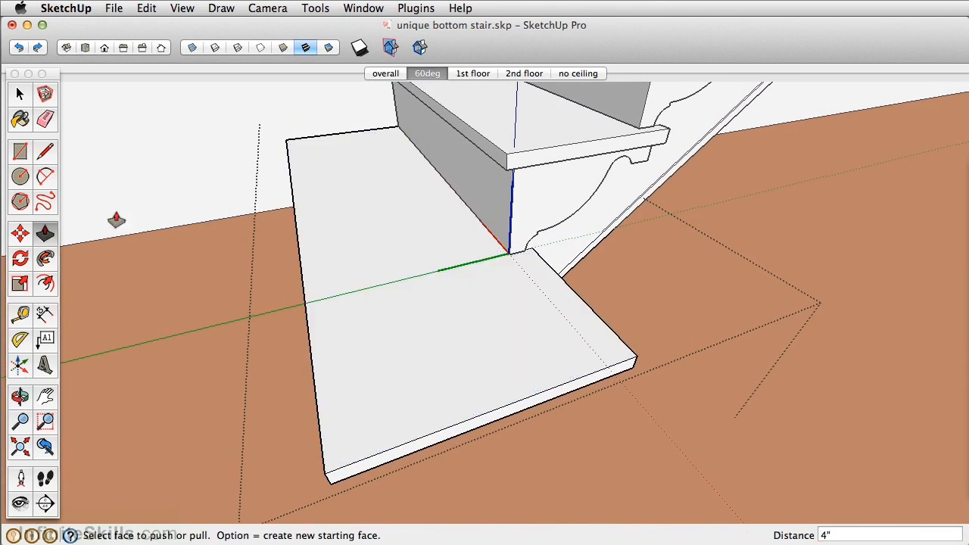
left_click(47, 175)
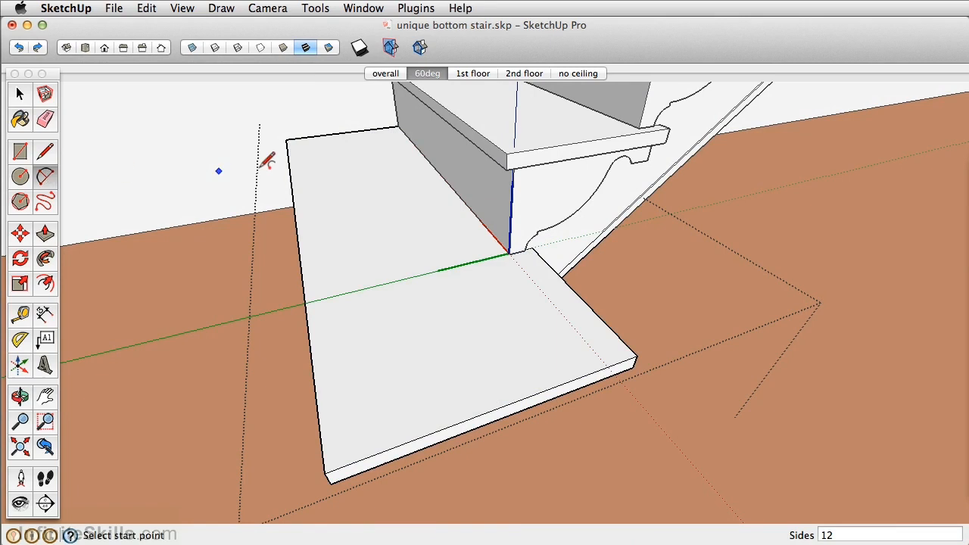
left_click(286, 139)
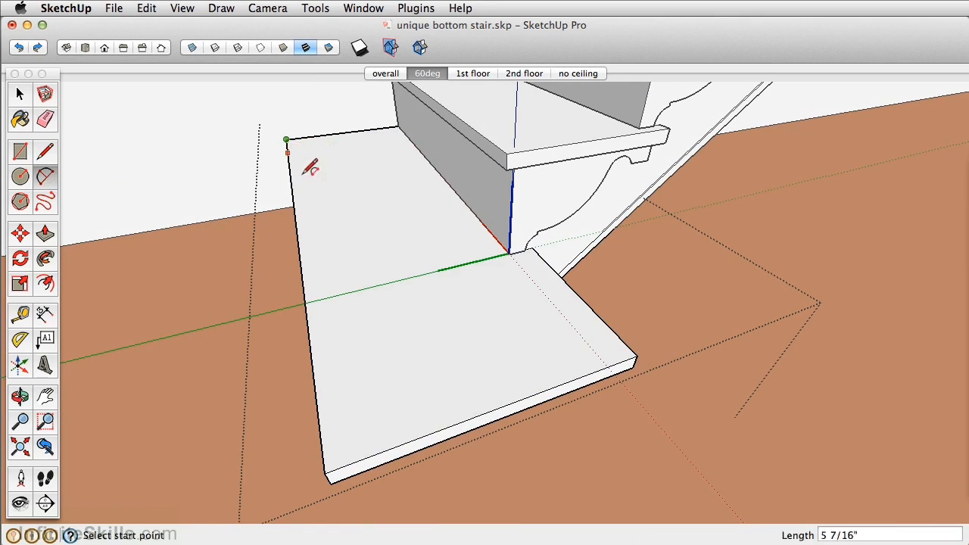
left_click(390, 358)
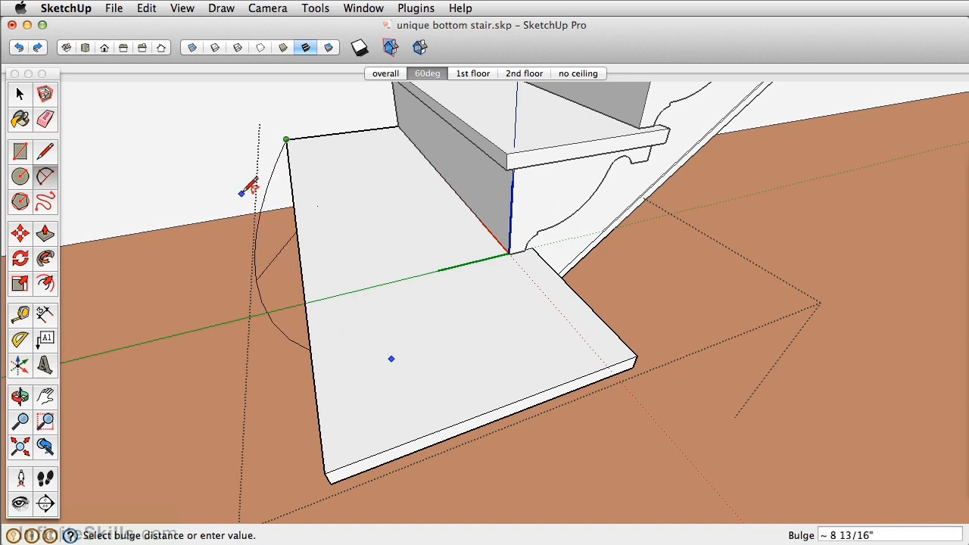
left_click(308, 207)
Continue the outline with a second arc tangent to the first, curving around the extended end and ending tangent on the tread's back edge
scroll(309, 205, "up", 4)
middle_click_drag(309, 205, 443, 205)
scroll(443, 205, "down", 4)
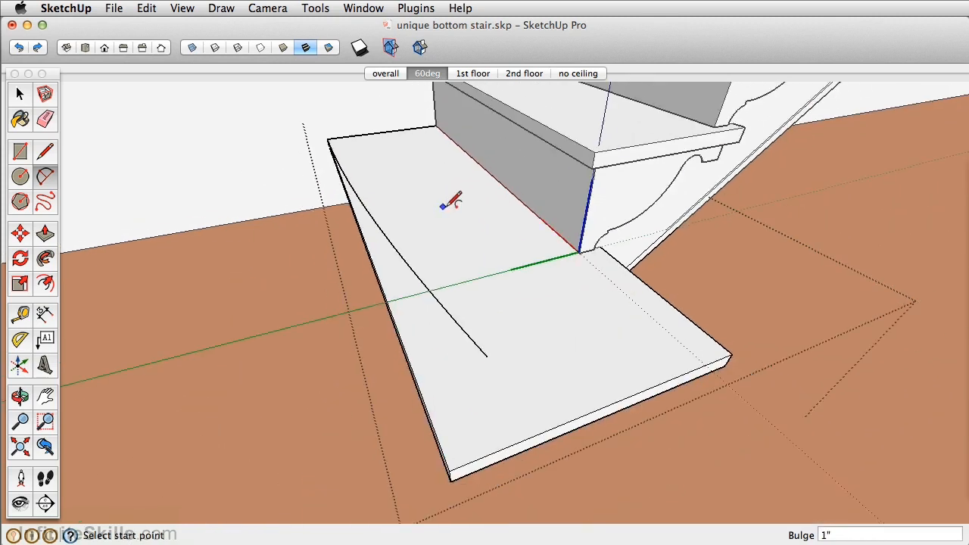
scroll(487, 311, "up", 3)
left_click(476, 350)
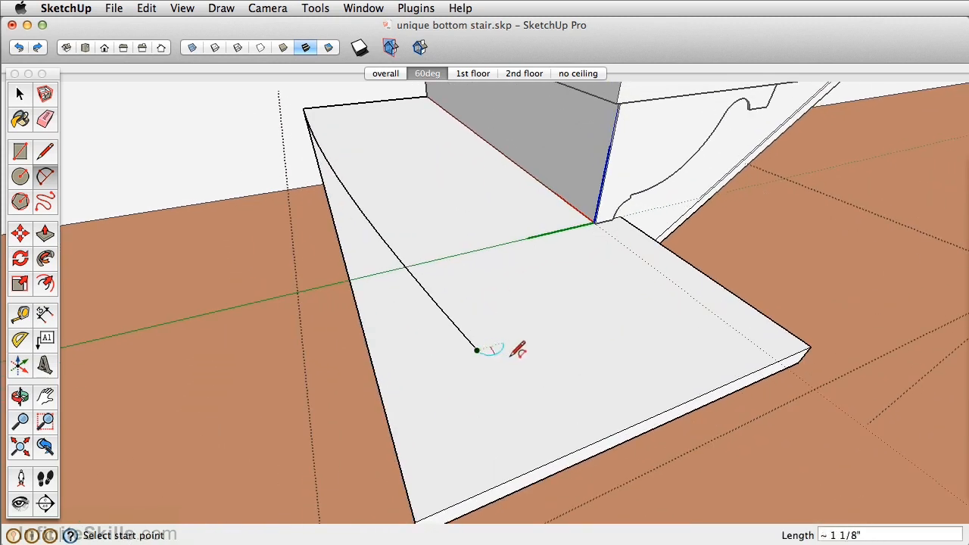
left_click(694, 267)
left_click(760, 360)
Try to push the tread corner outside the curved outline down 1", and undo the push
middle_click_drag(523, 353, 492, 204)
left_click(43, 123)
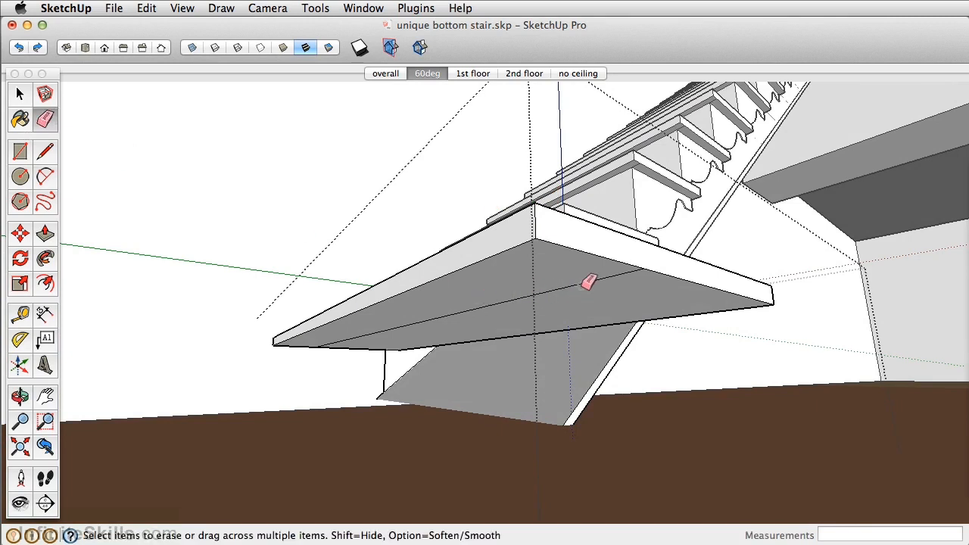
middle_click_drag(589, 280, 545, 411)
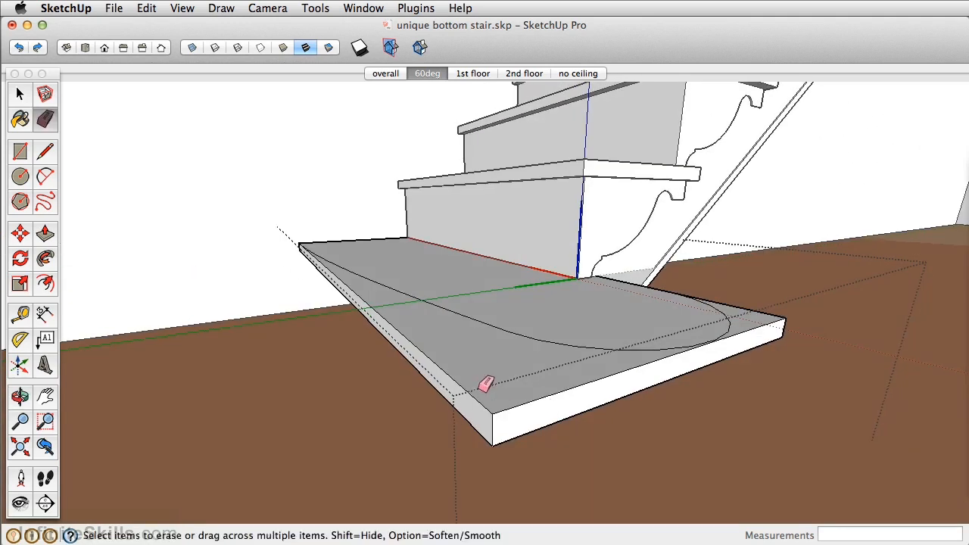
key("p")
left_click_drag(480, 380, 473, 422)
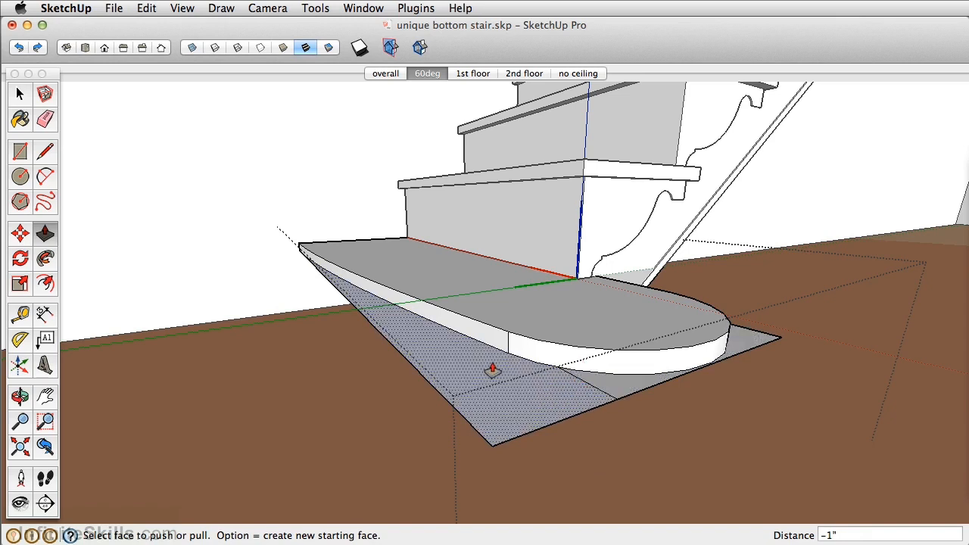
key("super+z")
Erase the stray line across the tread's underside and cut away the corner outside the curved outline by pushing it down 1"
mouse_move(492, 367)
middle_mouse_down()
mouse_move(501, 361)
mouse_move(506, 221)
mouse_move(525, 260)
middle_mouse_up()
key("e")
left_click_drag(557, 348, 556, 337)
middle_click_drag(549, 293, 519, 277)
key("p")
left_click_drag(501, 383, 495, 419)
Offset the curved edges and straight back edge of the tread's underside inward by 1"
middle_click_drag(519, 329, 514, 189)
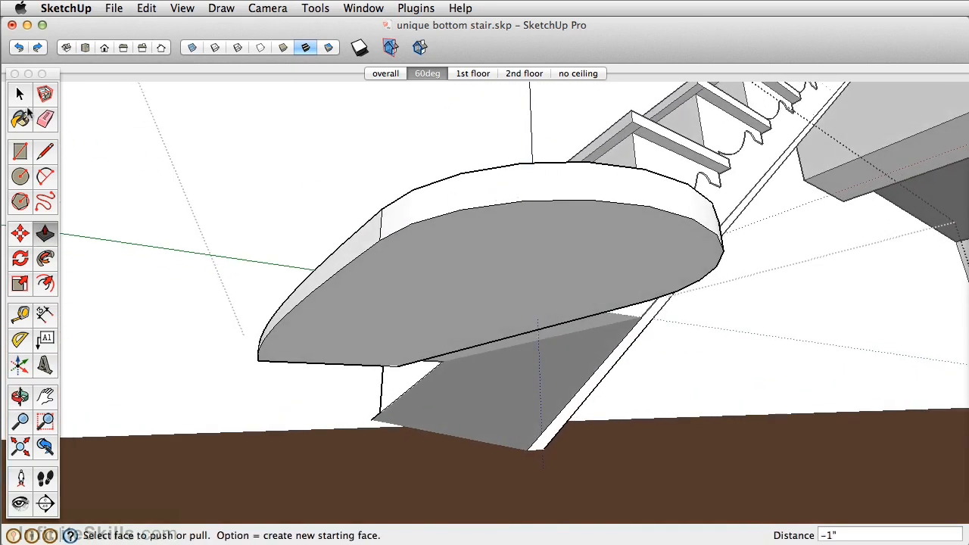
left_click(21, 93)
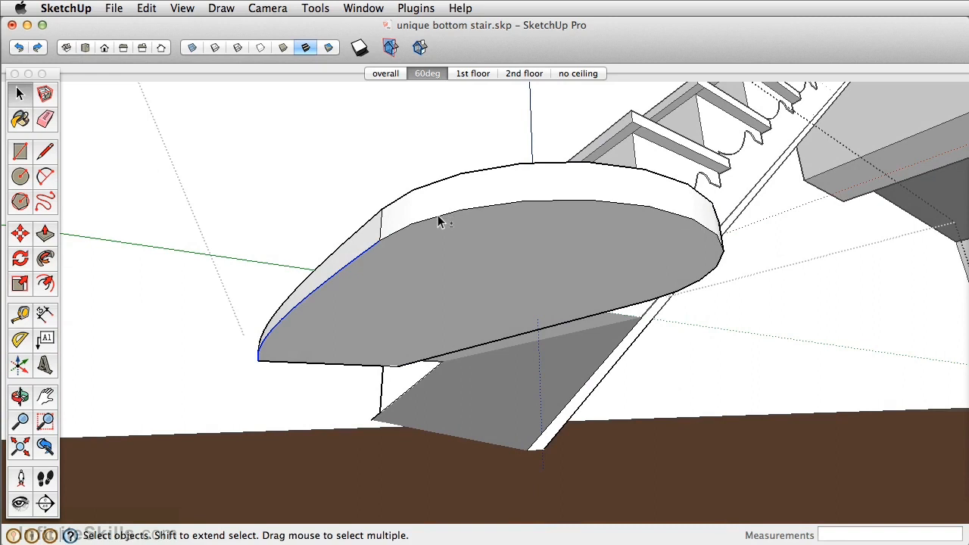
middle_click_drag(439, 220, 499, 201)
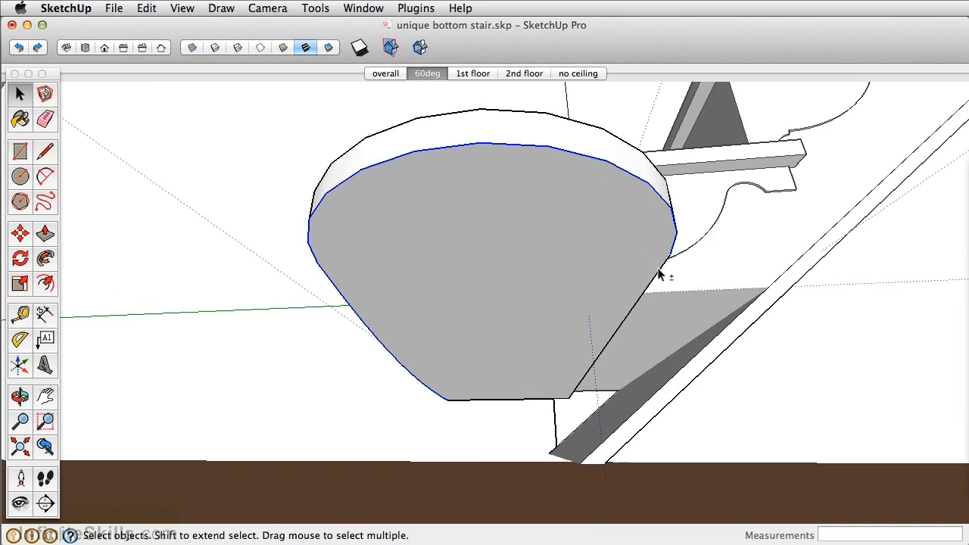
middle_click_drag(399, 240, 573, 249)
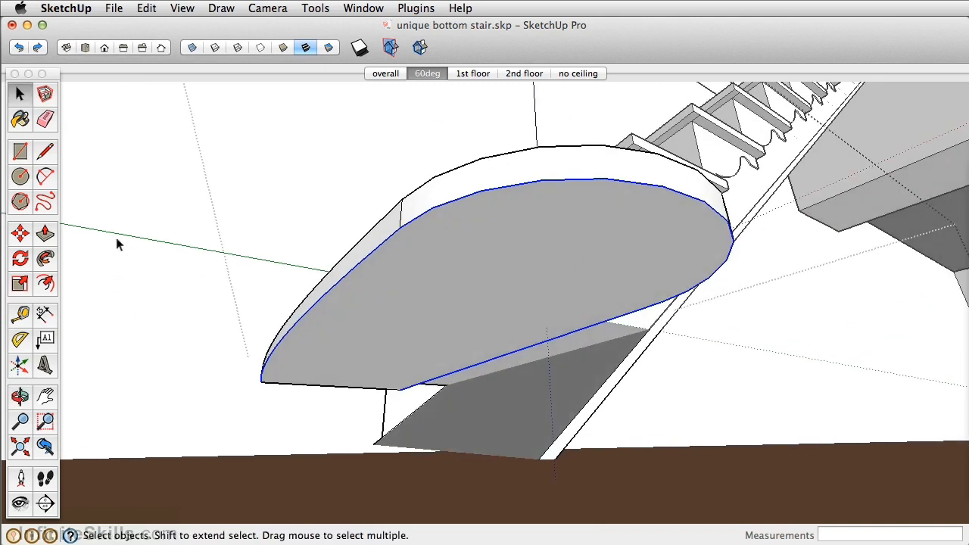
left_click(49, 177)
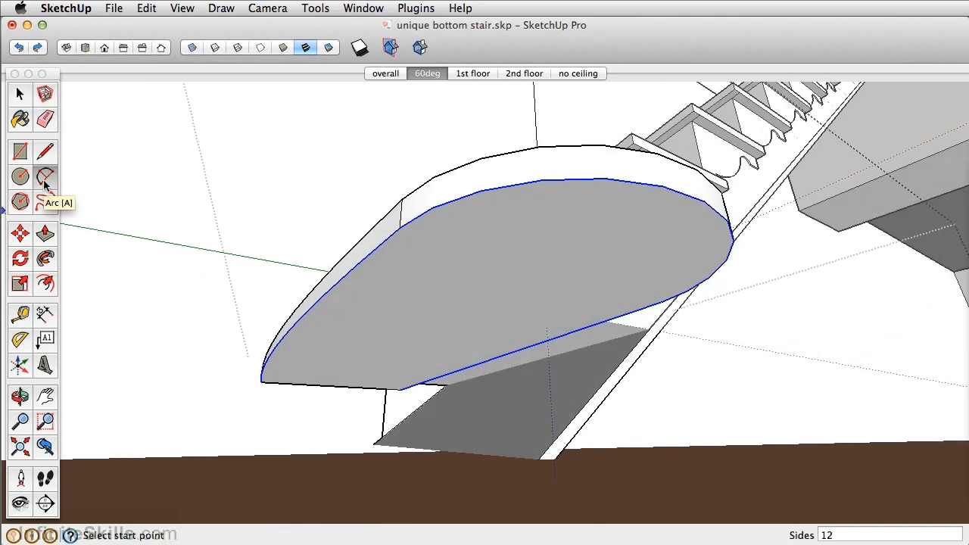
left_click(44, 285)
left_click(430, 234)
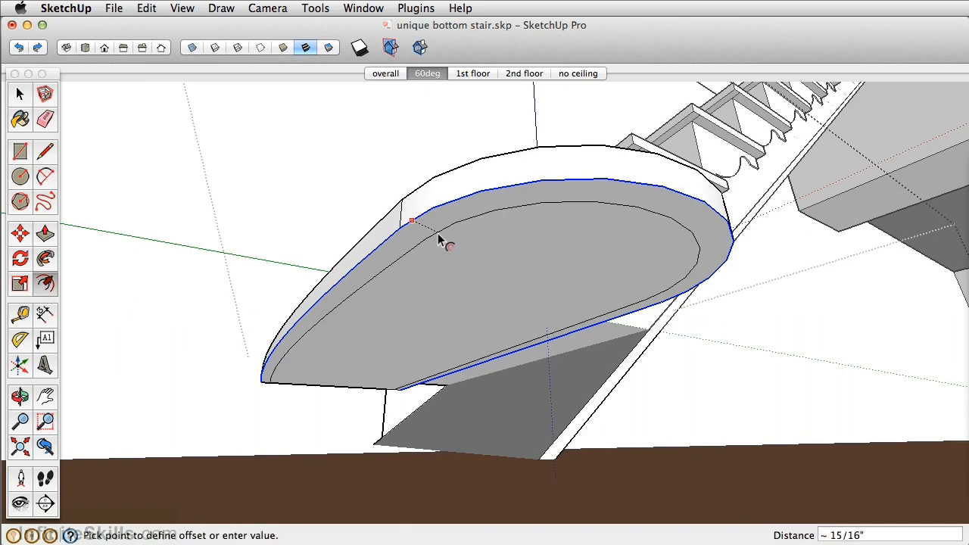
key("Return")
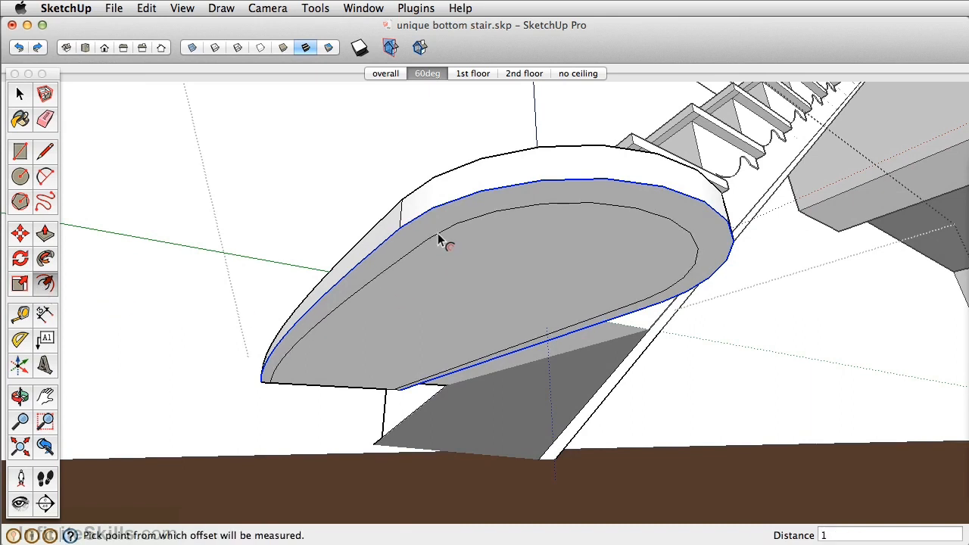
Delete the remaining riser edge and the lower end of the sloped strip below the bottom tread
left_click(45, 234)
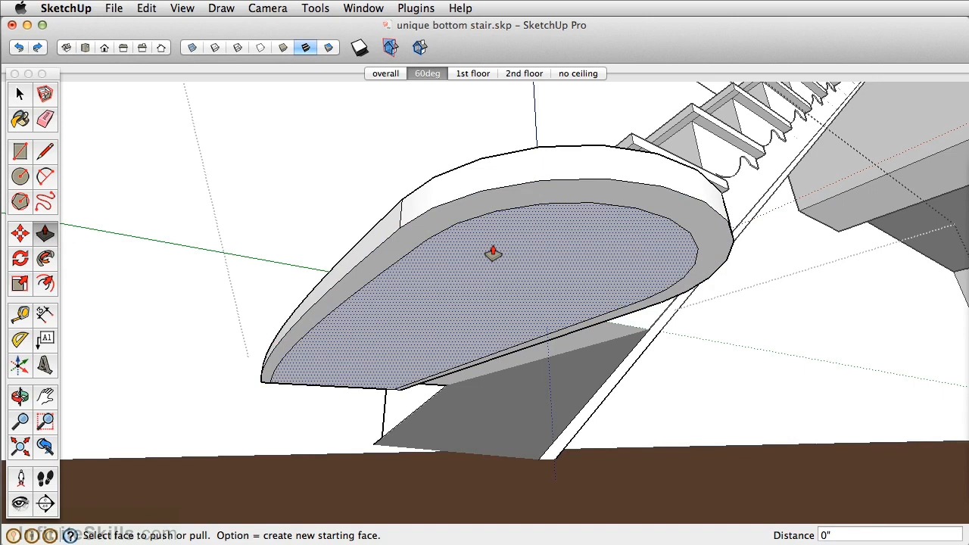
left_click_drag(493, 255, 493, 331)
middle_click_drag(492, 331, 322, 428)
key("space")
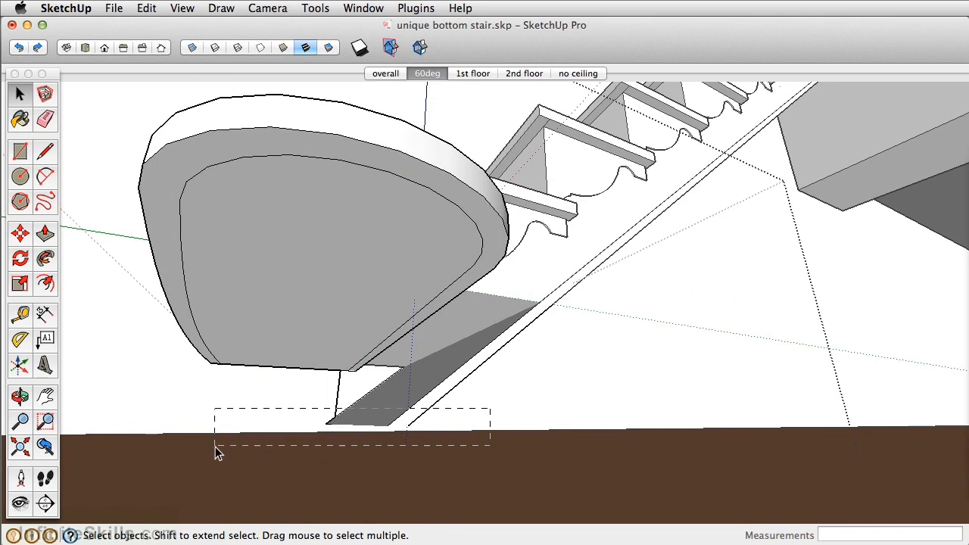
key("Delete")
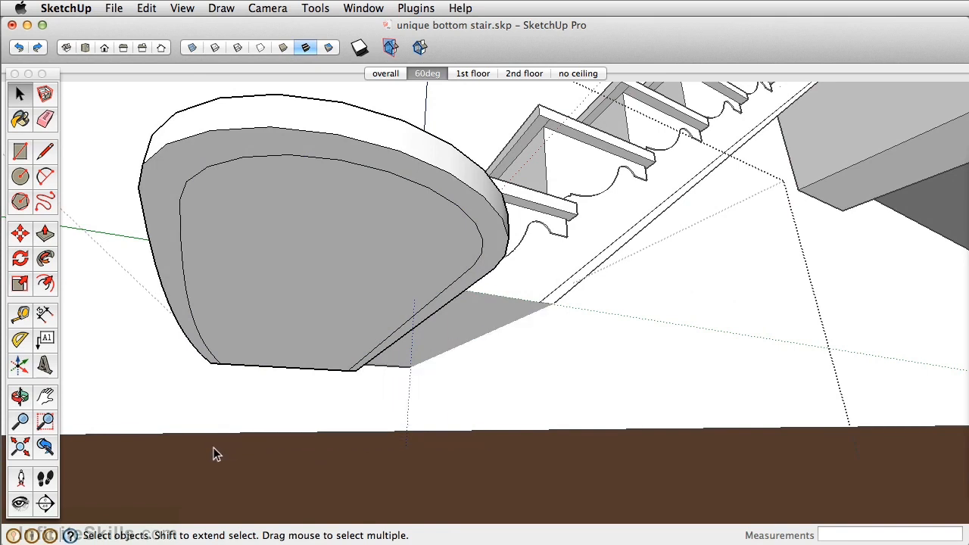
Pull the inset face under the curved tread down about 8" to form the riser, and close the bottom stair component
left_click(45, 233)
left_click_drag(296, 237, 325, 341)
middle_click_drag(325, 341, 465, 447)
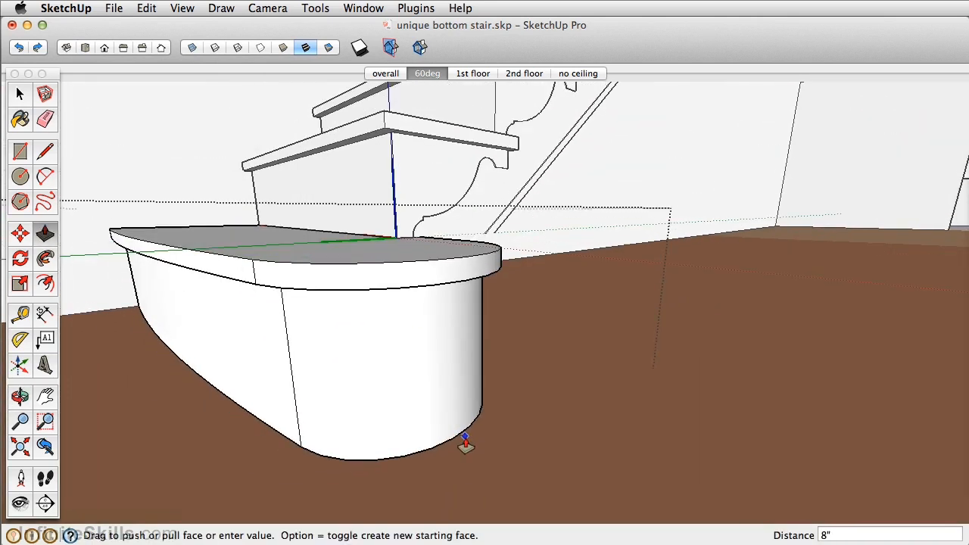
left_click(471, 469)
middle_click_drag(424, 339, 284, 140)
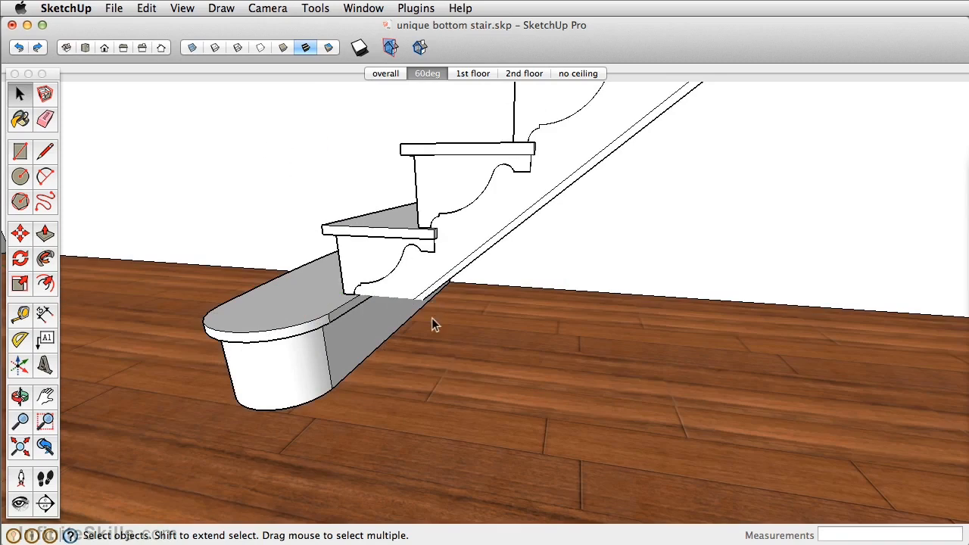
Draw a floor rectangle about 3' 3 11/16" by 3' 2 1/2" from the bottom stair's back wall corner, and make it a group
middle_click_drag(431, 323, 310, 320)
key("r")
left_click(370, 279)
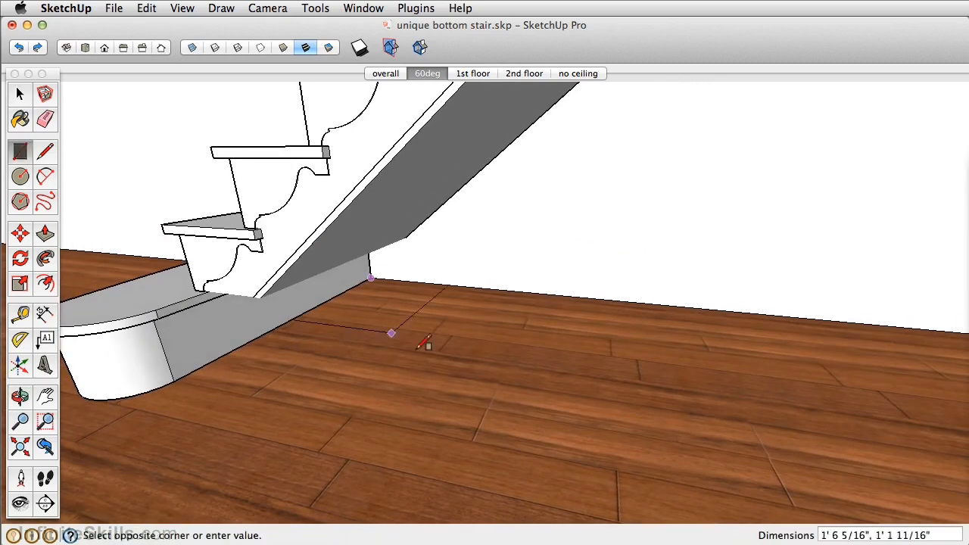
left_click(505, 433)
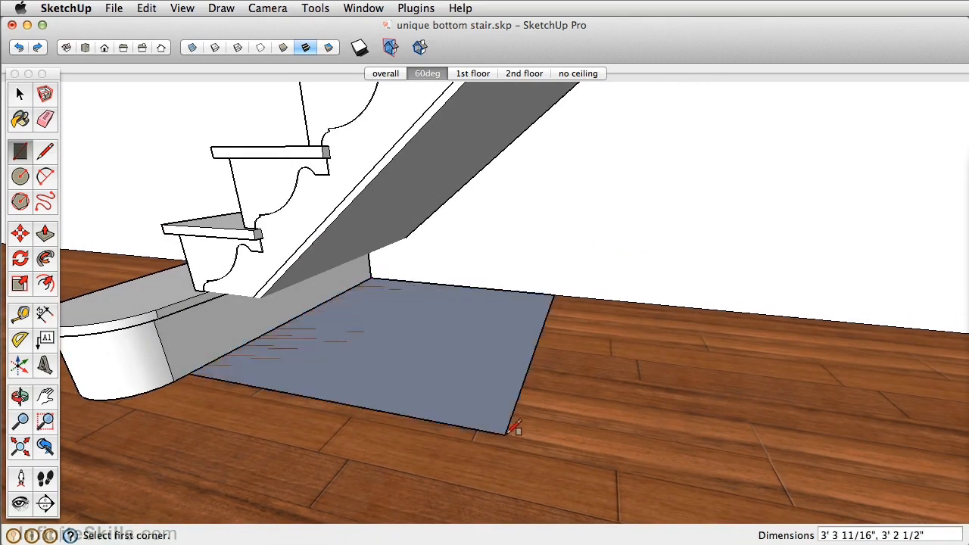
key("space")
double_click(432, 340)
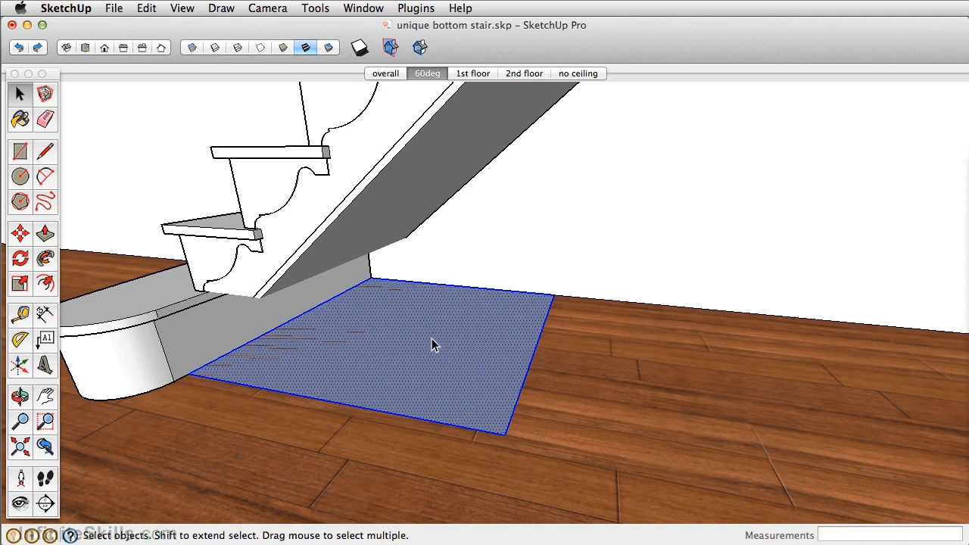
key("super+g")
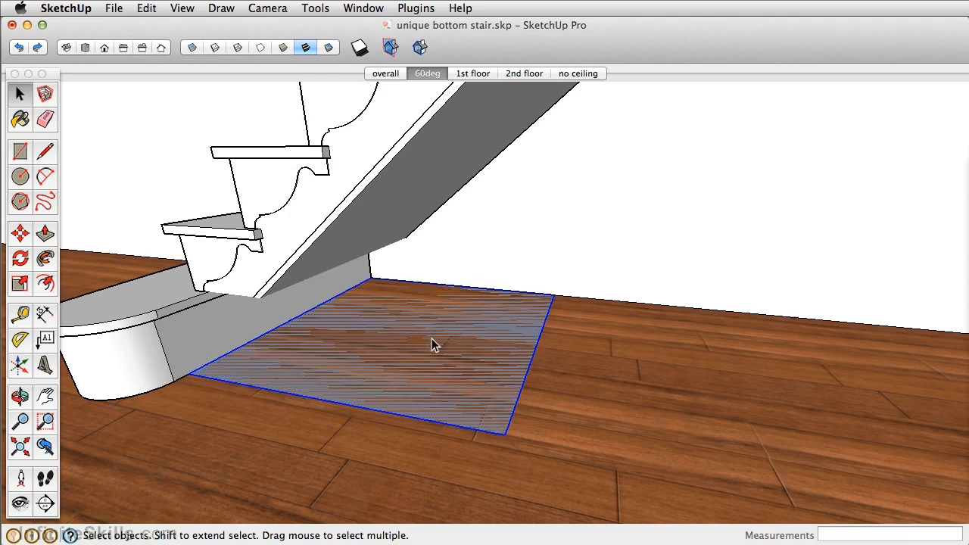
Open the floor rectangle group and pull its face up 3' 4" to the height of the tread above
double_click(432, 342)
key("p")
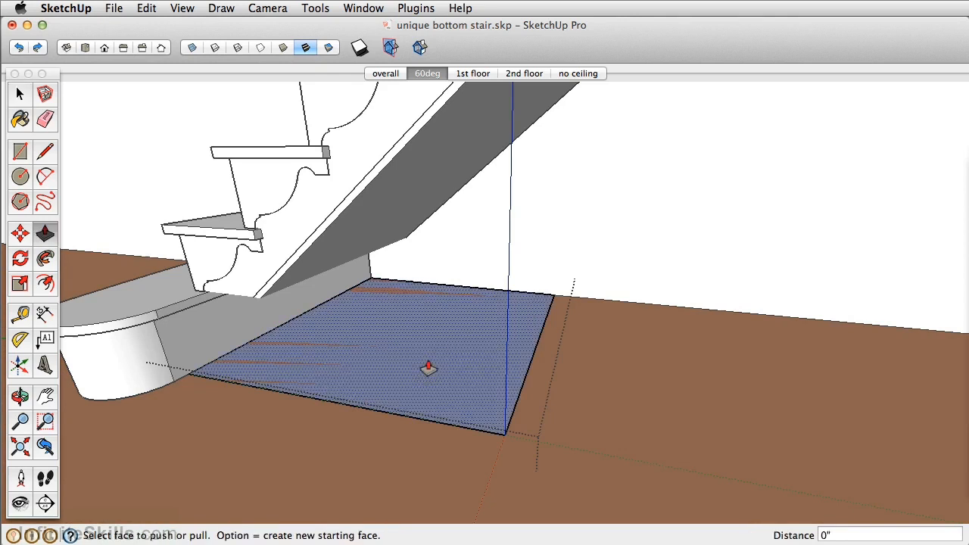
left_click(426, 387)
middle_click_drag(461, 149, 511, 301)
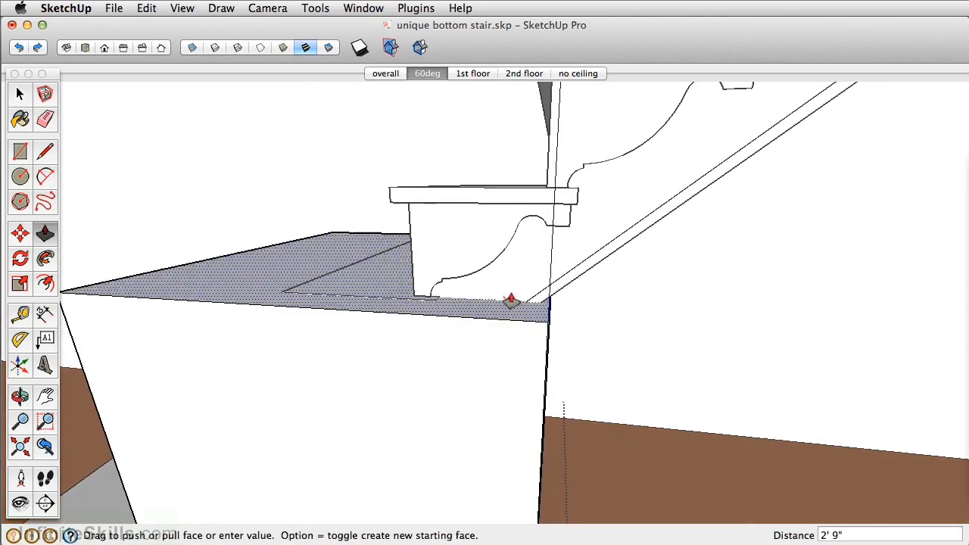
left_click(576, 210)
Push/Pull the box's end face opposite the bottom stair to align with the end of the tread above it
middle_click_drag(579, 209, 437, 449)
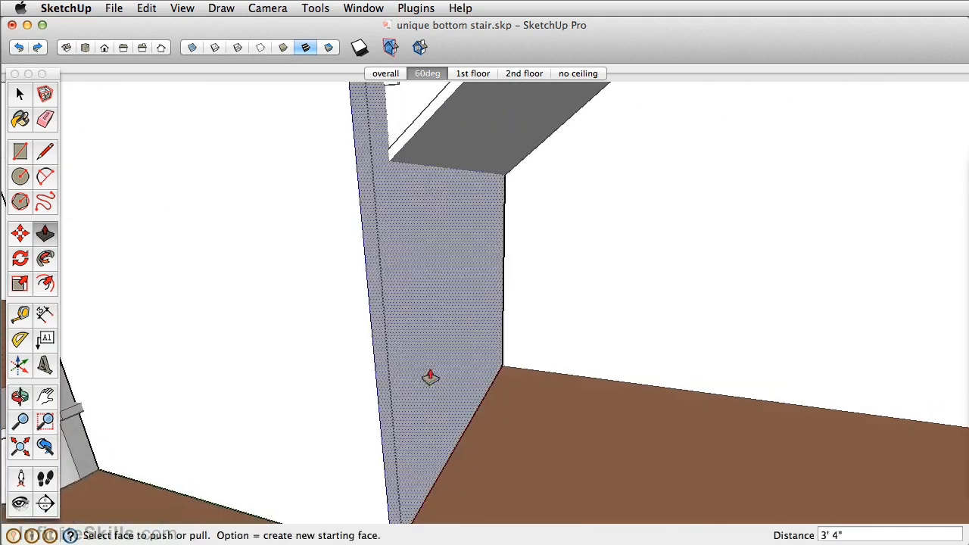
left_click(415, 190)
middle_click_drag(444, 190, 484, 259)
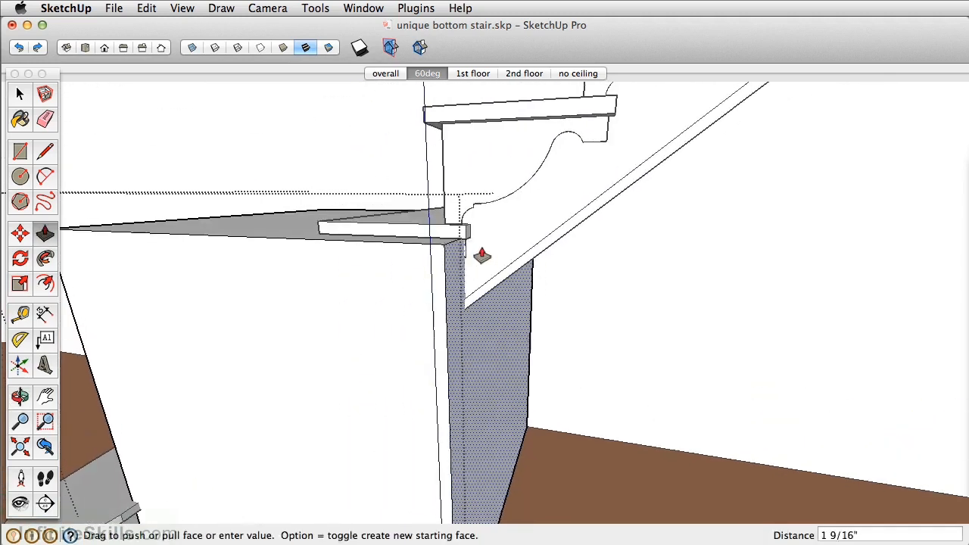
left_click(468, 242)
Push the box's long side face inward 4 5/16" so that it sits flush with the side of the stairs
middle_click_drag(432, 277, 515, 435)
left_click(514, 436)
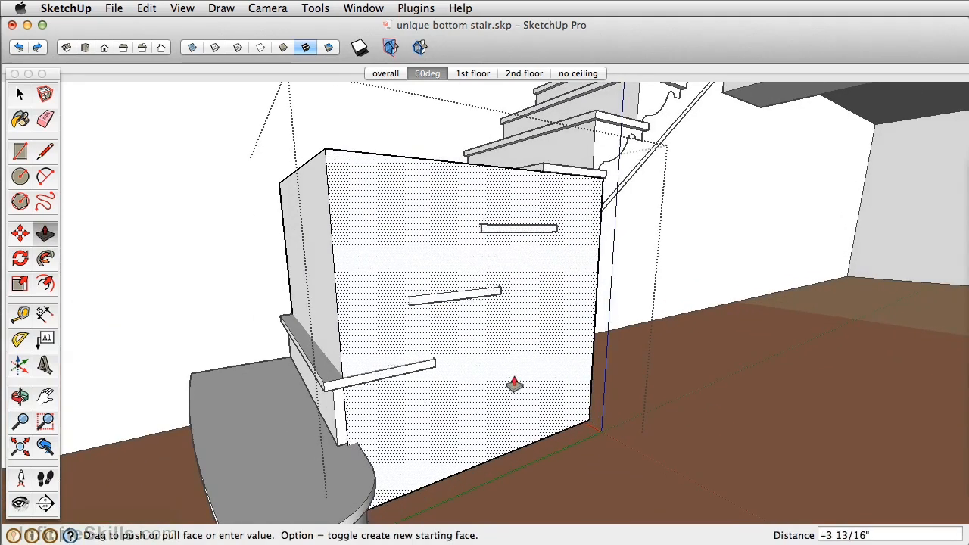
scroll(637, 155, "up", 5)
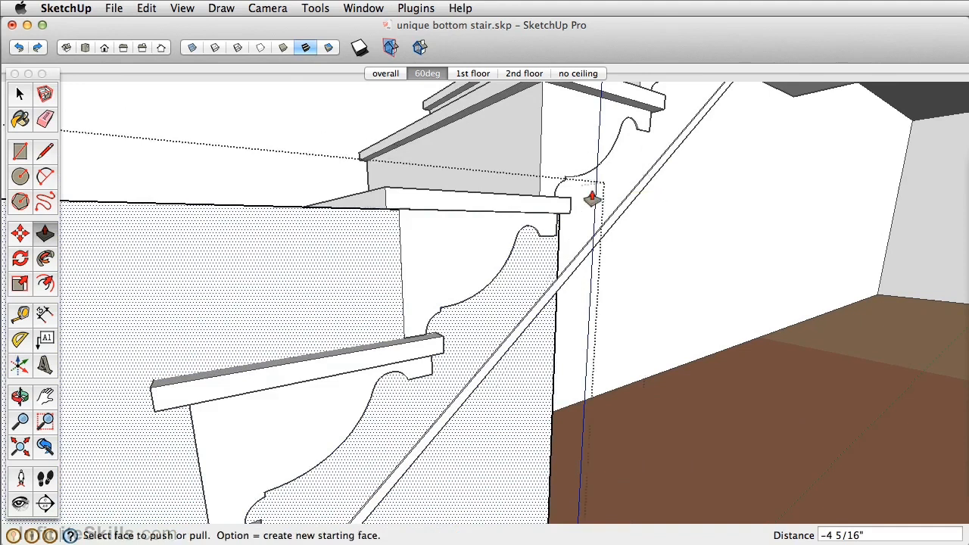
scroll(582, 201, "down", 5)
middle_click_drag(578, 209, 328, 449)
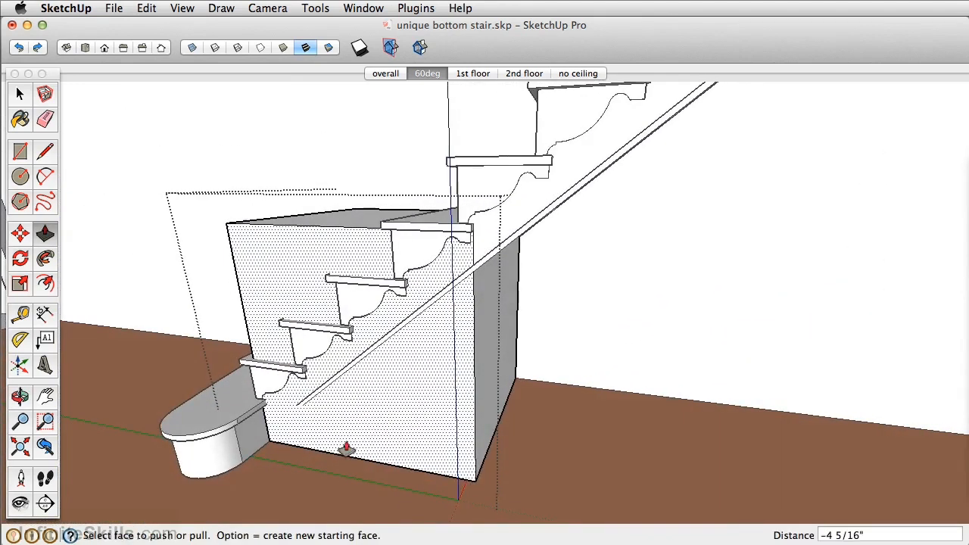
Move the box's top edge nearest the bottom stair straight down to the base of the second stair
middle_click_drag(441, 425, 551, 375)
scroll(340, 381, "up", 3)
scroll(340, 381, "down", 3)
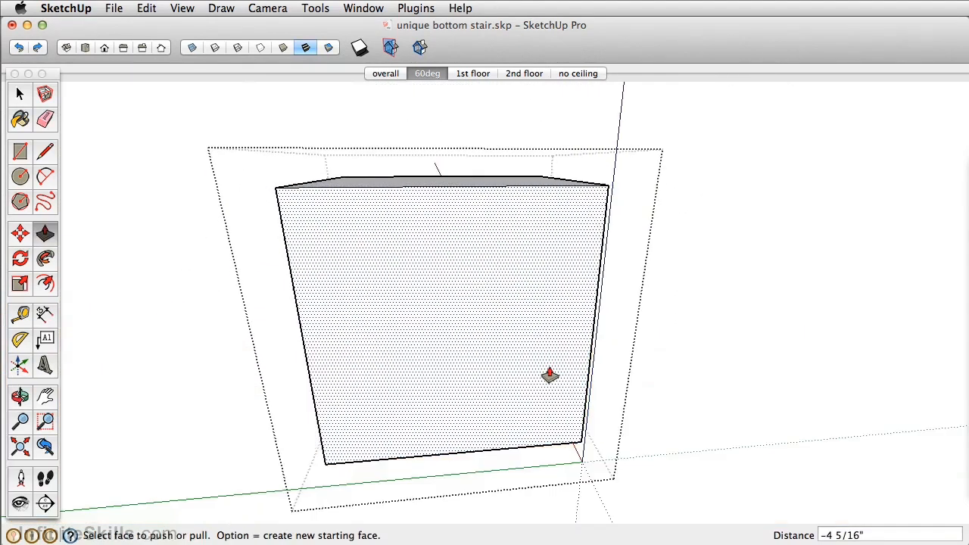
middle_click_drag(417, 381, 584, 389)
key("m")
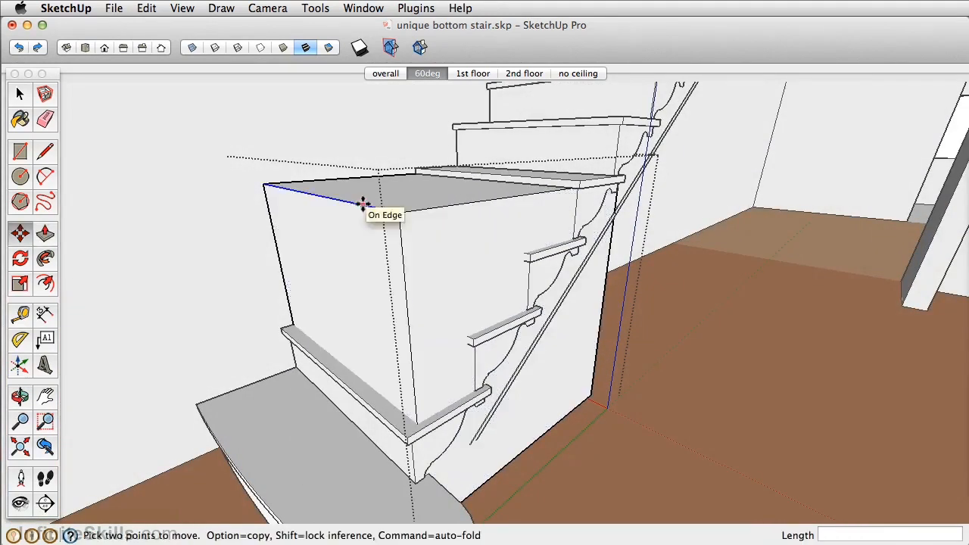
left_click(363, 203)
left_click(430, 473)
Move the top edge at the tall end of the box vertically to meet the sloped underside of the staircase
middle_click_drag(431, 474, 186, 276)
middle_click_drag(365, 253, 467, 279)
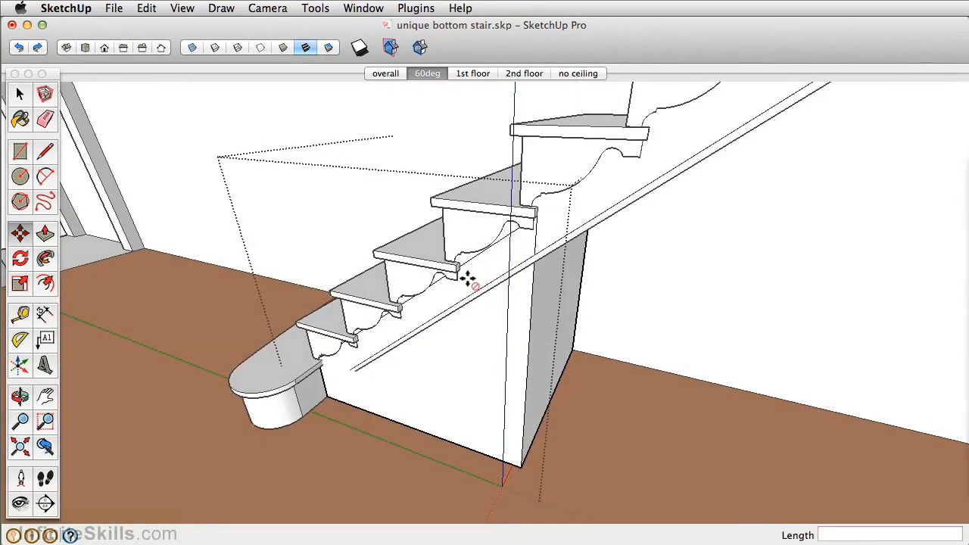
key("h")
left_click(553, 208)
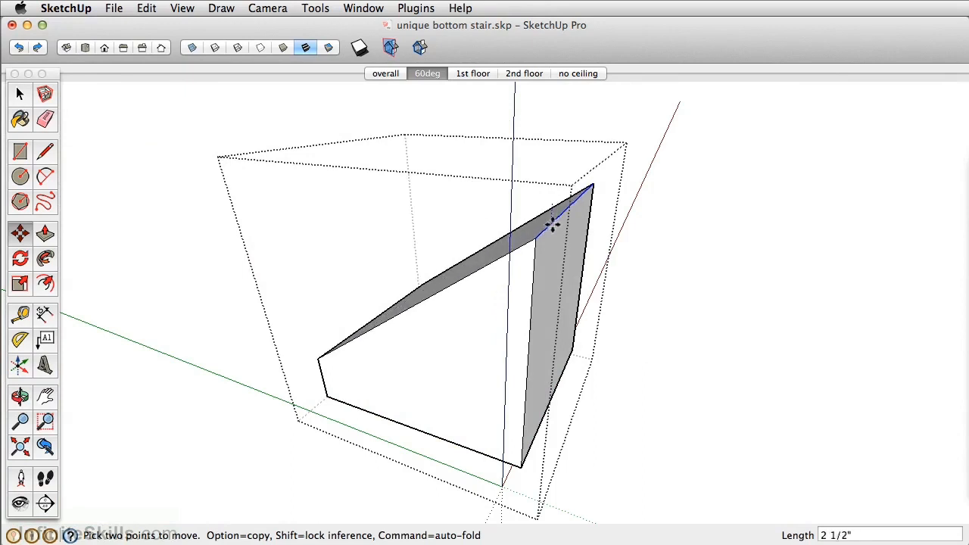
key("h")
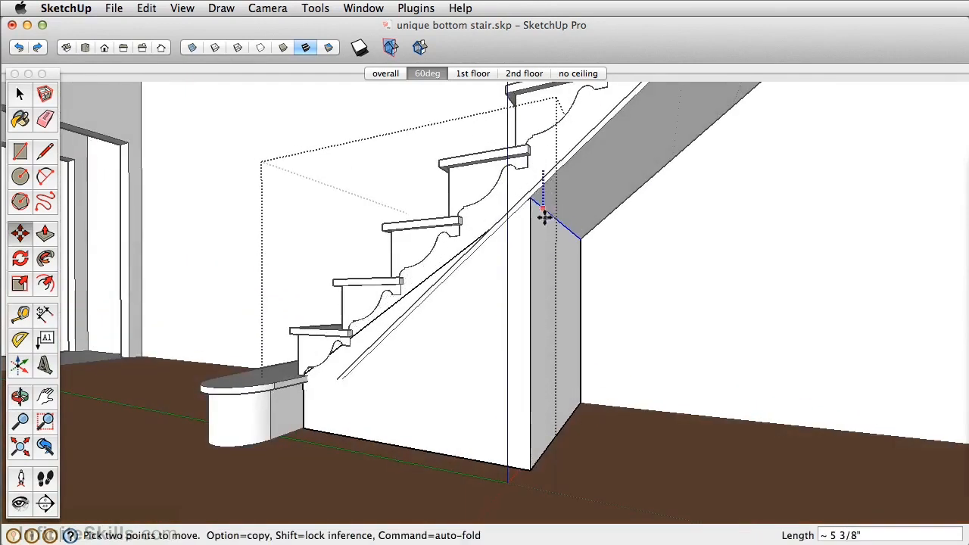
left_click(536, 206)
middle_click_drag(345, 368, 510, 363)
key("h")
mouse_move(376, 349)
middle_mouse_down()
mouse_move(426, 377)
mouse_move(375, 367)
middle_mouse_up()
left_click(368, 367)
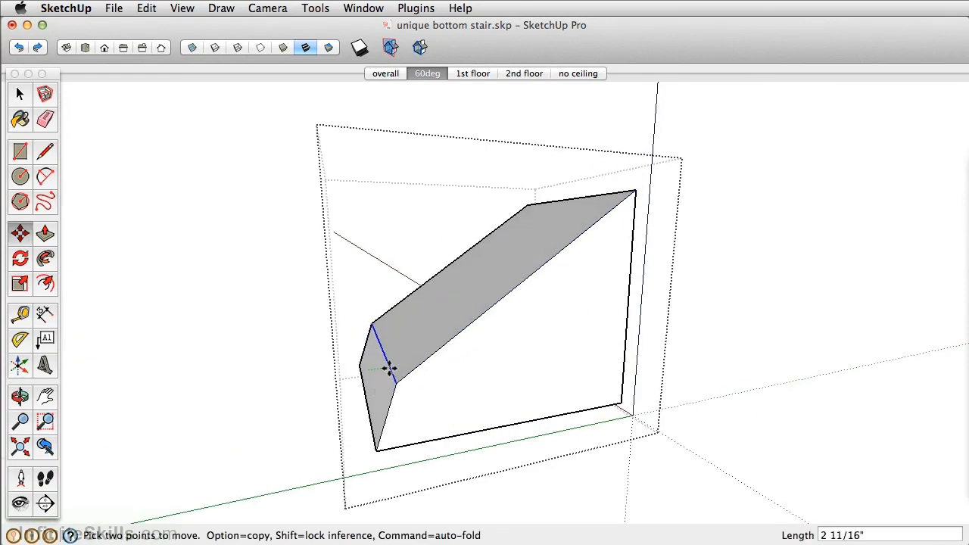
key("h")
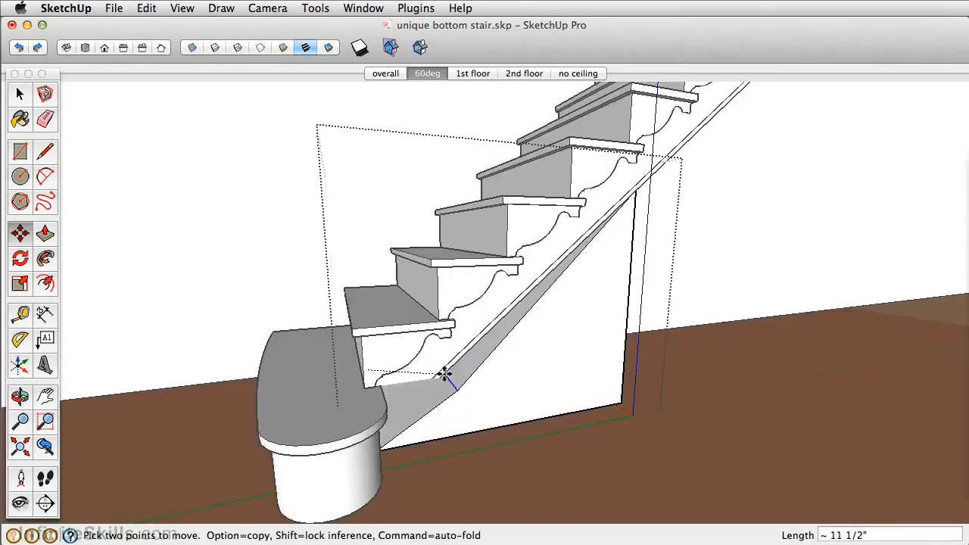
middle_click_drag(474, 358, 485, 345)
key("Escape")
middle_click_drag(392, 362, 412, 360)
Move the volume's short end face inward along the floor until its upper corner meets the lower end of the sloped strip
key("h")
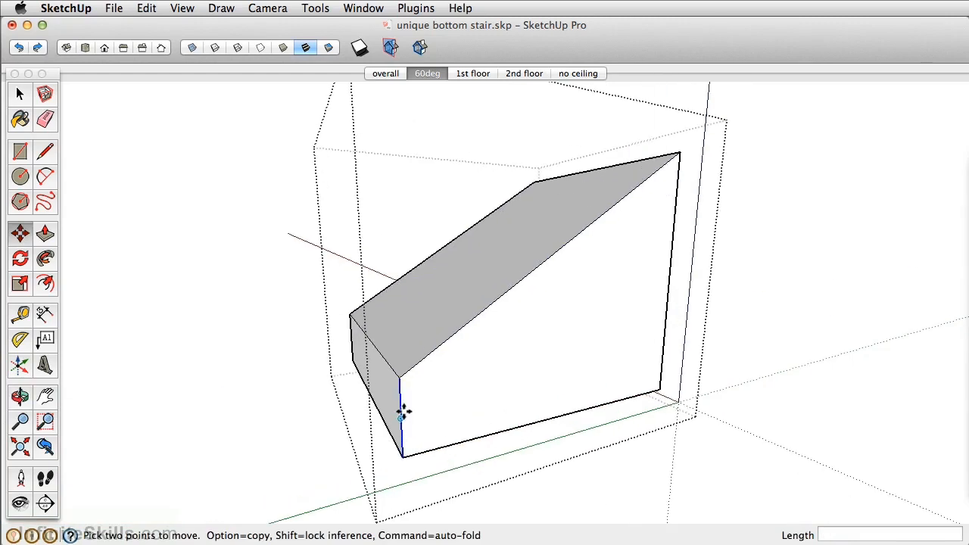
key("space")
left_click(395, 408)
middle_click_drag(395, 408, 384, 385)
key("m")
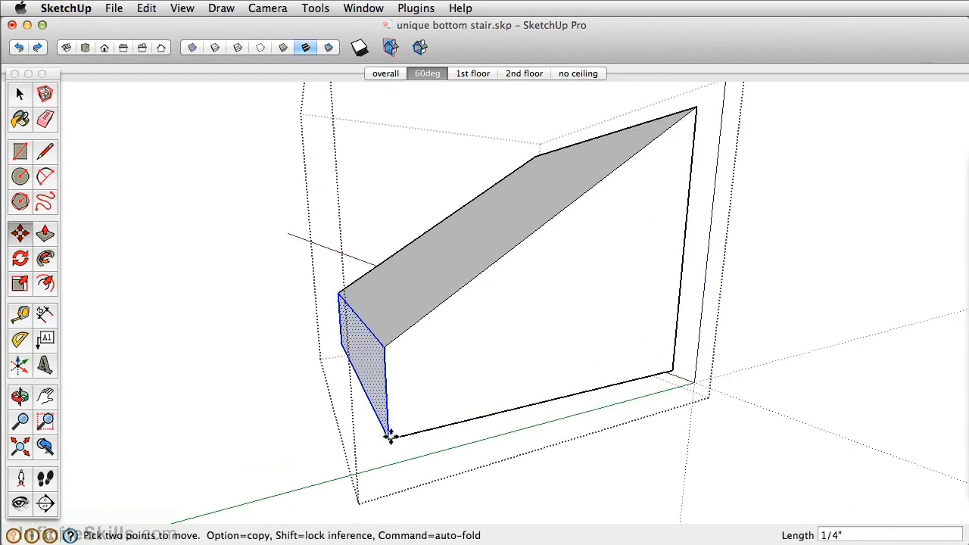
left_click(389, 434)
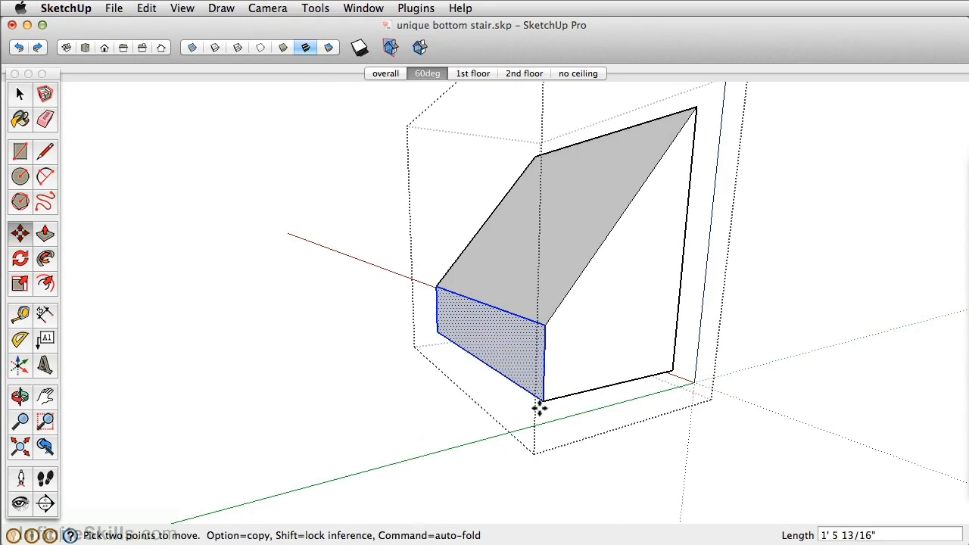
key("h")
scroll(541, 380, "up", 3)
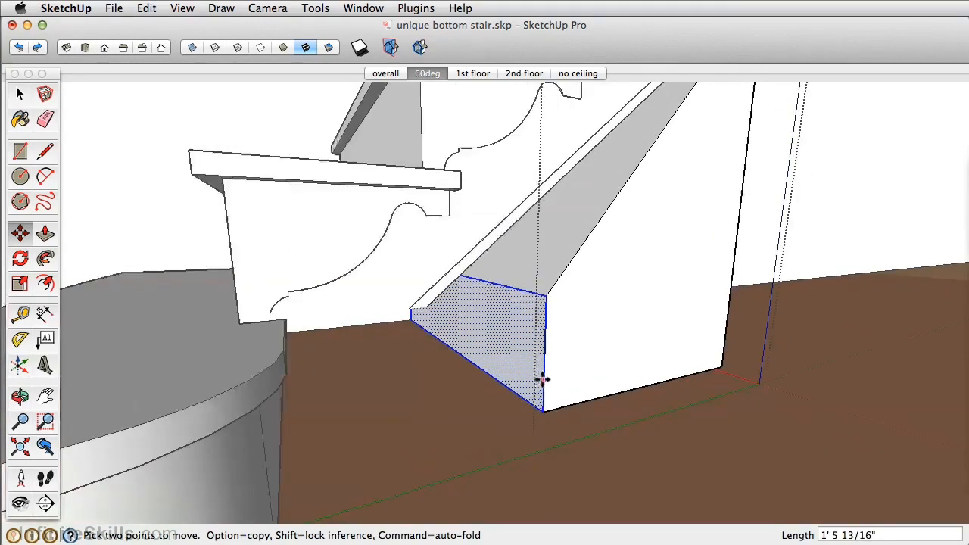
left_click(544, 297)
left_click(426, 305)
middle_click_drag(426, 305, 522, 242)
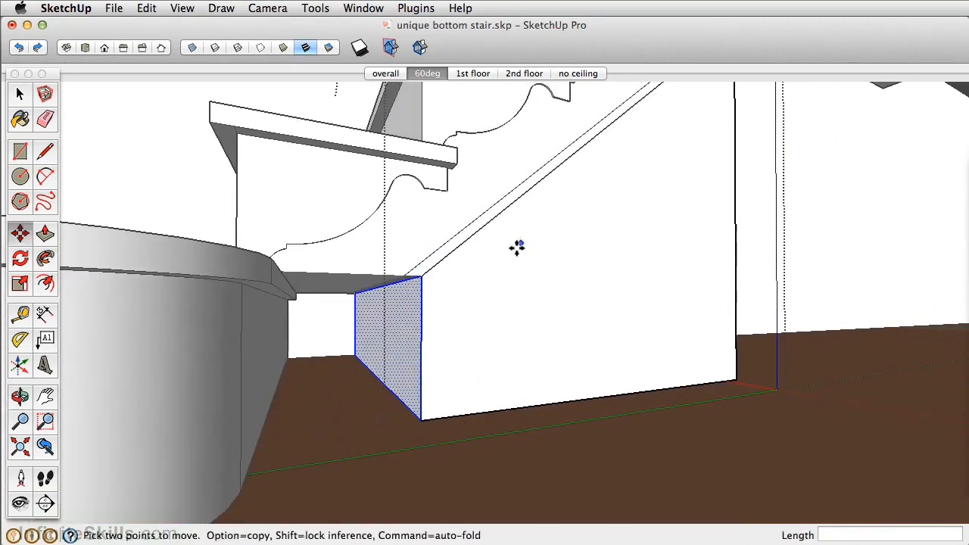
Pull the short end face out 8 3/4" to fill the gap up to the bottom stair
key("p")
left_click_drag(411, 356, 250, 316)
scroll(454, 308, "down", 3)
middle_click_drag(526, 275, 485, 348)
scroll(485, 347, "up", 3)
scroll(485, 347, "down", 6)
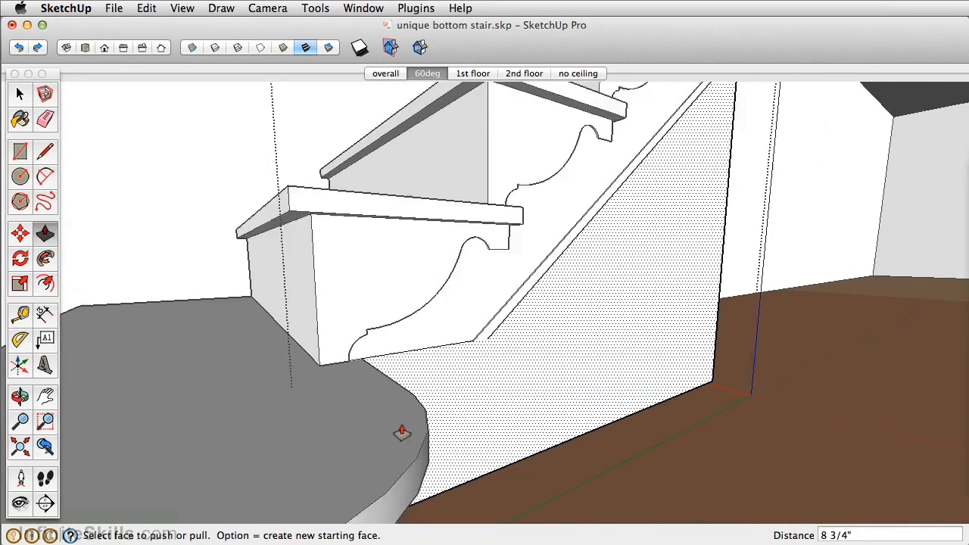
Make the second stair from the bottom a unique component and open it for editing
key("space")
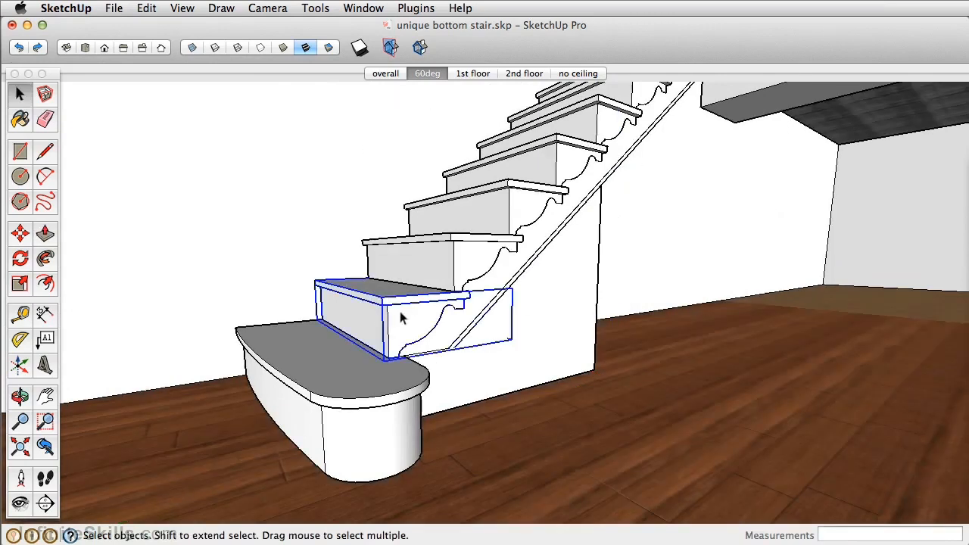
right_click(399, 312)
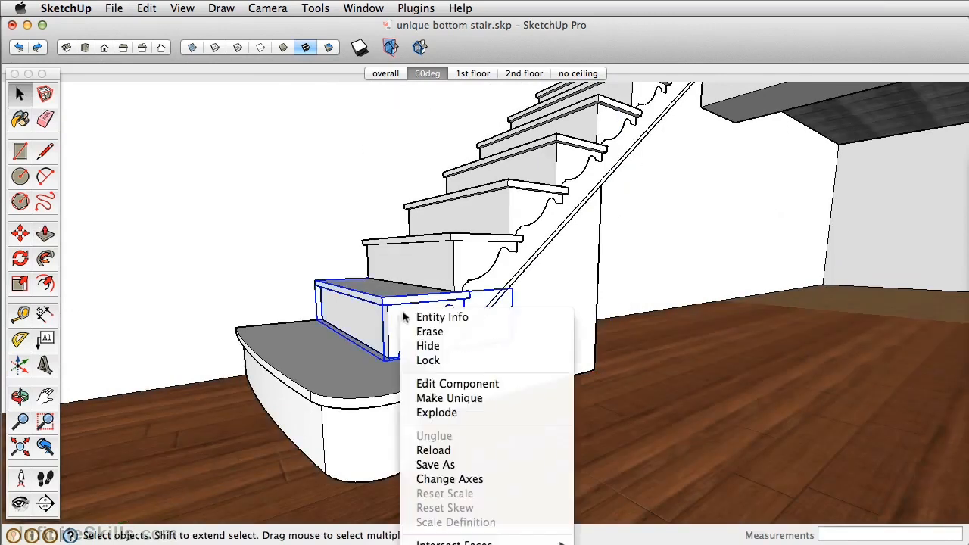
left_click(455, 397)
scroll(466, 345, "up", 3)
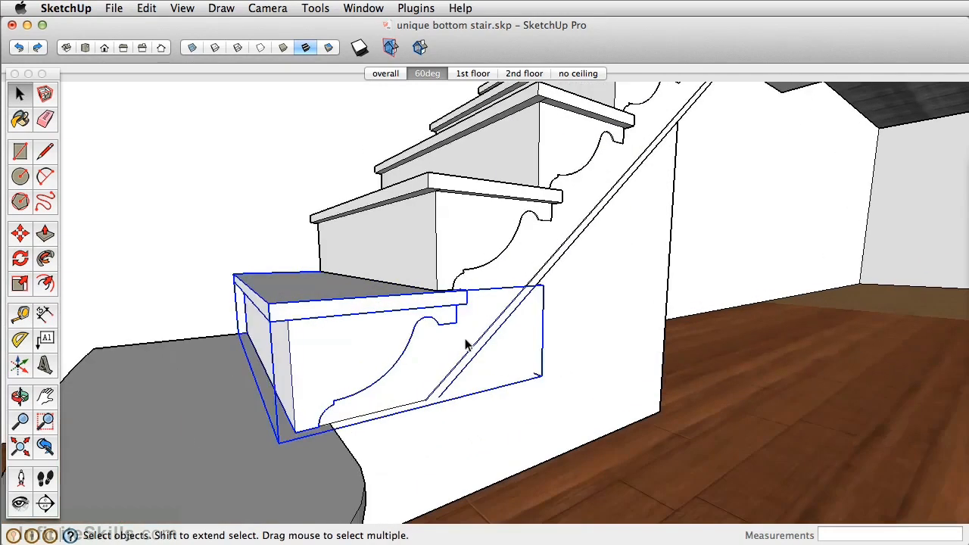
double_click(446, 380)
Place a construction guide along the lower edge of the sloped strip, extending it down toward the bottom stair
scroll(439, 393, "up", 5)
middle_click_drag(438, 395, 532, 260)
scroll(413, 272, "up", 3)
scroll(532, 260, "up", 2)
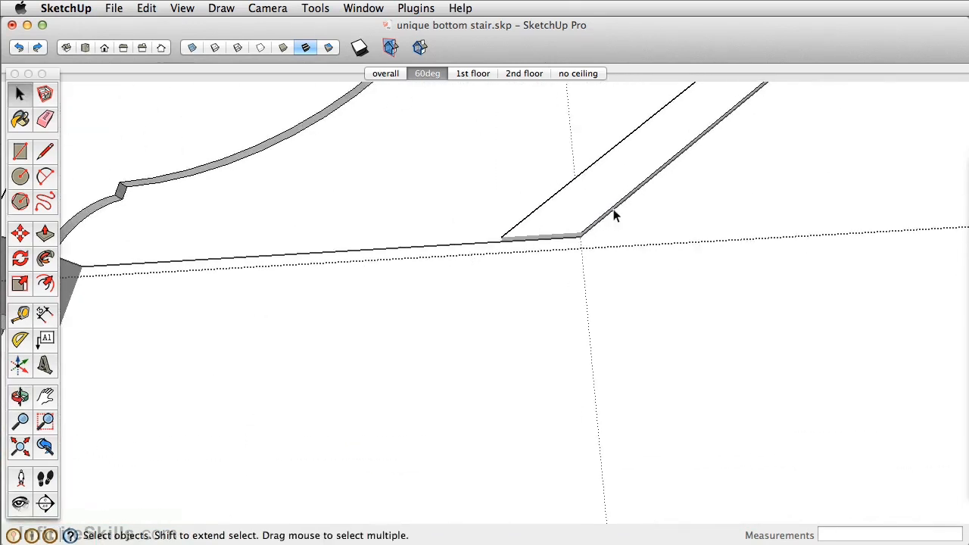
key("t")
double_click(638, 185)
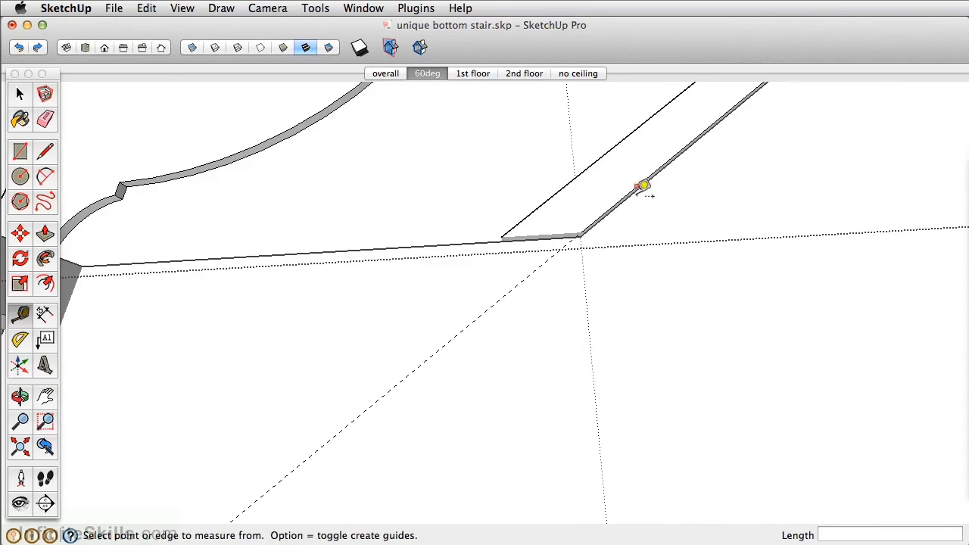
Draw a line along the guide from the strip's lower corner down to the back of the bottom stair
scroll(626, 203, "down", 3)
scroll(614, 214, "up", 3)
scroll(607, 225, "up", 2)
middle_click_drag(614, 216, 670, 177)
key("l")
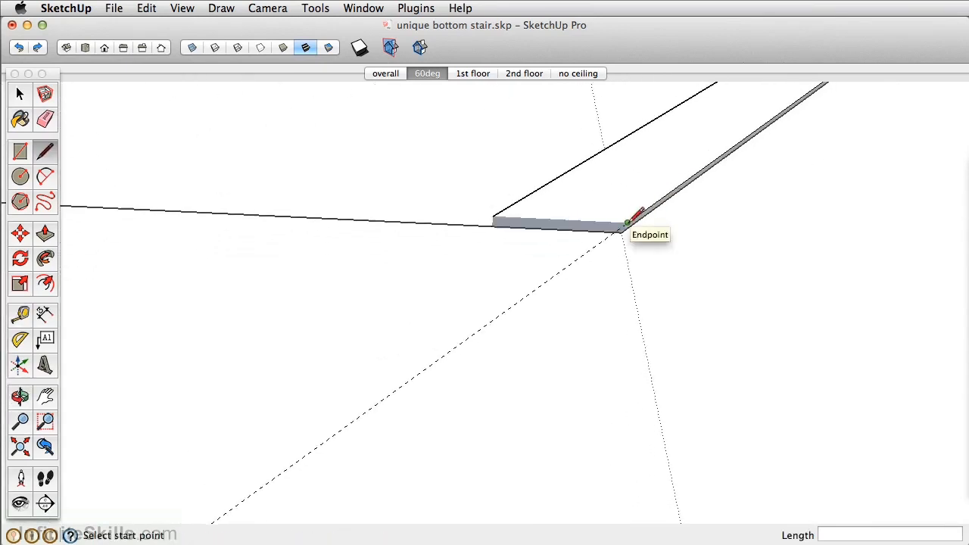
left_click(620, 226)
scroll(620, 225, "down", 5)
left_click(312, 447)
Draw a parallel line about 10" long from the strip's upper corner down to the back of the bottom stair
scroll(575, 241, "up", 5)
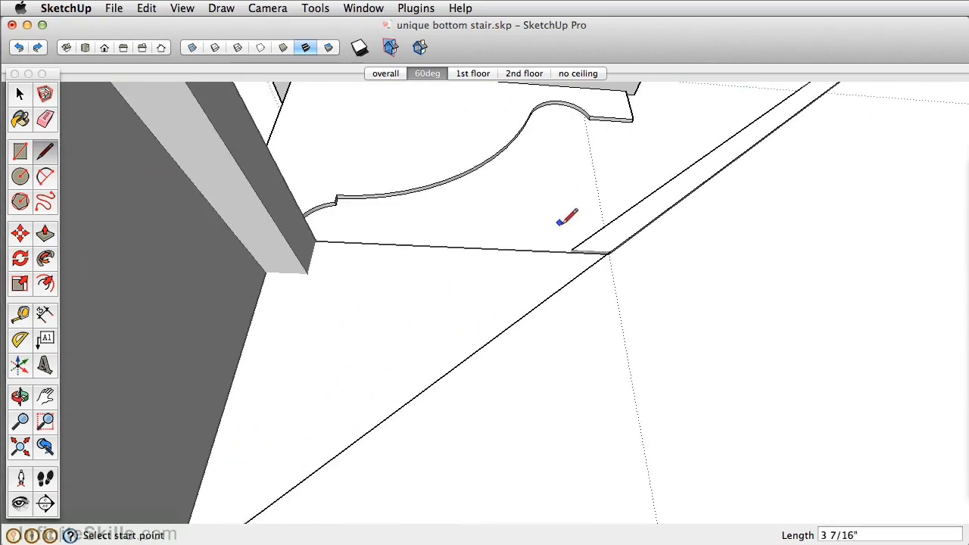
left_click(578, 259)
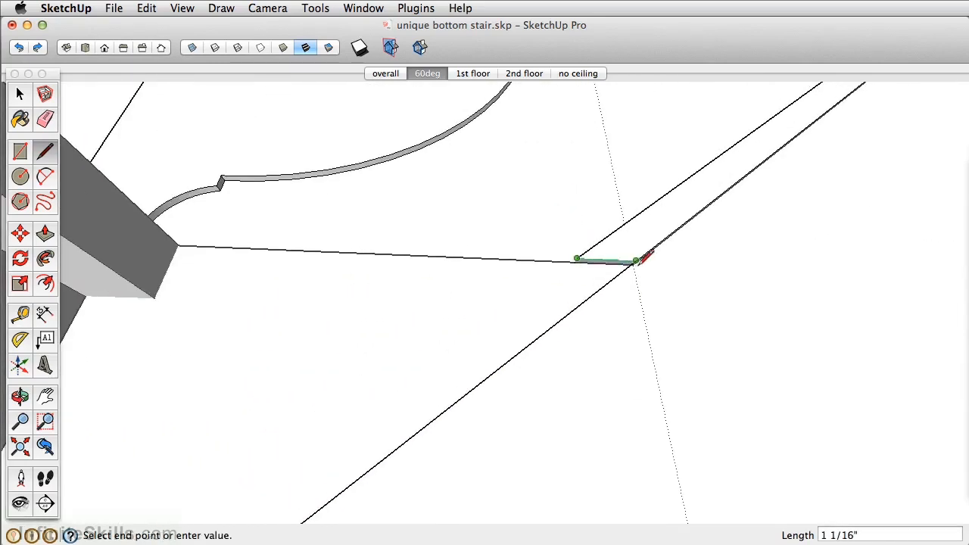
scroll(550, 274, "down", 3)
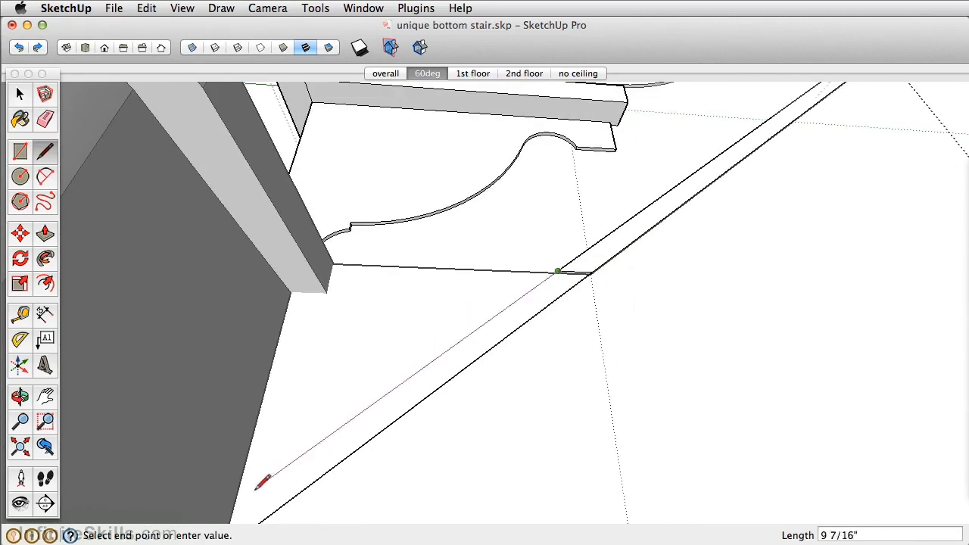
middle_click_drag(234, 497, 269, 415)
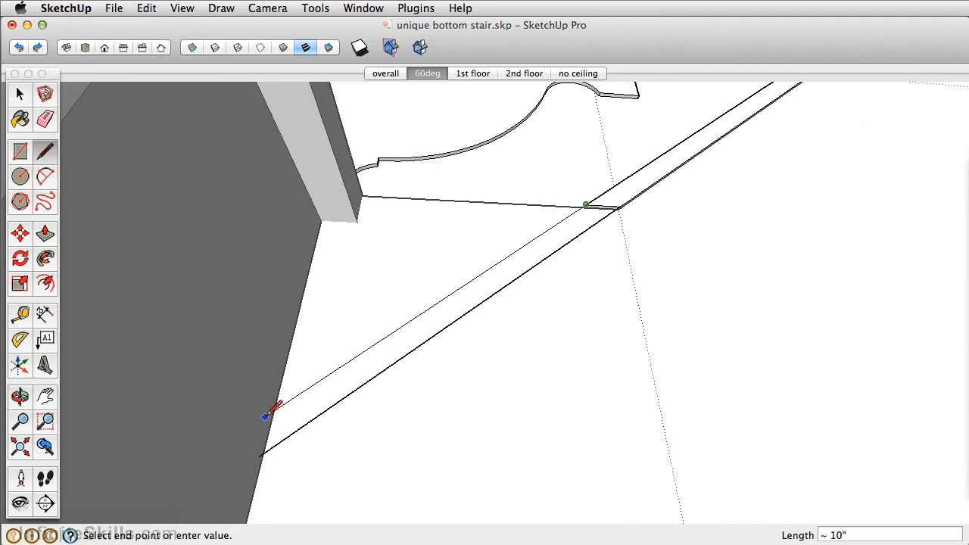
left_click(270, 411)
Push/Pull the new strip section between the two lines 1/8" to match the existing sloped strip
middle_click_drag(362, 403, 389, 296)
key("p")
left_click_drag(552, 266, 731, 141)
middle_click_drag(731, 141, 588, 207)
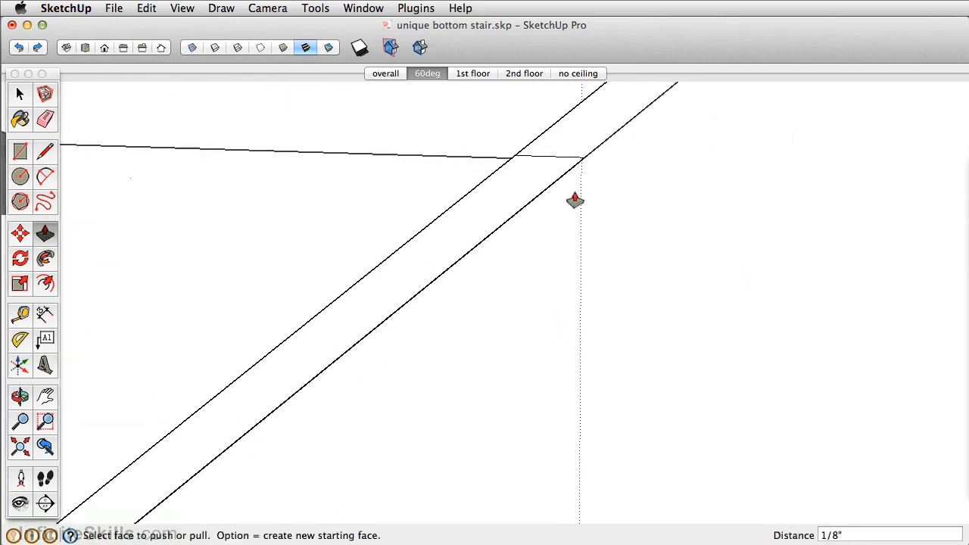
Erase the leftover edge crossing the sloped strip so that the old and new sections form one continuous strip
mouse_move(553, 162)
middle_mouse_down()
mouse_move(631, 246)
mouse_move(504, 162)
middle_mouse_up()
key("e")
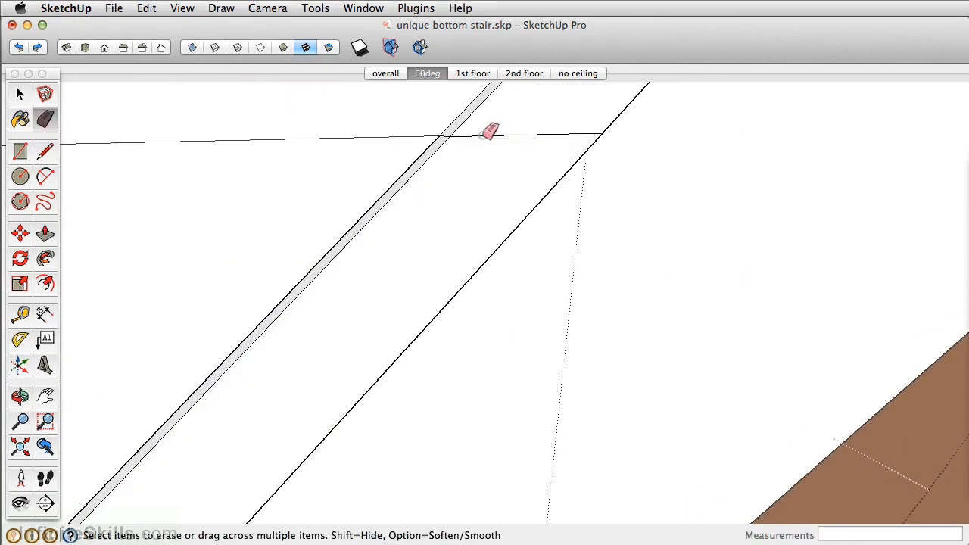
scroll(469, 131, "up", 3)
scroll(439, 132, "down", 5)
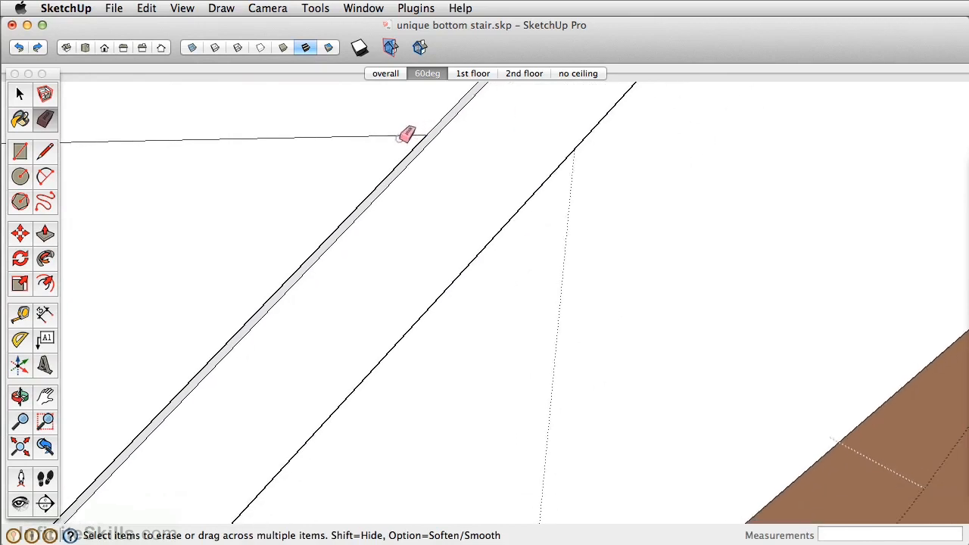
mouse_move(521, 136)
middle_mouse_down()
mouse_move(588, 181)
mouse_move(372, 124)
mouse_move(386, 130)
middle_mouse_up()
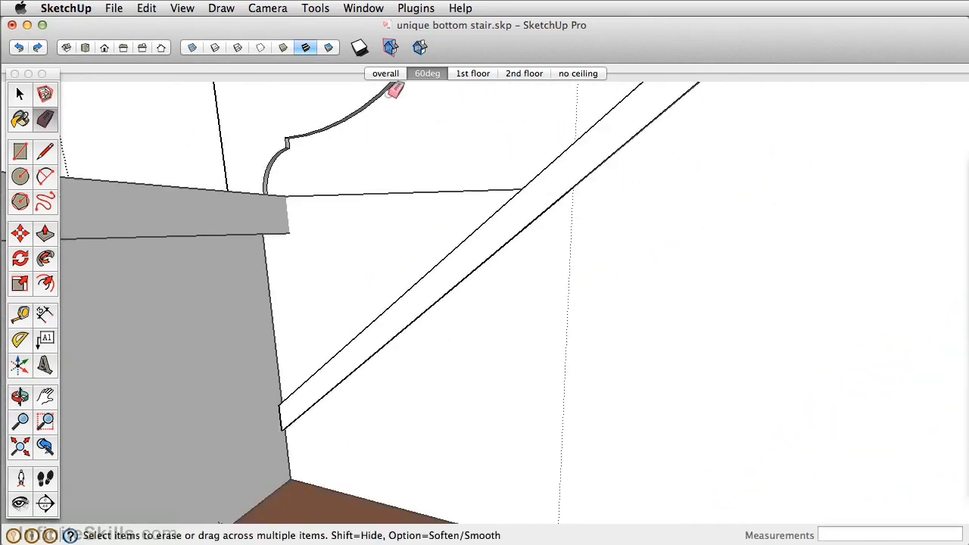
middle_click_drag(321, 318, 476, 324, "shift")
scroll(564, 230, "down", 1)
key("space")
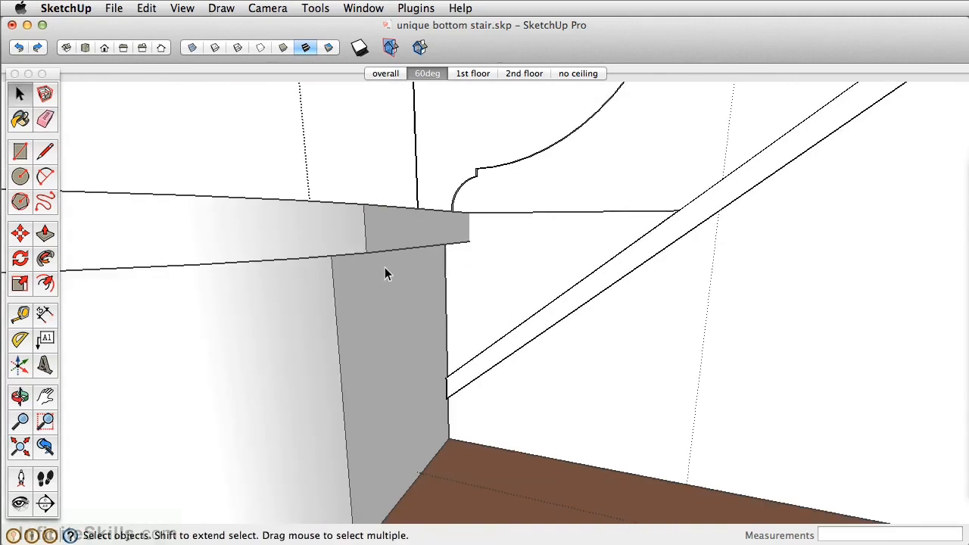
Inspect the bottom stair and the sloped volume beneath the staircase from several angles, including inside the stair and volume components
scroll(354, 166, "down", 5)
mouse_move(322, 162)
middle_mouse_down()
mouse_move(360, 327)
mouse_move(375, 256)
middle_mouse_up()
left_click(395, 478)
double_click(392, 385)
scroll(488, 381, "up", 5)
middle_click_drag(476, 367, 592, 238)
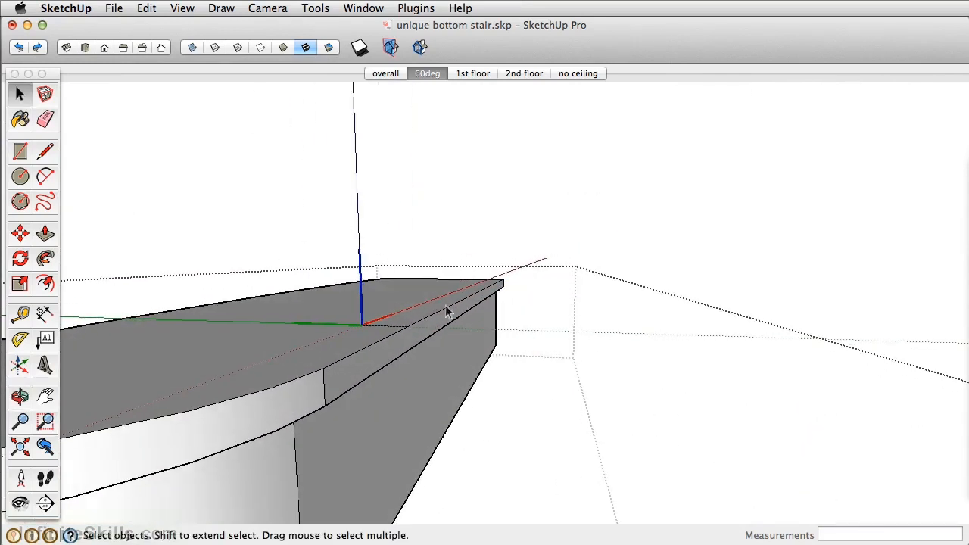
scroll(445, 305, "down", 4)
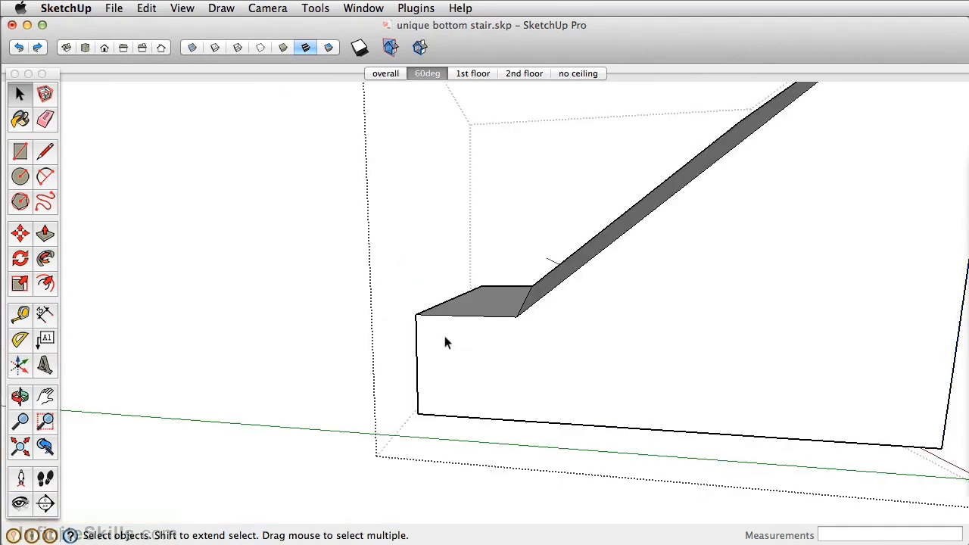
key("e")
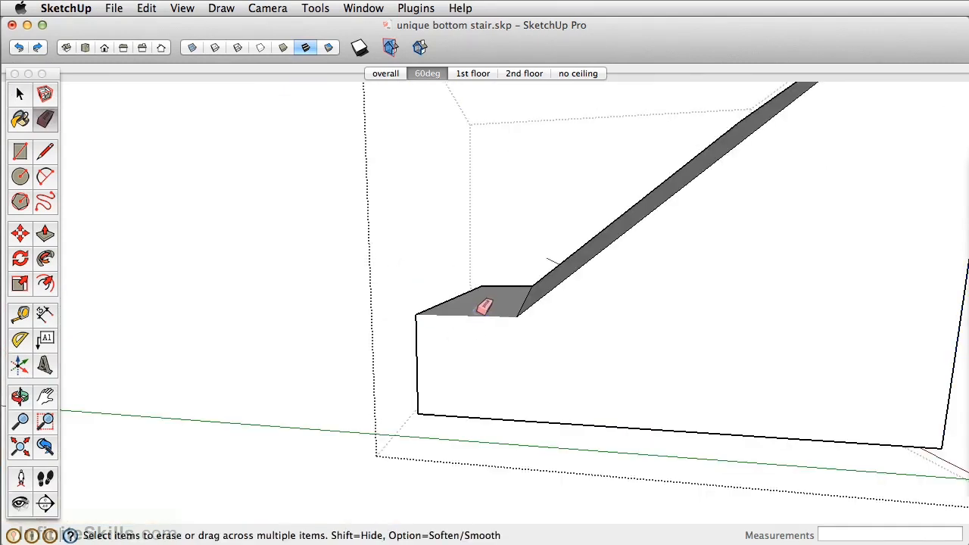
key("space")
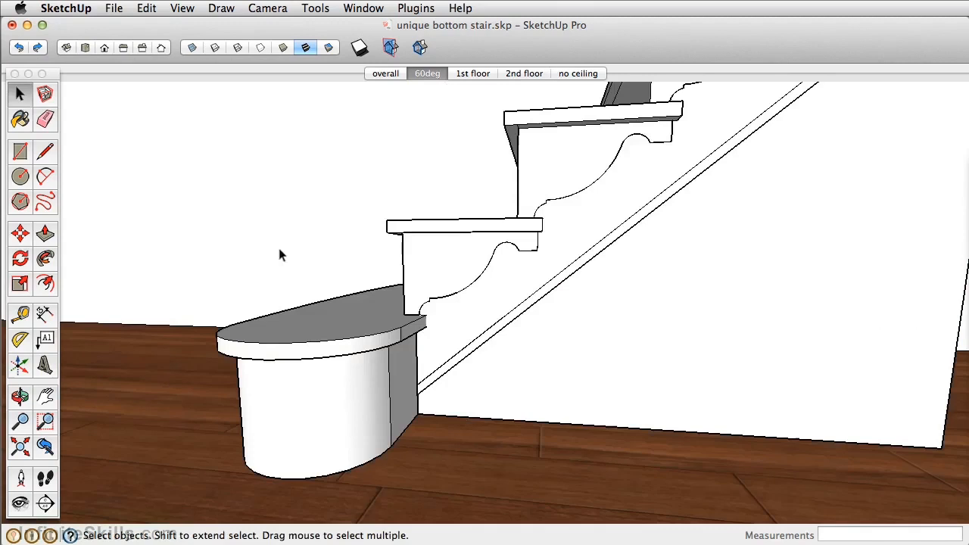
key("o")
mouse_move(488, 361)
left_mouse_down()
mouse_move(599, 337)
mouse_move(447, 292)
mouse_move(302, 315)
mouse_move(598, 361)
left_mouse_up()
key("space")
middle_click_drag(599, 366, 553, 358)
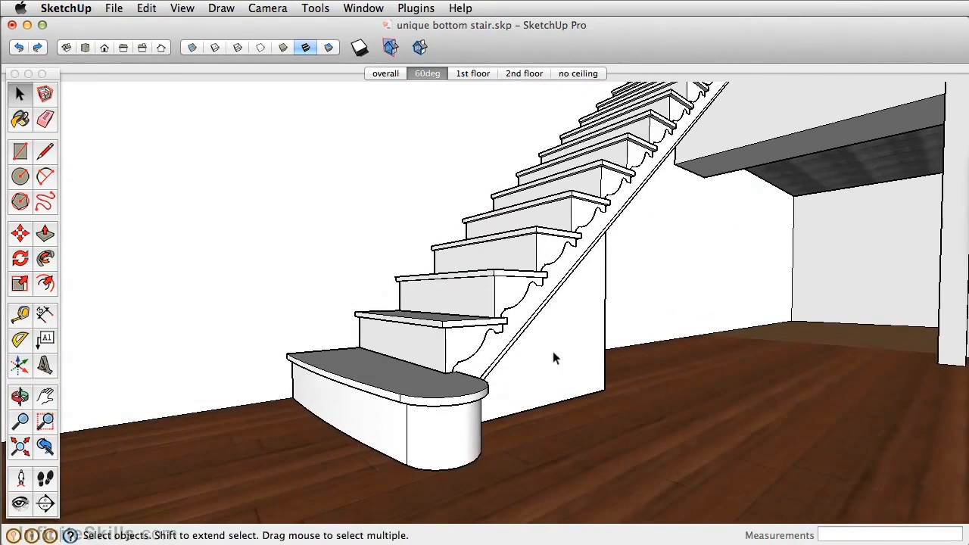
Soften the vertical edges between the front and the rounded end on the bottom stair's riser and tread, and close the component
double_click(426, 427)
middle_click_drag(428, 432, 457, 394)
left_click(418, 376)
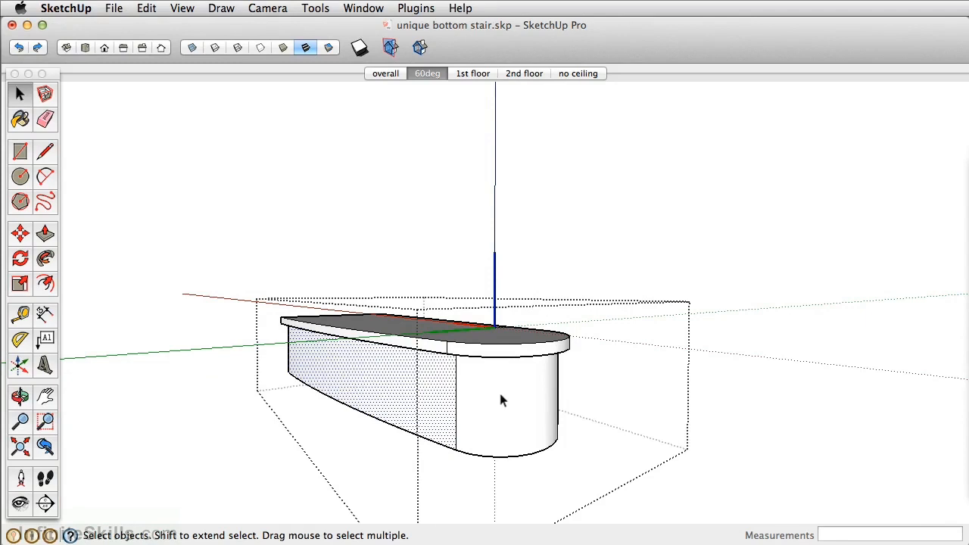
key("e")
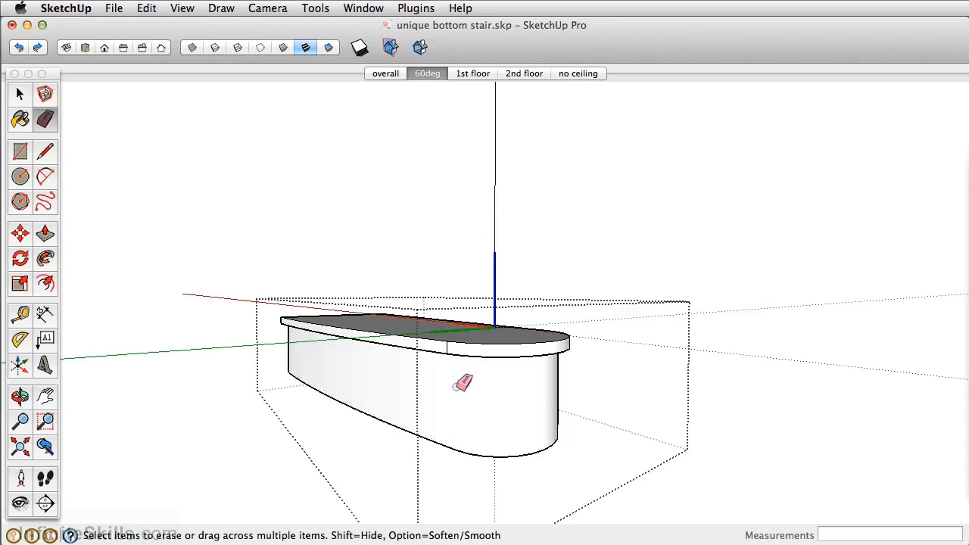
mouse_move(517, 374)
middle_mouse_down()
mouse_move(492, 287)
mouse_move(368, 310)
mouse_move(101, 306)
mouse_move(380, 341)
mouse_move(444, 359)
middle_mouse_up()
scroll(447, 320, "up", 2)
scroll(442, 325, "down", 5)
middle_click_drag(396, 328, 586, 409)
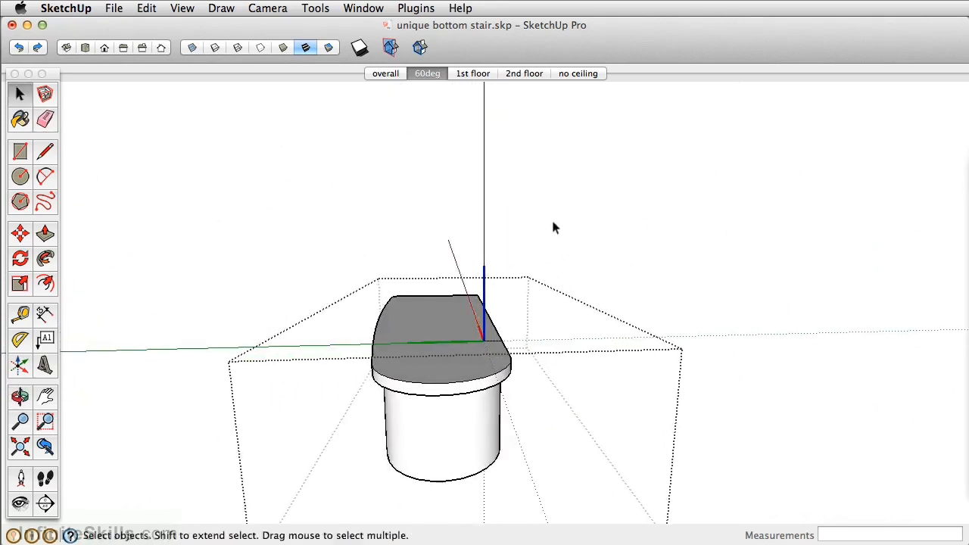
left_click(550, 220)
middle_click_drag(427, 312, 585, 314)
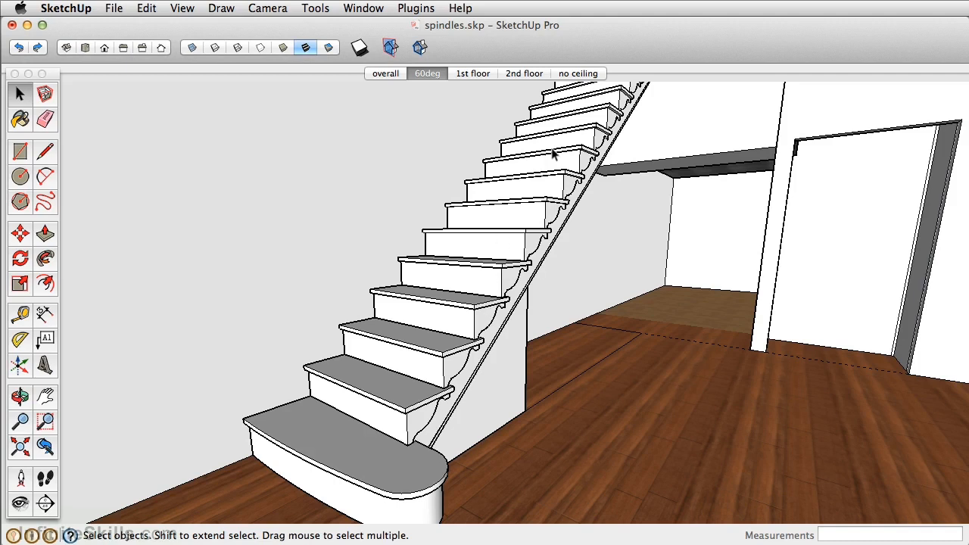
Place guides 2" in from the open side edge and 2" back from the front edge of the fourth stair's tread
left_click(478, 320)
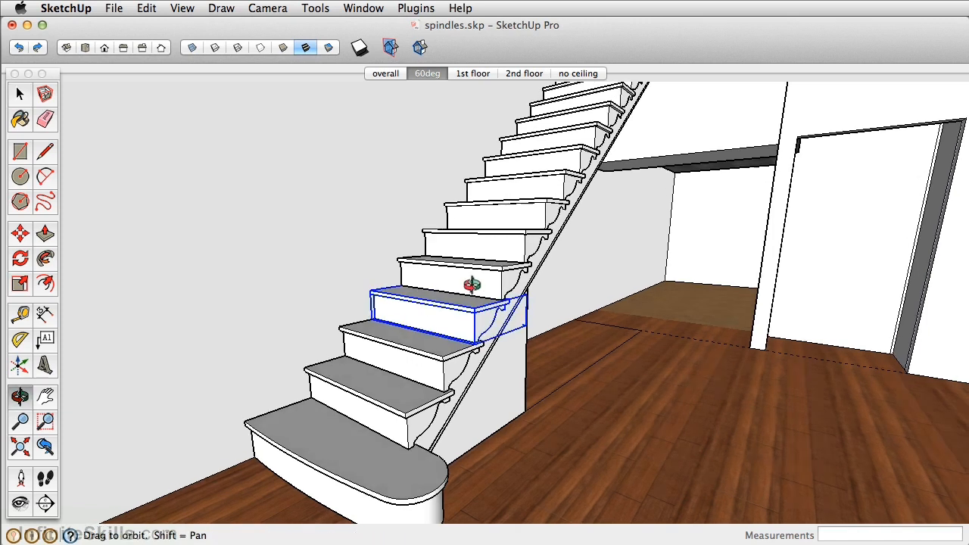
scroll(467, 337, "up", 5)
scroll(481, 365, "up", 1)
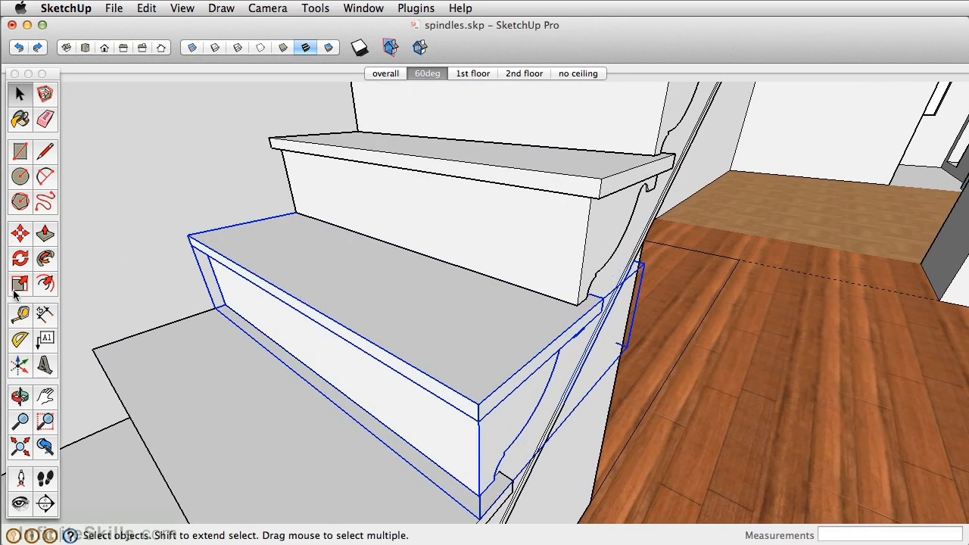
left_click(21, 314)
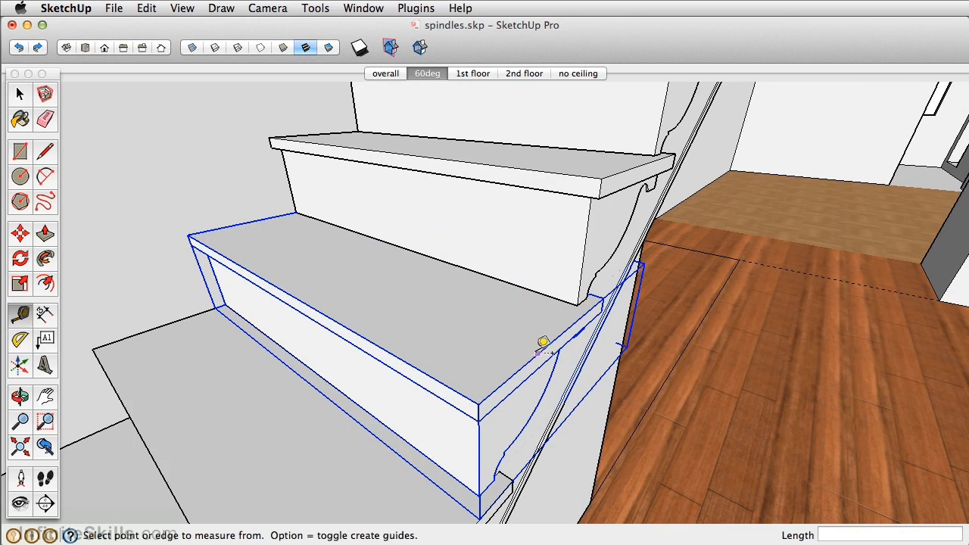
left_click(537, 352)
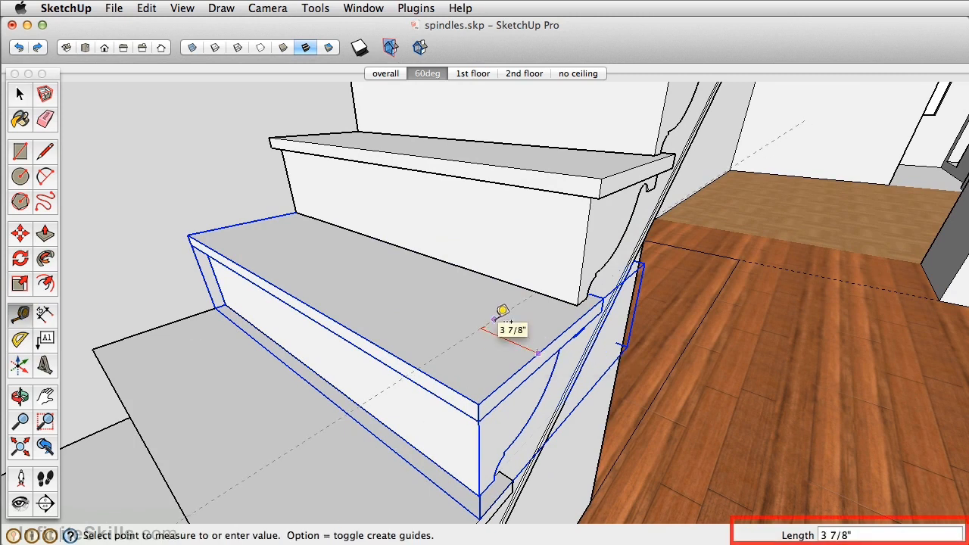
type("2")
key("Return")
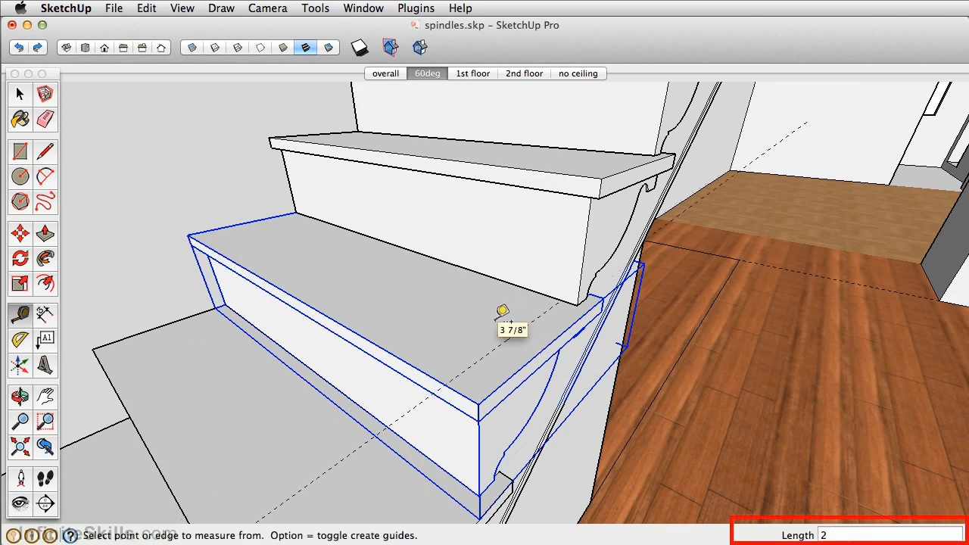
left_click(398, 357)
type("2")
key("Return")
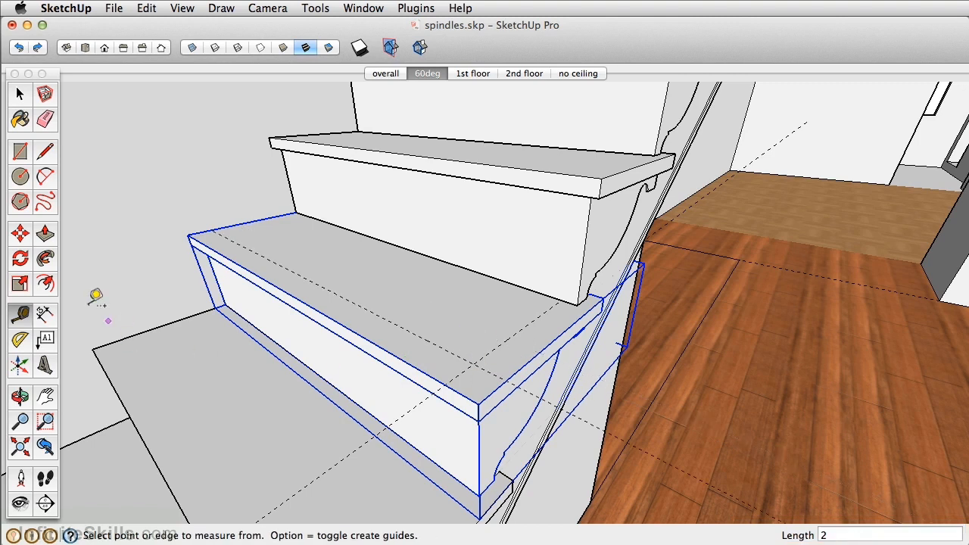
Draw a circle with a 0.5" radius on the tread, centred where the two guides cross
left_click(21, 176)
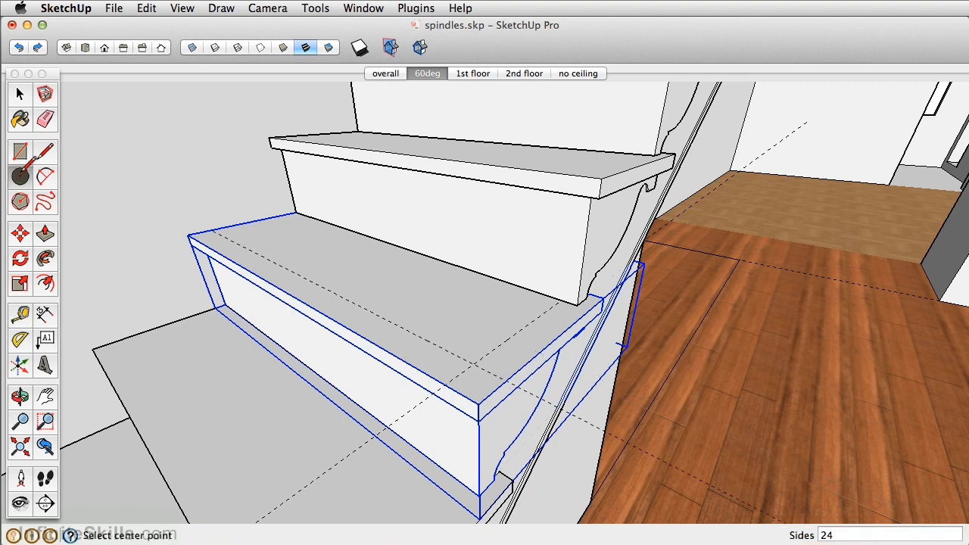
left_click(472, 364)
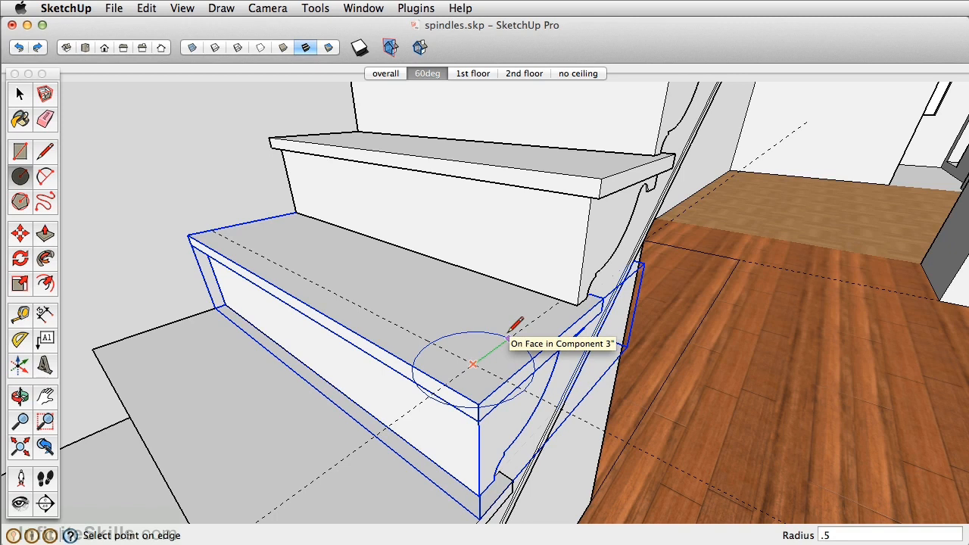
type(".5")
key("Return")
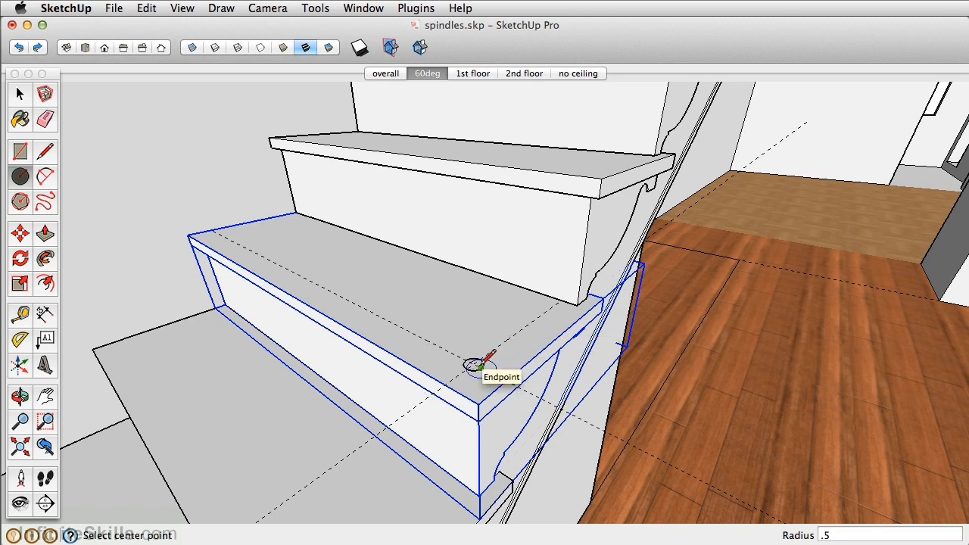
Make the circle and its face a component named "spindle", replacing the selection
scroll(487, 371, "up", 5)
left_click(20, 94)
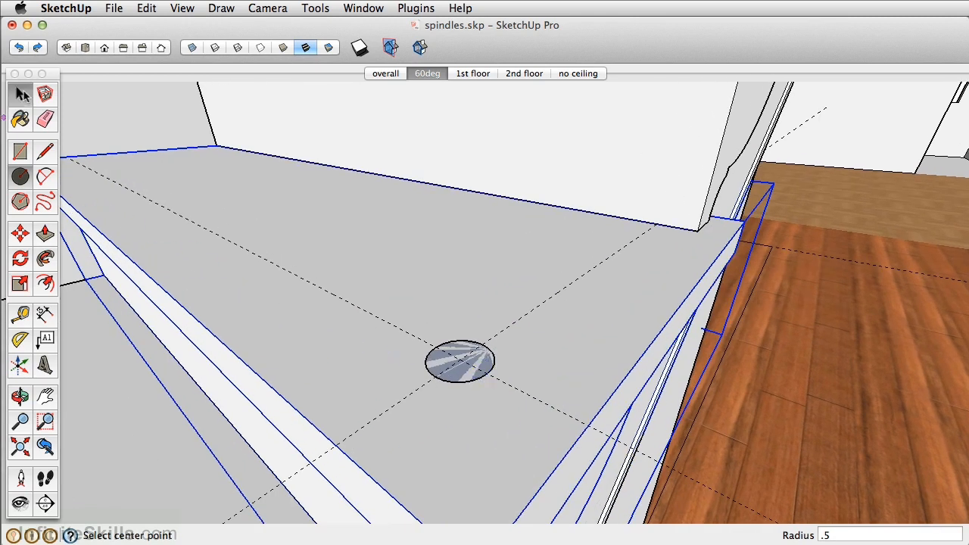
double_click(484, 364)
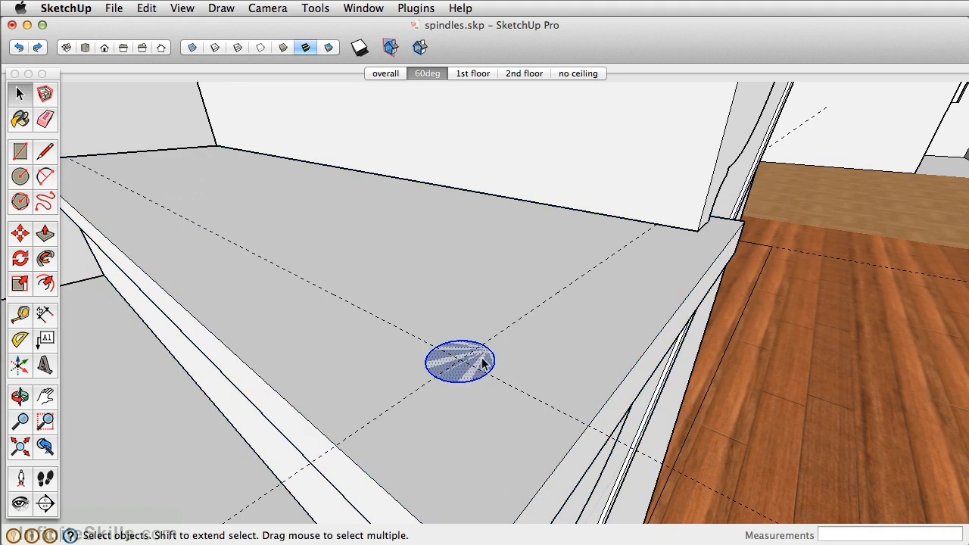
right_click(482, 364)
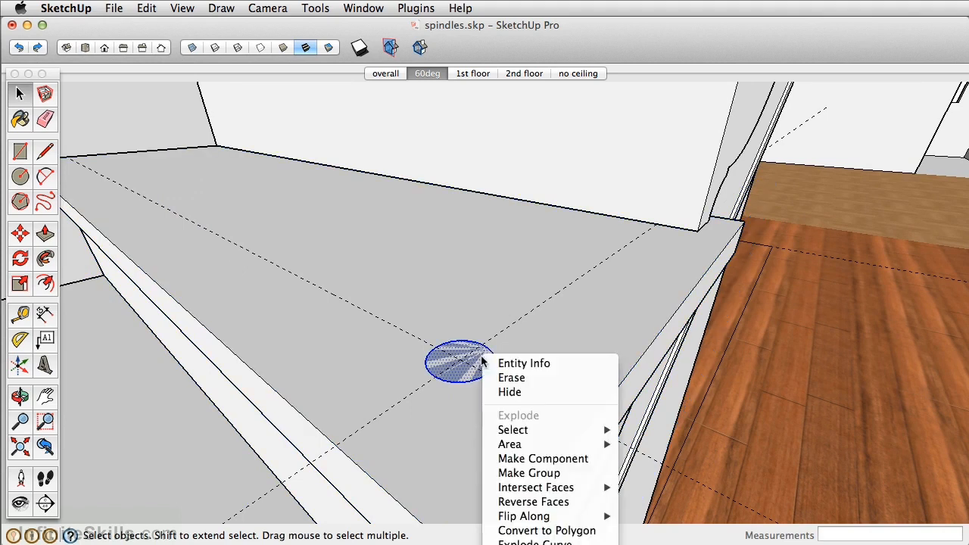
left_click(534, 458)
type("spindle")
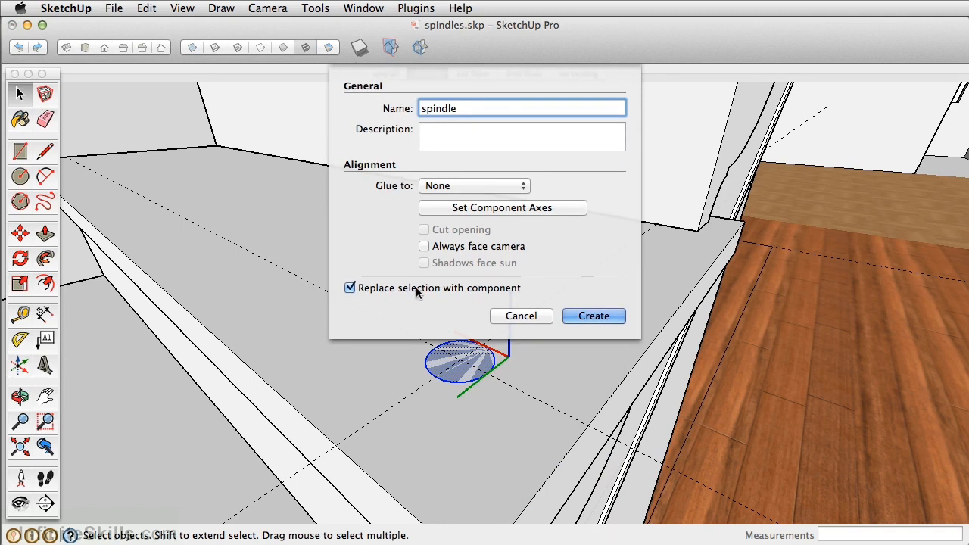
left_click(600, 318)
Open the spindle component and Push/Pull its circular face upward 32.5"
scroll(602, 322, "down", 3)
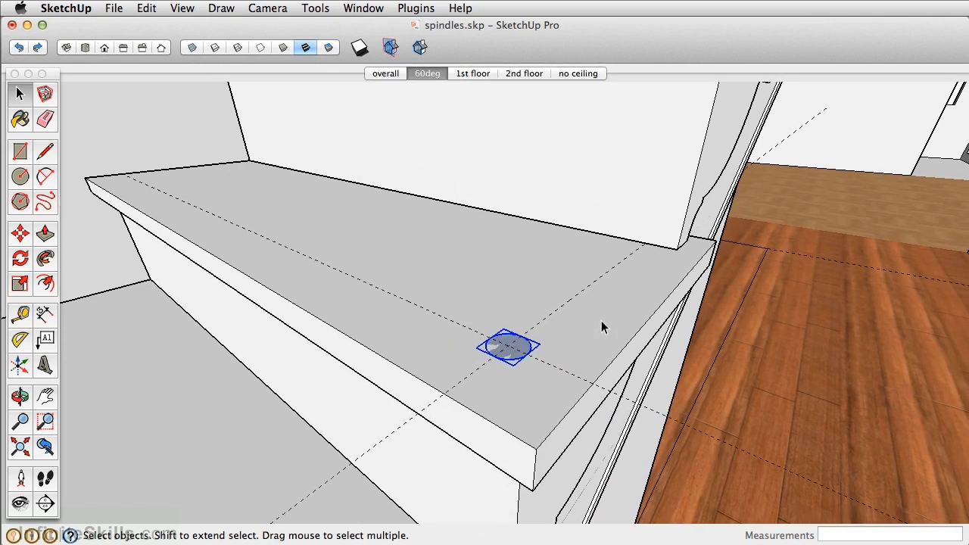
double_click(513, 360)
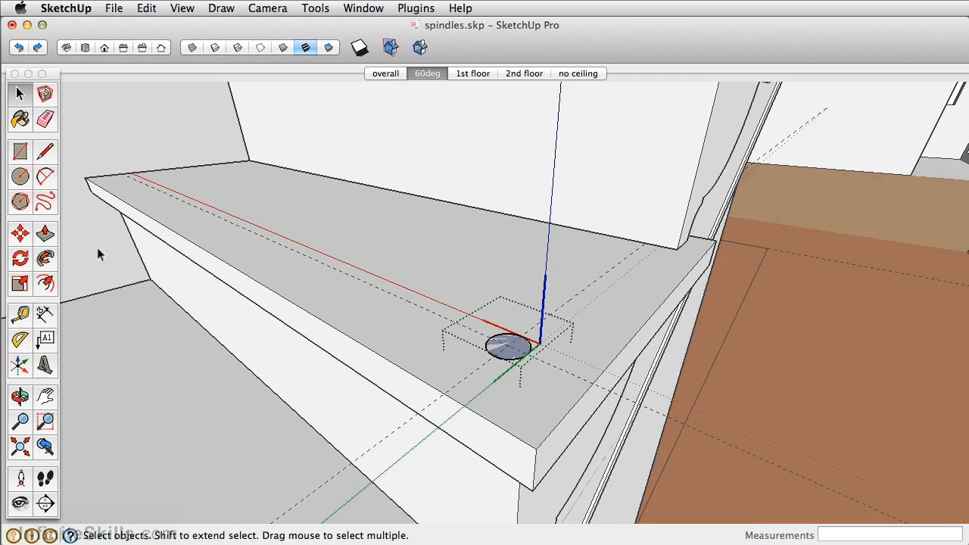
left_click(45, 236)
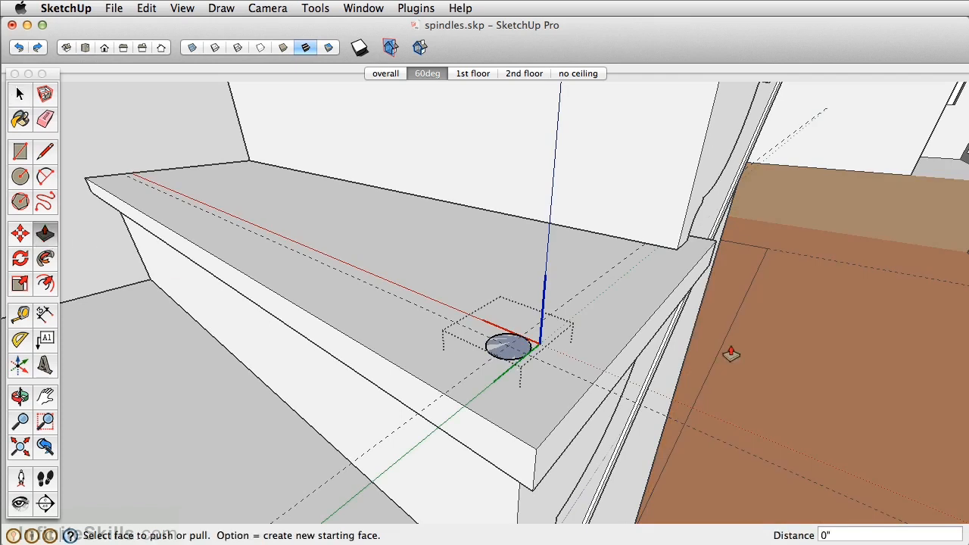
left_click_drag(507, 354, 511, 167)
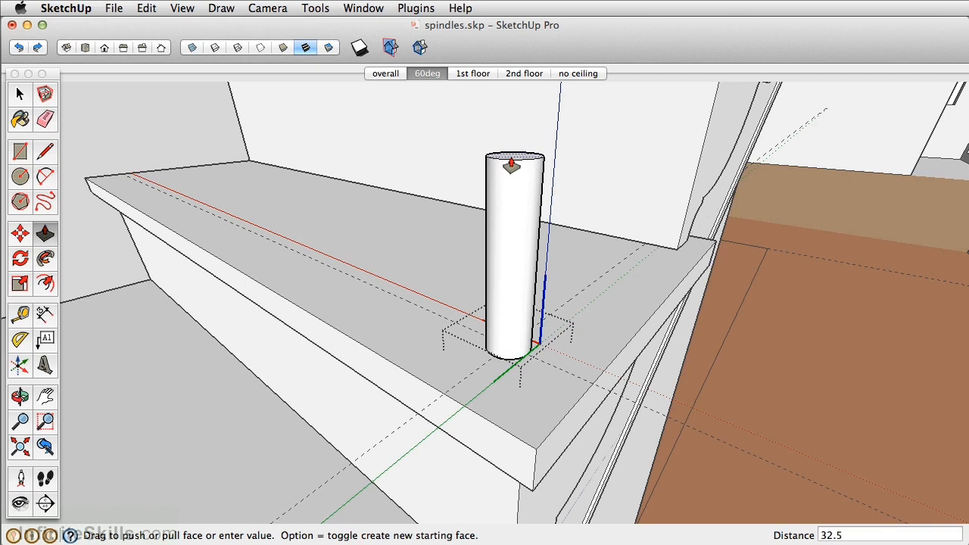
key("Return")
scroll(509, 145, "down", 4)
middle_click_drag(506, 144, 482, 423)
scroll(477, 256, "down", 3)
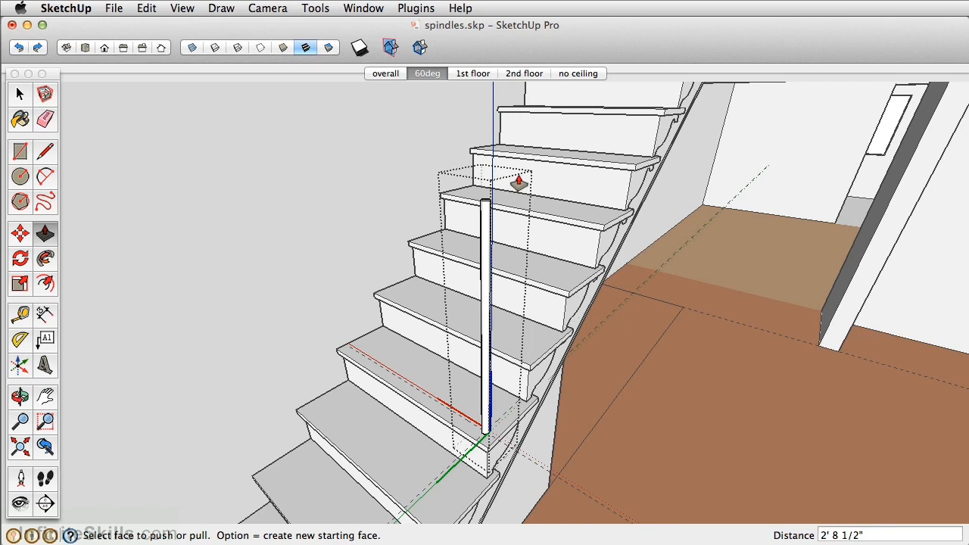
Paint the spindle's side face dark gray using a colour mixed in the colour wheel, and close the component
key("b")
left_click_drag(968, 141, 832, 146)
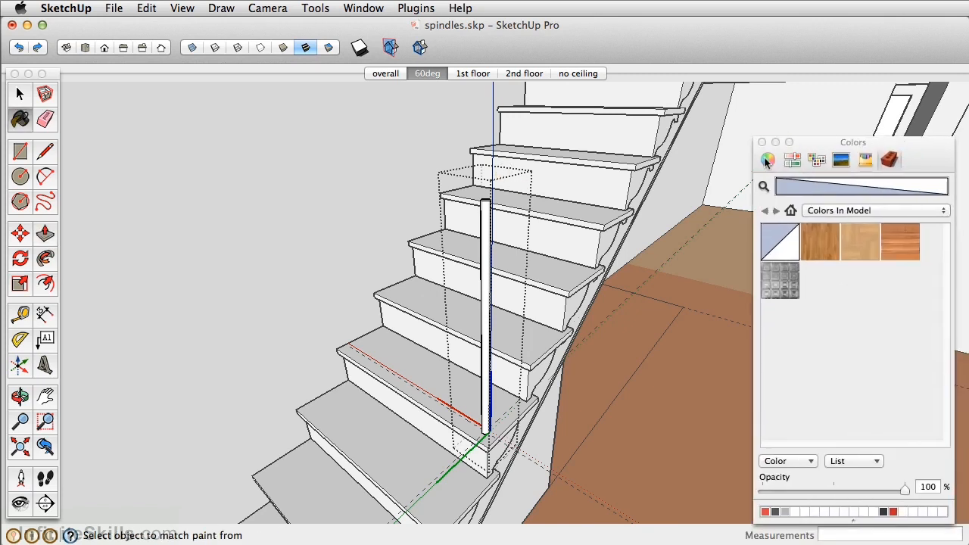
left_click(766, 159)
left_click_drag(946, 208, 948, 470)
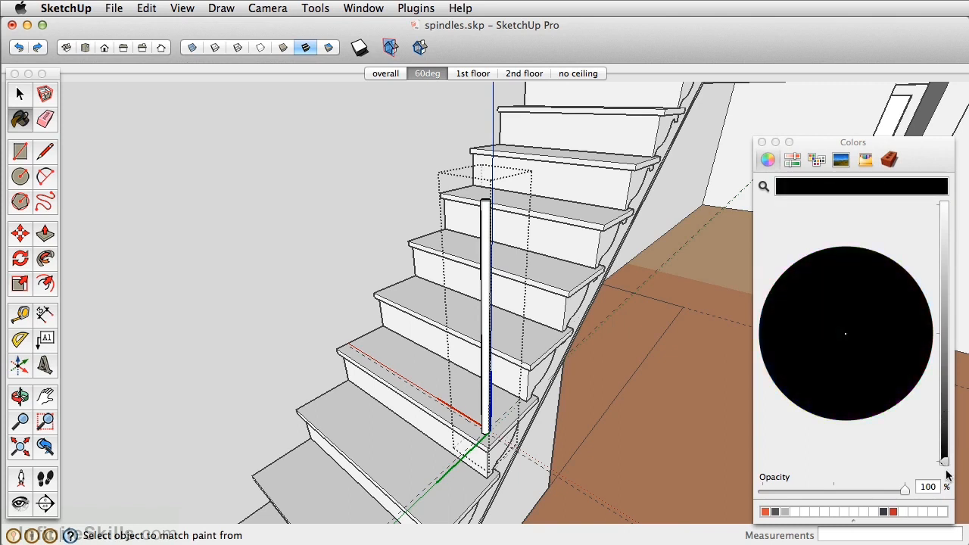
left_click_drag(945, 458, 943, 438)
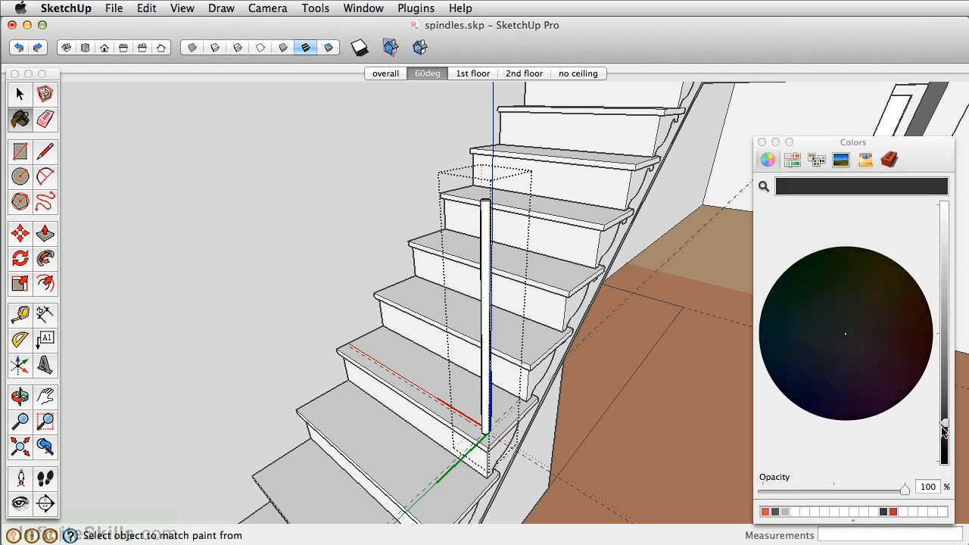
left_click(490, 261)
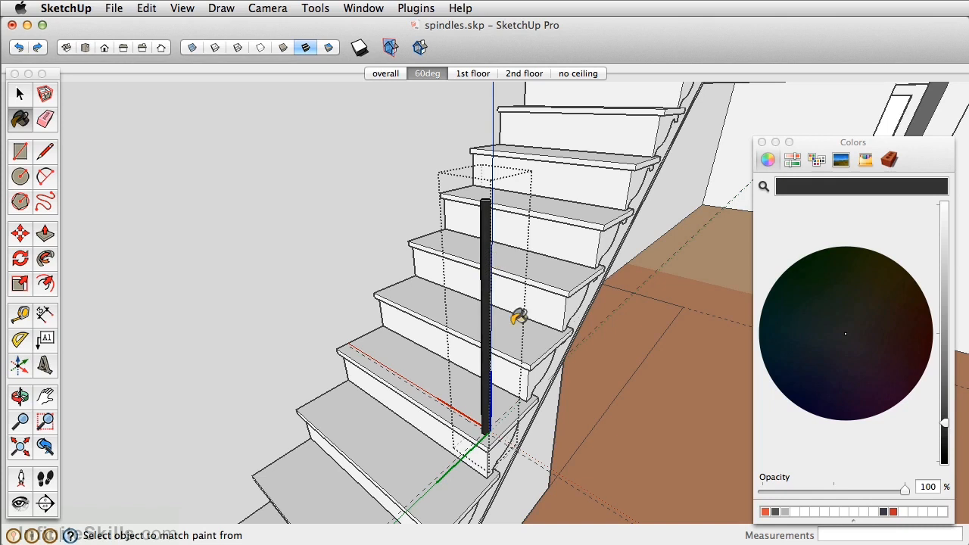
scroll(488, 189, "up", 3)
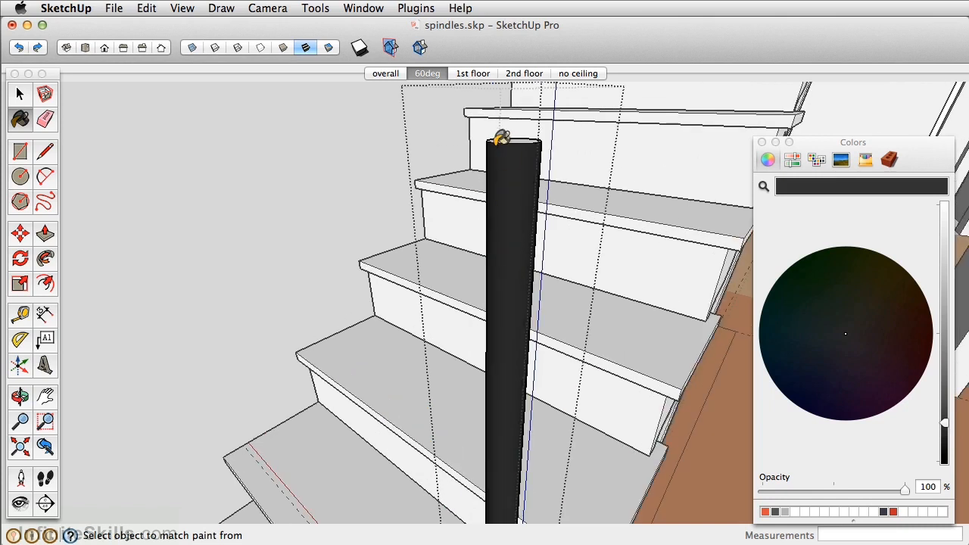
left_click_drag(947, 422, 946, 398)
left_click(513, 196)
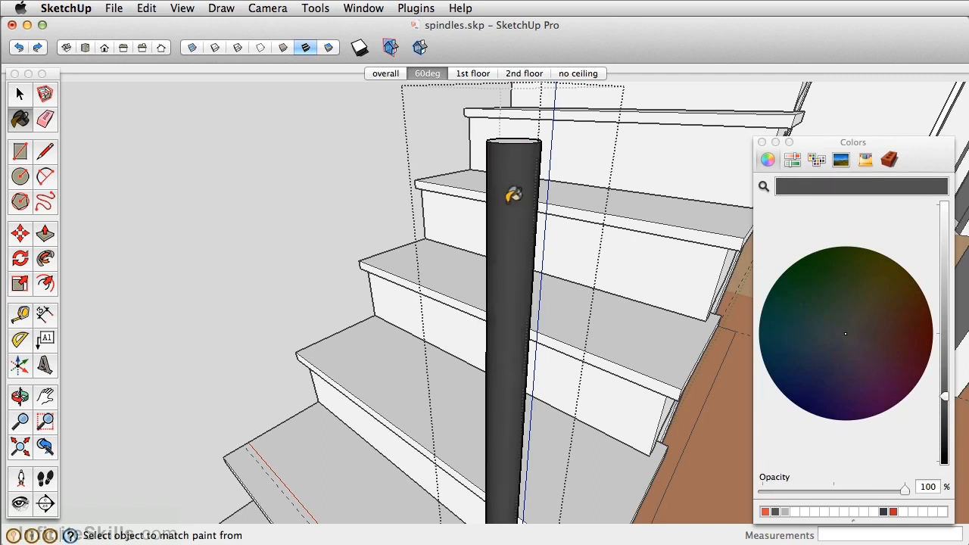
scroll(514, 195, "down", 6)
key("space")
left_click(762, 142)
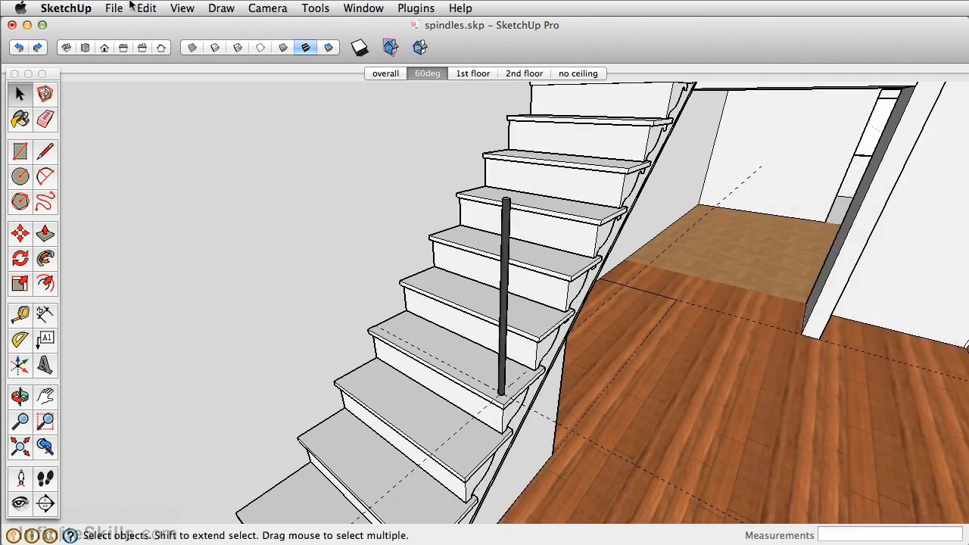
Delete all guides in the model and select the spindle
left_click(144, 8)
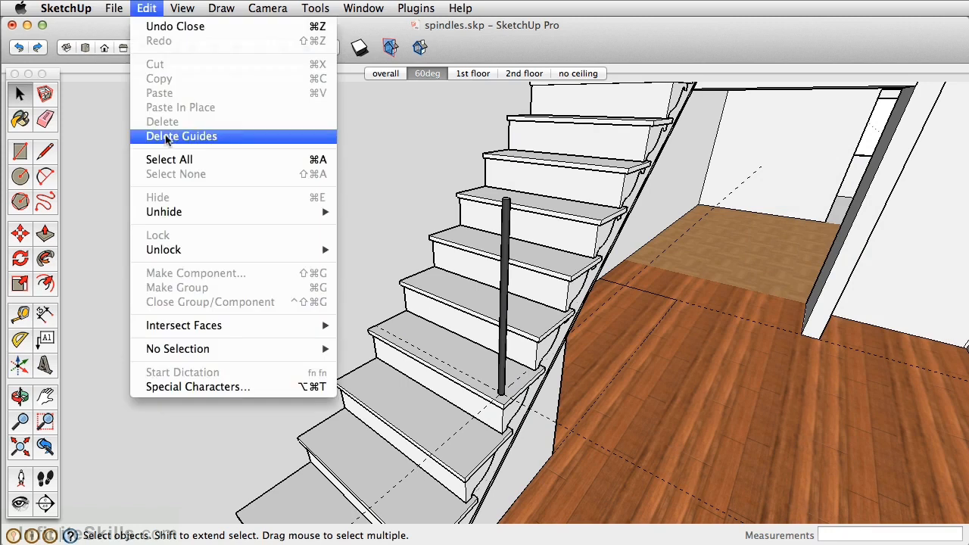
left_click(167, 137)
left_click(506, 336)
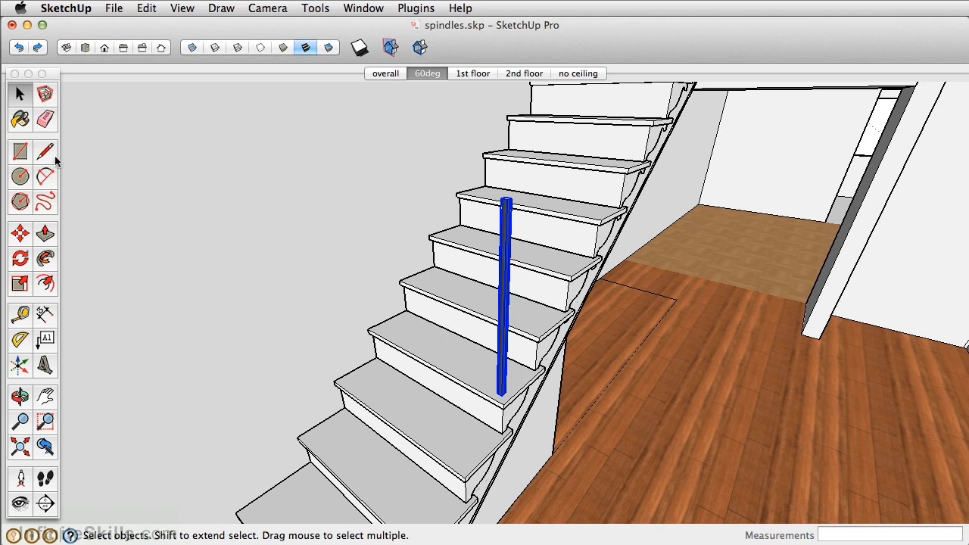
Copy the spindle up the stairs, from its tread's front corner to the matching corner three treads higher
left_click(21, 234)
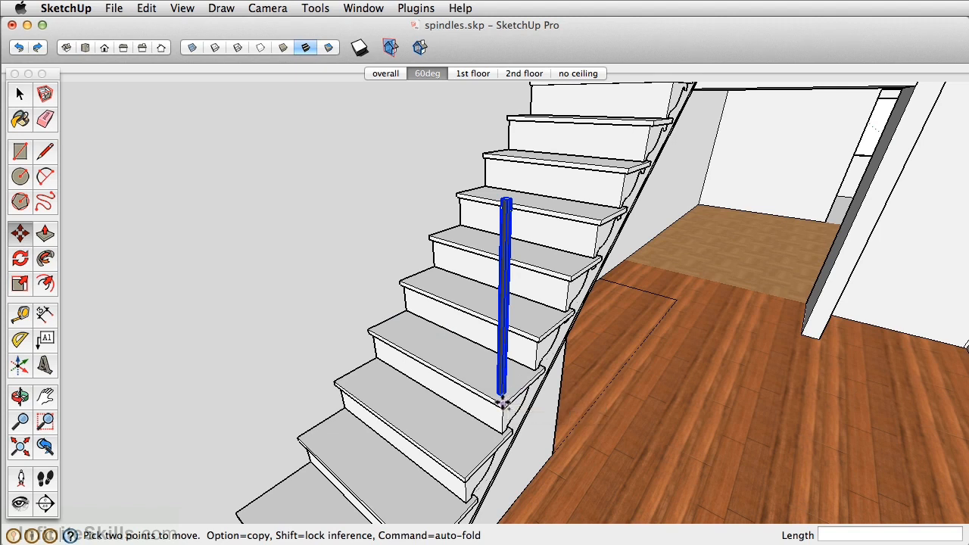
scroll(504, 403, "up", 5)
scroll(503, 402, "up", 2)
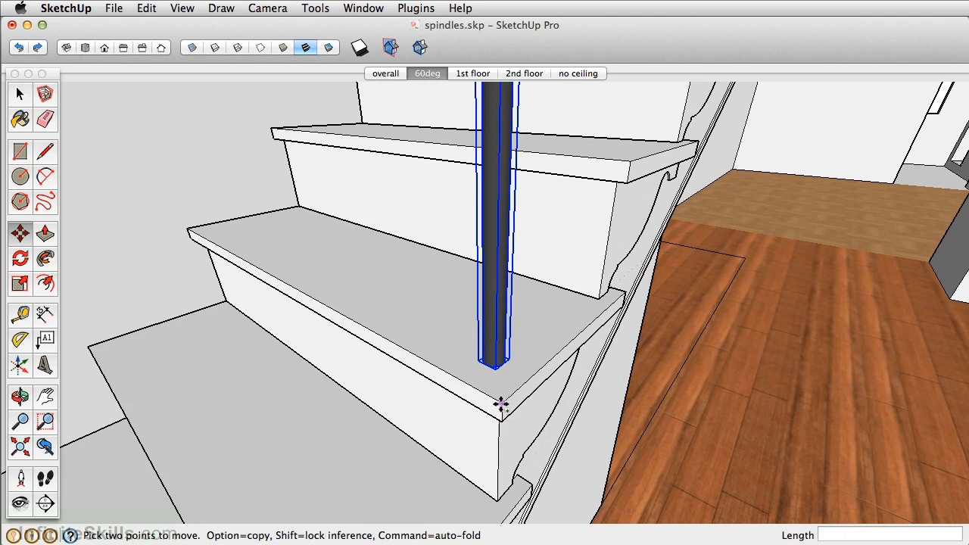
left_click(502, 403, "alt")
scroll(536, 277, "down", 5)
middle_click_drag(536, 277, 462, 324)
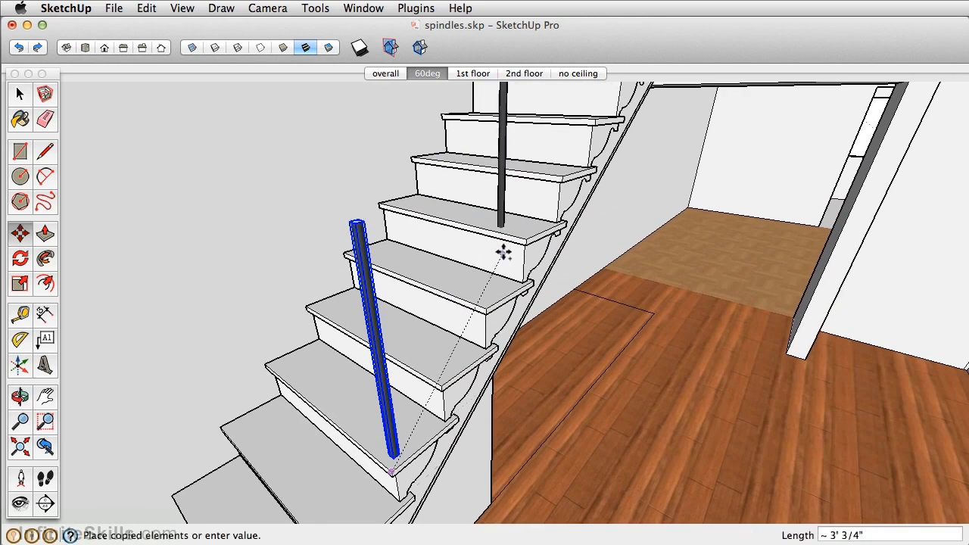
scroll(523, 244, "up", 4)
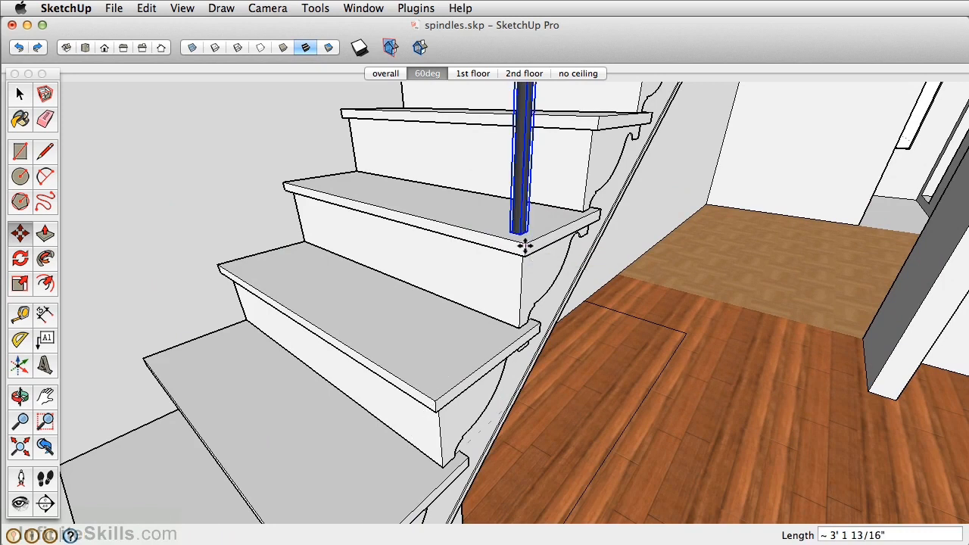
left_click(522, 243)
Repeat the spindle copy as a 4x array up the staircase
scroll(524, 244, "down", 2)
scroll(524, 244, "down", 3)
mouse_move(504, 249)
middle_mouse_down()
mouse_move(410, 313)
mouse_move(491, 190)
mouse_move(461, 243)
middle_mouse_up()
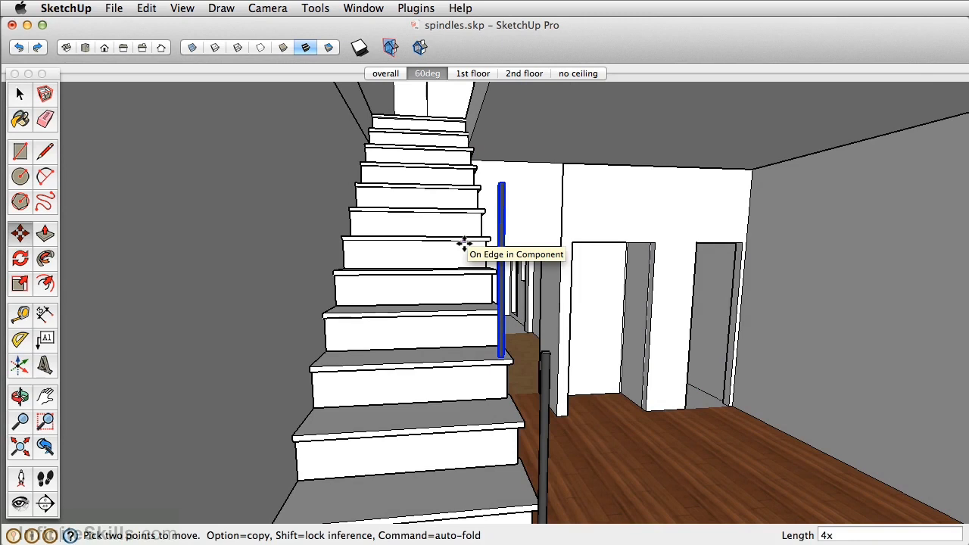
key("Return")
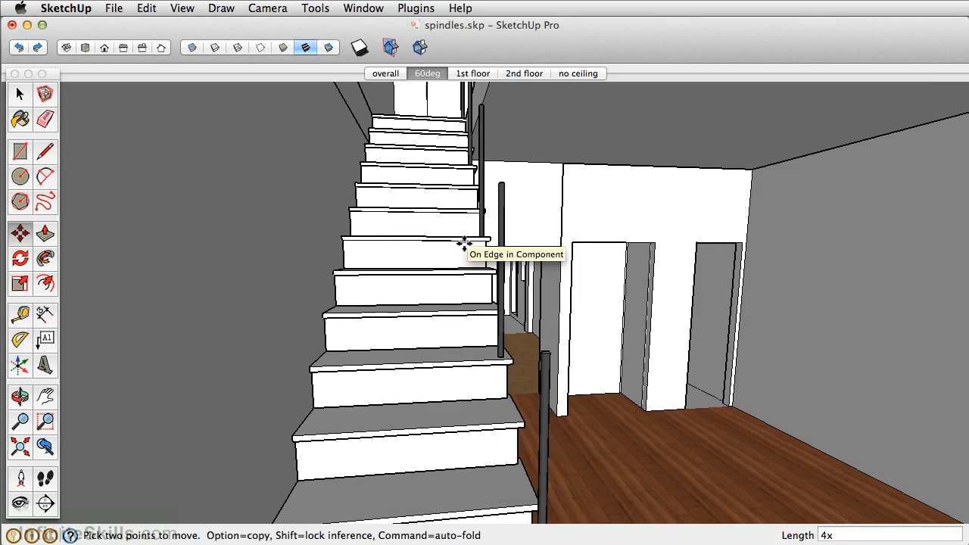
Make the topmost stair component unique and open it for editing
middle_click_drag(442, 165, 484, 217)
key("space")
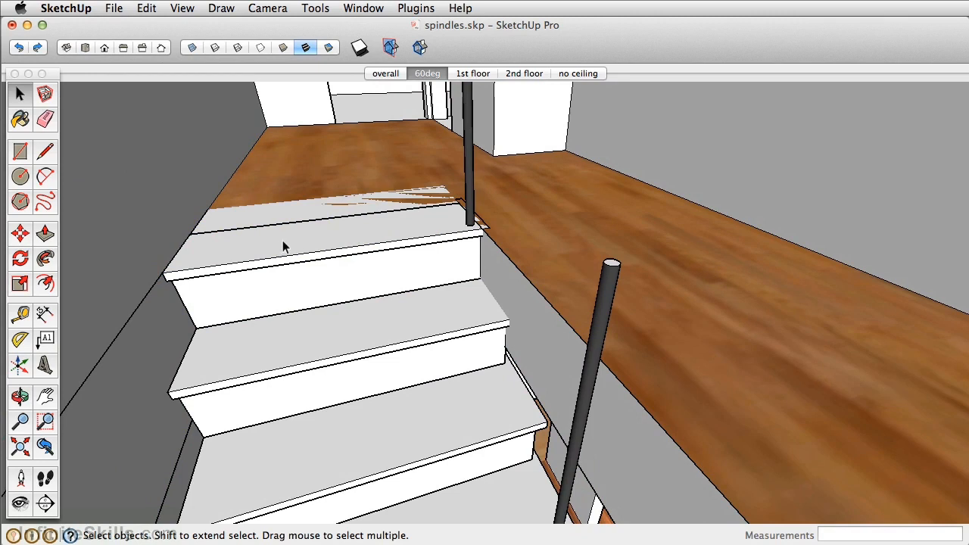
right_click(282, 241)
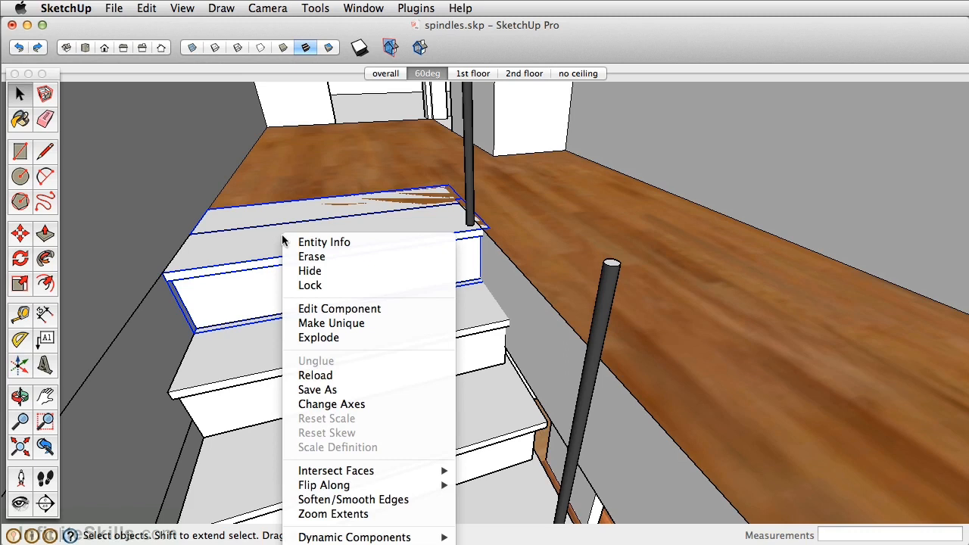
left_click(321, 323)
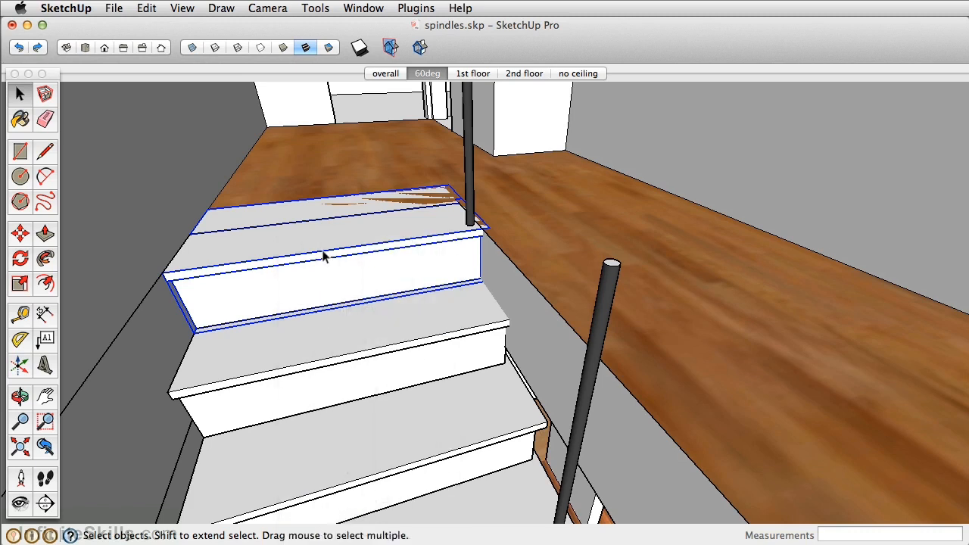
double_click(343, 231)
middle_click_drag(343, 232, 414, 367)
scroll(409, 364, "up", 3)
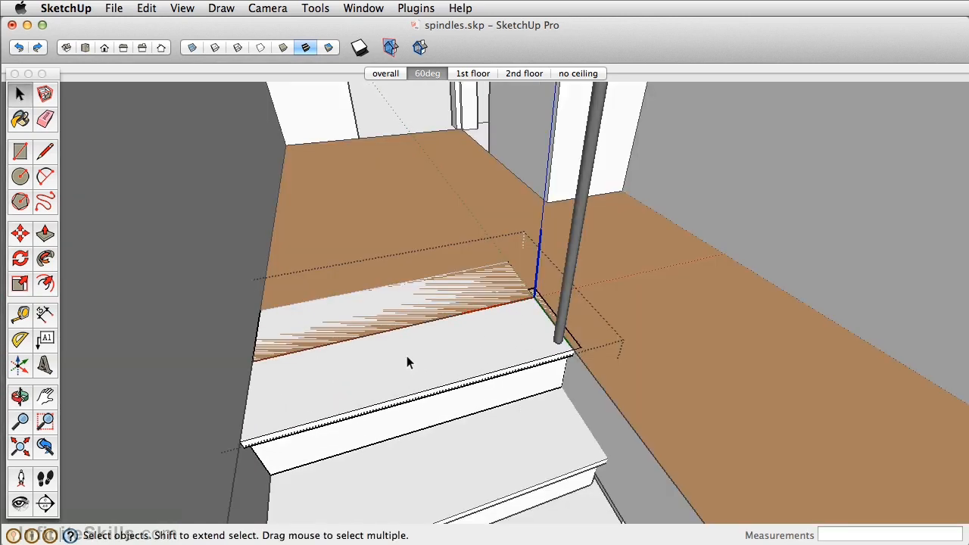
Draw a rectangle from the back corner of the top stair's tread to split off the part overlapping the upper floor
key("r")
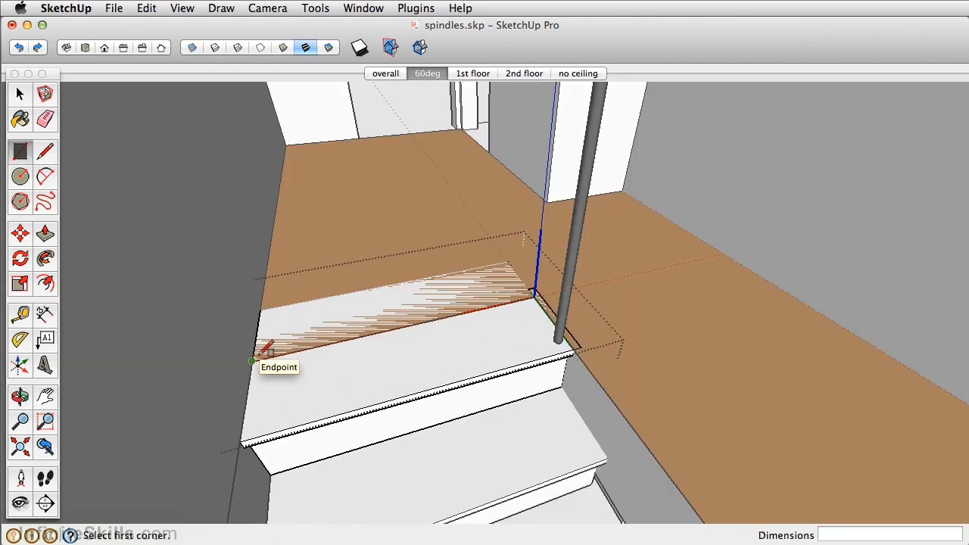
key("i")
key("i")
key("i")
key("i")
left_click(253, 360)
left_click(514, 255)
Push/Pull the split-off rear part of the stair's side by -2' 11 1/2" across the full width to remove it
middle_click_drag(302, 368, 476, 302)
key("p")
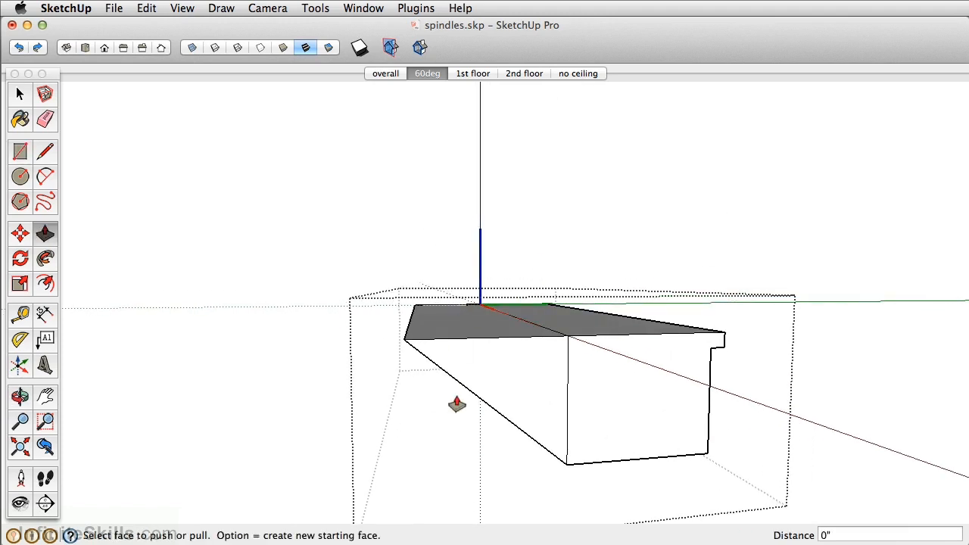
left_click(495, 393)
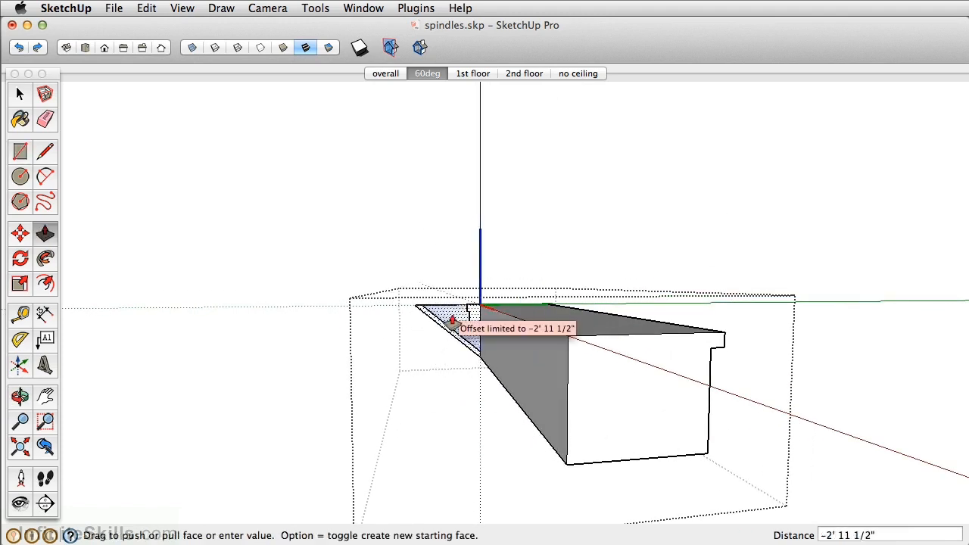
left_click(443, 320)
Delete the leftover triangular face and edges behind the trimmed top stair
middle_click_drag(424, 309, 532, 335)
scroll(529, 341, "up", 3)
key("space")
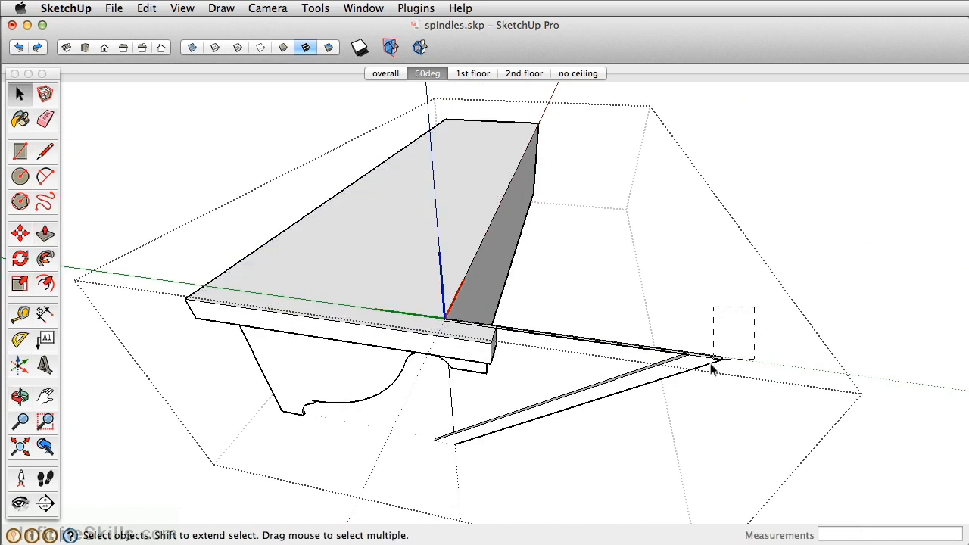
left_click_drag(612, 443, 578, 446)
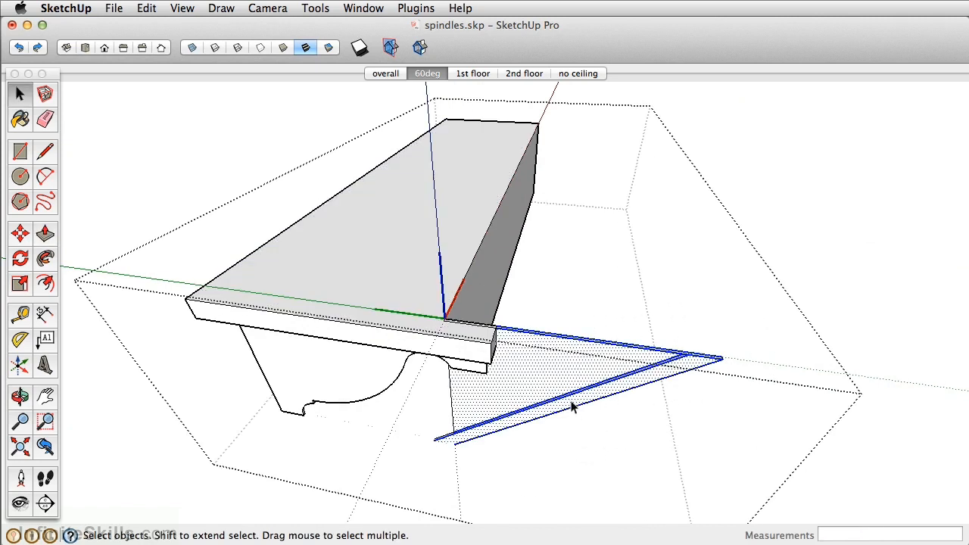
key("Delete")
Check the tread's overhang against the surrounding model and Push/Pull the tread's side end inward by 7/8"
middle_click_drag(518, 367, 765, 296)
middle_click_drag(587, 300, 810, 345)
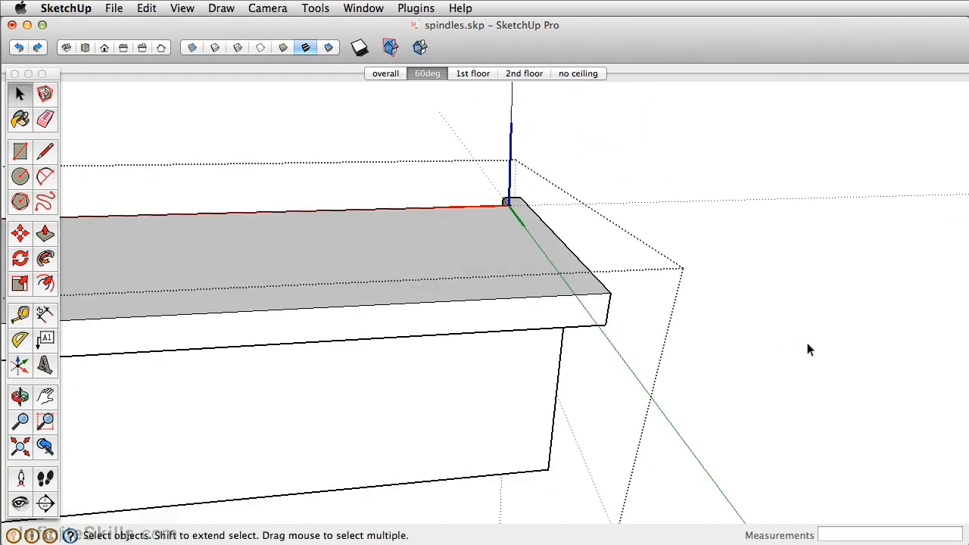
key("i")
key("i")
key("i")
key("i")
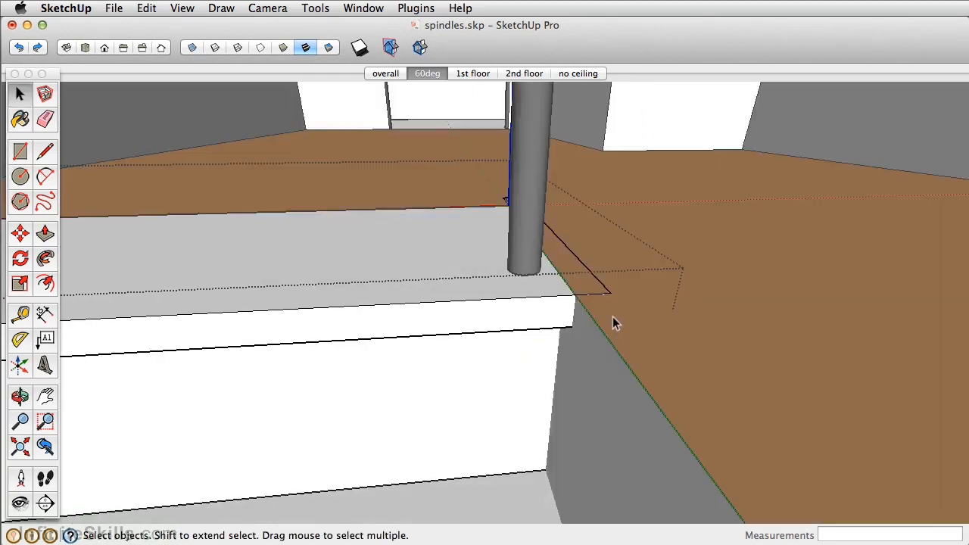
middle_click_drag(636, 321, 448, 272)
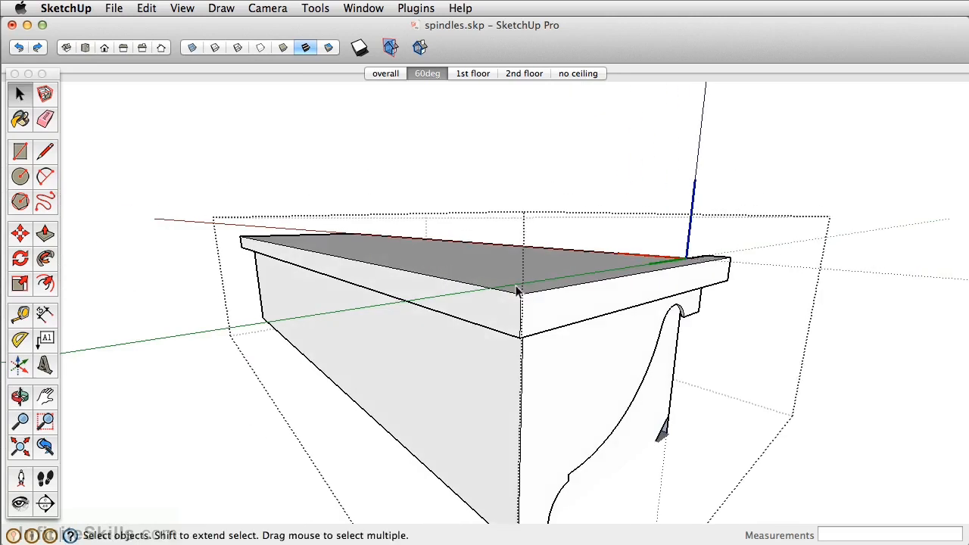
key("p")
left_click(526, 318)
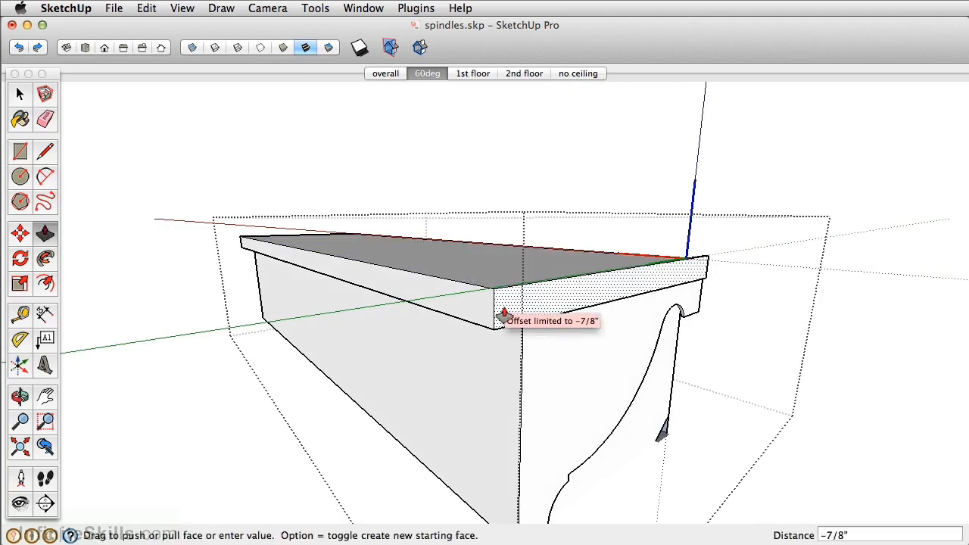
left_click(503, 314)
Push/Pull the recessed face below the decorative bracket out 1/8" and erase the bracket's curved outline
middle_click_drag(553, 333, 541, 293)
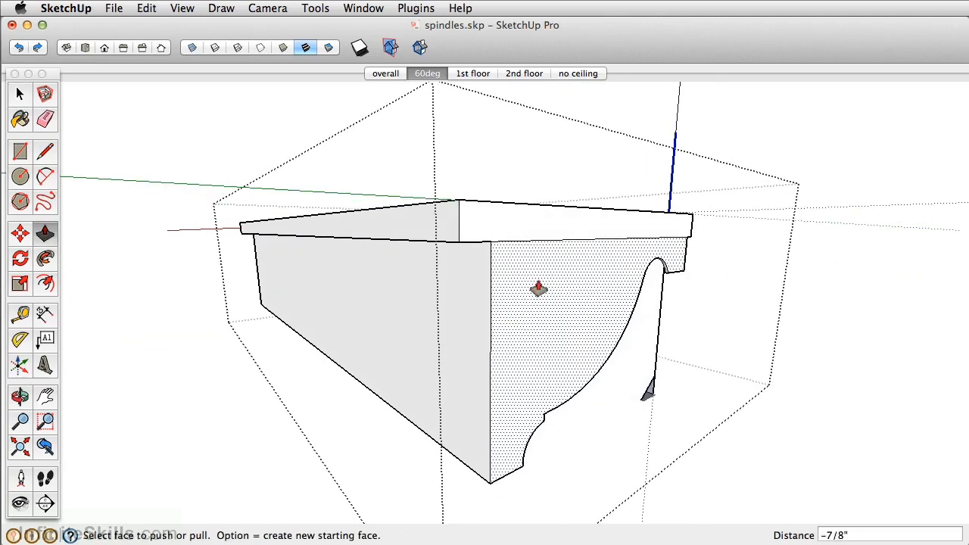
left_click(557, 442)
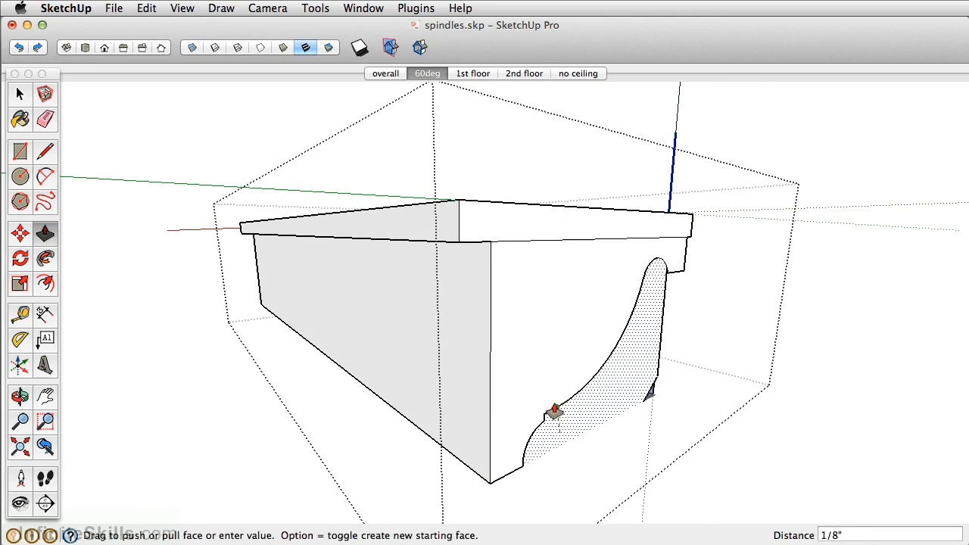
left_click(554, 412)
key("e")
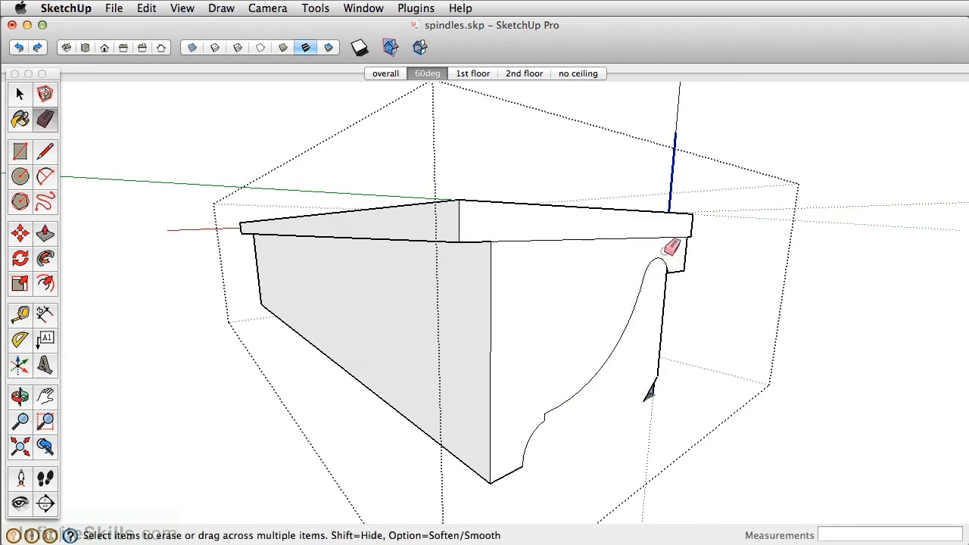
left_click_drag(660, 258, 642, 289)
left_click(539, 426)
mouse_move(612, 385)
middle_mouse_down()
mouse_move(277, 356)
mouse_move(378, 364)
mouse_move(372, 350)
mouse_move(409, 396)
mouse_move(629, 295)
mouse_move(512, 400)
mouse_move(654, 328)
middle_mouse_up()
Trim the side end of the top stair with Push/Pull and close the stair component
mouse_move(535, 194)
middle_mouse_down()
mouse_move(494, 320)
mouse_move(638, 328)
middle_mouse_up()
middle_click_drag(505, 316, 596, 299, "shift")
key("h")
key("h")
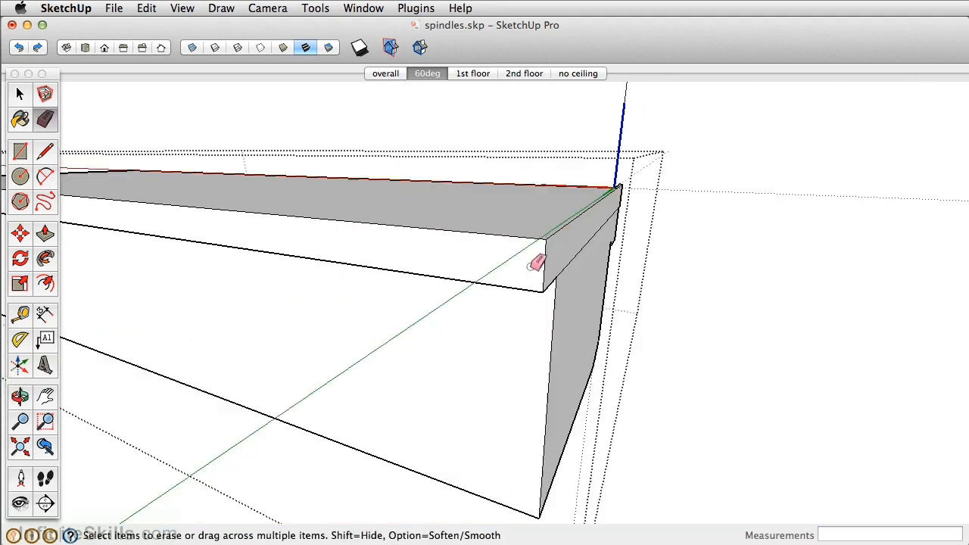
key("p")
left_click_drag(547, 264, 497, 275)
left_click_drag(562, 295, 557, 273)
middle_click_drag(508, 288, 610, 234)
scroll(664, 306, "down", 4)
middle_click_drag(664, 306, 631, 301)
key("space")
left_click(671, 168)
Copy the top tread's spindle 2" sideways along the red axis onto the upper floor
scroll(608, 210, "down", 3)
middle_click_drag(609, 210, 476, 303)
scroll(476, 303, "up", 4)
scroll(476, 304, "up", 3)
left_click(482, 266)
middle_click_drag(492, 235, 490, 385)
scroll(489, 384, "up", 5)
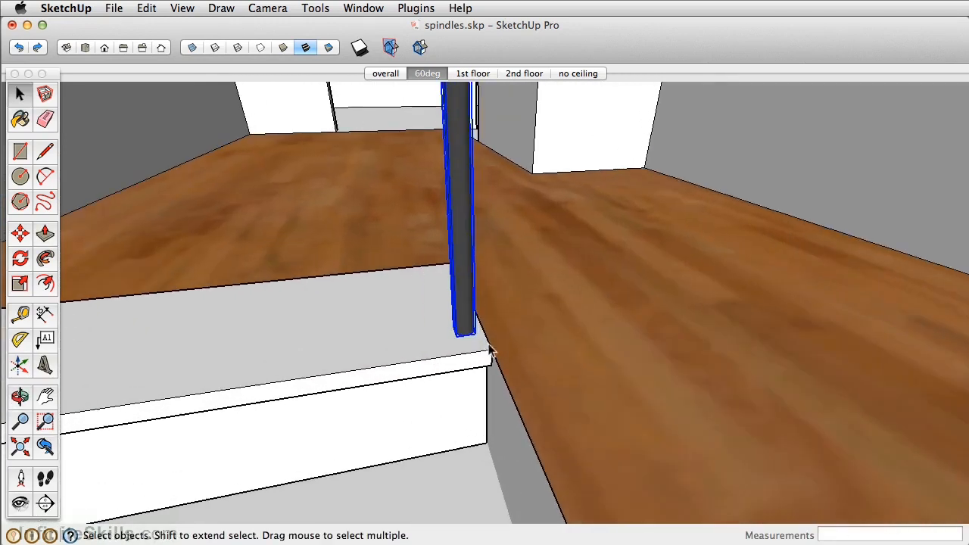
key("m")
left_click(471, 350)
key("alt")
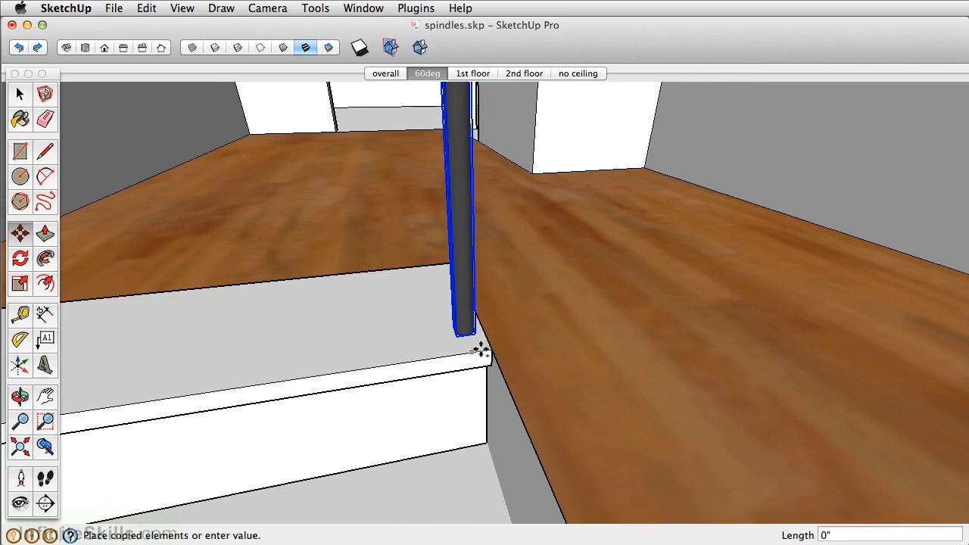
left_click(519, 345)
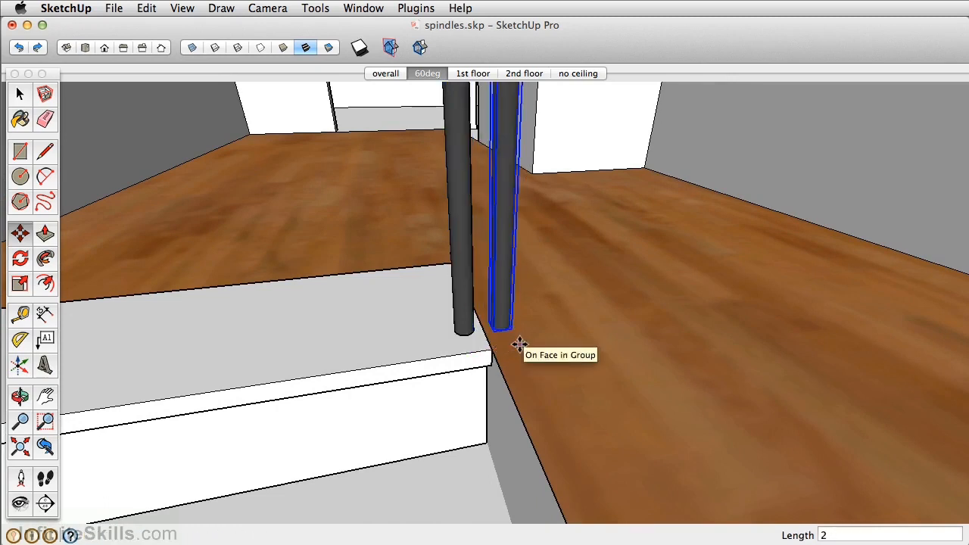
Copy the upper-floor spindle along the stair opening's edge to the far wall corner and divide the span with 2/
middle_click_drag(452, 346, 629, 333)
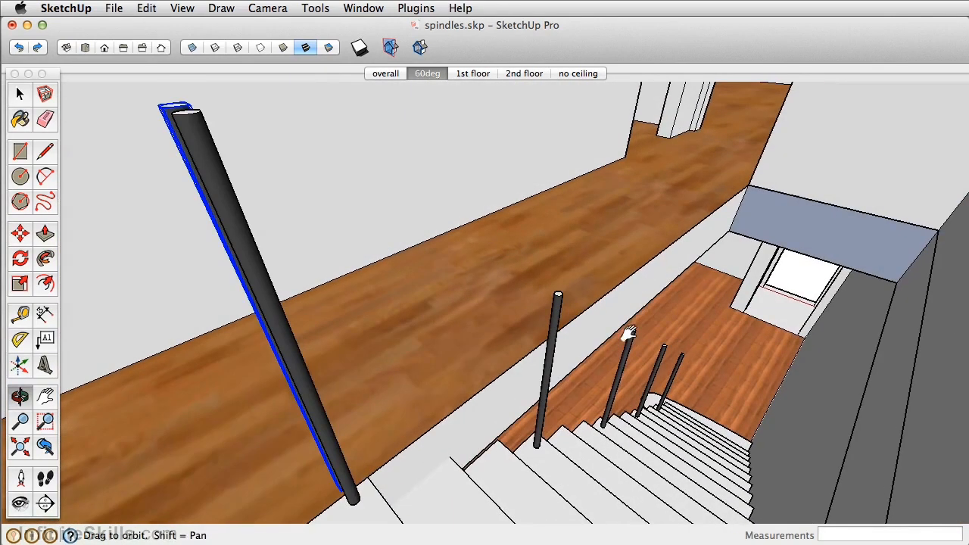
key("m")
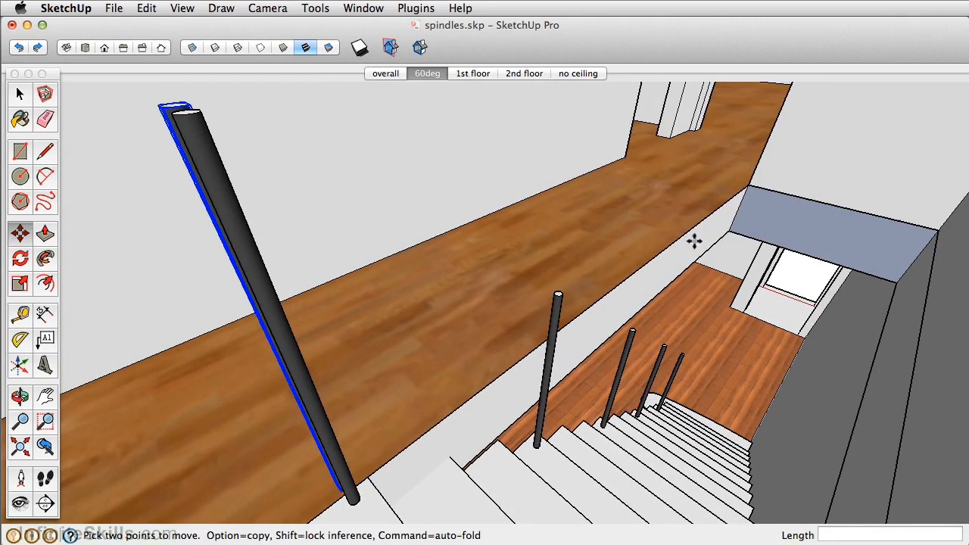
left_click(367, 477, "alt")
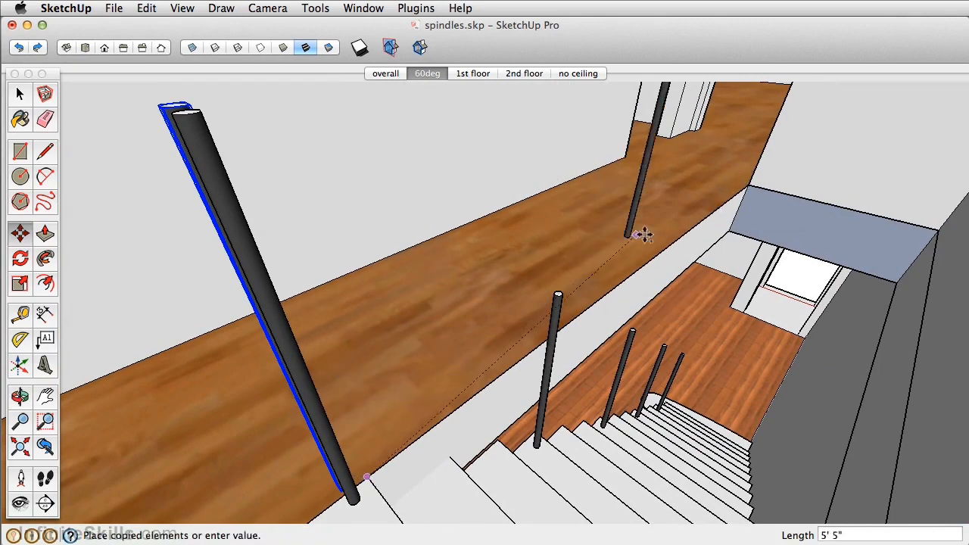
left_click(744, 187)
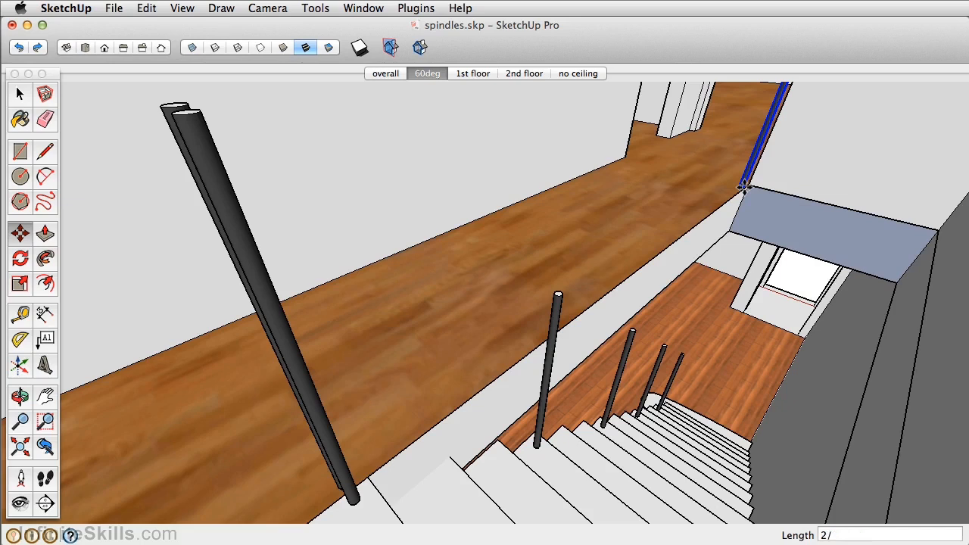
key("Return")
Try dividing the upper-floor spindle array with 4/ and 6/, and set it back to 2/
middle_click_drag(481, 267, 485, 303)
middle_click_drag(629, 144, 623, 187)
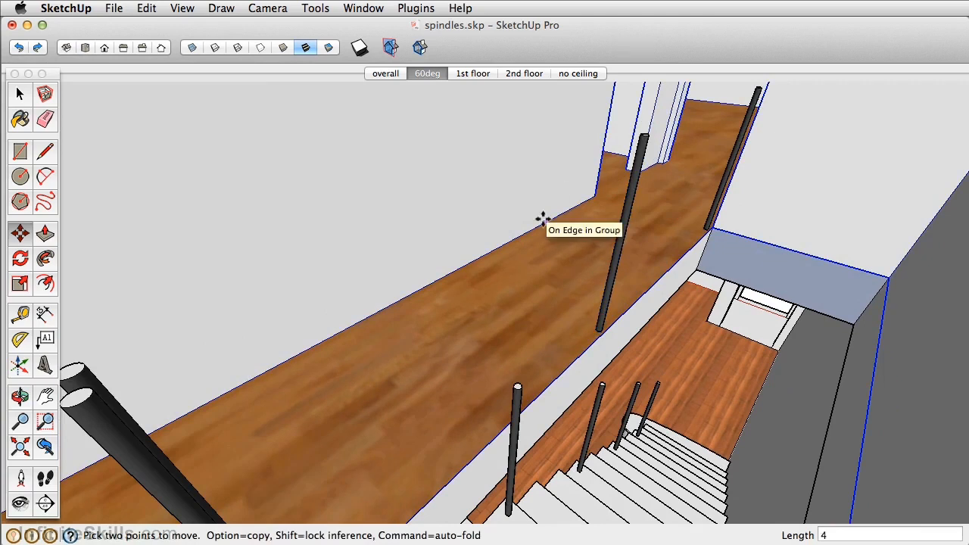
key("Return")
type("6/")
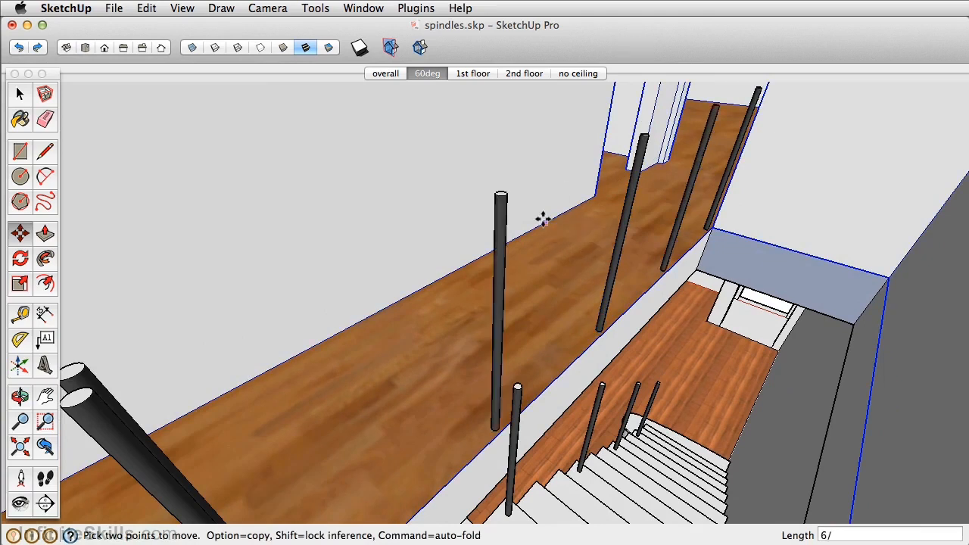
key("Return")
type("2")
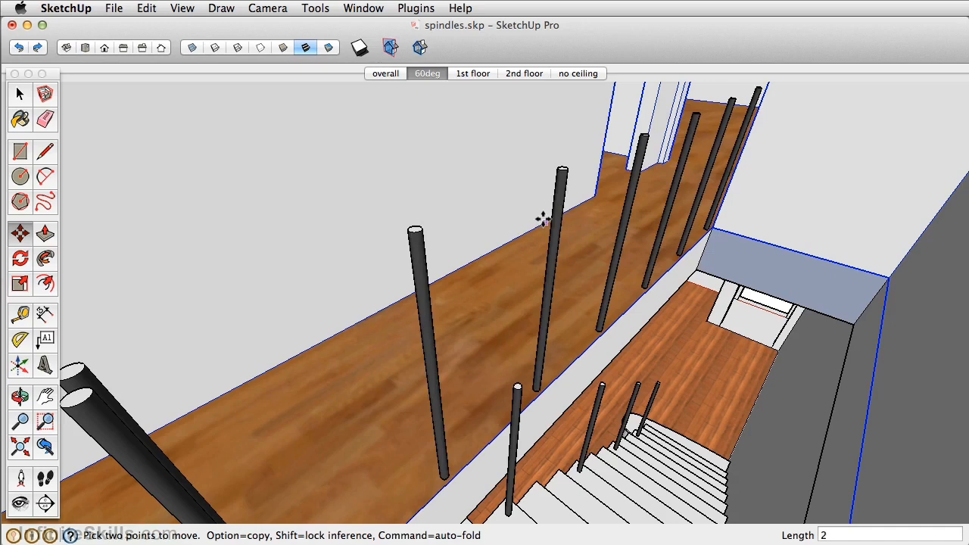
type("/")
key("Return")
middle_click_drag(440, 314, 454, 295)
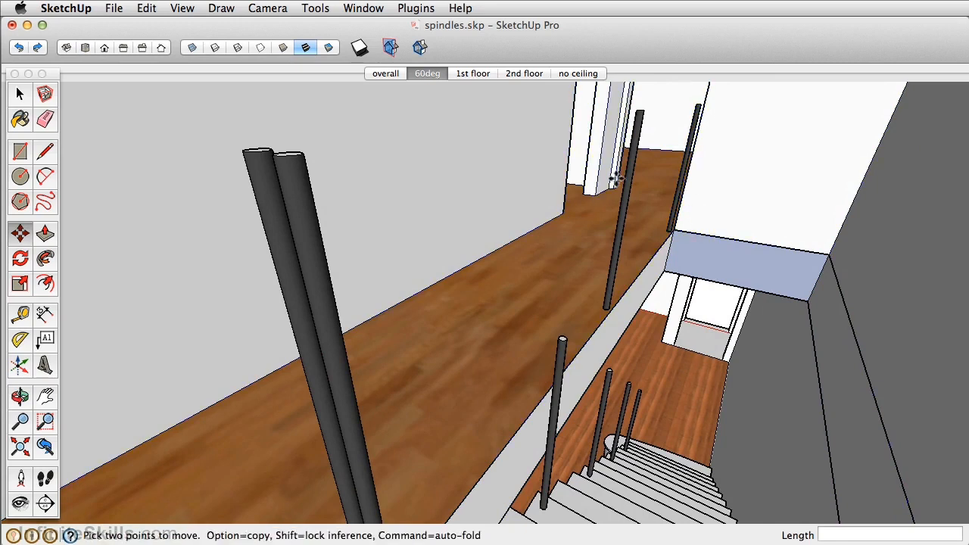
middle_click_drag(639, 119, 657, 363)
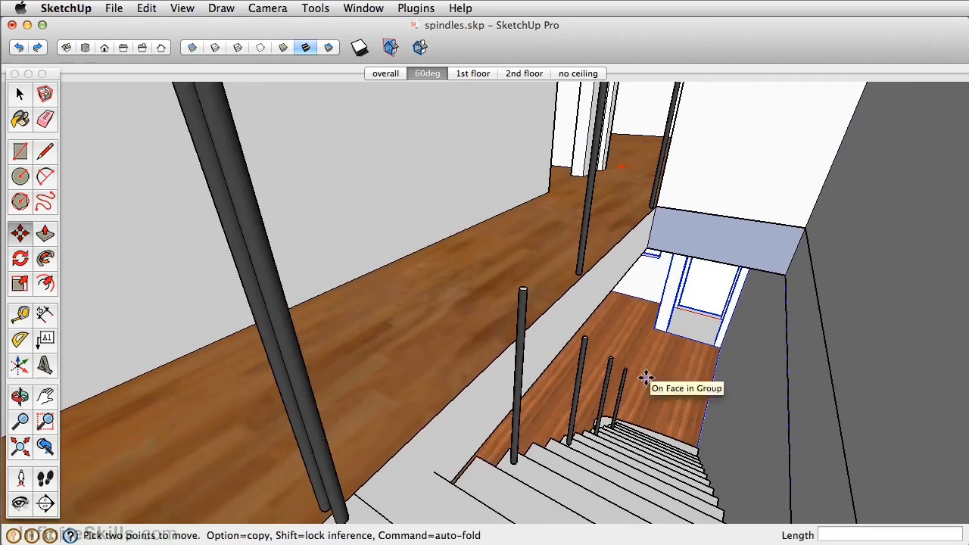
scroll(636, 382, "up", 3)
middle_click_drag(514, 391, 825, 373)
key("space")
left_click(613, 229)
scroll(605, 219, "up", 2)
key("m")
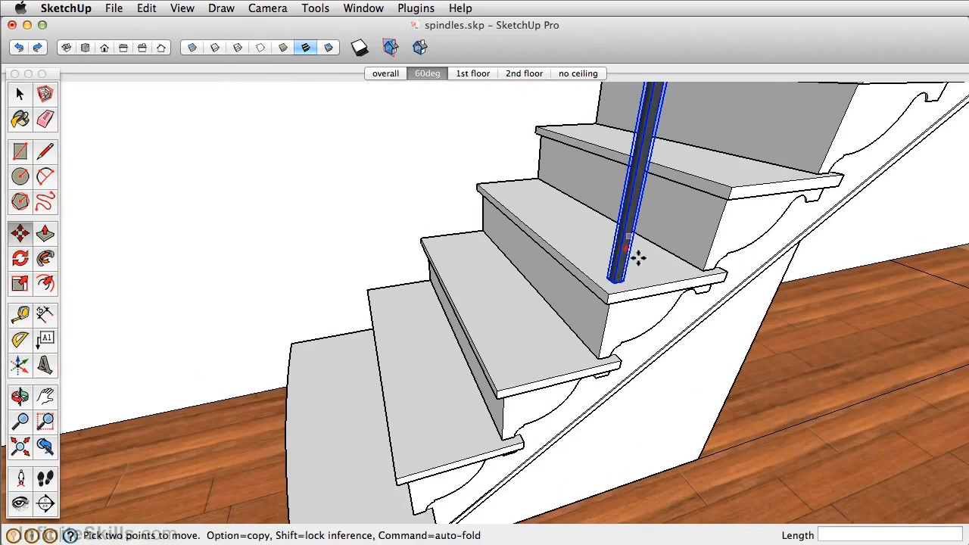
left_click(615, 294)
key("alt")
middle_click_drag(454, 433, 615, 395)
left_click(573, 411)
Push/Pull the rectangular face beside the stairs down through the first floor to cut the lower stair opening
key("p")
left_click(696, 394)
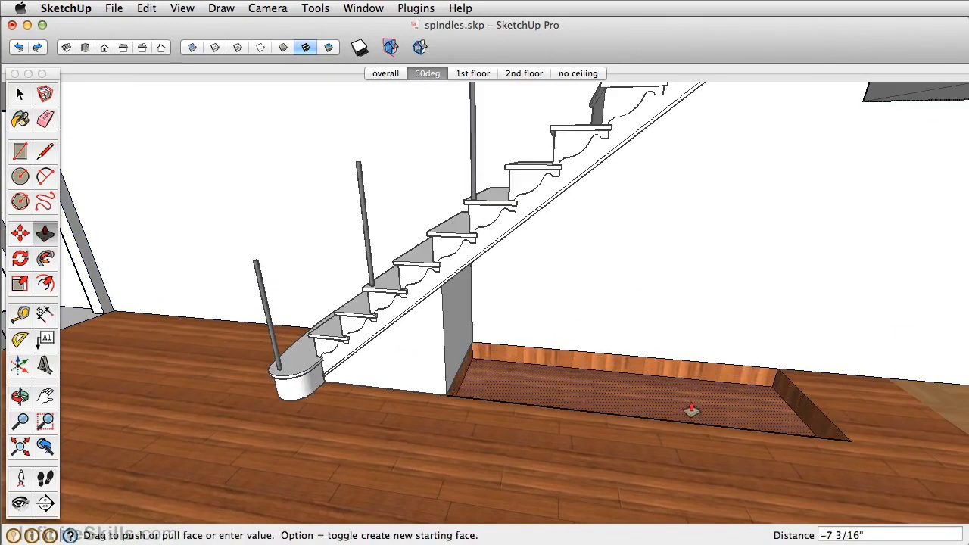
left_click(684, 418)
mouse_move(684, 419)
middle_mouse_down()
mouse_move(629, 404)
mouse_move(620, 472)
mouse_move(633, 447)
middle_mouse_up()
Sample the white material from the wall and paint the lower stair opening's long wall-side face with it
key("b")
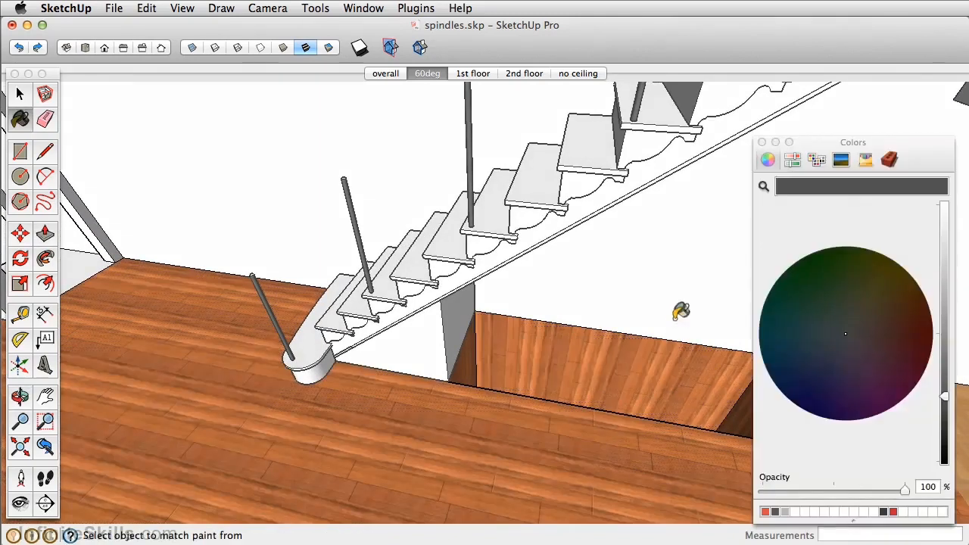
left_click(680, 299, "alt")
left_click(634, 350)
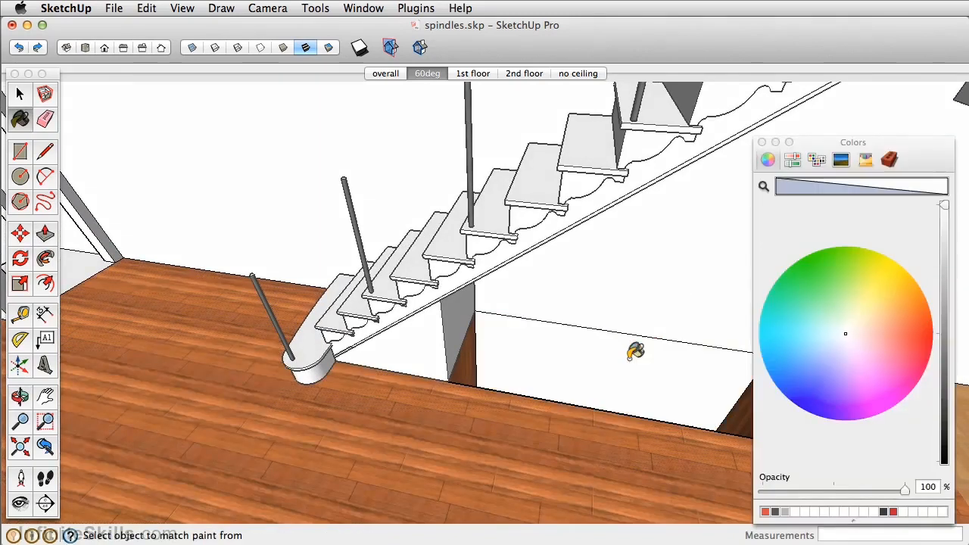
left_click(762, 143)
Copy the bottom stair's spindle about 3' 10" along the green axis to the near corner of the first-floor opening
mouse_move(686, 303)
middle_mouse_down()
mouse_move(734, 340)
mouse_move(845, 288)
mouse_move(792, 287)
mouse_move(729, 270)
middle_mouse_up()
middle_click_drag(563, 326, 349, 428)
key("space")
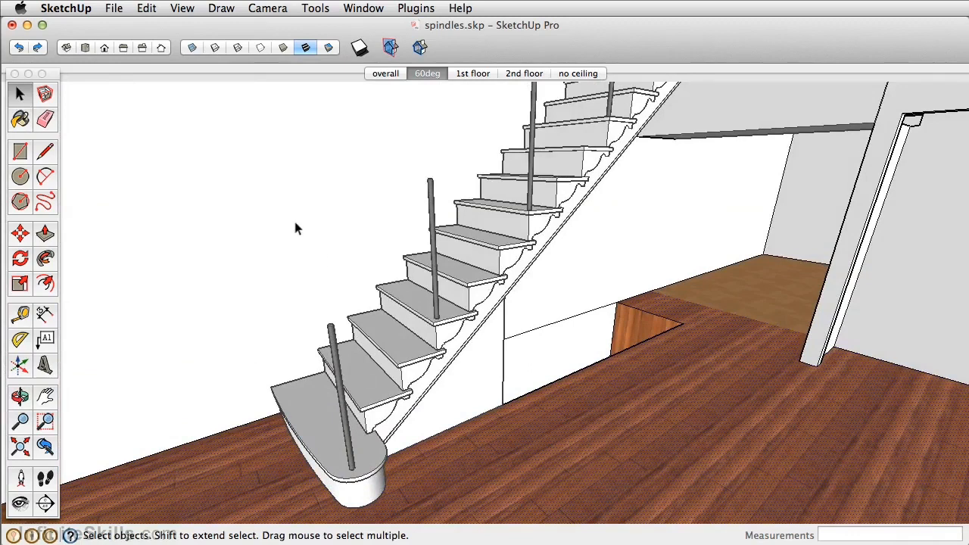
middle_click_drag(346, 251, 457, 238)
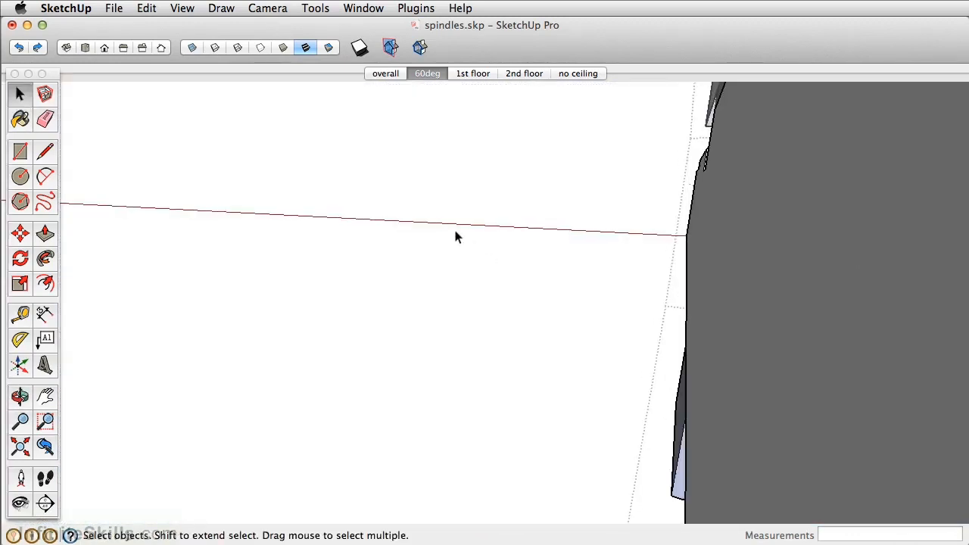
scroll(303, 216, "down", 2)
scroll(428, 258, "down", 5)
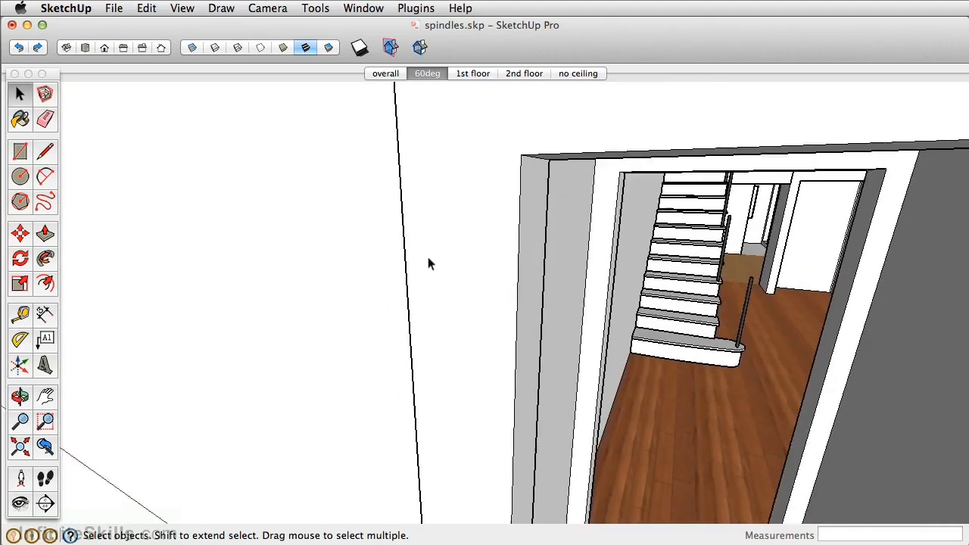
scroll(783, 306, "up", 10)
left_click(443, 376)
key("m")
left_click(445, 429)
key("alt")
middle_click_drag(674, 392, 455, 439)
scroll(485, 409, "up", 2)
scroll(504, 389, "up", 2)
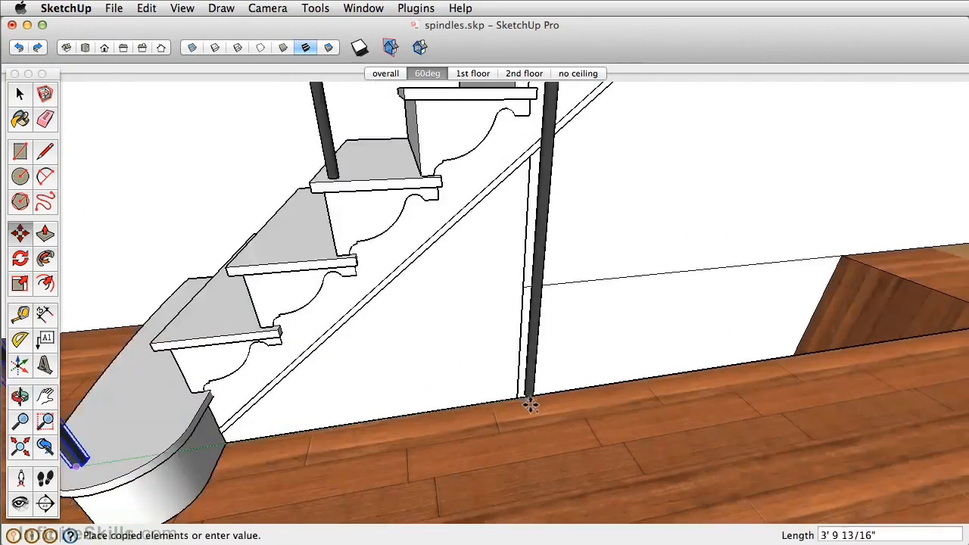
left_click(534, 409)
Copy the first-floor spindle about 8' 2 11/16" along the opening's edge to the far corner and divide the span with 2/
middle_click_drag(595, 422, 514, 467)
left_click(376, 448)
key("alt")
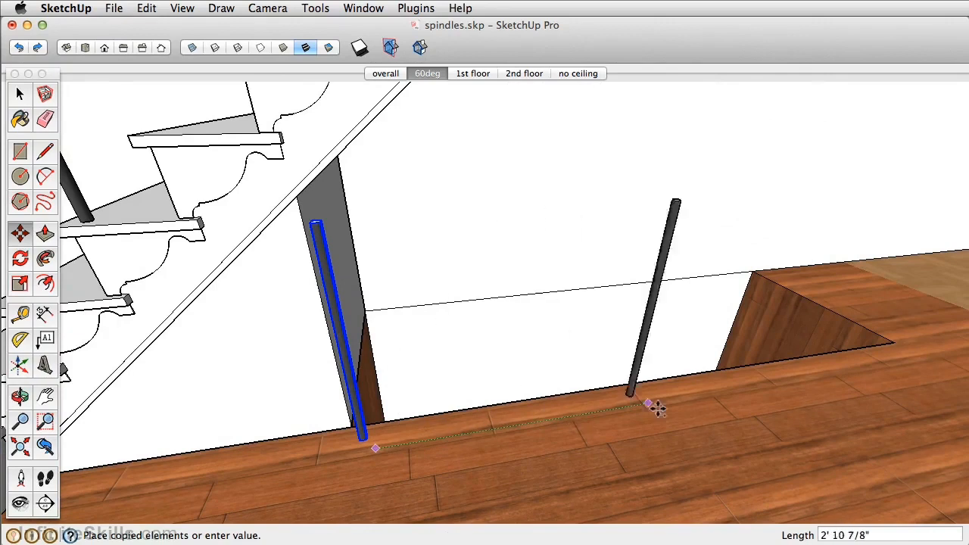
left_click(913, 364)
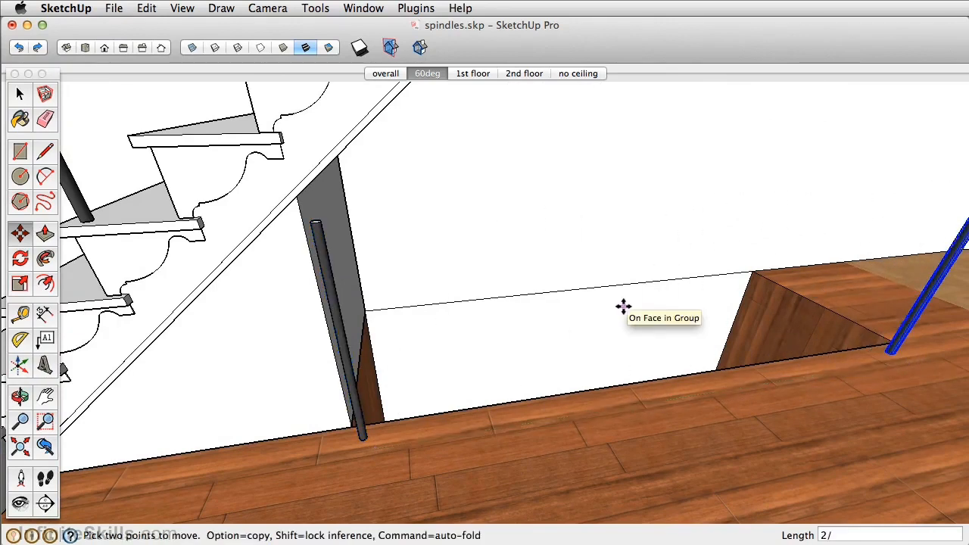
scroll(622, 306, "down", 3)
middle_click_drag(560, 249, 446, 325)
key("m")
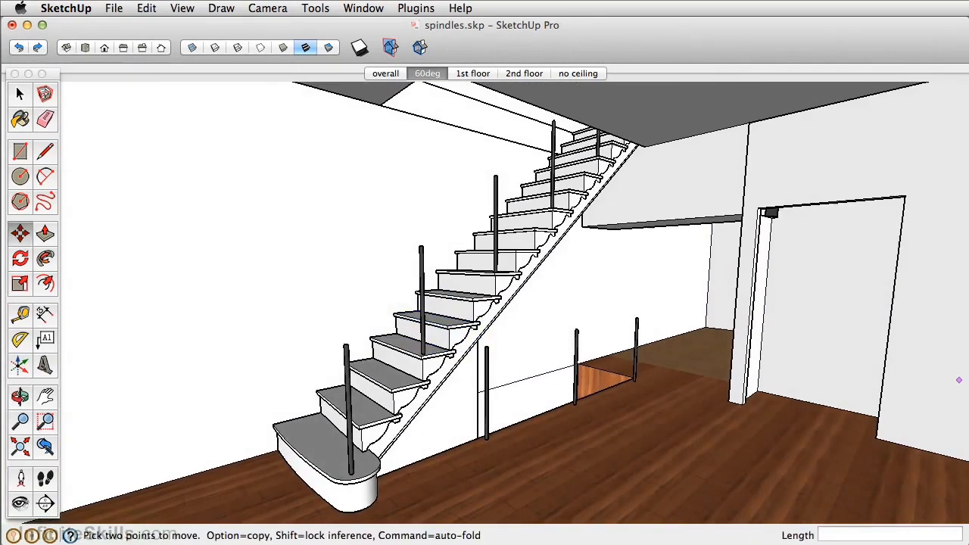
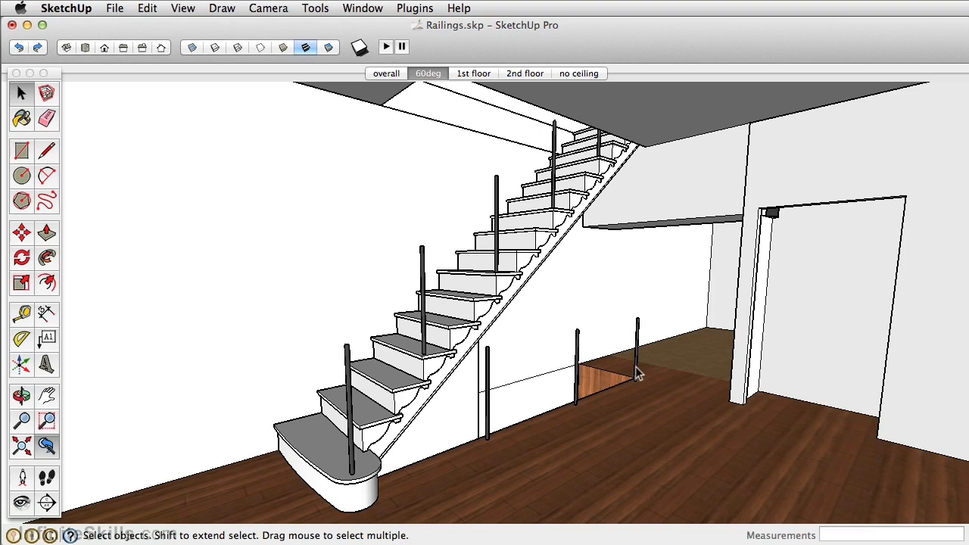
Draw a 2" by .5" rectangle on the top stair's tread
middle_click_drag(524, 377, 597, 272)
scroll(595, 271, "up", 3)
key("r")
left_click(539, 273)
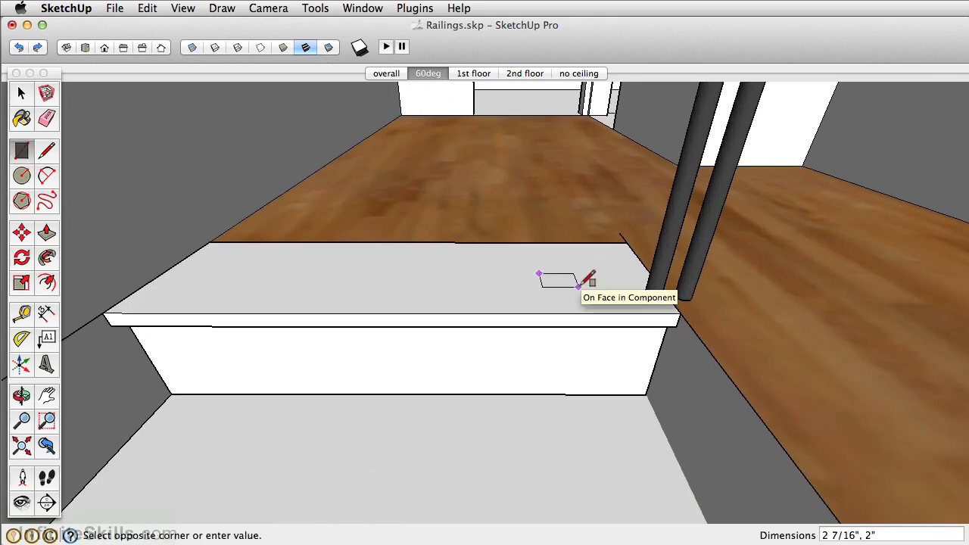
type("2,.5")
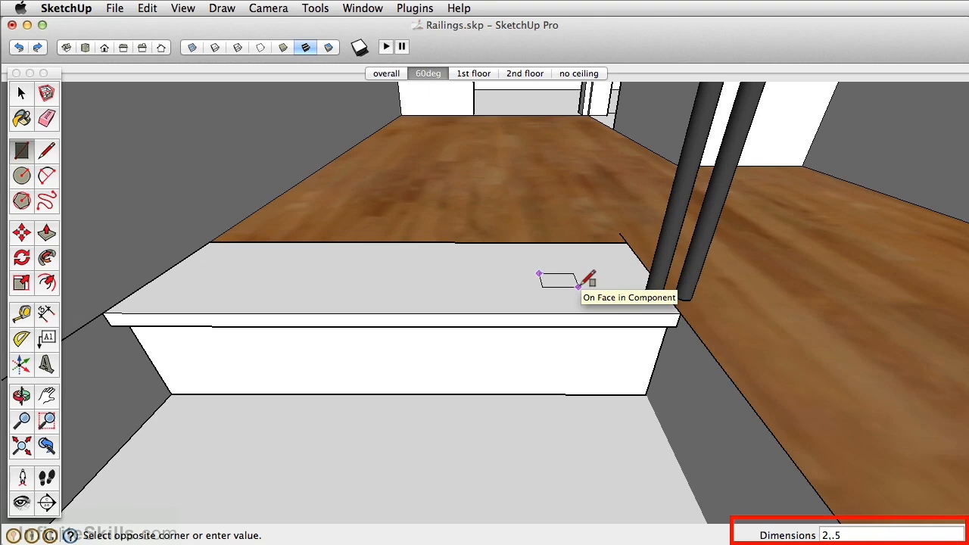
key("Return")
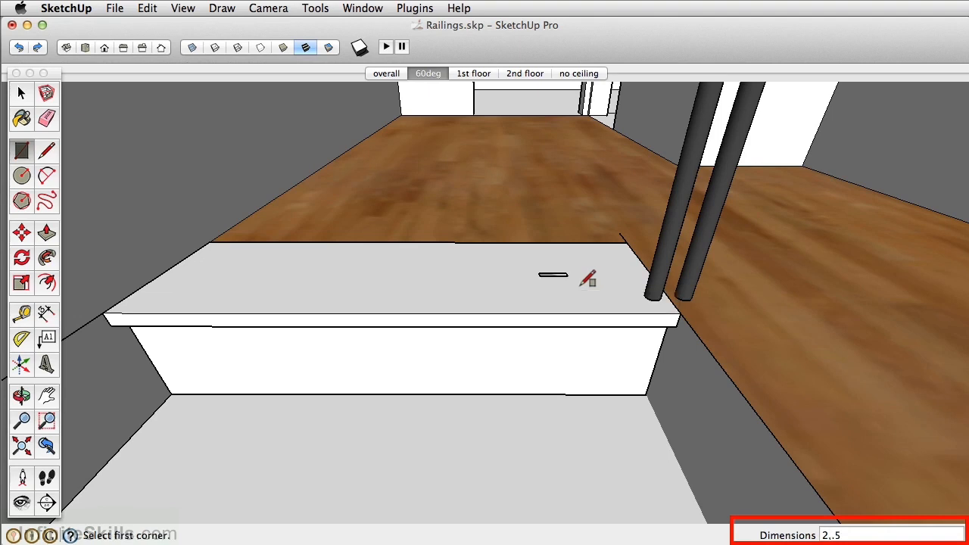
Select the whole small rectangle and move it from the tread onto the top of the uppermost stair spindle
mouse_move(543, 264)
middle_mouse_down()
mouse_move(551, 288)
mouse_move(484, 264)
middle_mouse_up()
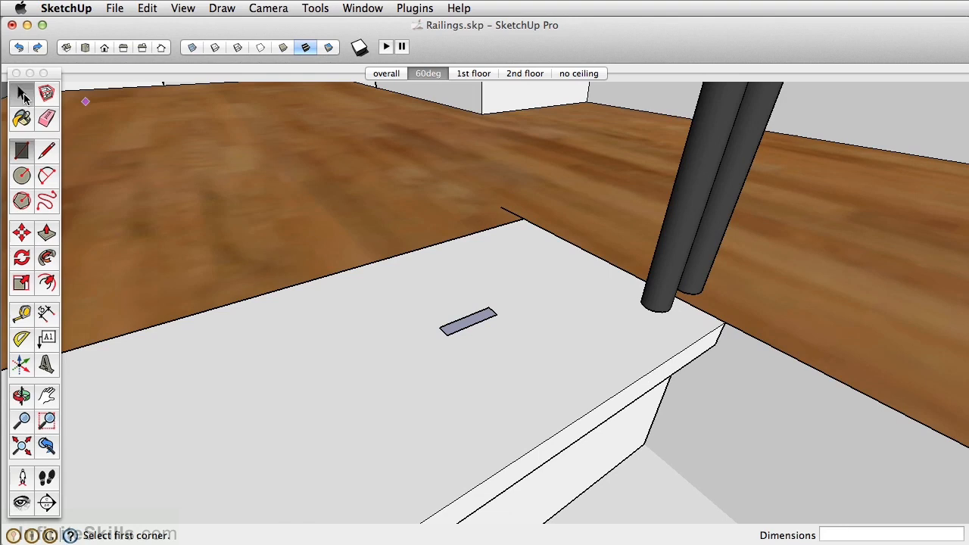
left_click(22, 93)
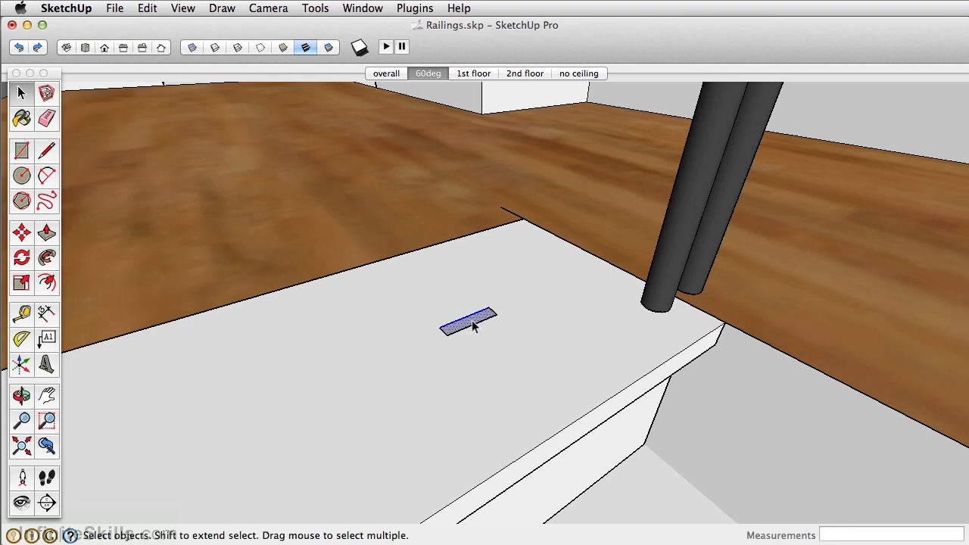
scroll(471, 324, "up", 4)
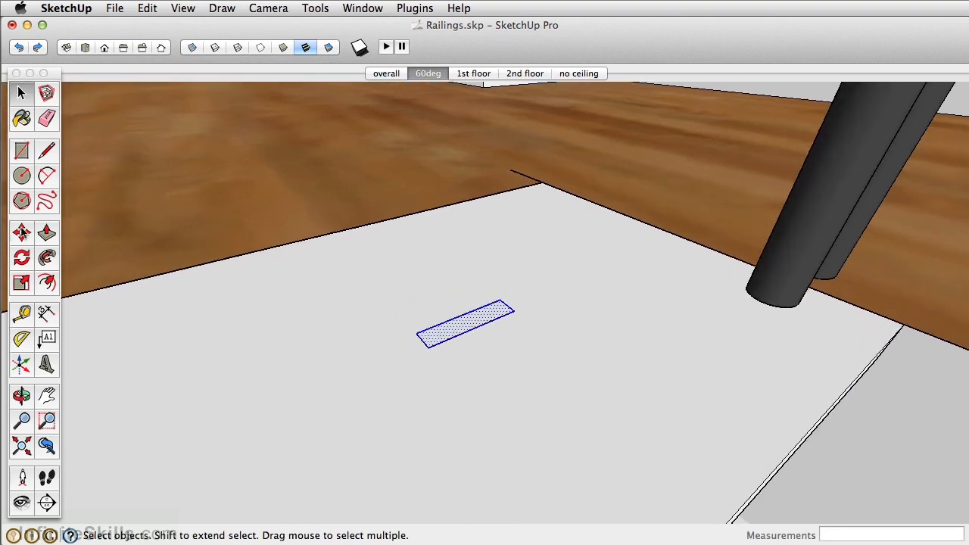
left_click(21, 232)
left_click(472, 326)
scroll(470, 323, "down", 4)
middle_click_drag(469, 324, 338, 452, "shift")
scroll(487, 241, "down", 3)
middle_click_drag(521, 86, 541, 194, "shift")
scroll(541, 194, "up", 6)
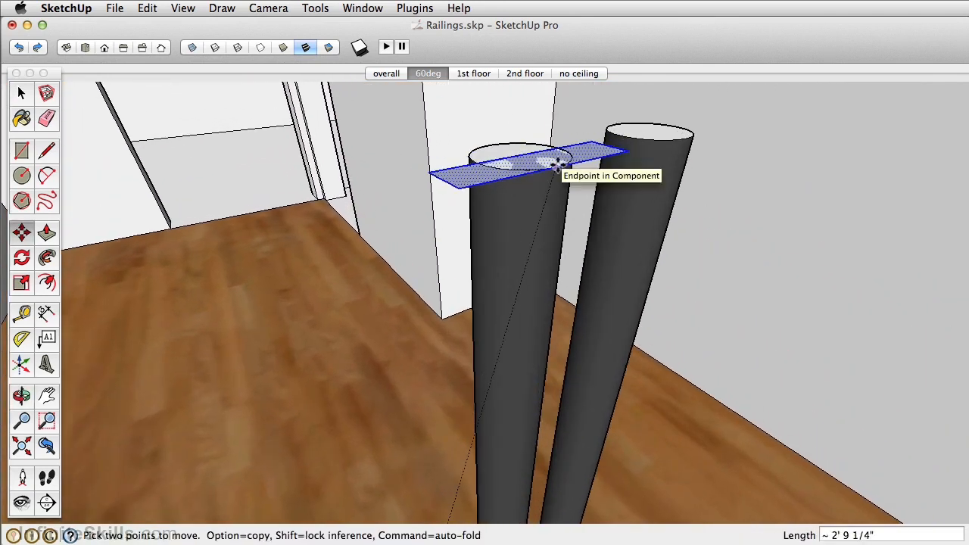
left_click(558, 165)
Rotate the rectangle 90° around the red axis about its corner so it stands upright on the spindle
middle_click_drag(558, 165, 571, 203)
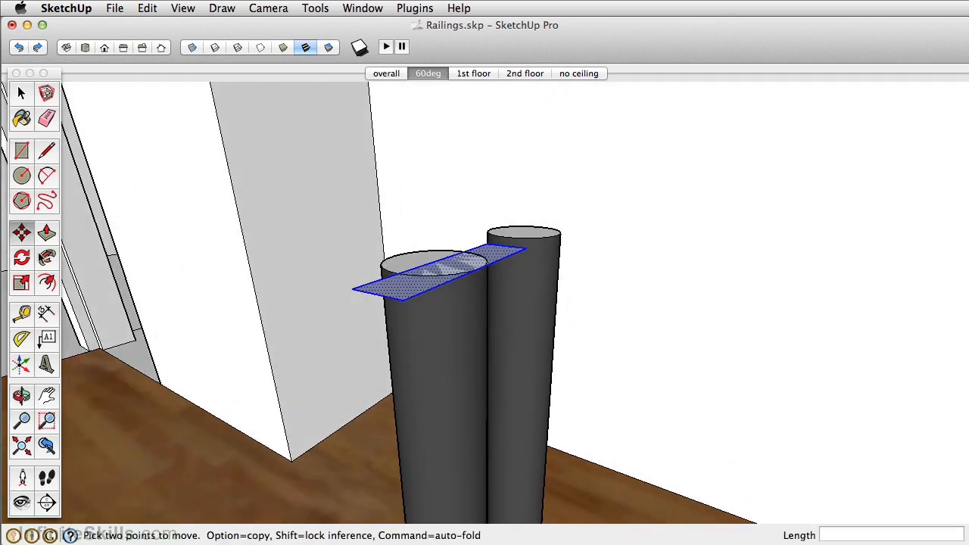
left_click(21, 259)
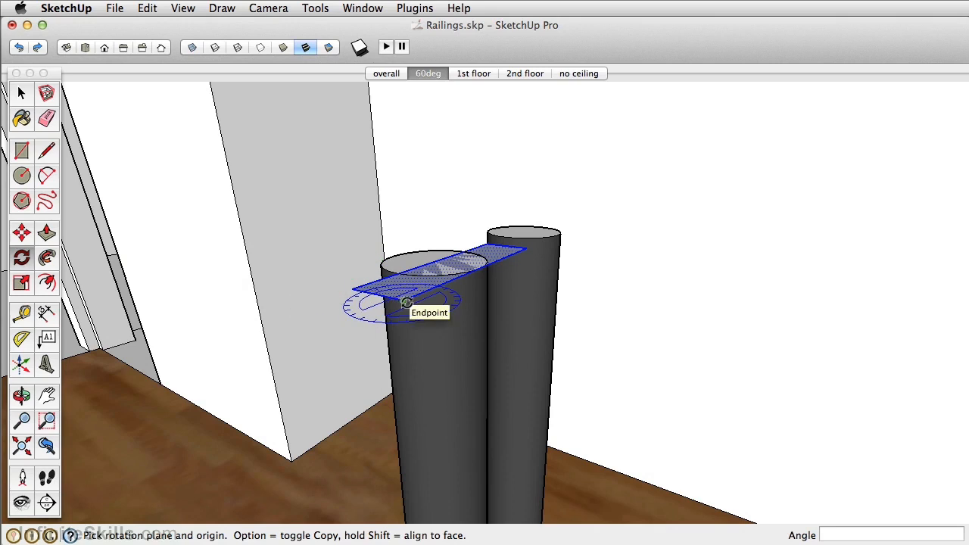
left_click_drag(401, 303, 360, 326)
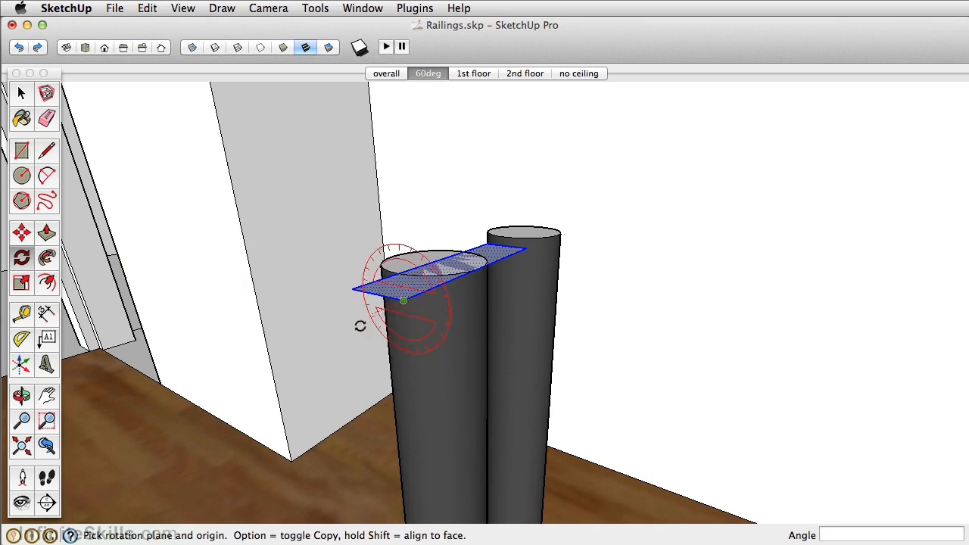
left_click(283, 356)
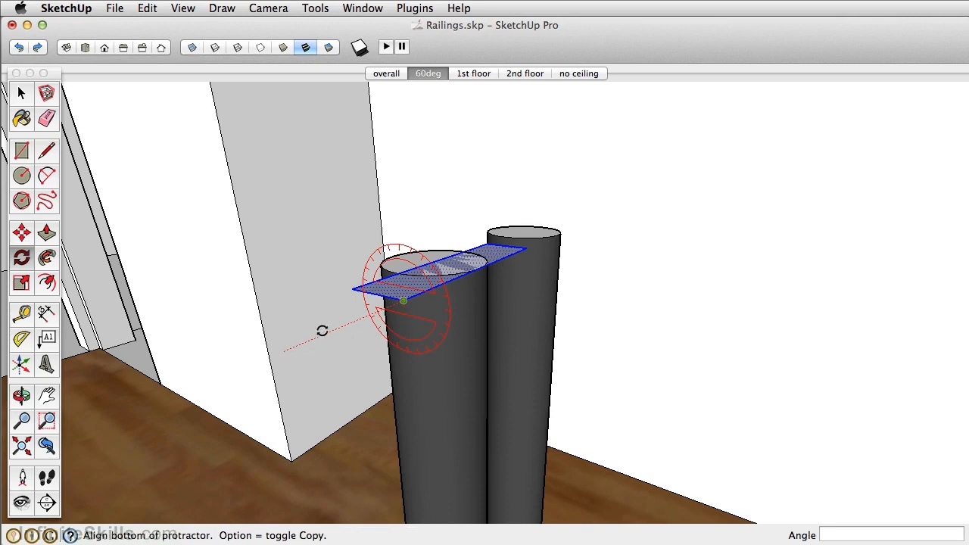
left_click(351, 286)
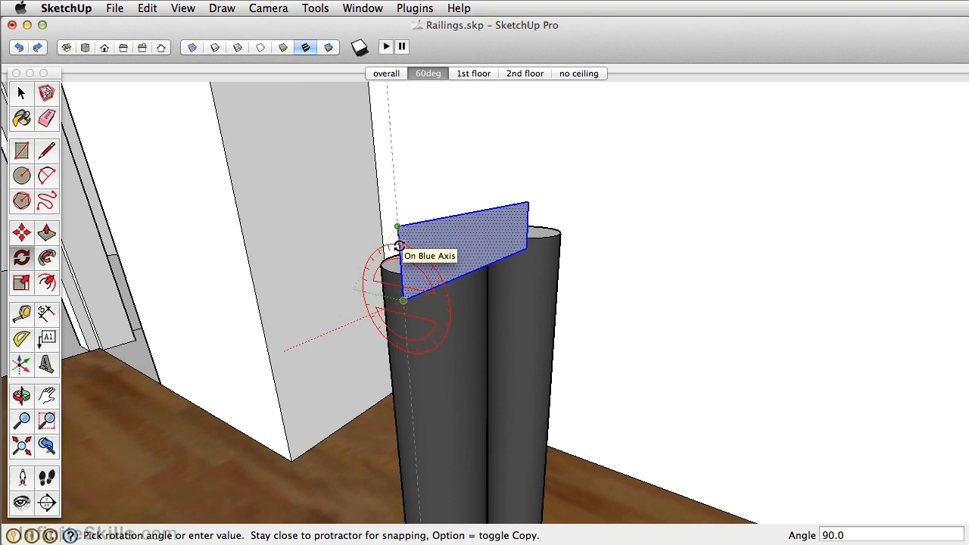
left_click(399, 246)
Make the upright rectangle a group
middle_click_drag(398, 246, 541, 227)
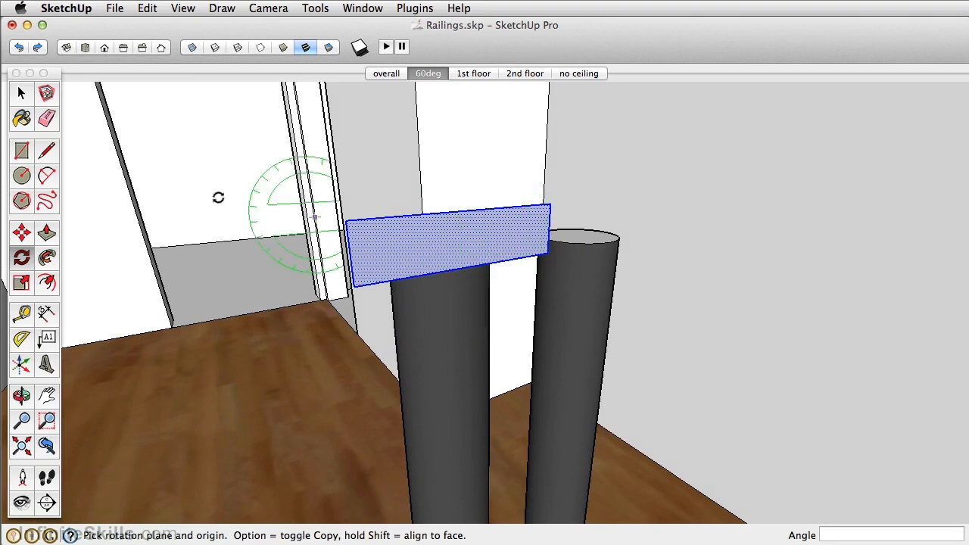
key("space")
right_click(415, 241)
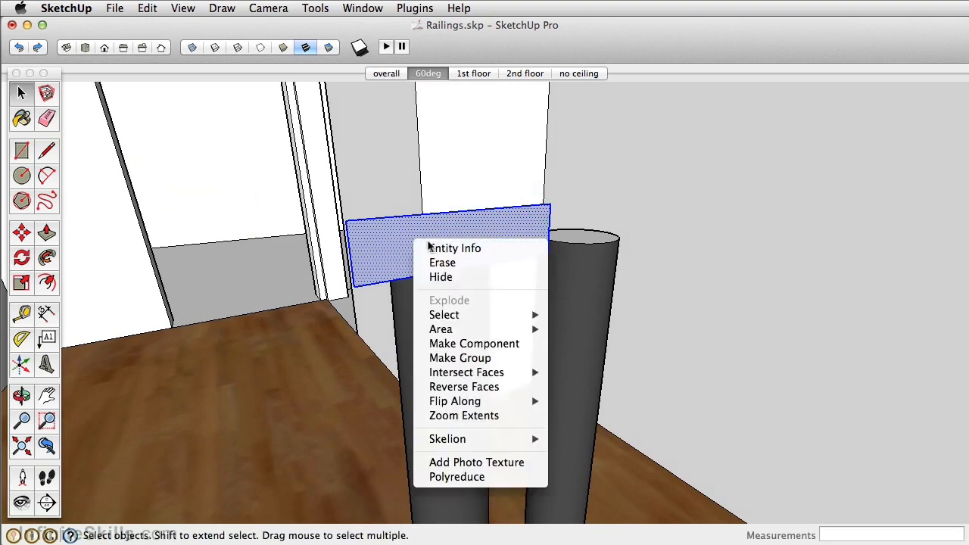
left_click(466, 363)
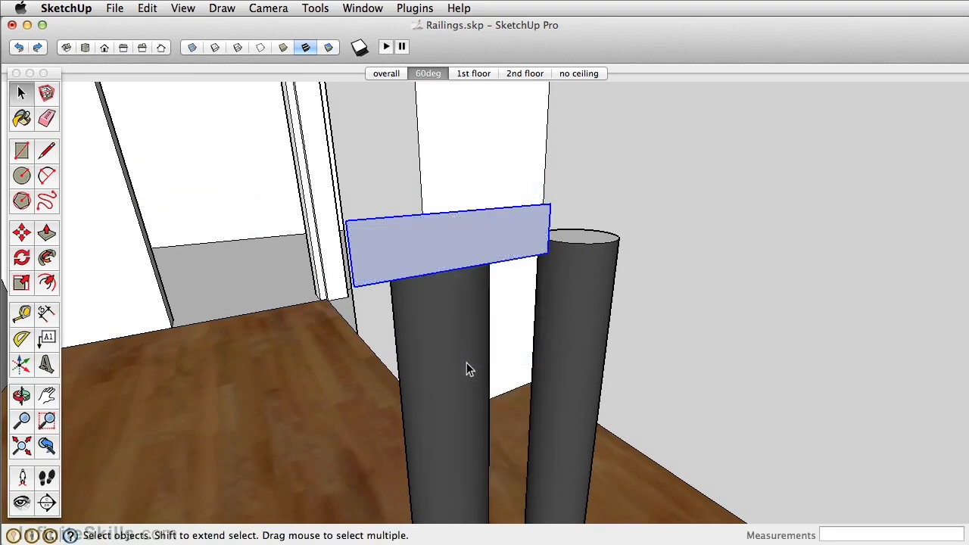
Copy the grouped rail profile 2" along the red axis onto the adjacent upper-floor spindle
middle_click_drag(472, 255, 445, 256)
key("m")
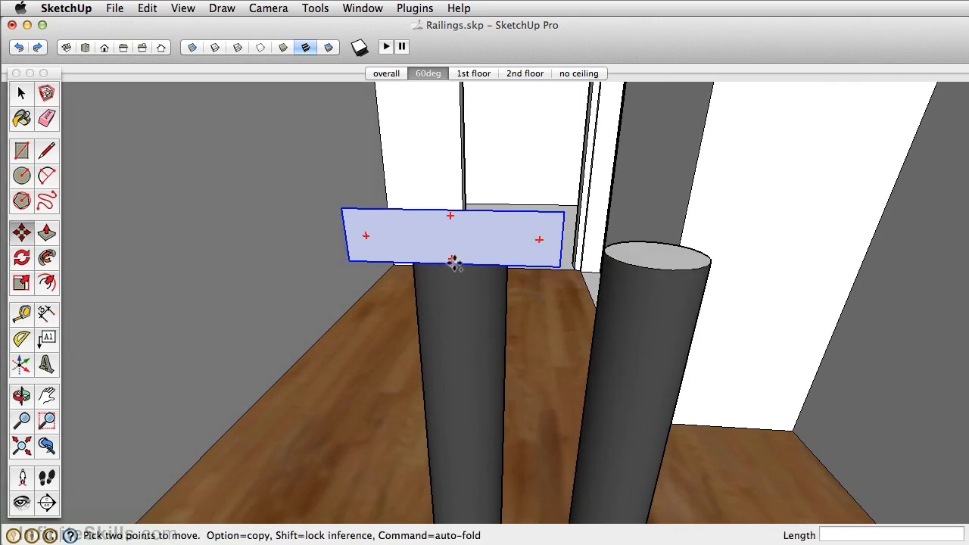
left_click(451, 260, "alt")
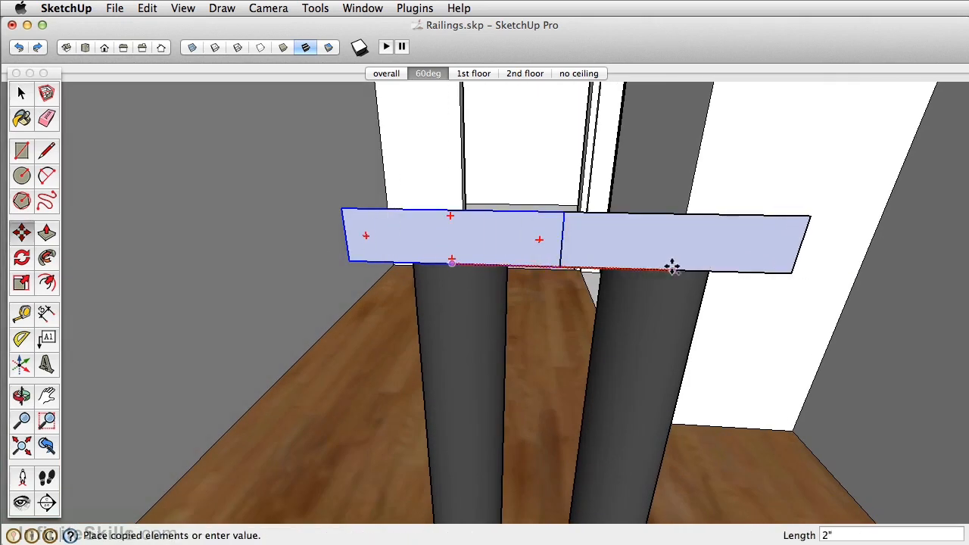
left_click(672, 269)
Copy the original rail profile down onto the top of the far spindle at the first-floor opening
key("space")
left_click(475, 246)
key("m")
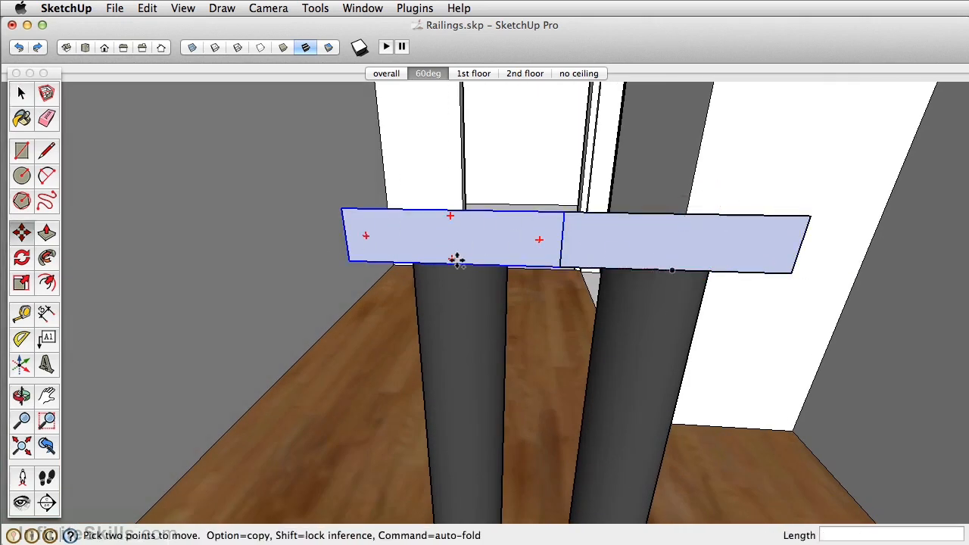
left_click(454, 263, "alt")
middle_click_drag(500, 303, 494, 239)
left_click(464, 223)
Open the first-floor profile group and Push/Pull its face about 8' 5 1/16", just past the near spindle, to form the top rail
key("space")
right_click(496, 237)
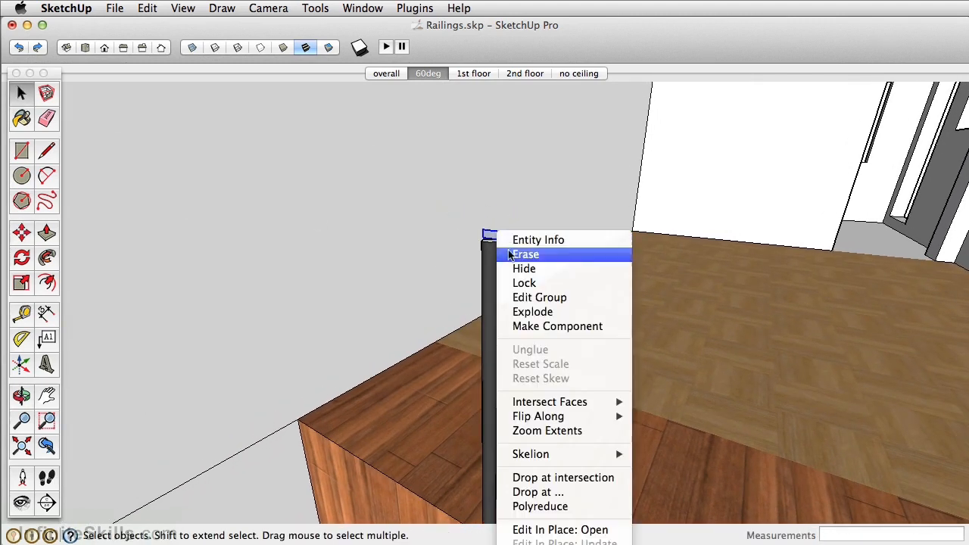
left_click(536, 328)
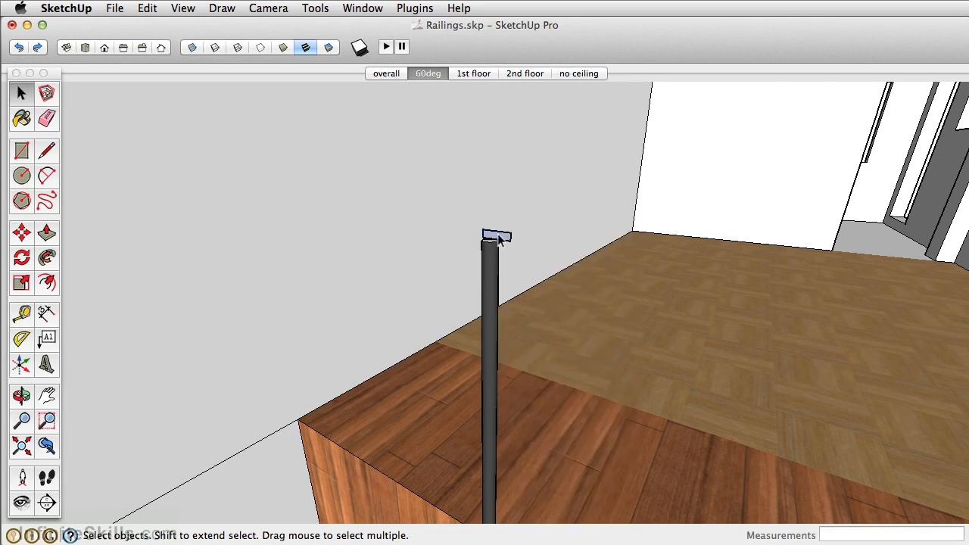
scroll(499, 237, "up", 2)
double_click(507, 241)
key("p")
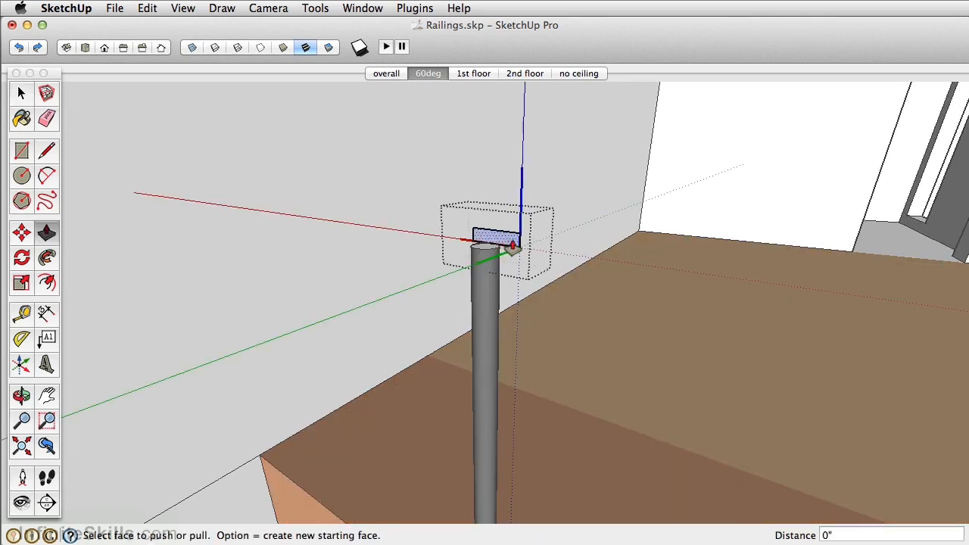
left_click(505, 245)
scroll(459, 264, "down", 5)
middle_click_drag(459, 264, 564, 233)
scroll(564, 233, "down", 5)
scroll(445, 273, "up", 3)
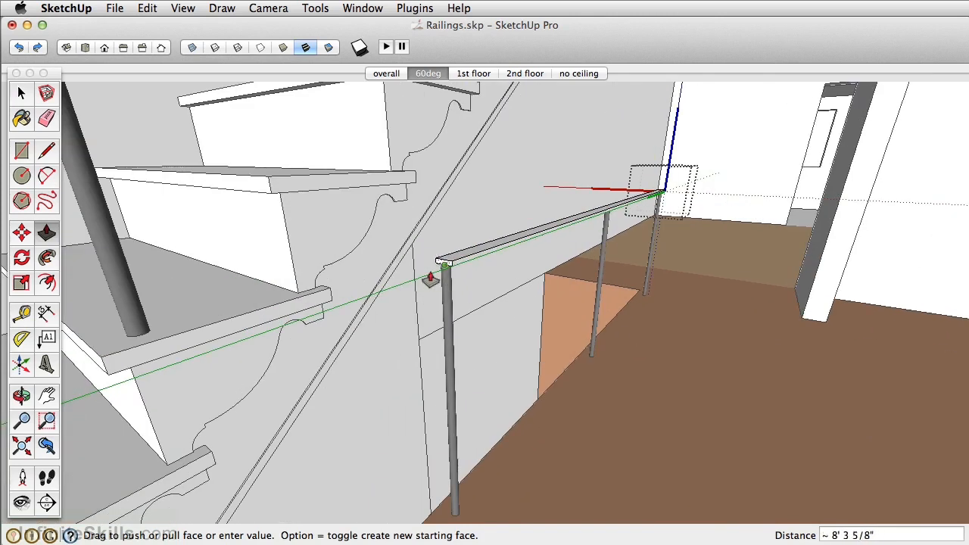
left_click(413, 261)
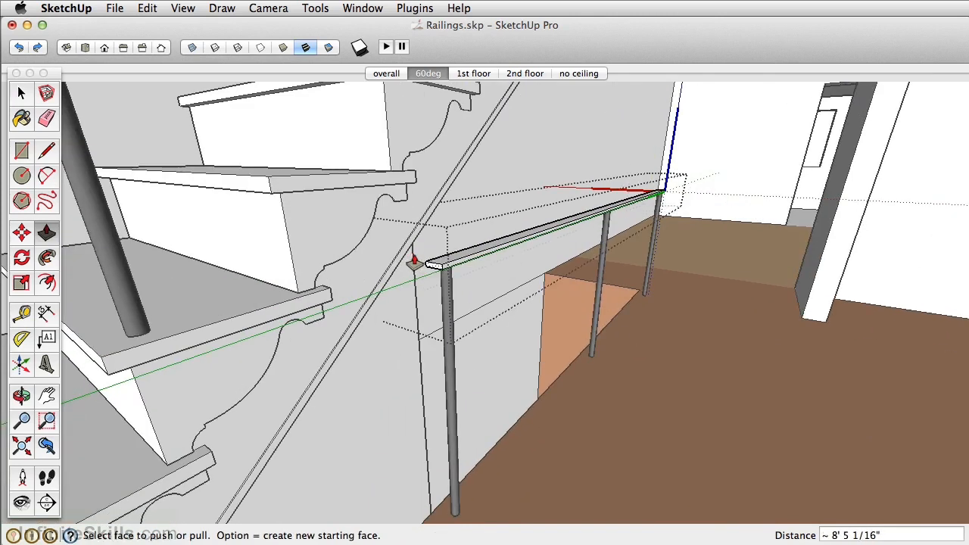
Paint the first-floor top rail with the spindles' dark gray material and close the group
scroll(413, 260, "up", 2)
key("b")
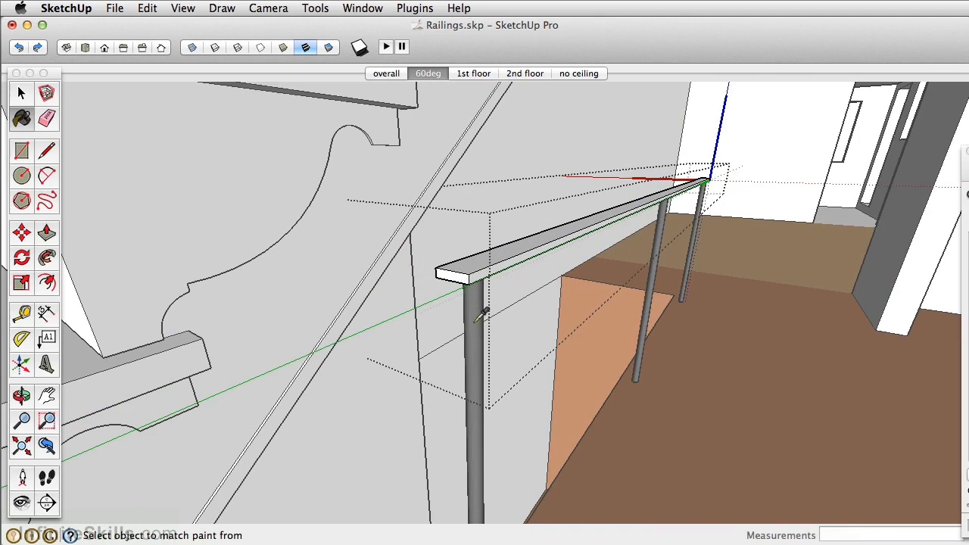
left_click(477, 263)
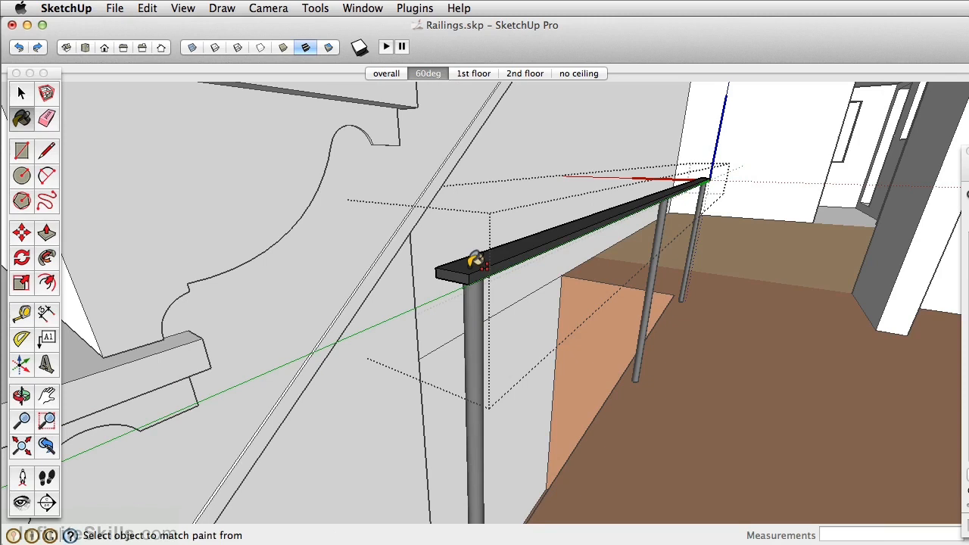
key("space")
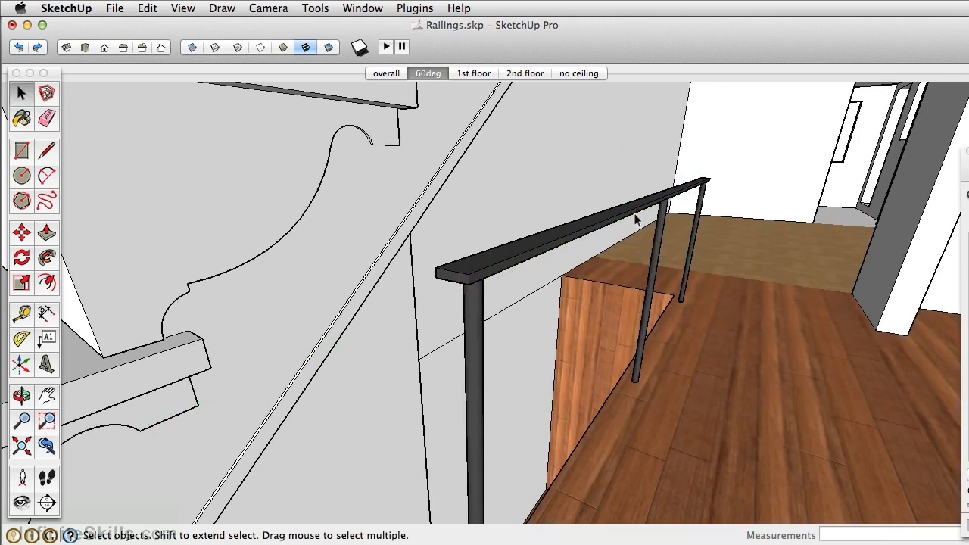
Copy the first-floor top rail 10" down along the blue axis and array the copy with 2x
key("m")
left_click(644, 205, "alt")
middle_click_drag(645, 300, 629, 256)
type("10")
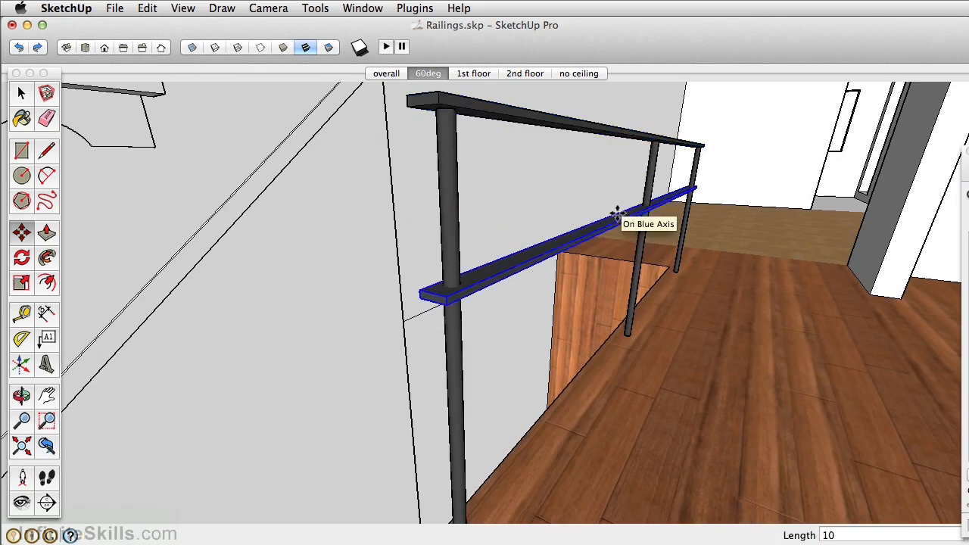
key("Return")
type("2x")
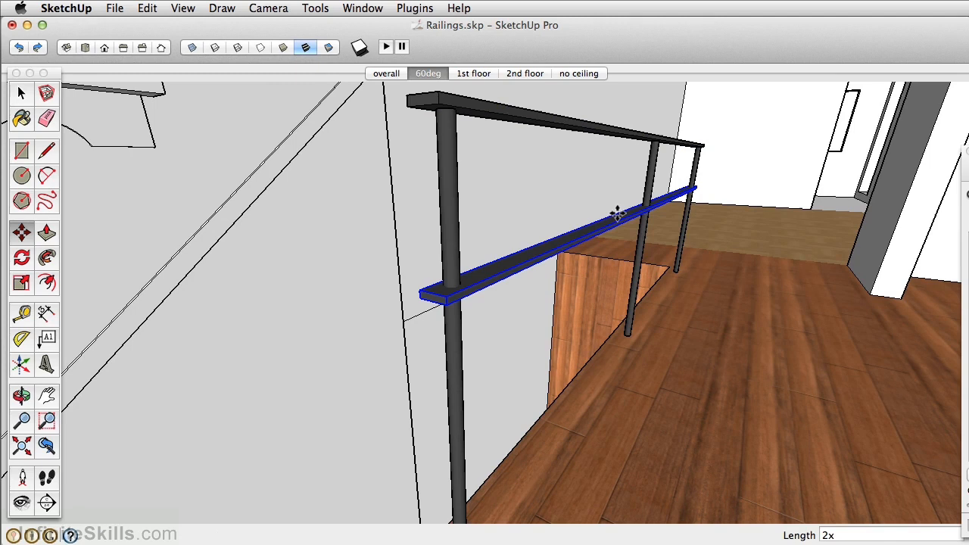
key("Return")
Open the profile group on the upper-floor spindle and Push/Pull its face along the stair opening past the end spindle
middle_click_drag(614, 210, 677, 287)
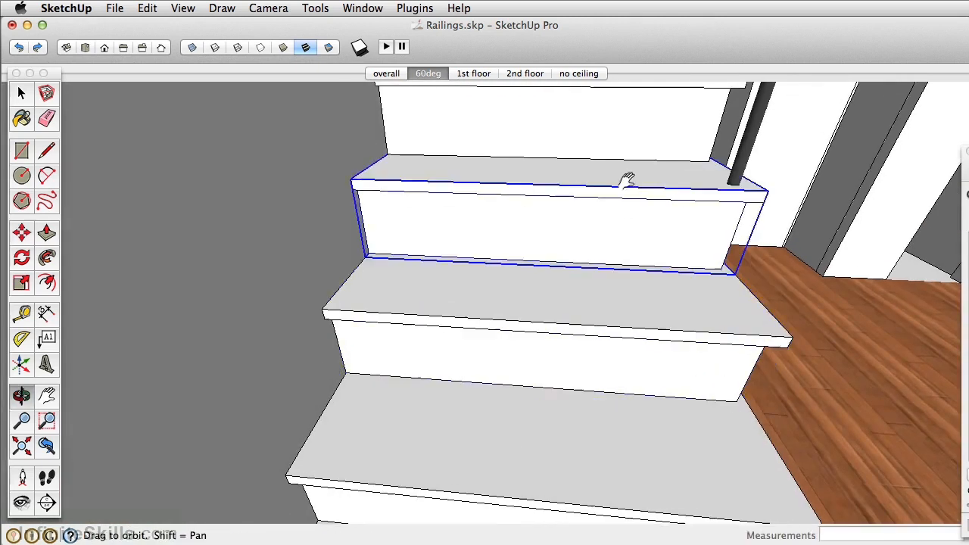
middle_click_drag(628, 180, 453, 283)
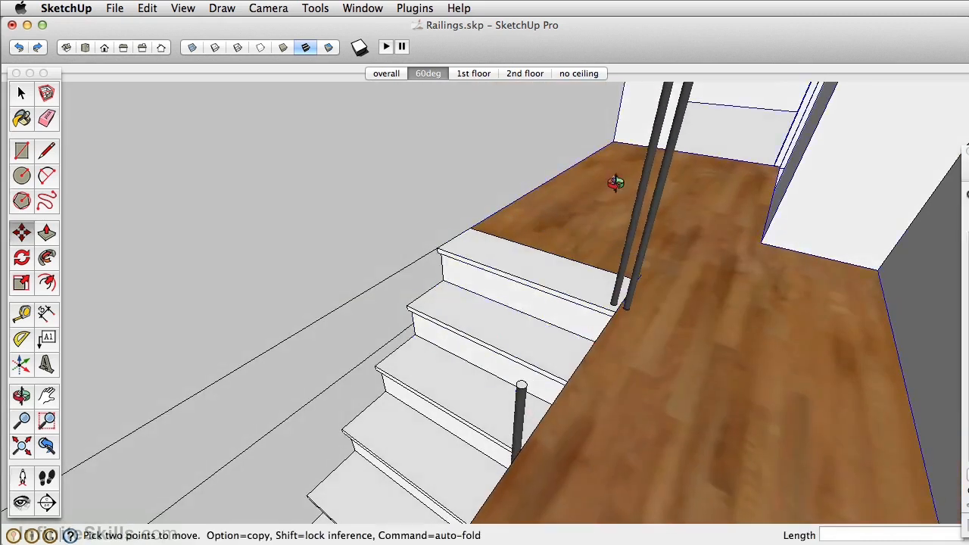
middle_click_drag(616, 184, 558, 298)
key("space")
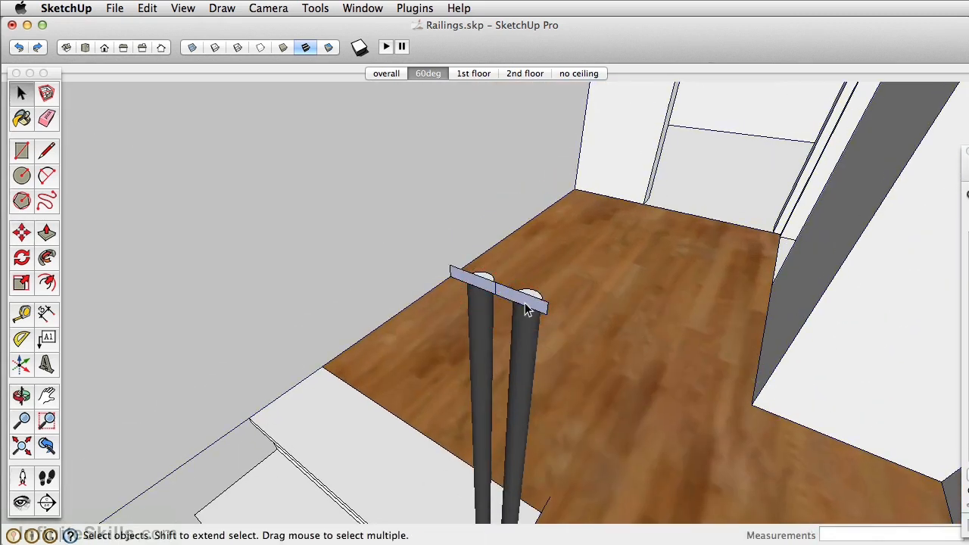
right_click(524, 302)
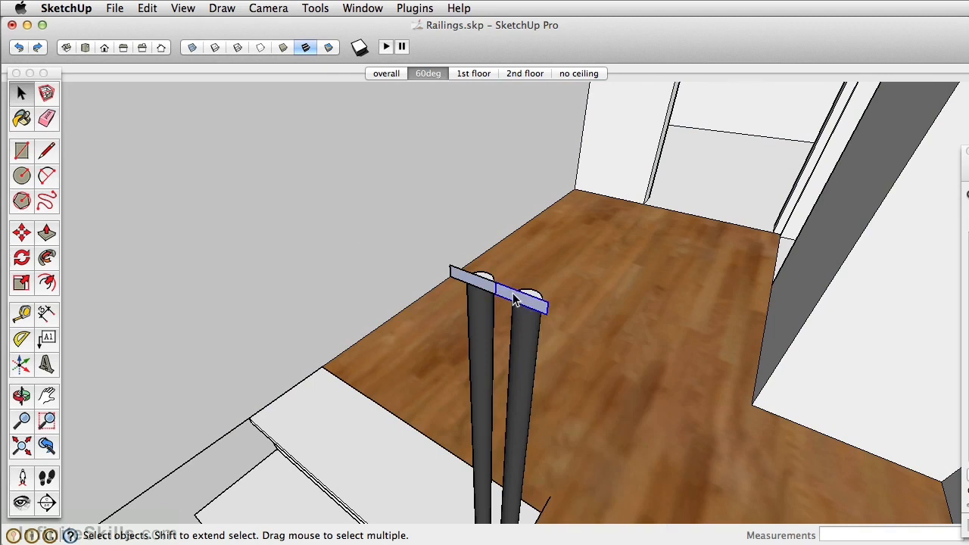
double_click(513, 300)
key("p")
left_click(524, 303)
scroll(446, 380, "down", 6)
middle_click_drag(447, 380, 629, 182, "shift")
scroll(666, 144, "down", 2)
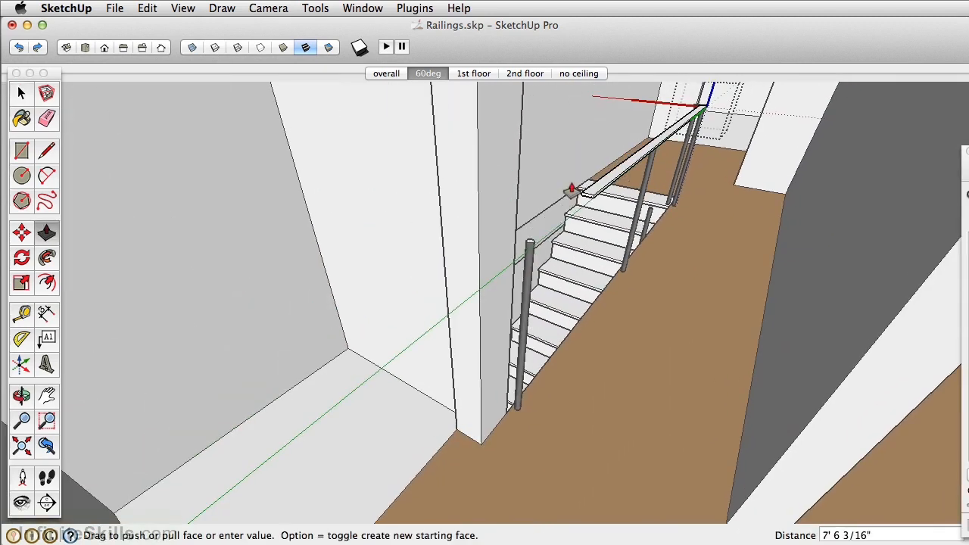
left_click(517, 215)
Paint the upper-floor top rail with the spindles' dark gray material and close the group
scroll(536, 230, "up", 2)
scroll(540, 236, "up", 2)
key("b")
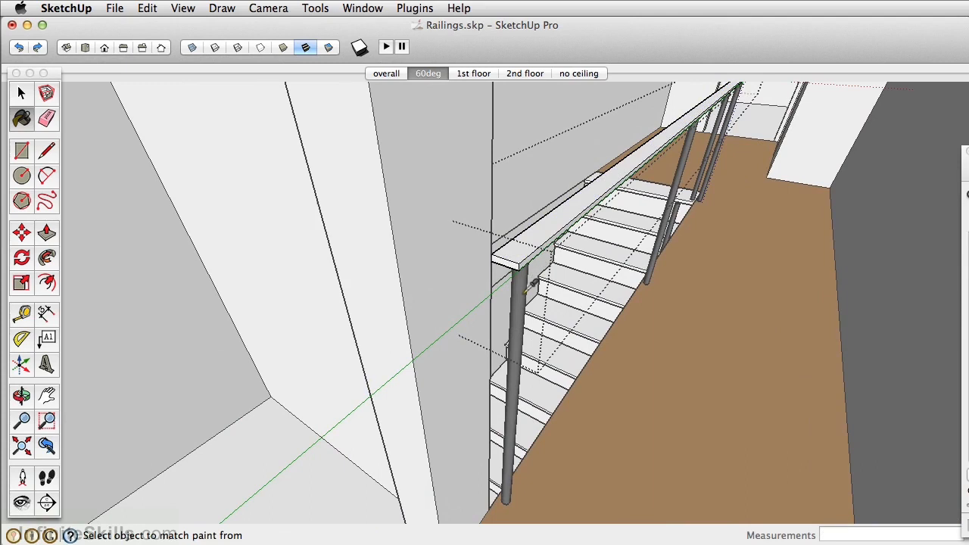
left_click(532, 249, "shift")
key("space")
left_click(710, 270)
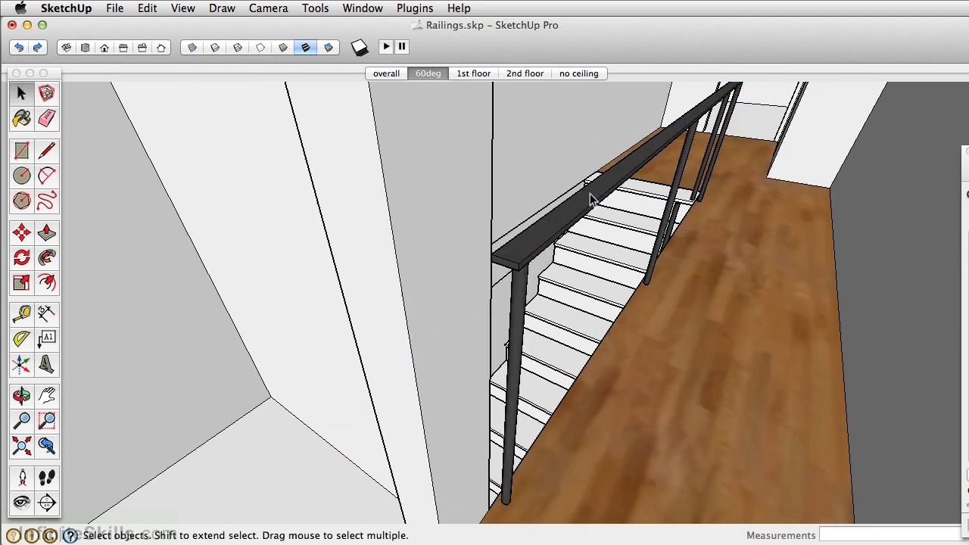
Copy the upper-floor top rail 10" down along the blue axis and array the copy with 2x
key("m")
key("alt")
left_click(602, 189)
scroll(616, 151, "up", 5)
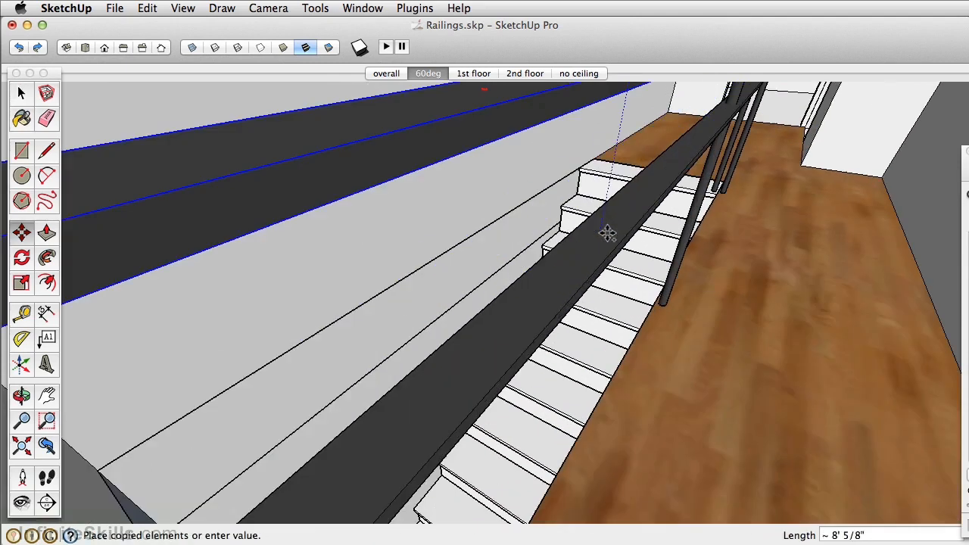
type("10")
key("Return")
type("2x")
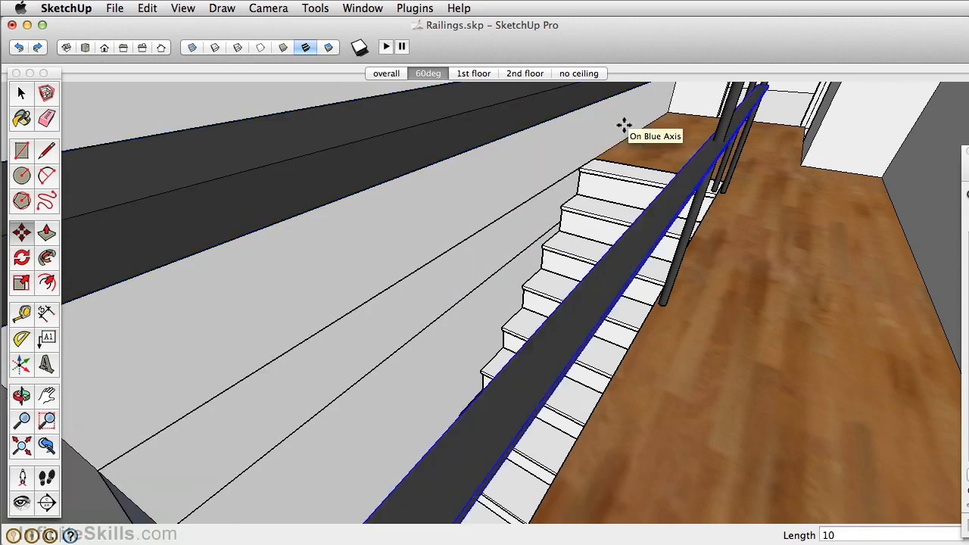
key("Return")
Open the rail profile group on the spindle at the top of the stairs for editing
middle_click_drag(624, 125, 566, 261)
scroll(586, 154, "up", 10)
key("space")
double_click(582, 157)
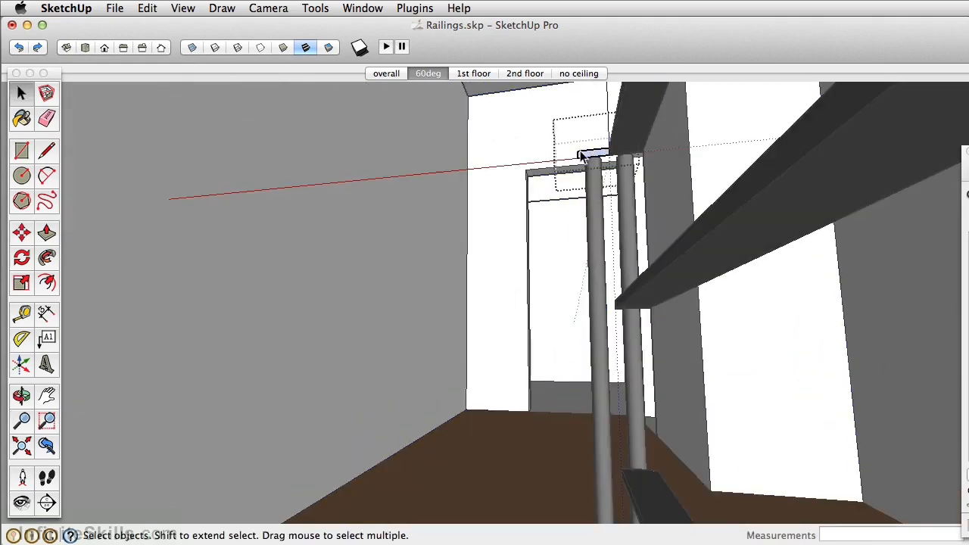
middle_click_drag(594, 161, 656, 220)
scroll(699, 316, "up", 8)
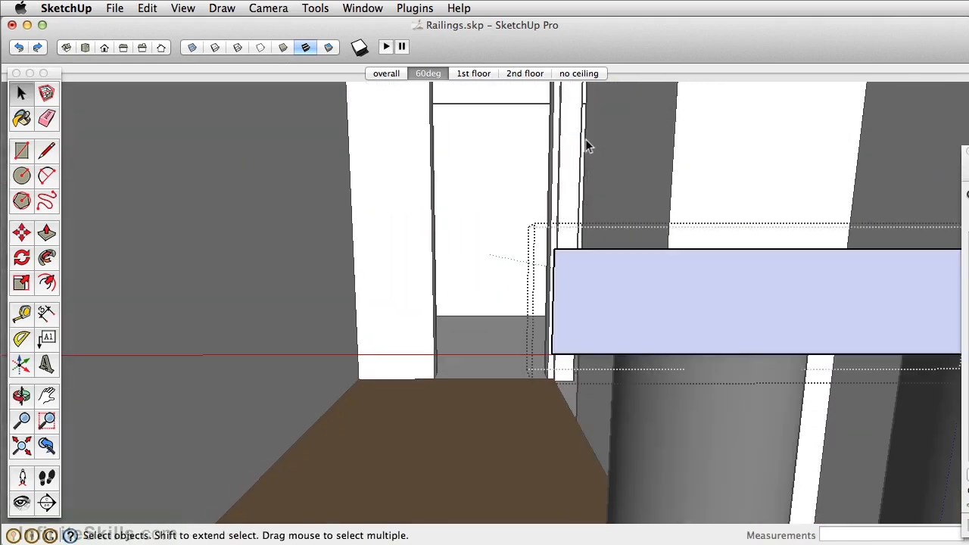
Draw a path line from the midpoint of the profile's bottom edge down the stair spindles' tops, extended in line to the bottom spindle
left_click(47, 153)
middle_click_drag(810, 382, 752, 354)
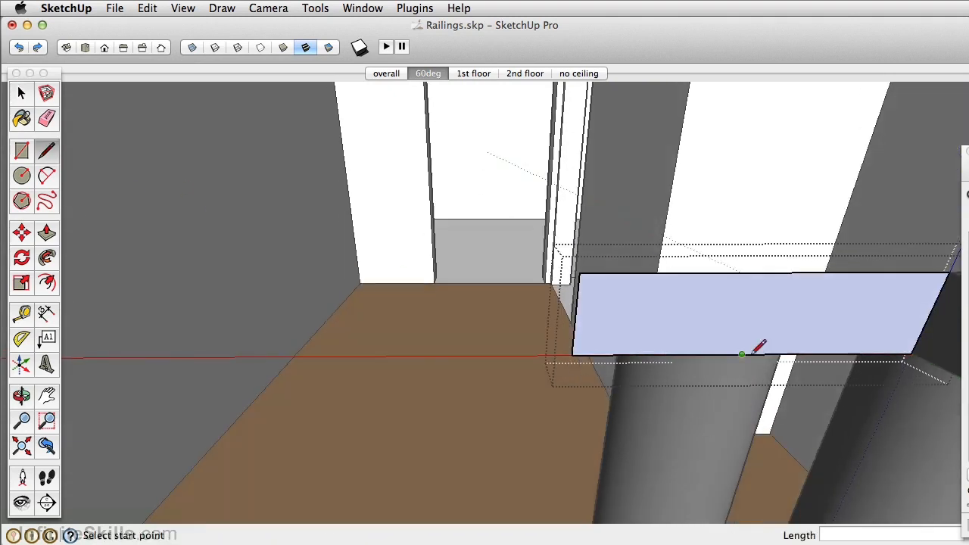
left_click(741, 353)
middle_click_drag(710, 432, 678, 225)
scroll(681, 223, "up", 5)
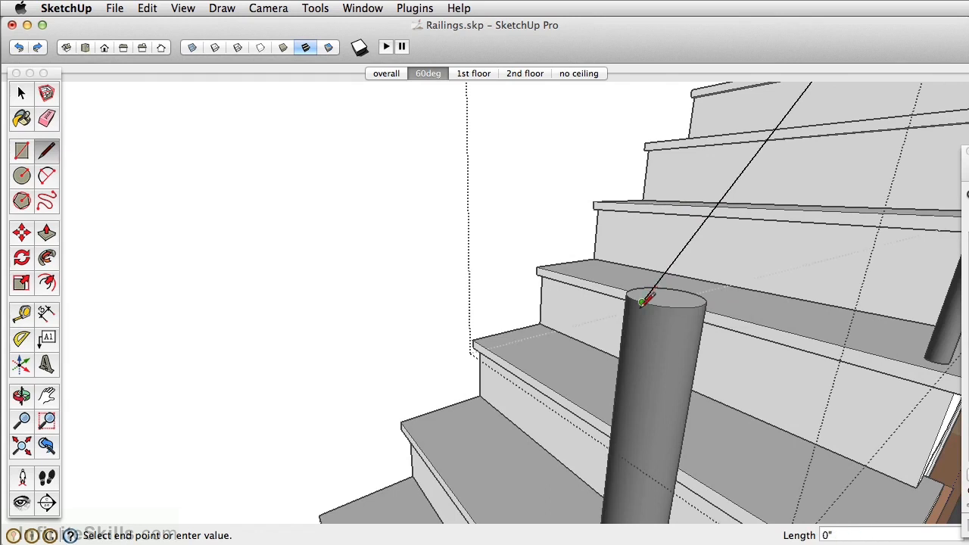
middle_click_drag(589, 368, 651, 214)
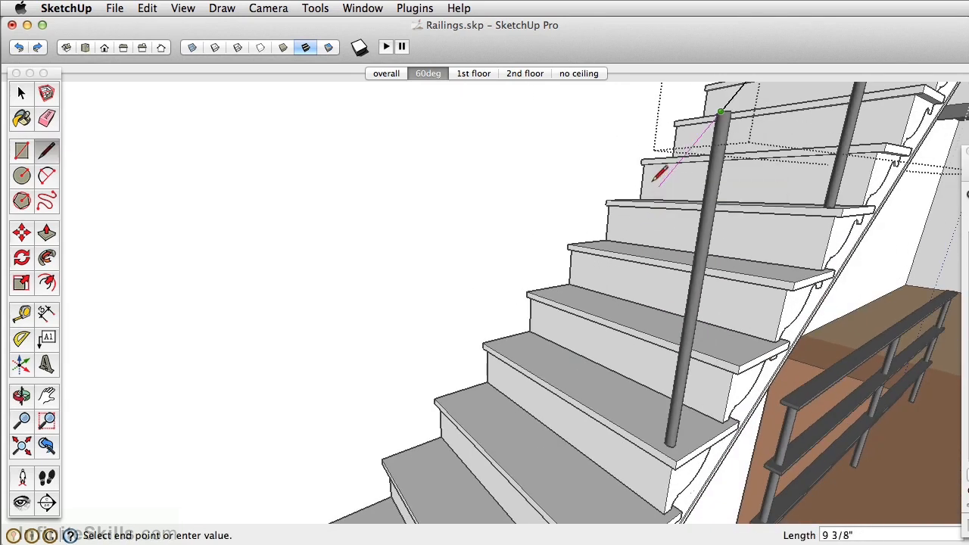
middle_click_drag(643, 196, 613, 200)
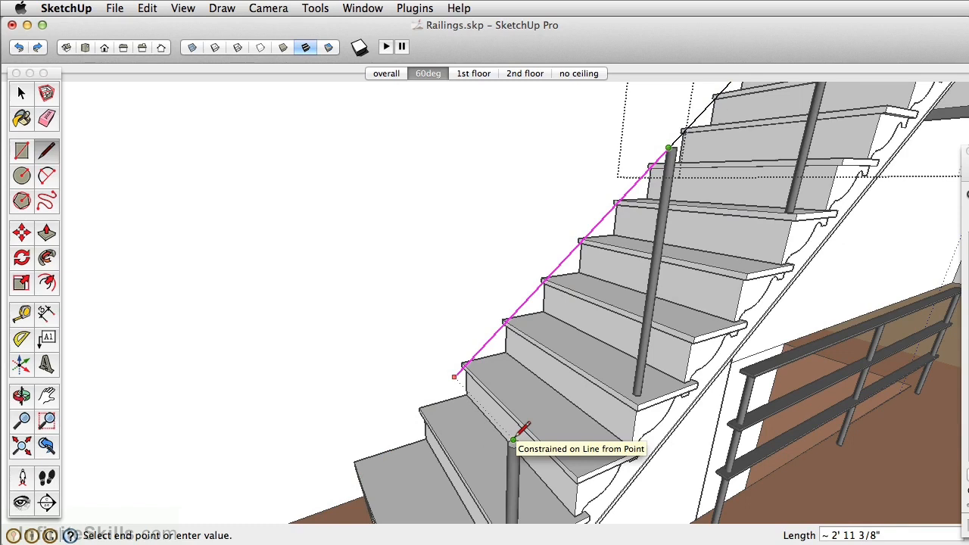
left_click(513, 439)
Create a guide parallel to the stair tread edge, running across the top of the bottom spindle
middle_click_drag(519, 406, 525, 386)
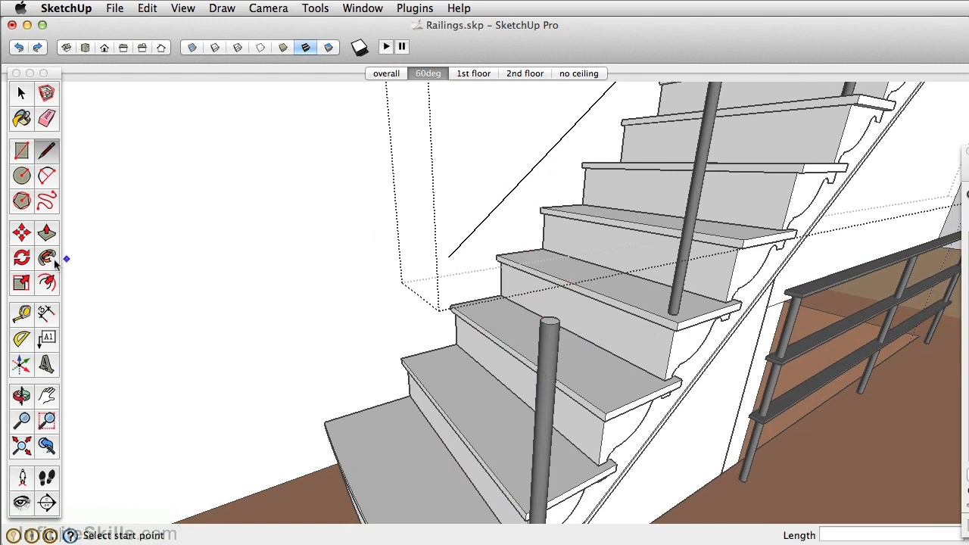
left_click(21, 315)
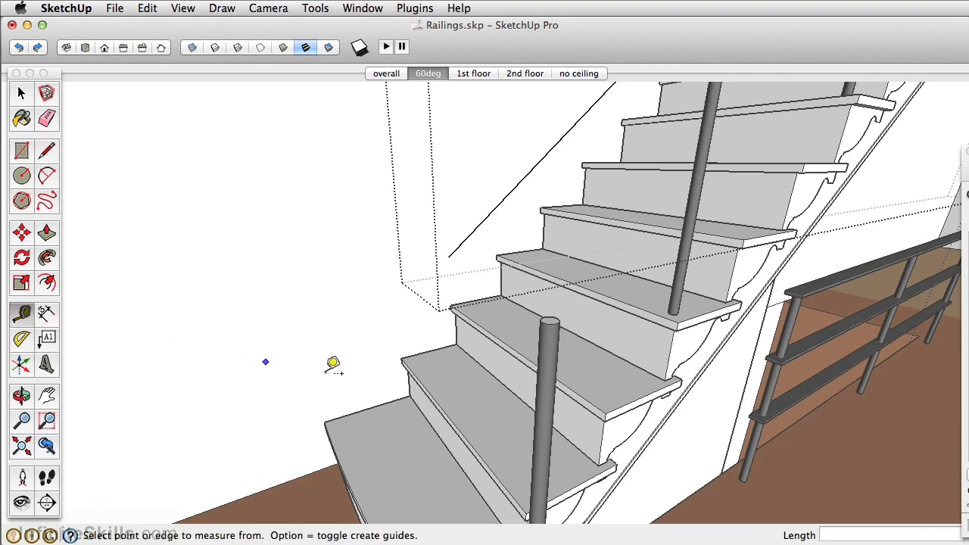
left_click(507, 342)
scroll(549, 307, "up", 3)
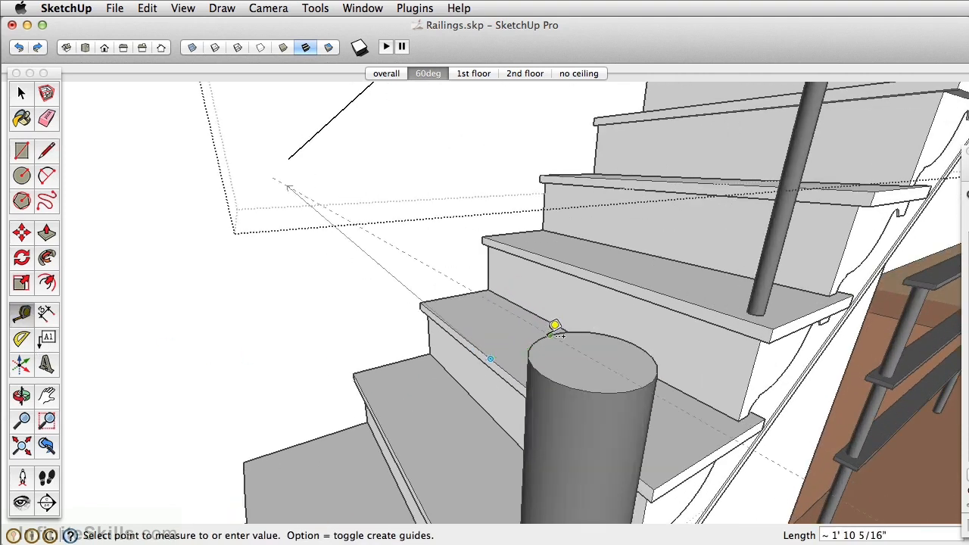
left_click(553, 327)
middle_click_drag(554, 327, 507, 373)
Draw an arc from the bottom spindle's top, where the guide crosses it, up to the sloped path line, tangent to that line
left_click(46, 177)
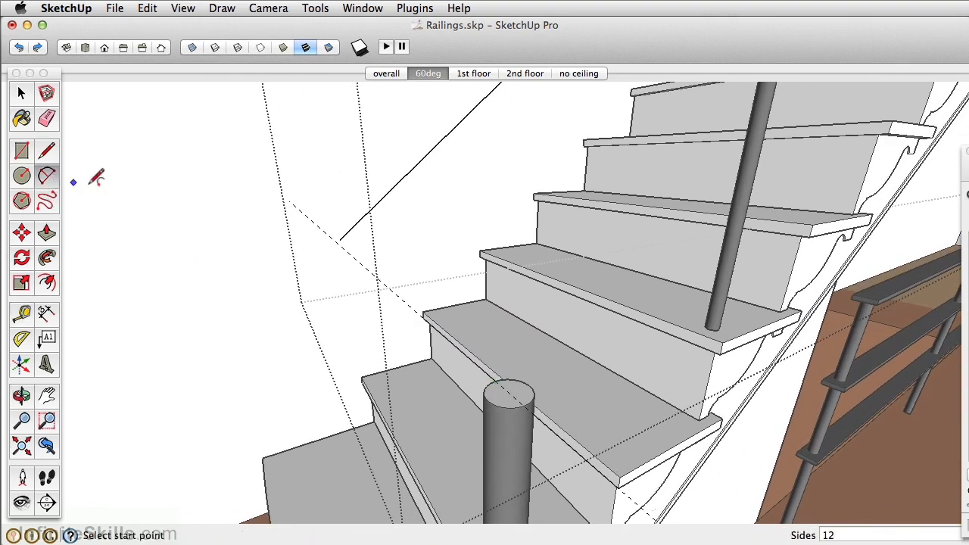
left_click(523, 405)
middle_click_drag(513, 340, 557, 349)
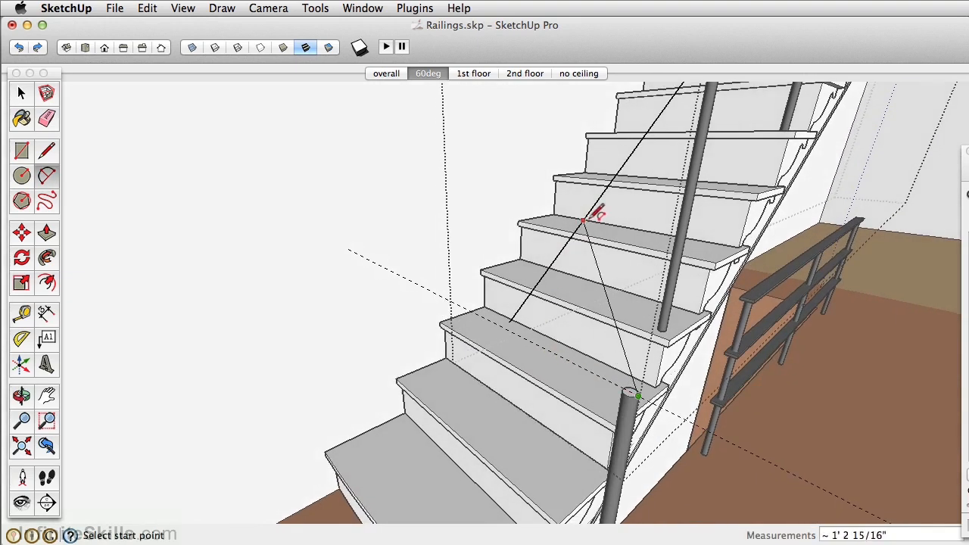
left_click(603, 193)
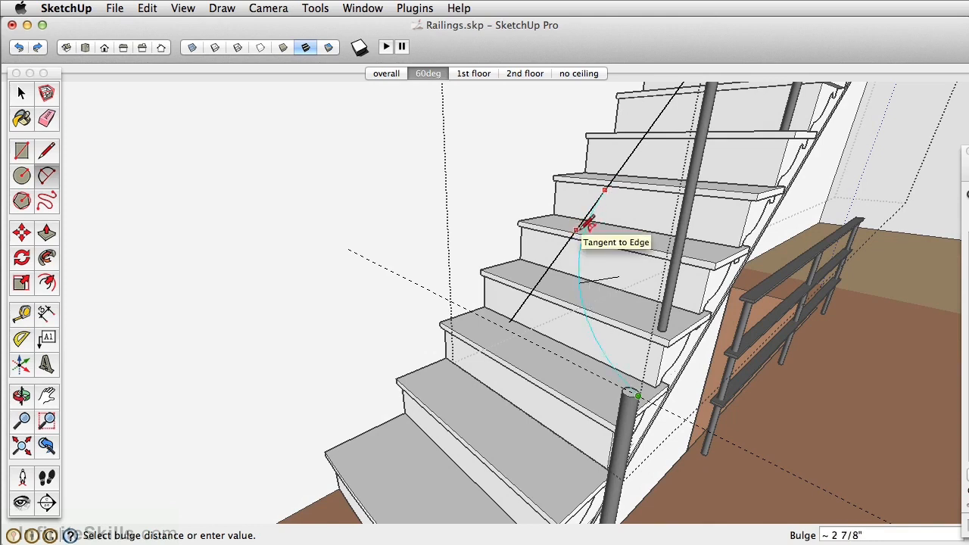
left_click(588, 219)
Erase the leftover straight path segment below the arc and the guide across the bottom spindle
key("e")
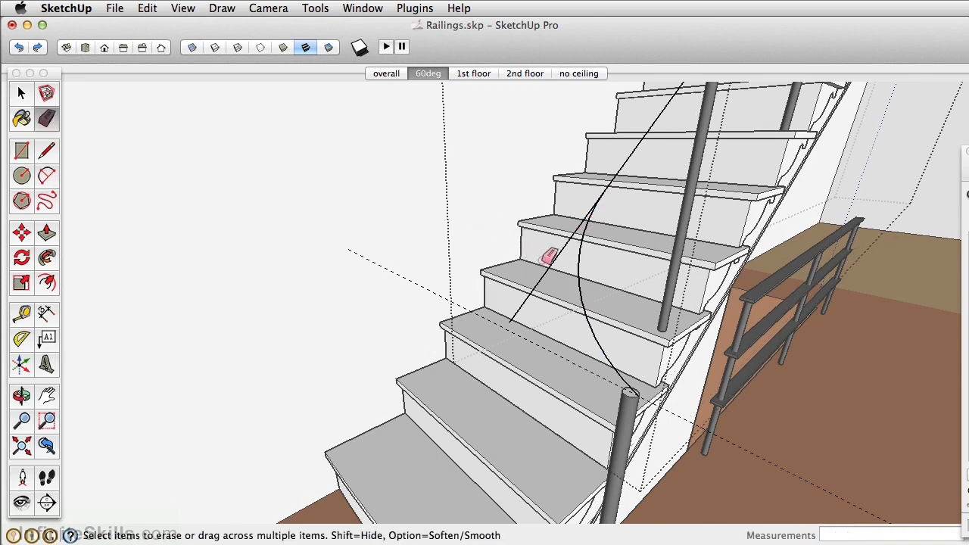
left_click_drag(557, 267, 552, 328)
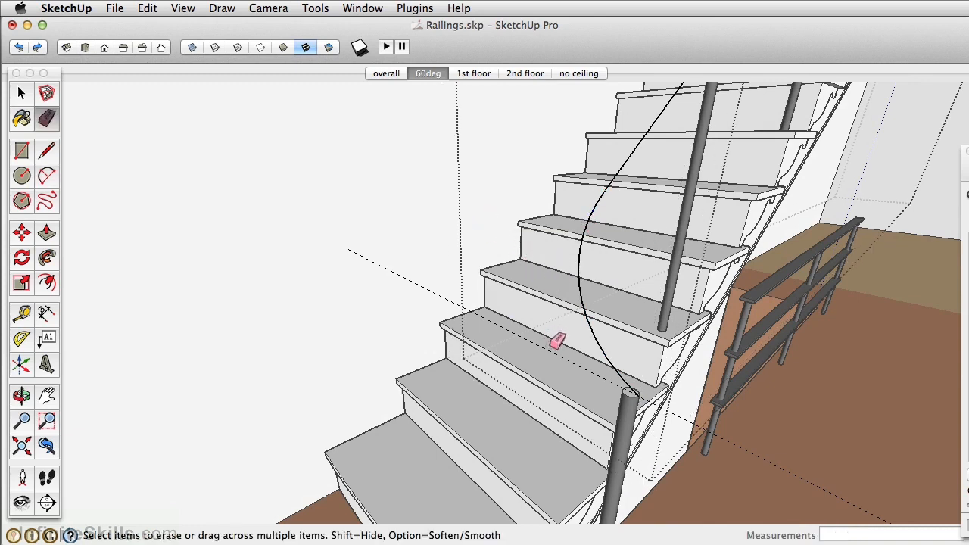
mouse_move(569, 349)
middle_mouse_down()
mouse_move(575, 325)
mouse_move(484, 296)
mouse_move(613, 244)
mouse_move(588, 342)
mouse_move(673, 348)
middle_mouse_up()
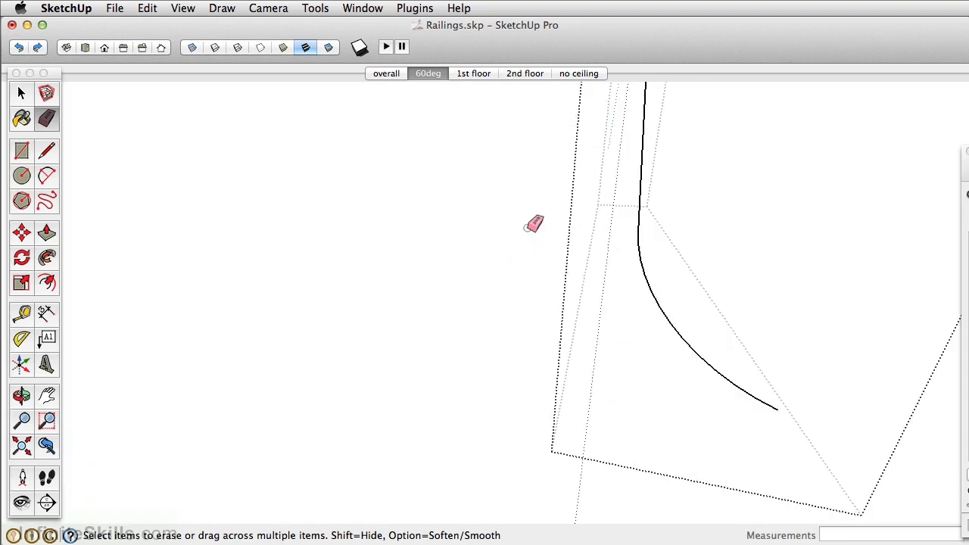
scroll(620, 219, "down", 3)
Select the sloped line and arc as the path and sweep the rail profile along them with Follow Me
mouse_move(628, 218)
middle_mouse_down()
mouse_move(547, 356)
mouse_move(402, 303)
mouse_move(378, 370)
middle_mouse_up()
left_click(21, 94)
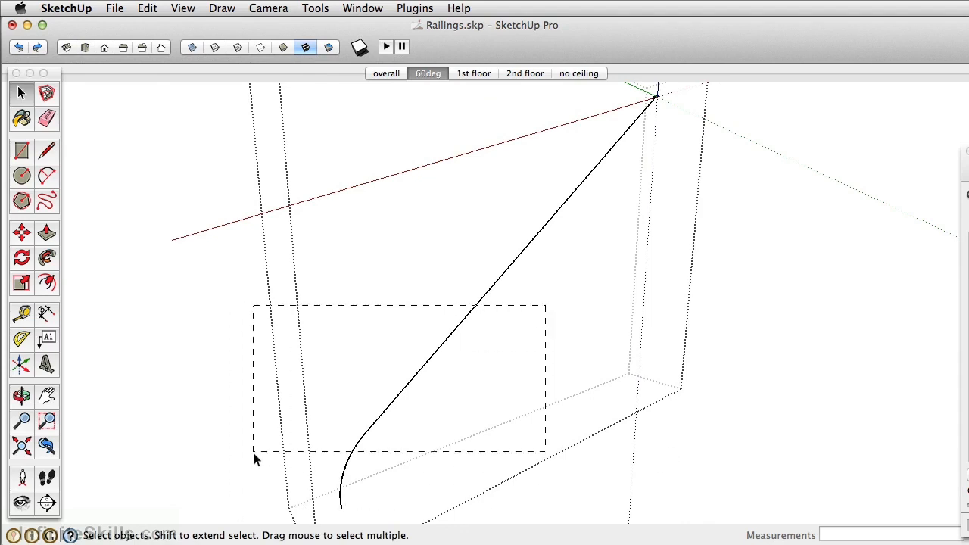
middle_click_drag(507, 291, 621, 204)
scroll(606, 215, "up", 5)
scroll(589, 230, "up", 3)
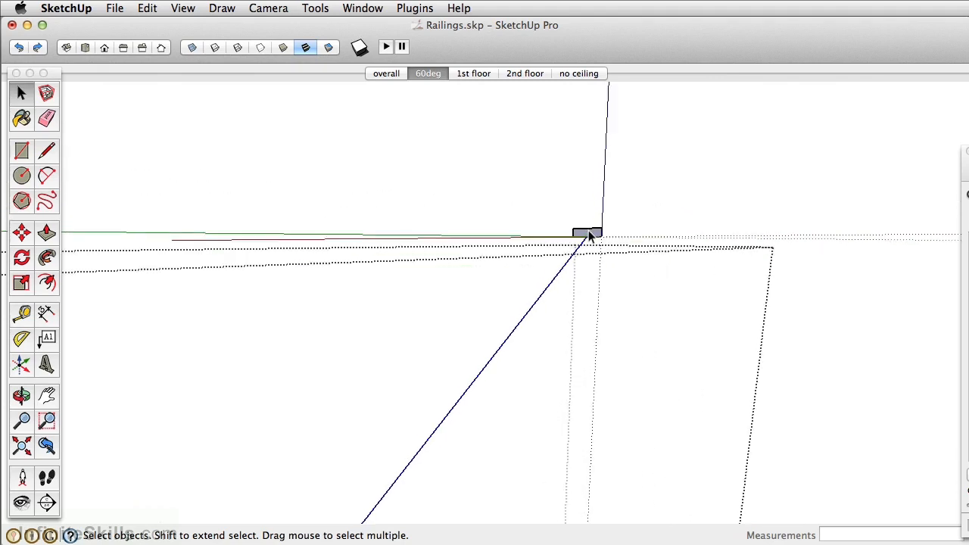
left_click(47, 259)
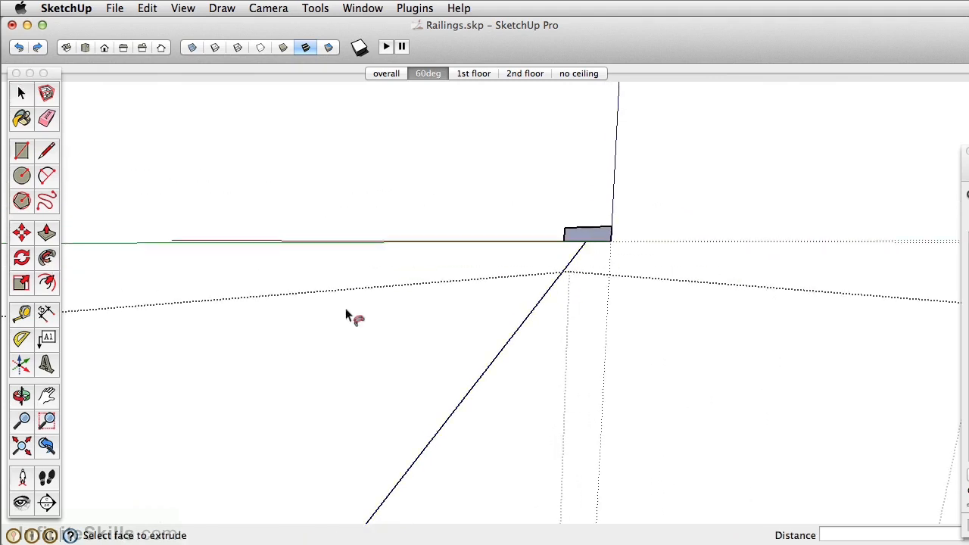
left_click(598, 236)
scroll(517, 322, "down", 8)
scroll(534, 397, "up", 2)
scroll(532, 398, "up", 4)
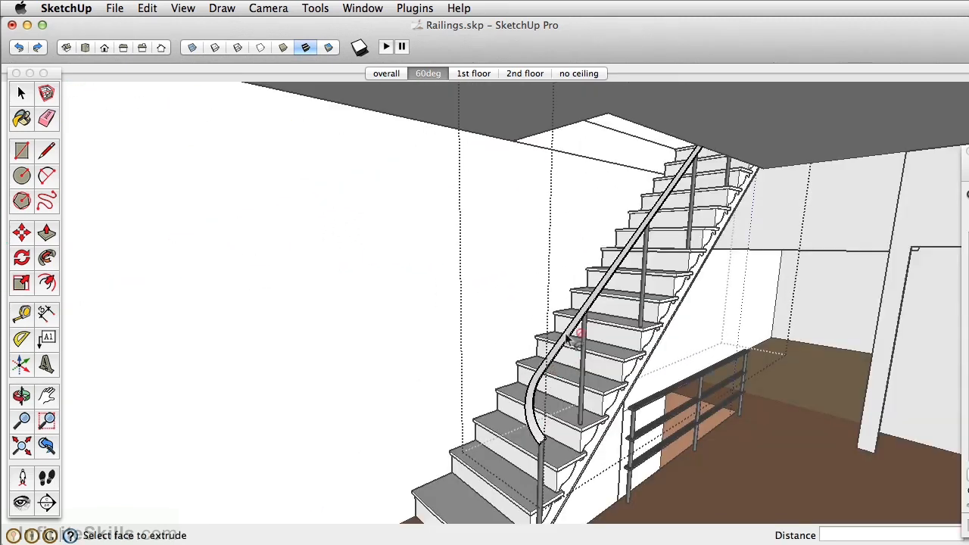
Paint the stair rail with the spindles' dark gray material and close the group
scroll(573, 346, "up", 4)
key("b")
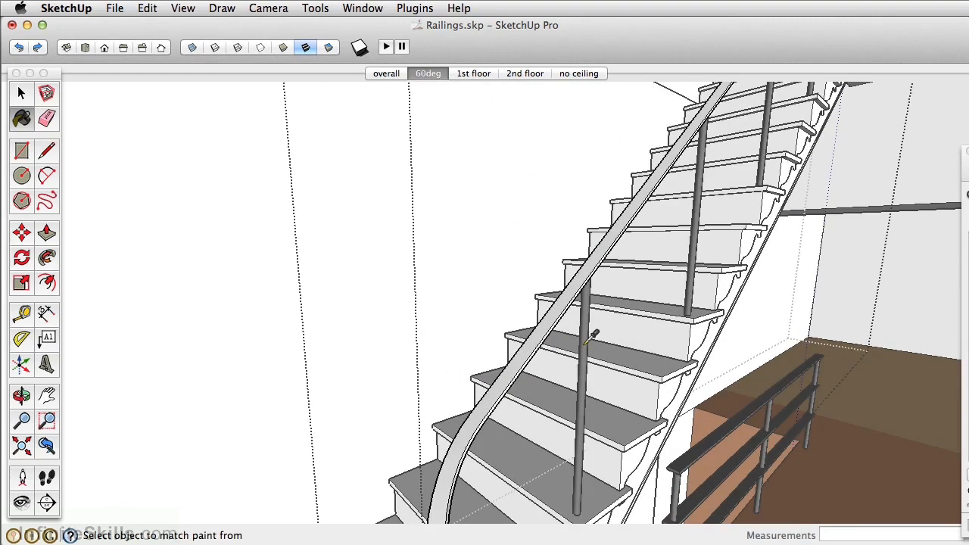
left_click(568, 297)
scroll(566, 289, "down", 3)
key("space")
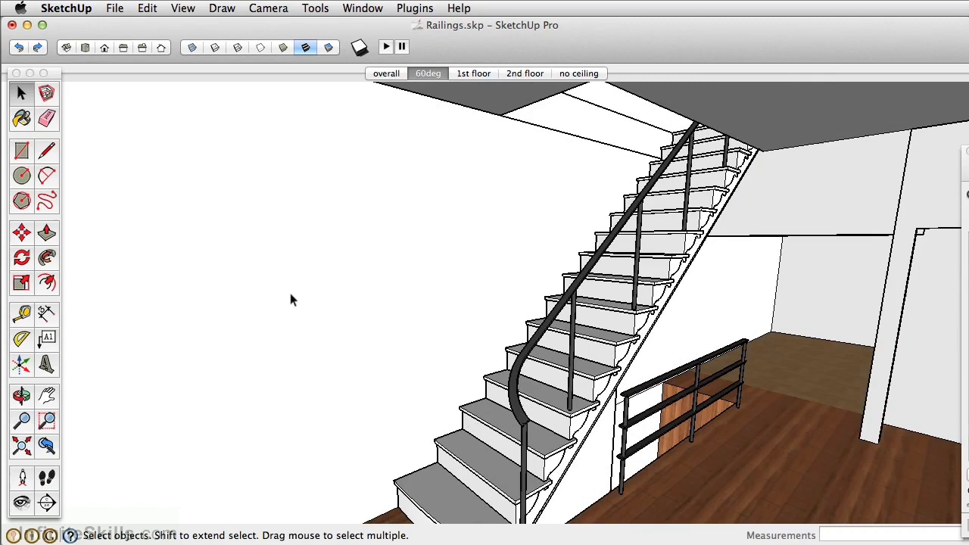
Copy the stair rail down along the blue axis and array the copy with 2x
right_click(527, 359)
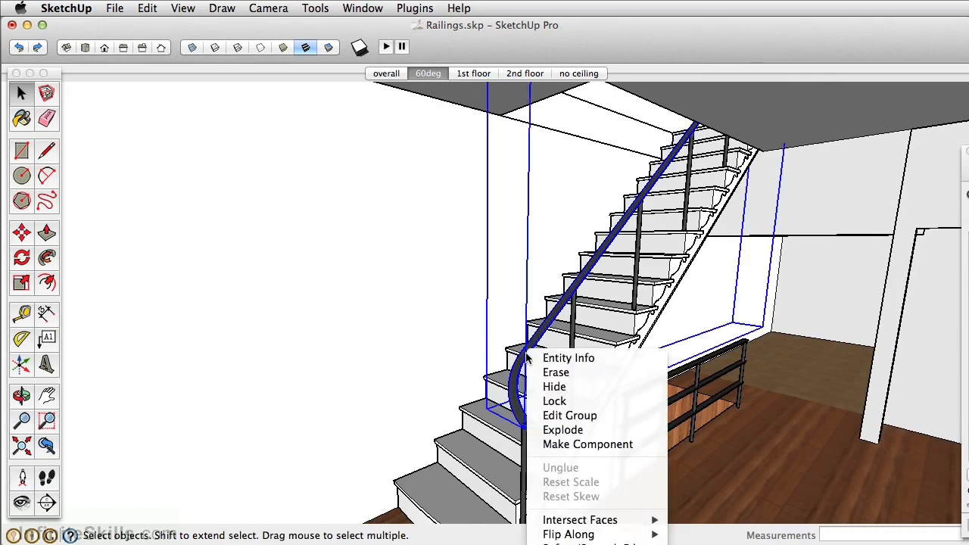
left_click(638, 444)
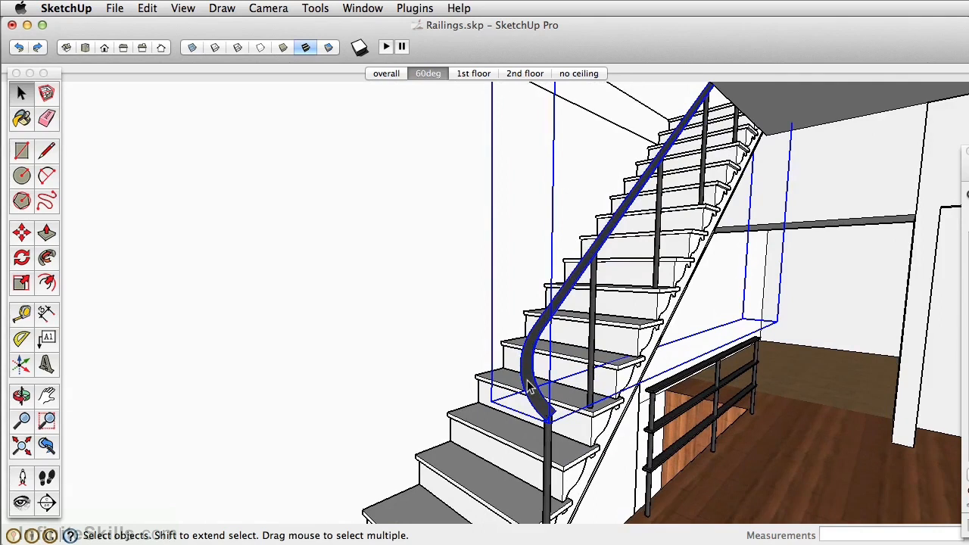
key("m")
left_click(522, 345)
key("alt")
middle_click_drag(529, 346, 575, 372)
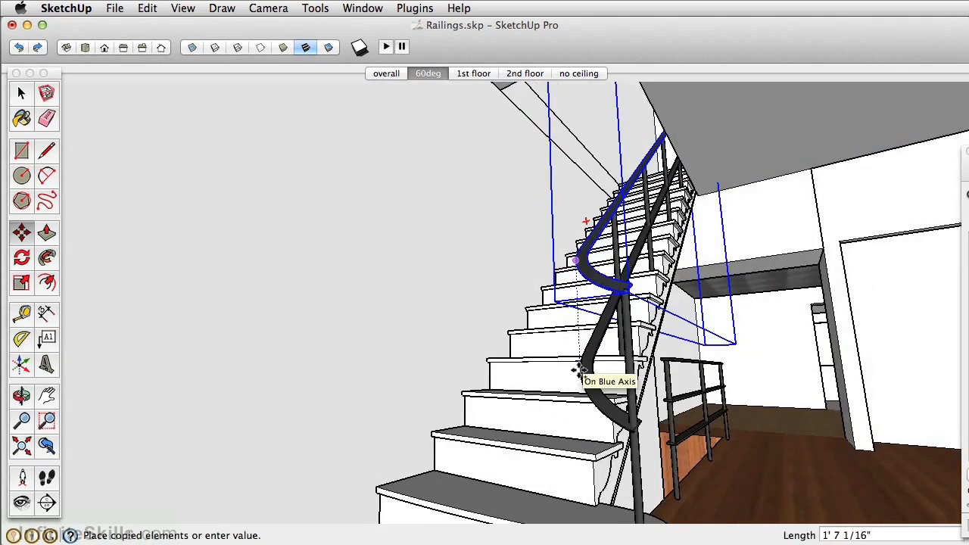
left_click(578, 371)
type("2")
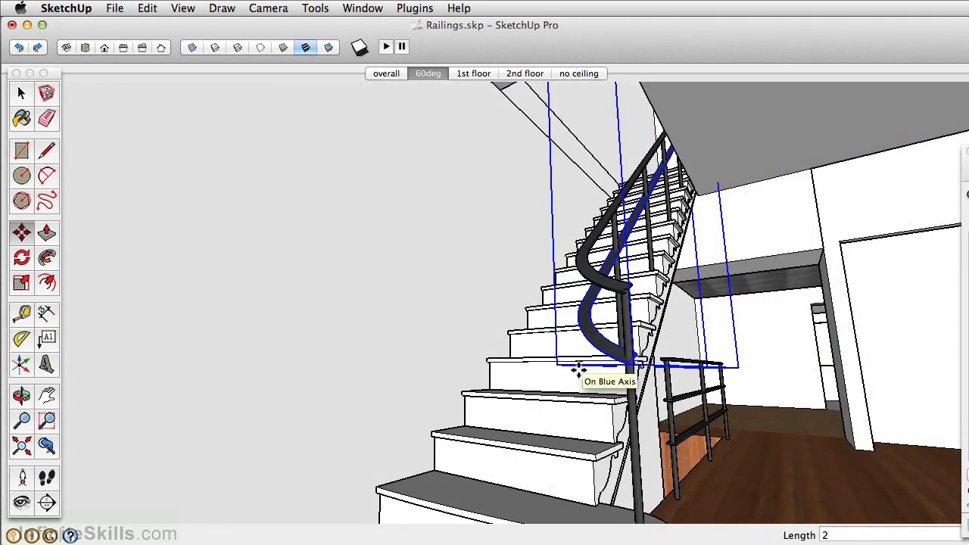
type("x")
key("Return")
middle_click_drag(579, 370, 389, 391)
left_click(379, 335)
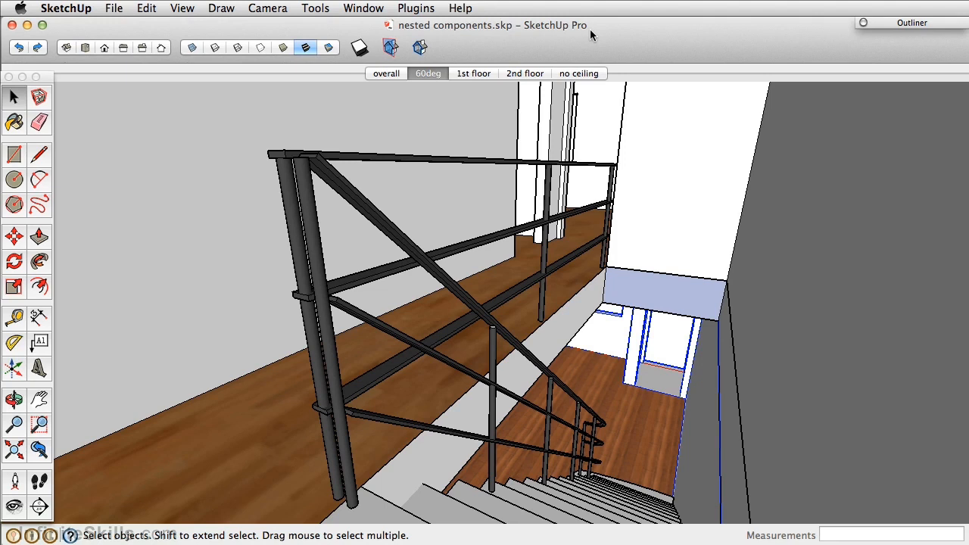
Expand the Outliner and select the 1st floor and 2nd floor groups alternately to see their geometry in the model
left_click(914, 22)
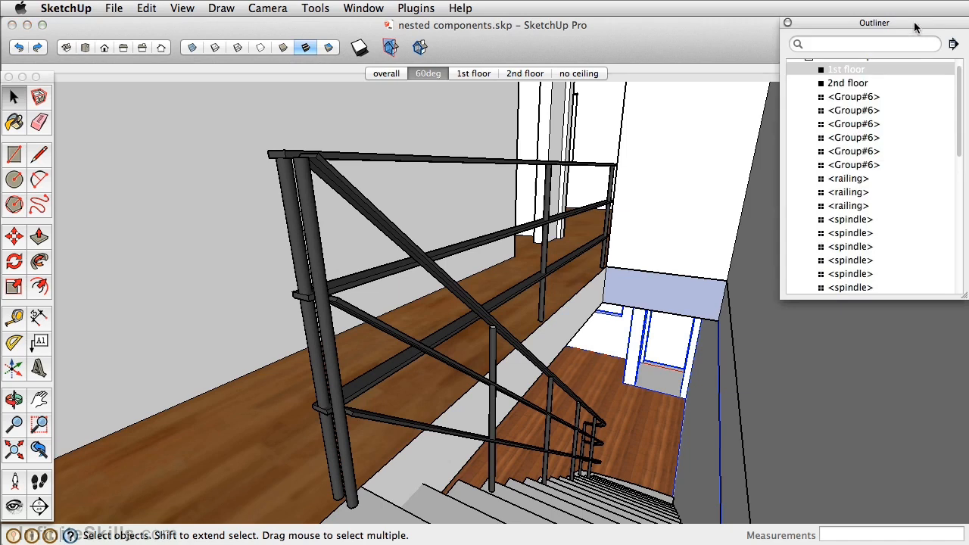
left_click(861, 83)
left_click(861, 70)
left_click(861, 83)
left_click(861, 71)
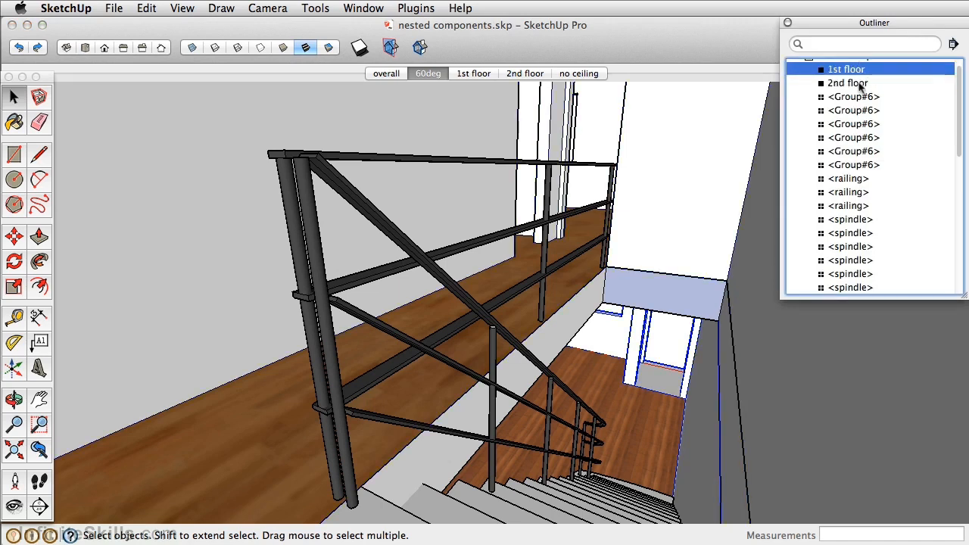
left_click(860, 84)
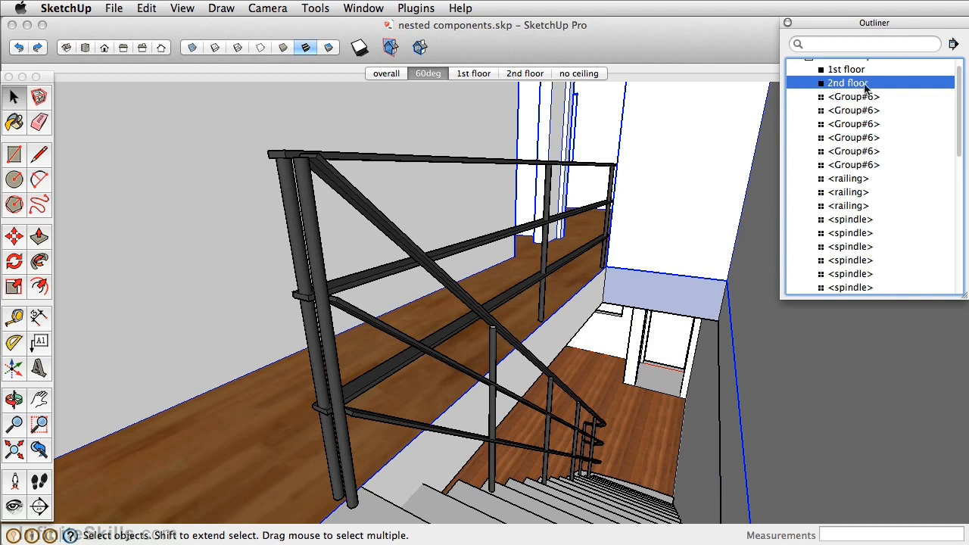
Select the Group#6, railing and spindle entries one after another in the Outliner to identify each object in the model
left_click(862, 98)
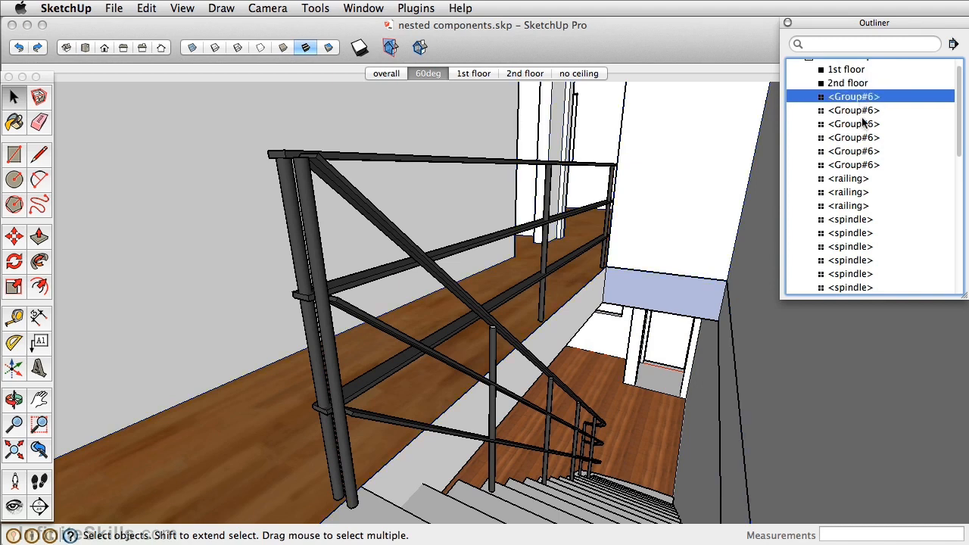
left_click(864, 125)
left_click(865, 138)
left_click(865, 152)
left_click(861, 179)
left_click(854, 193)
left_click(855, 221)
left_click(855, 233)
left_click(856, 260)
left_click(857, 287)
Select a stair spindle and the top stair rail in the model to locate their entries in the Outliner
scroll(847, 261, "down", 4)
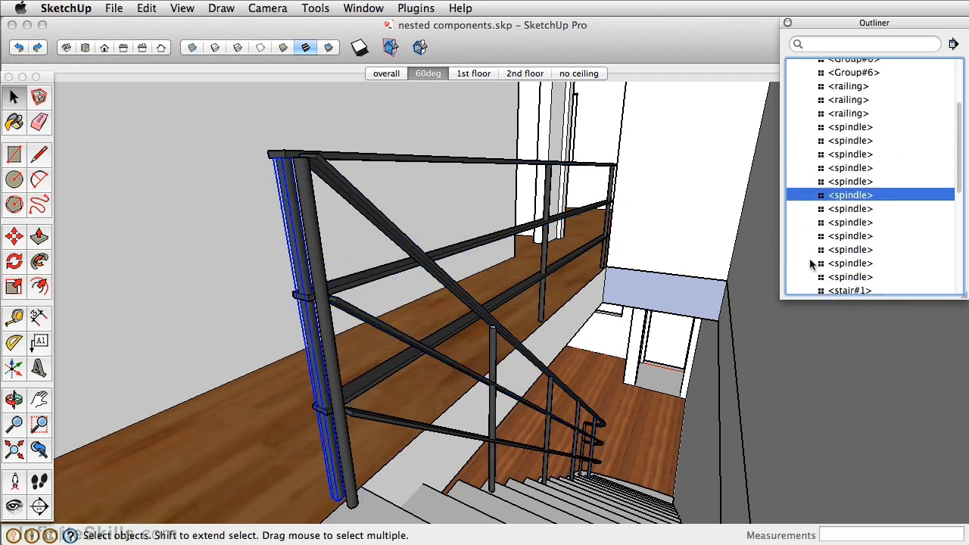
left_click(579, 493)
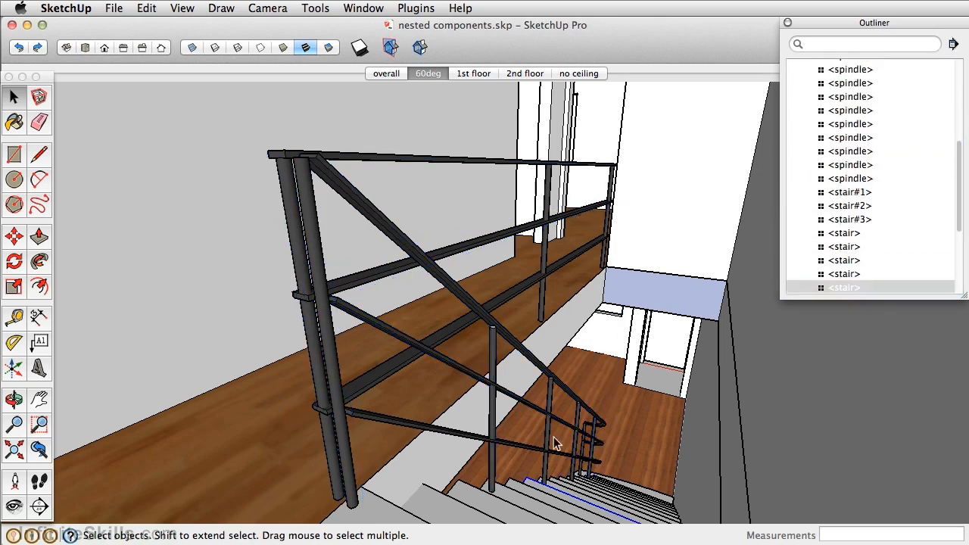
left_click(591, 420)
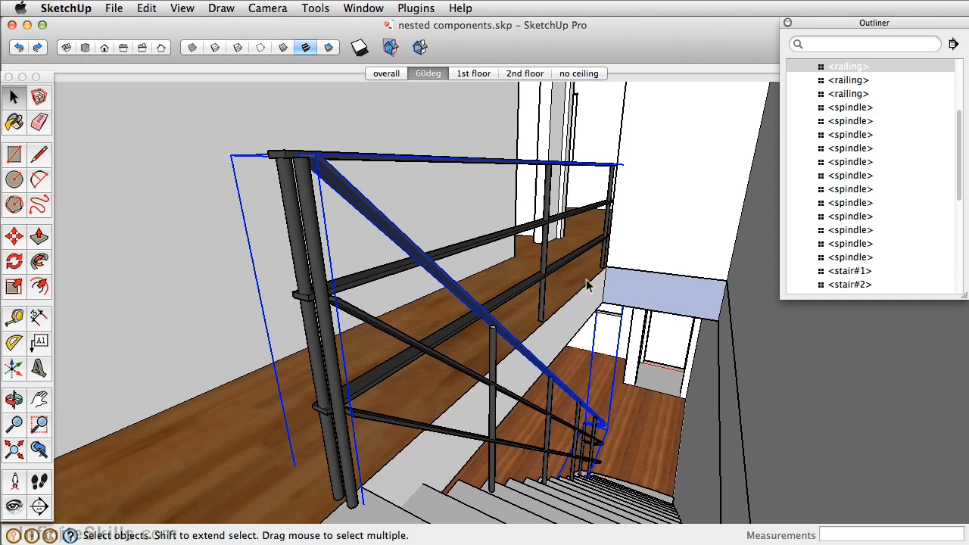
Select the rails and spindles of the railing along the upper floor opening, including both corner posts at the head of the stairs
scroll(613, 178, "up", 5)
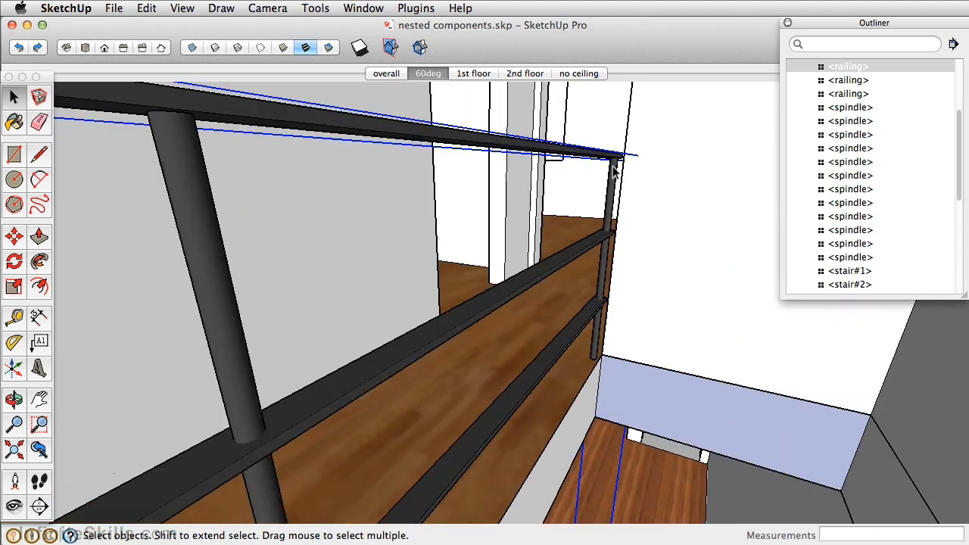
left_click(614, 173)
left_click(596, 161, "shift")
left_click(593, 245, "shift")
left_click(583, 315, "shift")
middle_click_drag(583, 323, 487, 310)
left_click(492, 360, "shift")
middle_click_drag(492, 360, 458, 248)
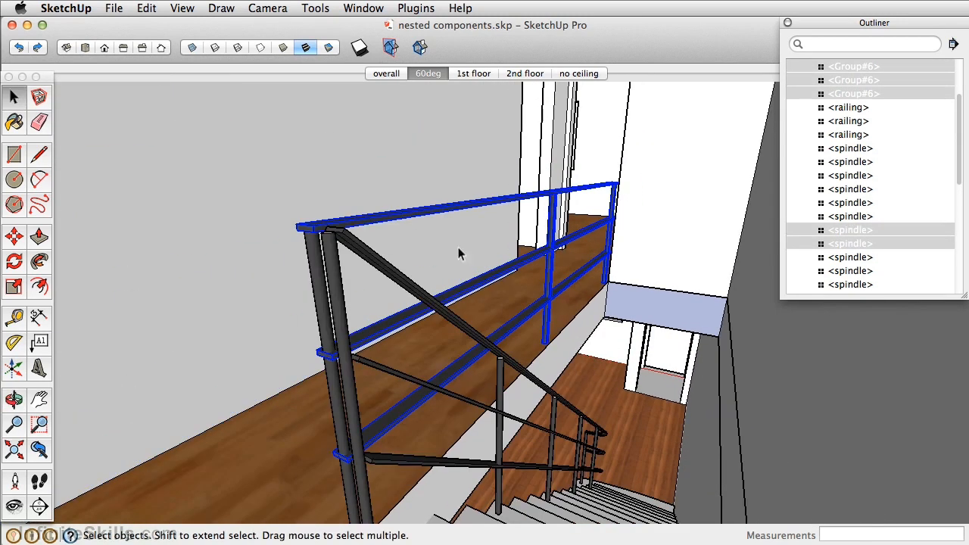
left_click(311, 261, "shift")
left_click(342, 255, "shift")
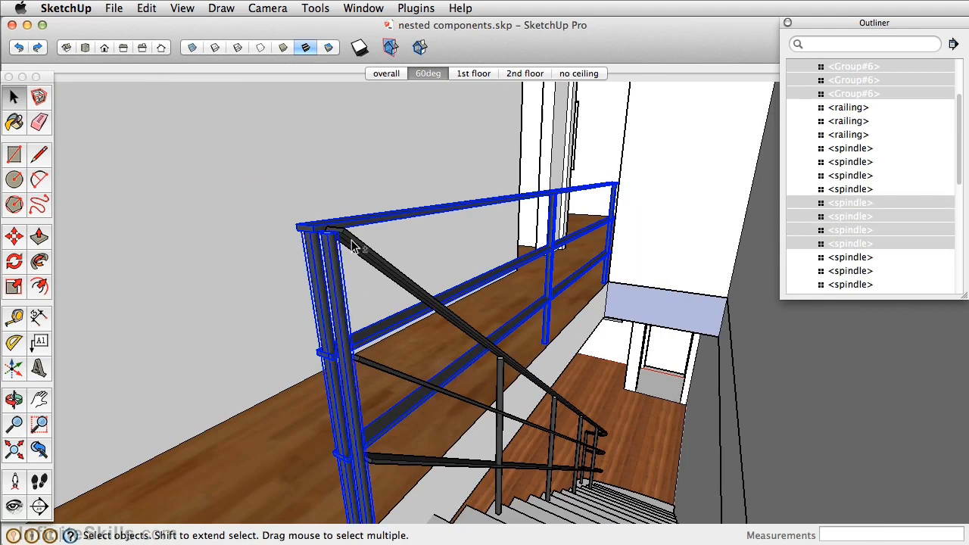
Add the three sloping stair rails and the spindles down the stairs to the selection
left_click(356, 246, "shift")
left_click(382, 369, "shift")
left_click(433, 463, "shift")
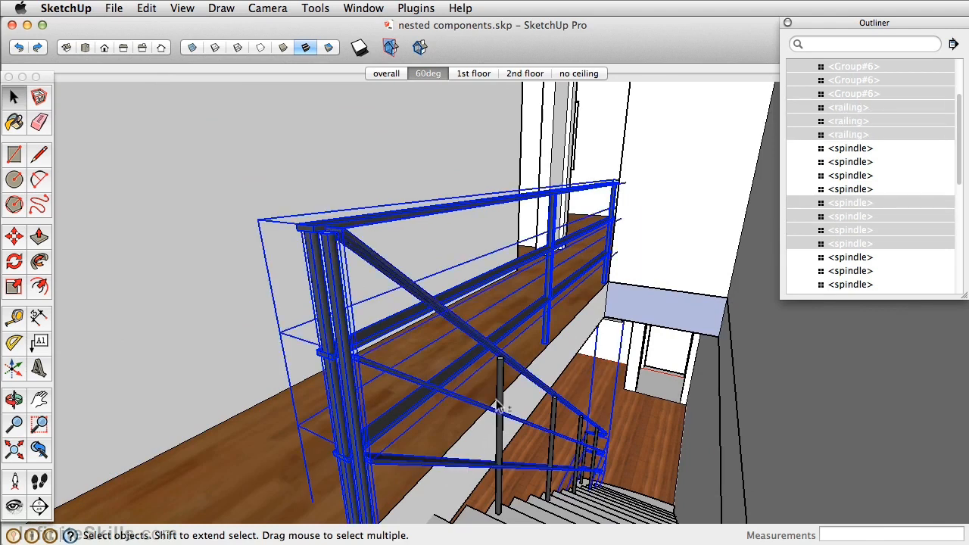
left_click(500, 385, "shift")
left_click(557, 428, "shift")
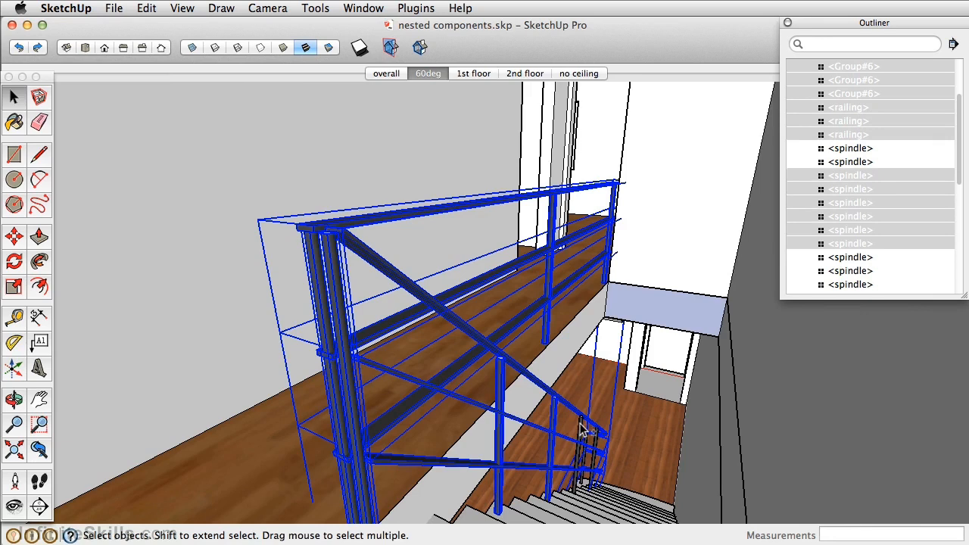
left_click(581, 425, "shift")
scroll(595, 437, "up", 6)
left_click(599, 439, "shift")
Extend the selection to the remaining stair spindles and the end spindle of the lower floor railing
middle_click_drag(600, 441, 876, 431)
middle_click_drag(377, 428, 461, 317, "shift")
scroll(595, 302, "up", 3)
left_click(546, 281, "shift")
middle_click_drag(546, 283, 523, 382)
scroll(768, 311, "up", 4)
left_click(707, 341, "shift")
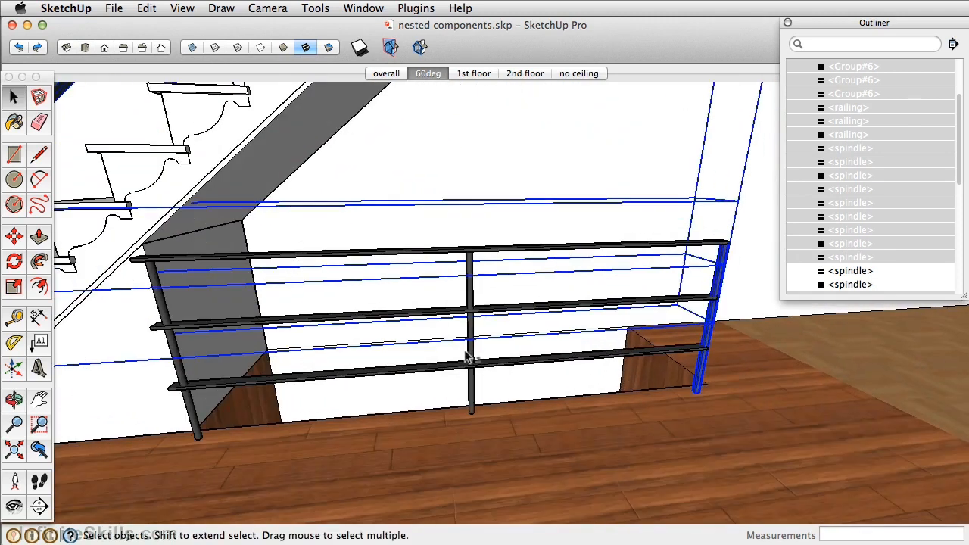
Add the remaining spindles and rails of the lower floor railing to the selection and make all the railing parts one group
left_click(469, 357, "shift")
left_click(198, 380, "shift")
left_click(208, 383, "shift")
left_click(211, 325, "shift")
left_click(213, 259, "shift")
right_click(213, 260)
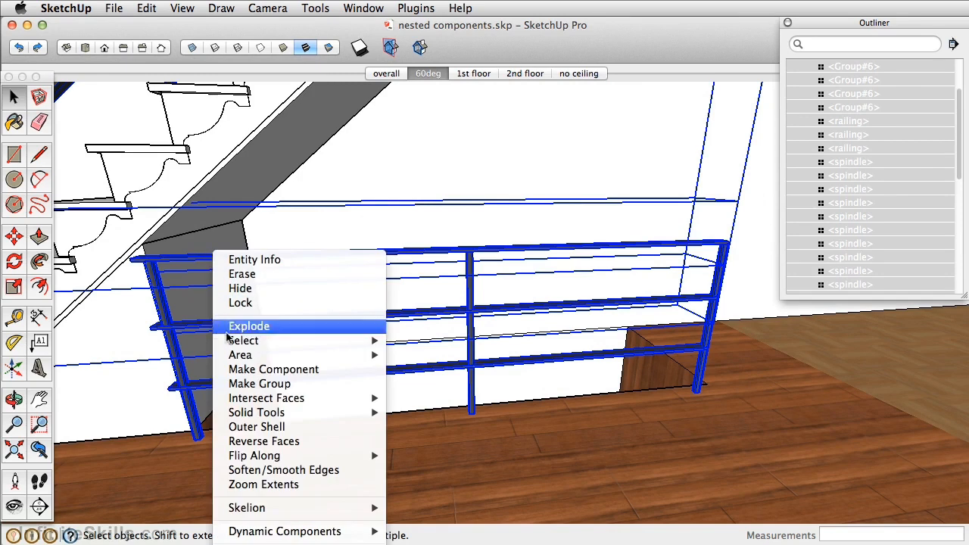
left_click(256, 384)
Select the side panel beneath the stairs together with the lowest steps of the staircase
middle_click_drag(256, 386, 397, 368)
left_click(307, 430)
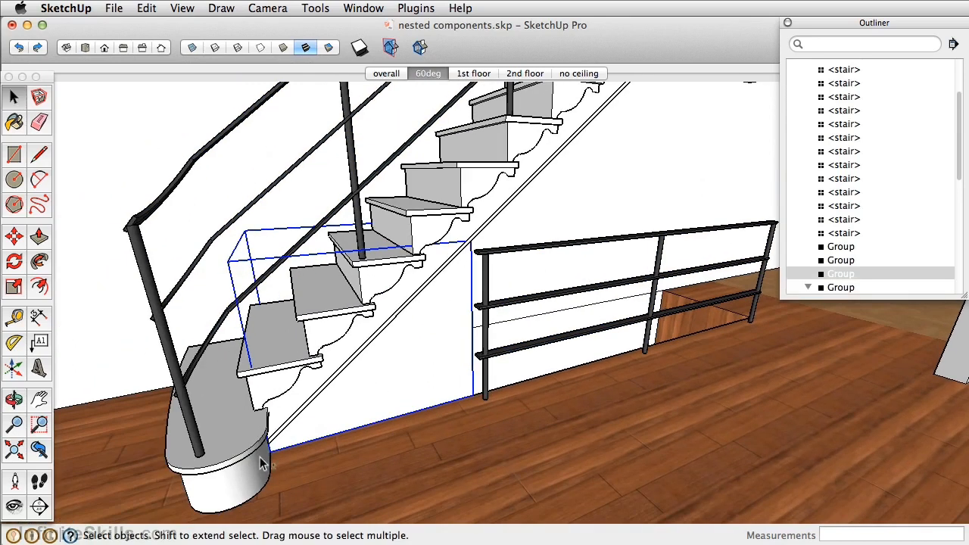
left_click(258, 456, "shift")
left_click(276, 374, "shift")
left_click(335, 305, "shift")
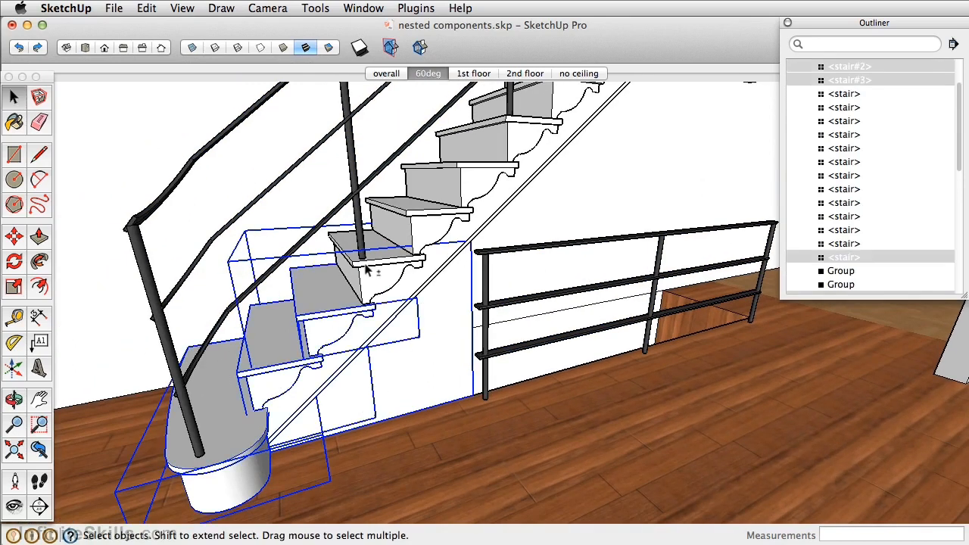
left_click(374, 261, "shift")
left_click(415, 224, "shift")
left_click(449, 184, "shift")
Add the middle steps of the staircase to the selection one after another
middle_click_drag(449, 183, 439, 280, "shift")
left_click(444, 277, "shift")
left_click(469, 240, "shift")
left_click(489, 210, "shift")
middle_click_drag(490, 209, 670, 253)
left_click(408, 173, "shift")
middle_click_drag(408, 173, 406, 236)
left_click(406, 234, "shift")
left_click(437, 178, "shift")
left_click(414, 196, "shift")
Add the uppermost steps to the selection and make a group of all the selected stair parts
middle_click_drag(413, 196, 418, 237)
left_click(392, 146, "shift")
left_click(439, 198, "shift")
middle_click_drag(446, 177, 398, 273)
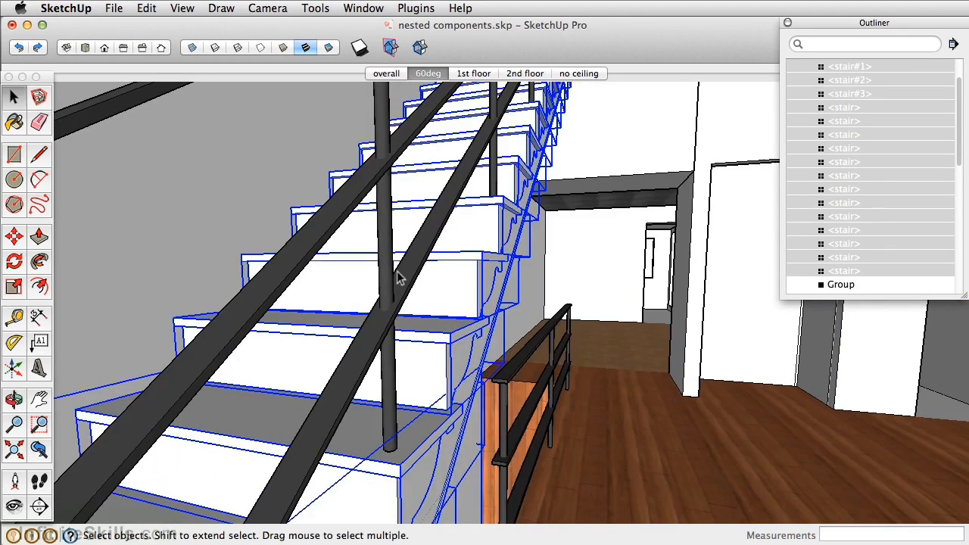
scroll(407, 322, "down", 5)
right_click(434, 408)
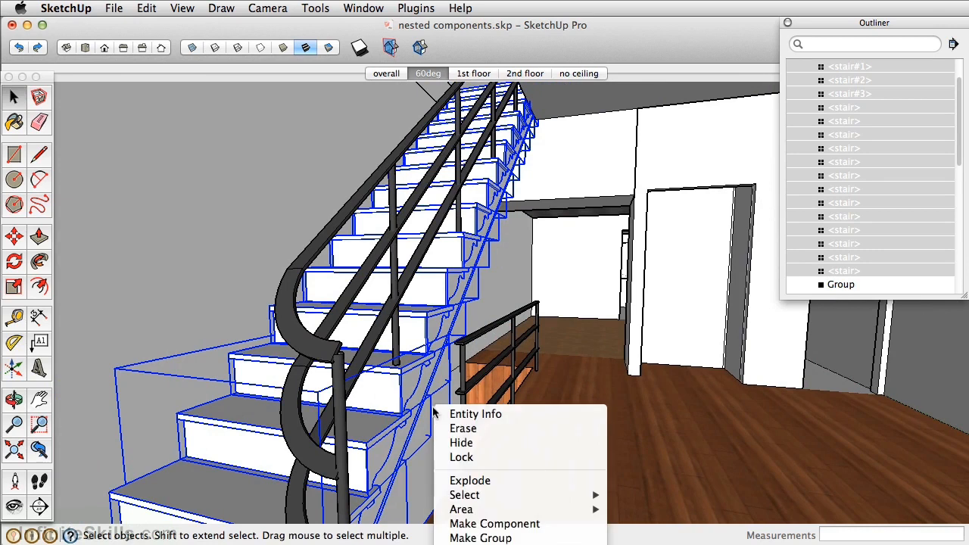
left_click(480, 538)
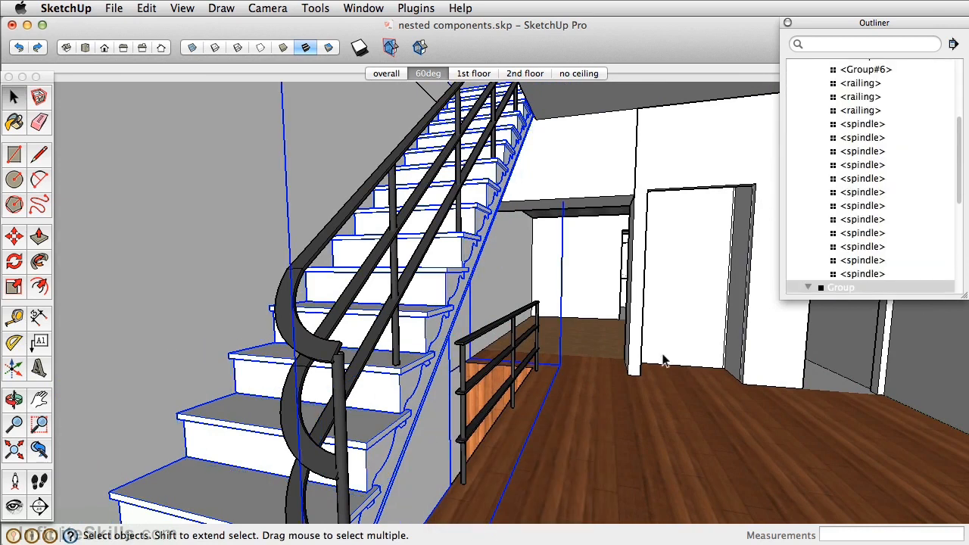
Collapse the railing and stair groups in the Outliner and select the railing group to check what it contains
scroll(871, 216, "up", 3)
left_click(807, 135)
left_click(808, 149)
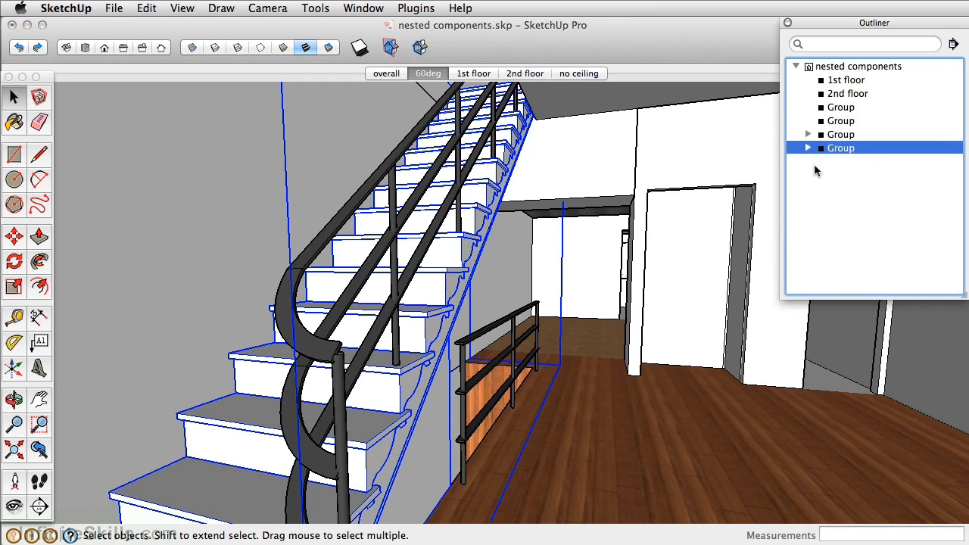
left_click(840, 135)
left_click(562, 397)
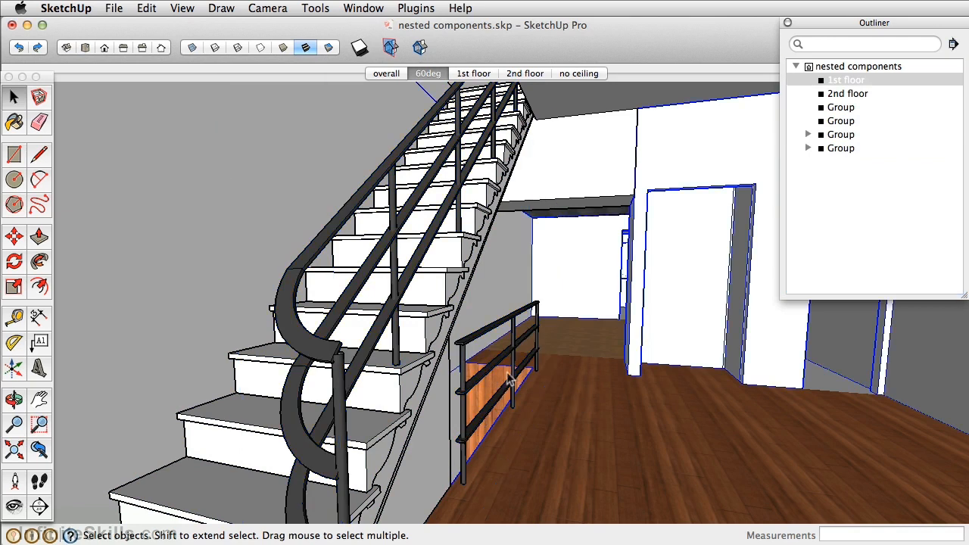
left_click(488, 335)
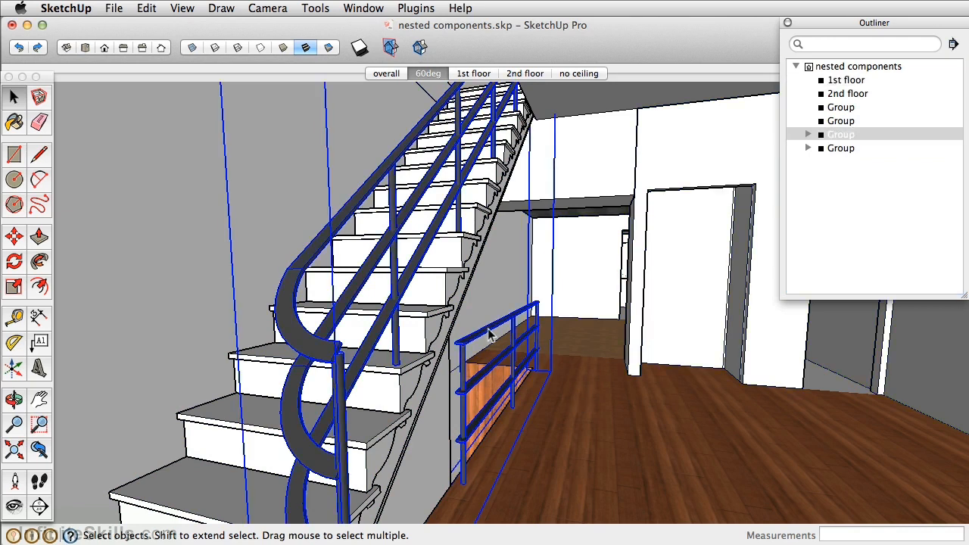
key("super+e")
key("super+z")
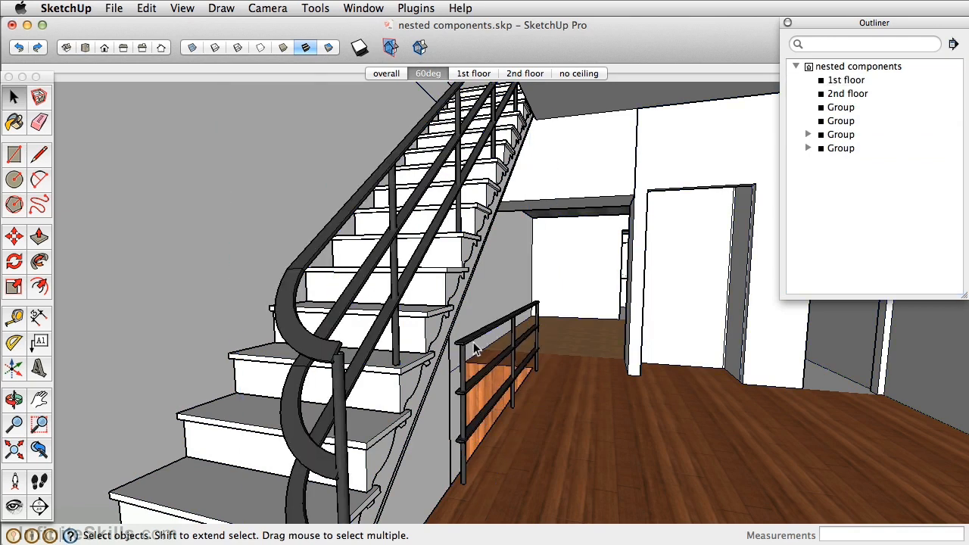
Combine the stair group and the railing group into one parent group and rename it staircase
left_click(423, 322)
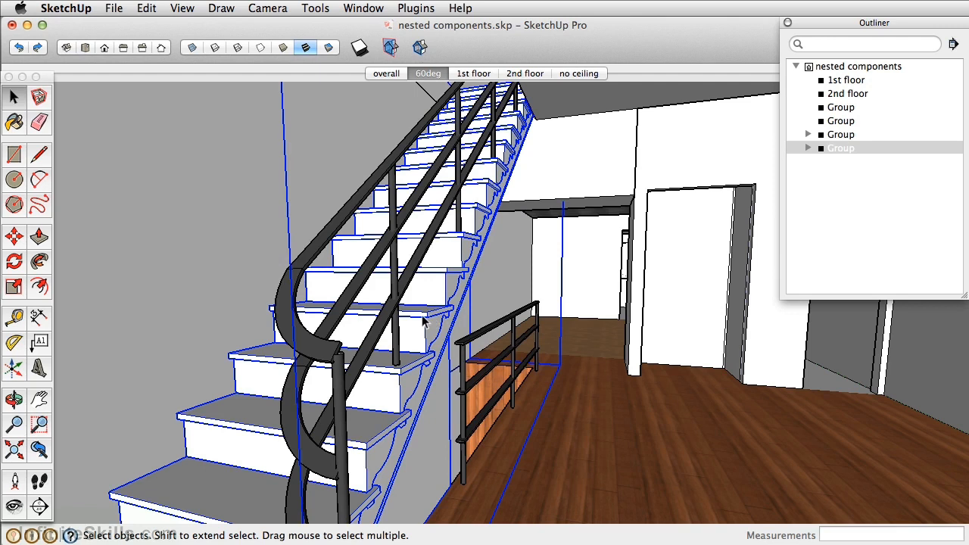
left_click(399, 250, "shift")
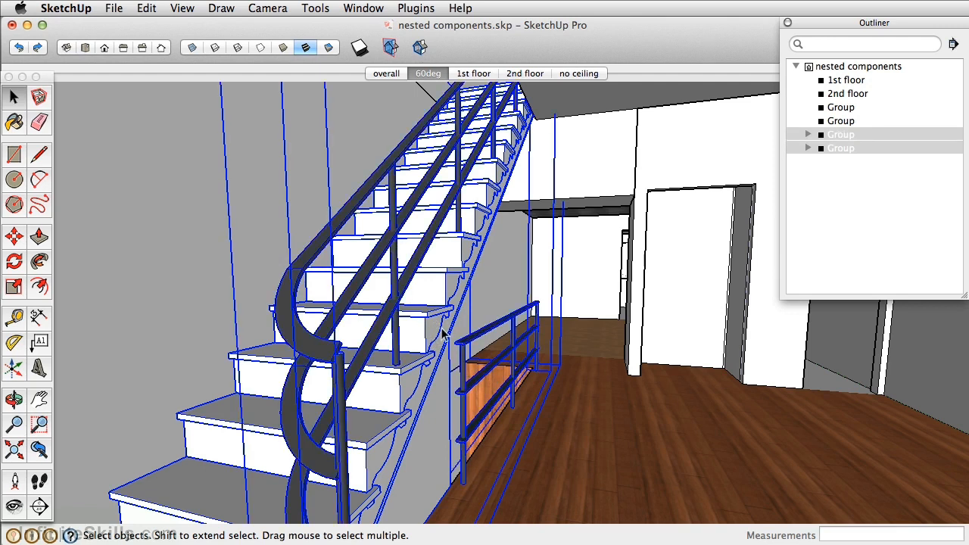
key("super+g")
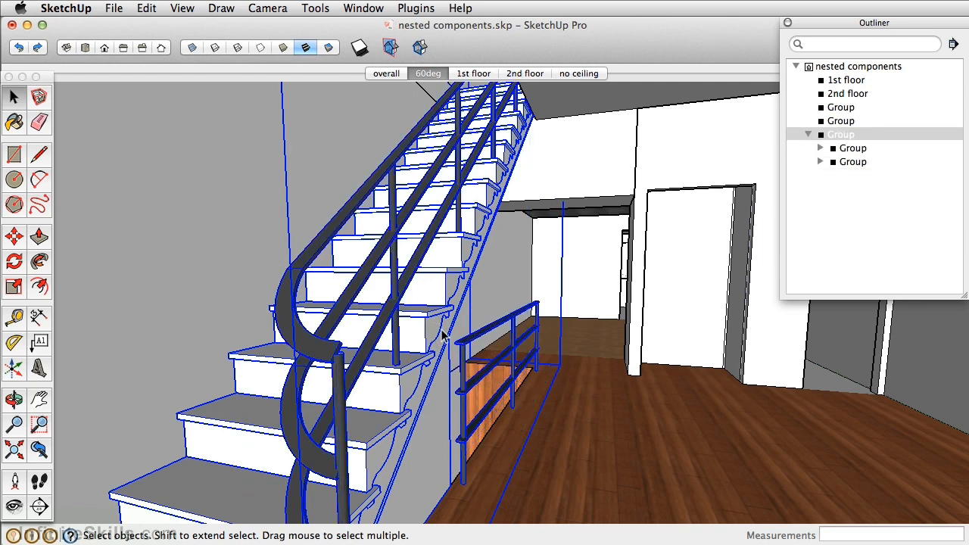
right_click(837, 137)
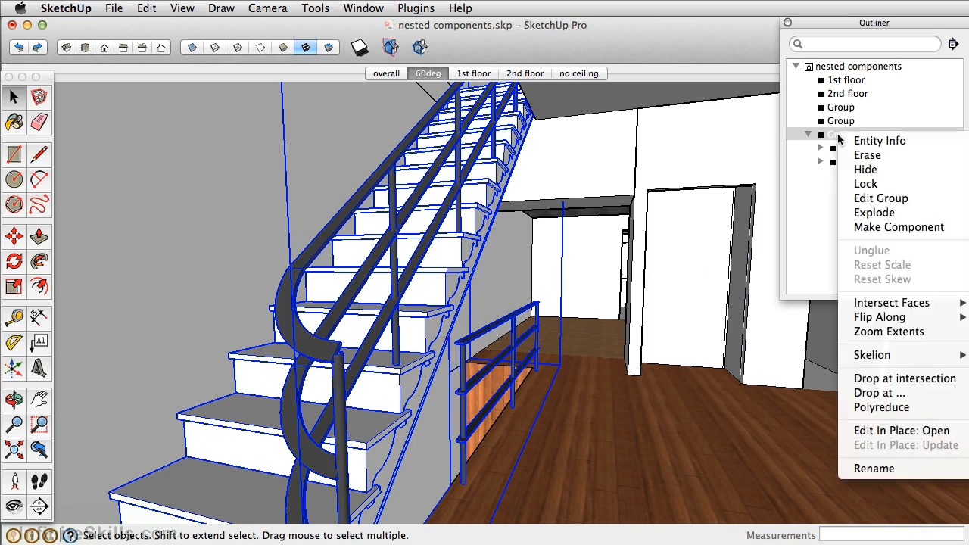
left_click(865, 466)
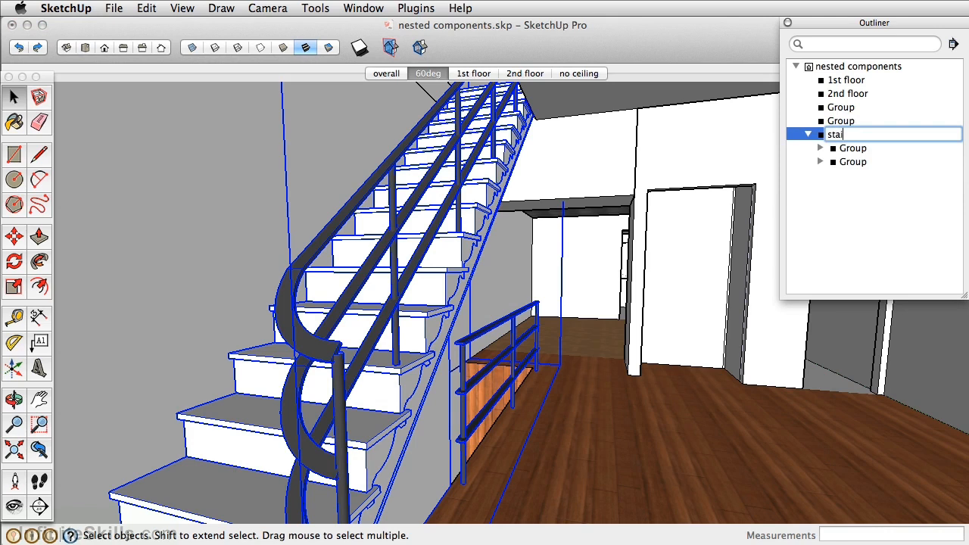
key("Return")
Rename the nested group that holds the rails and spindles as railings
left_click(853, 148)
right_click(852, 150)
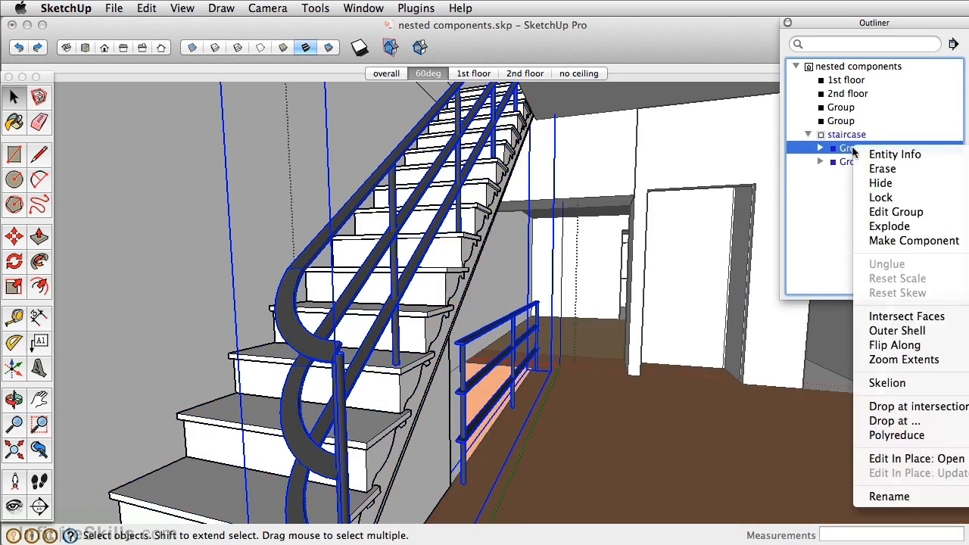
left_click(887, 497)
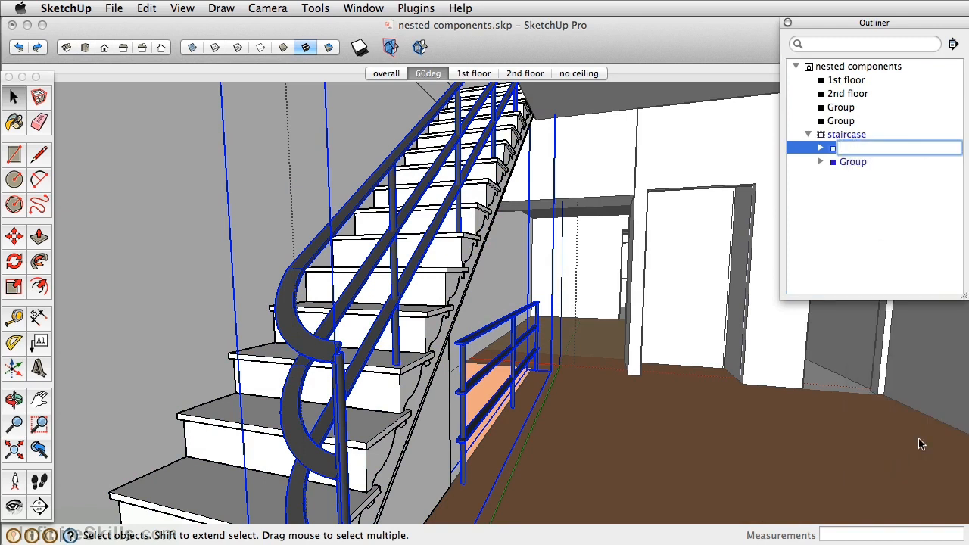
key("Return")
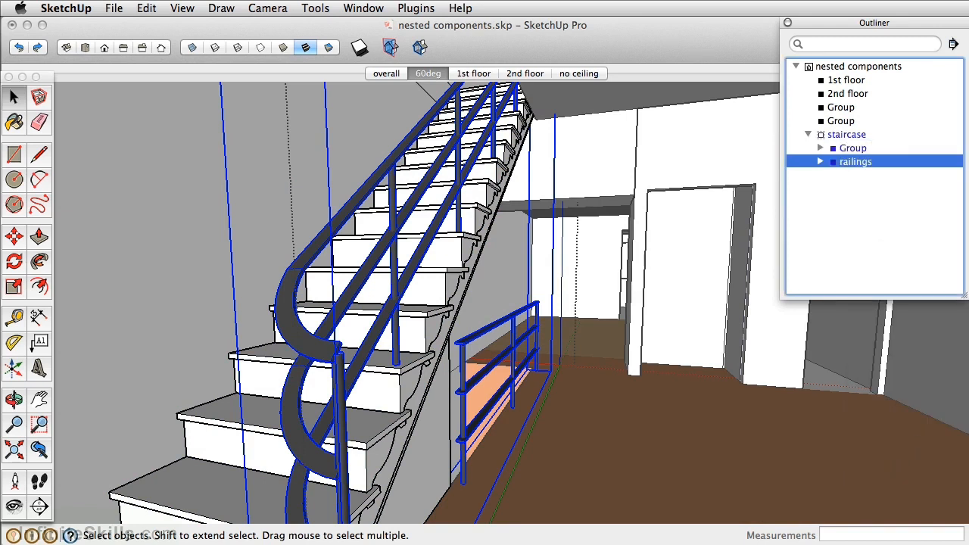
Rename the nested group that holds the steps as stairs
left_click(853, 149)
right_click(856, 148)
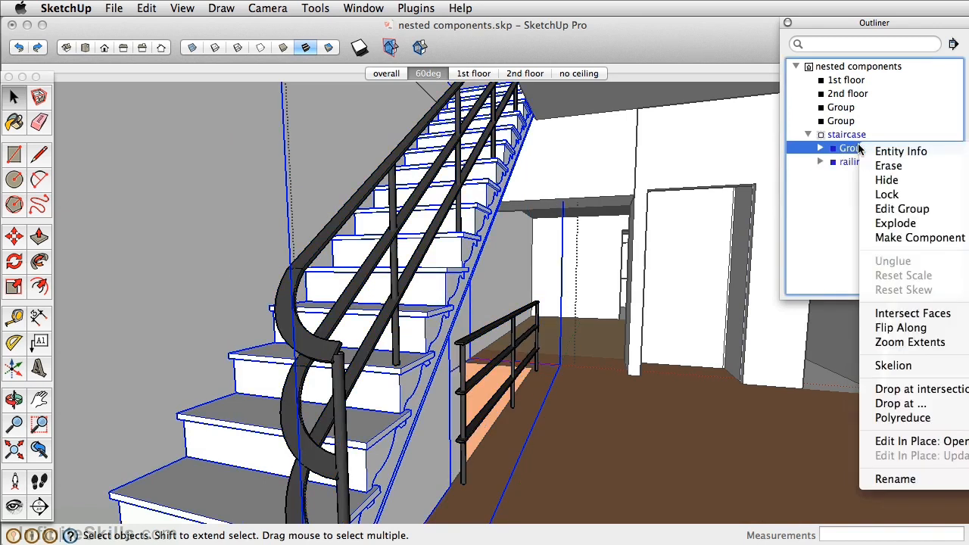
left_click(895, 478)
type("stair")
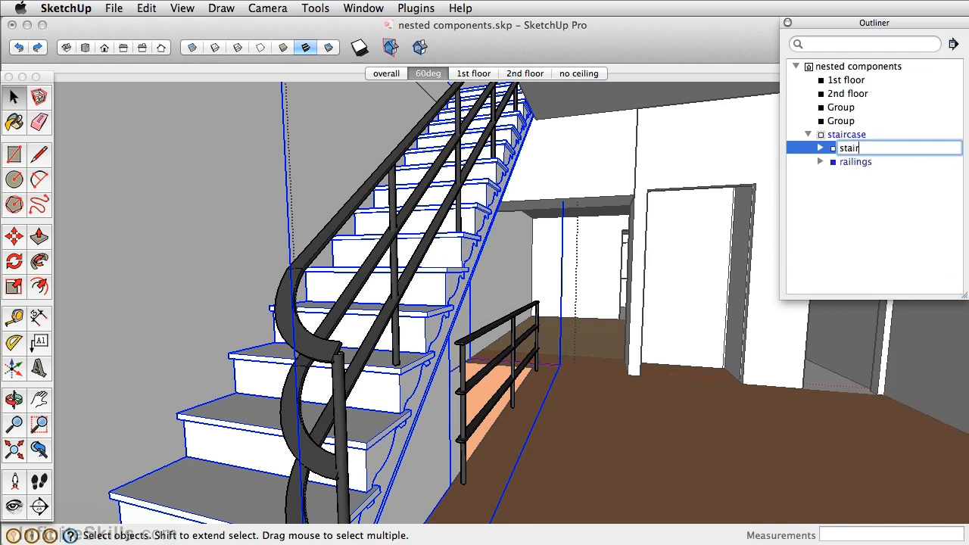
type("s")
key("Return")
Leave the staircase group and open the 1st floor group for editing
left_click_drag(873, 28, 867, 29)
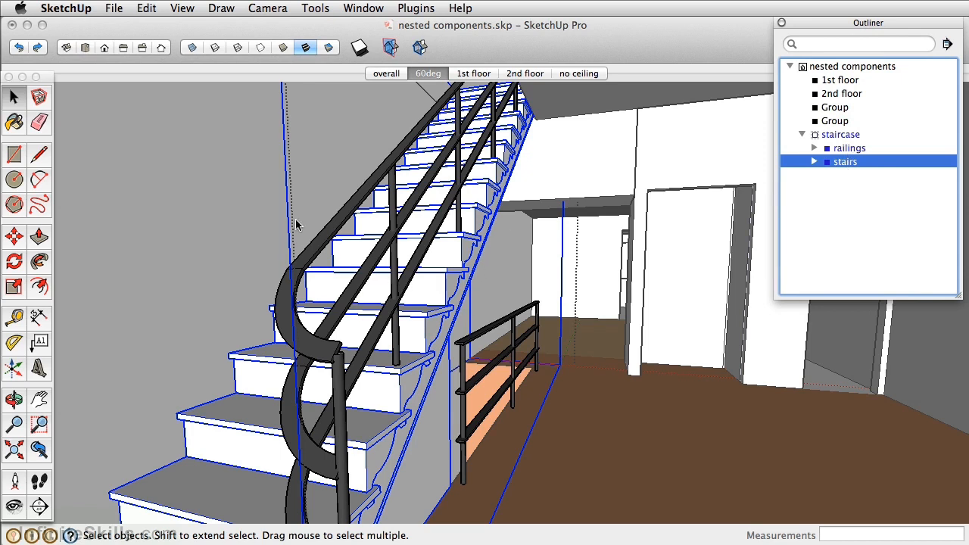
left_click(221, 204)
middle_click_drag(301, 261, 317, 214)
double_click(231, 223)
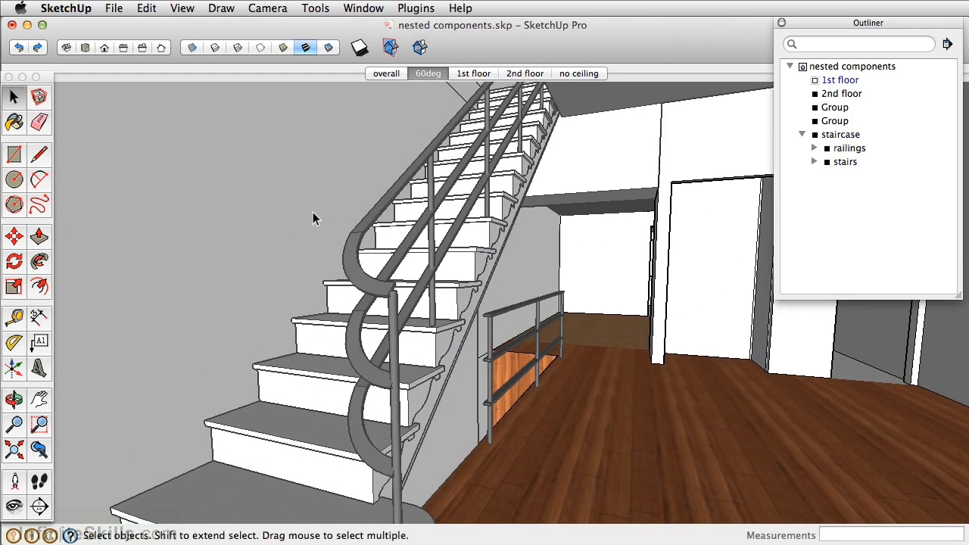